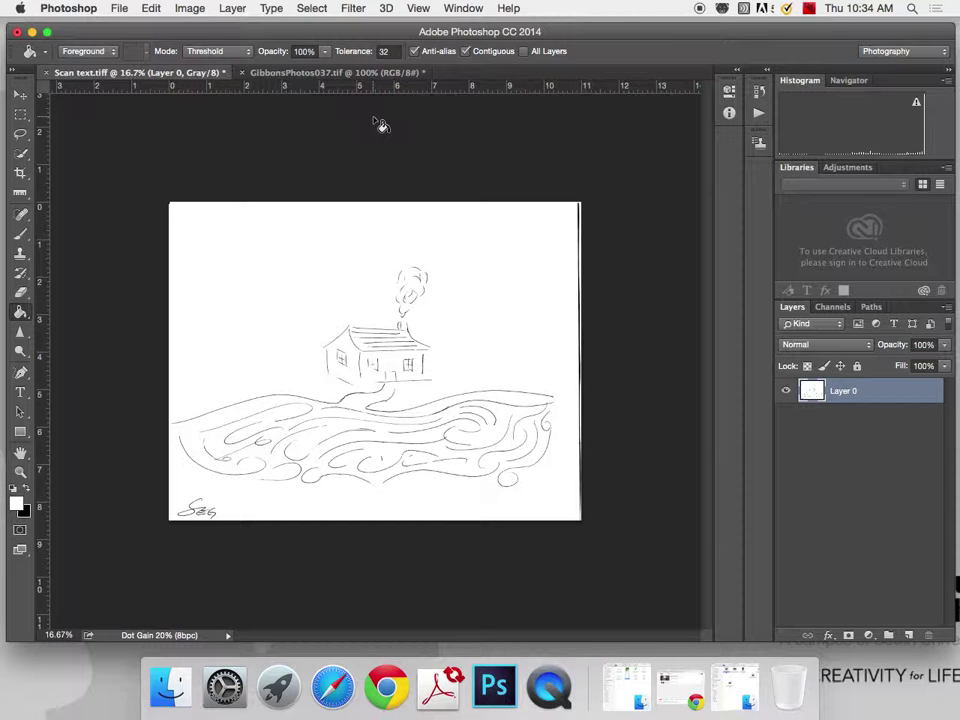
# Step: Set up a new document with its units in pixels, 1000 pixels wide and 1000 pixels high
pyautogui.click(119, 9)
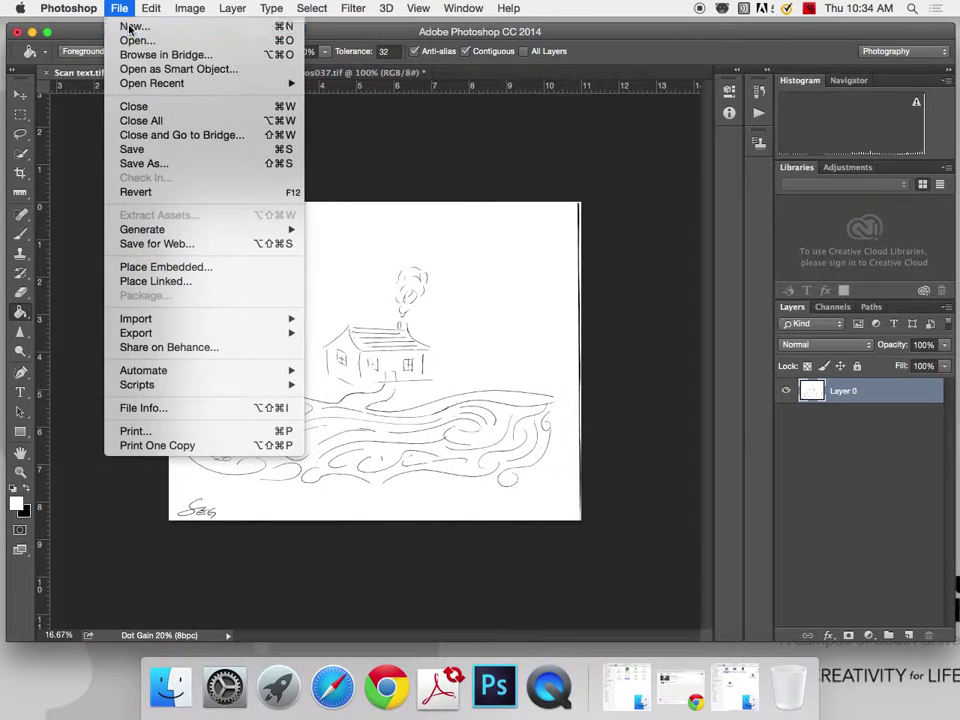
pyautogui.press('Escape')
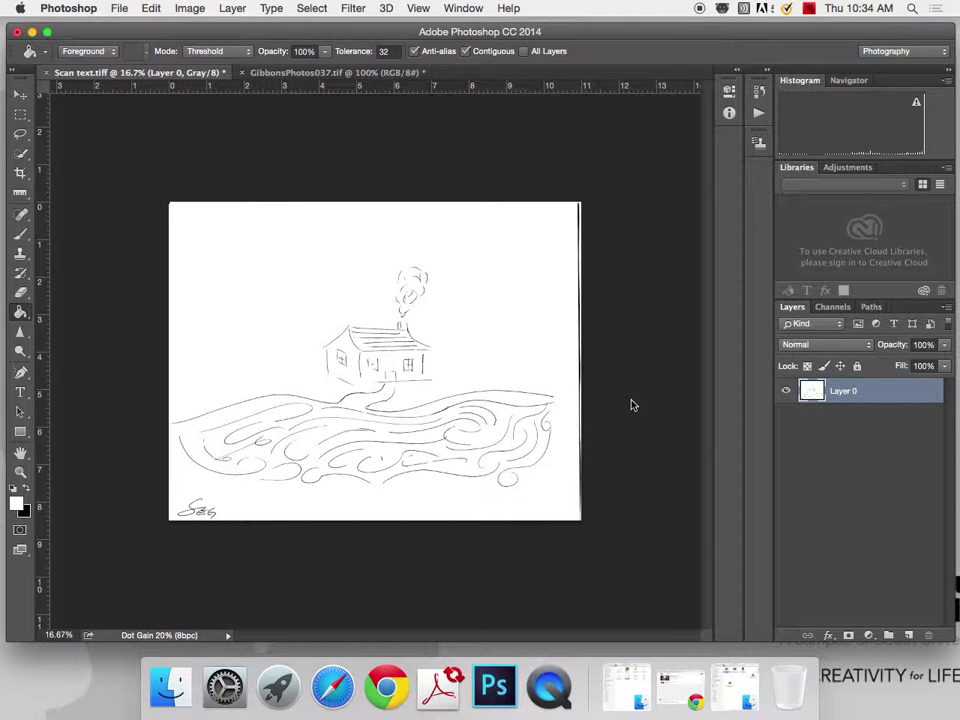
pyautogui.press('super+n')
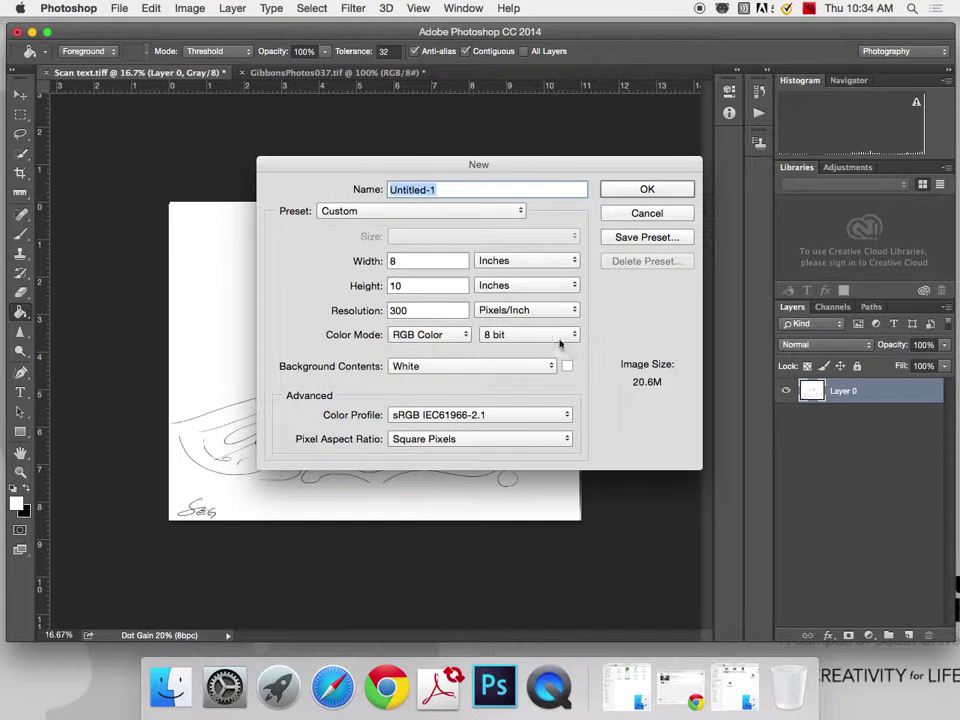
pyautogui.click(502, 261)
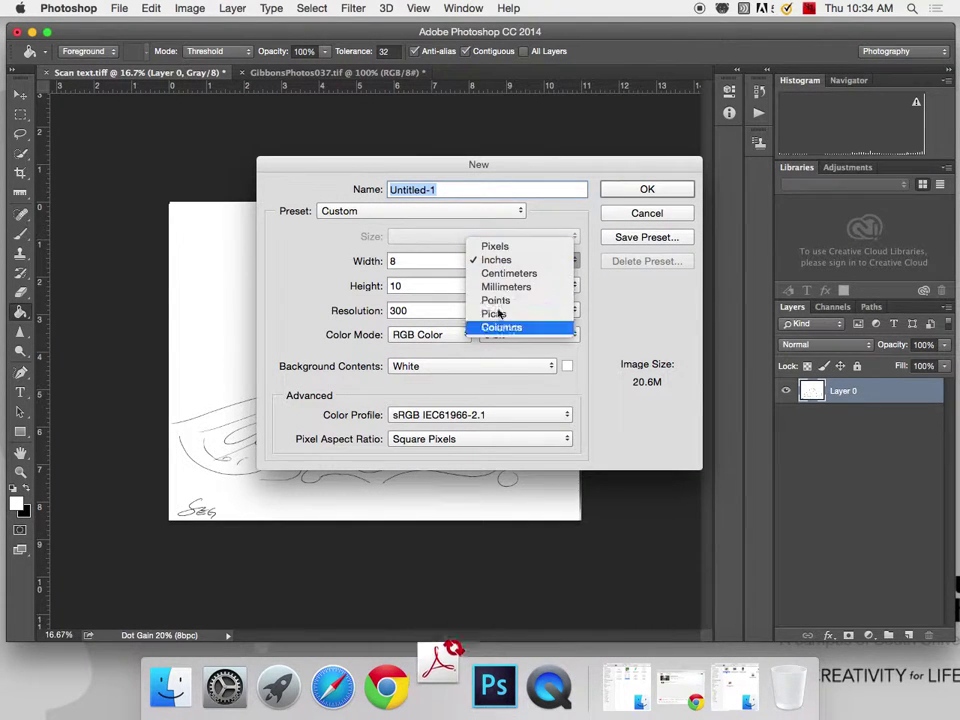
pyautogui.click(518, 247)
pyautogui.doubleClick(414, 260)
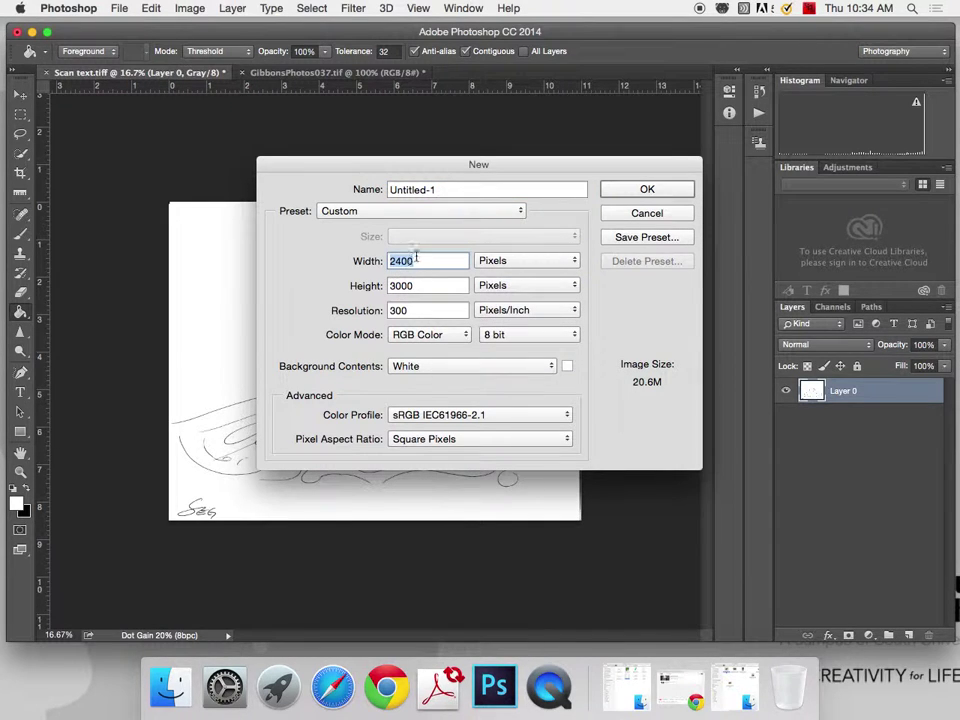
pyautogui.write('1000')
pyautogui.doubleClick(424, 287)
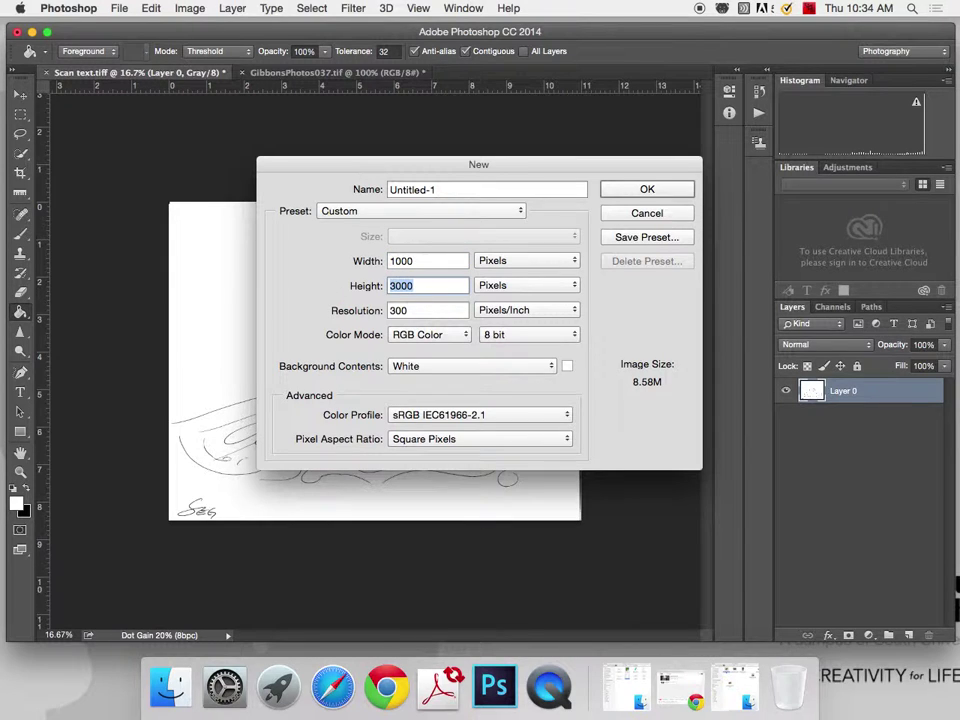
pyautogui.write('1000')
pyautogui.click(520, 260)
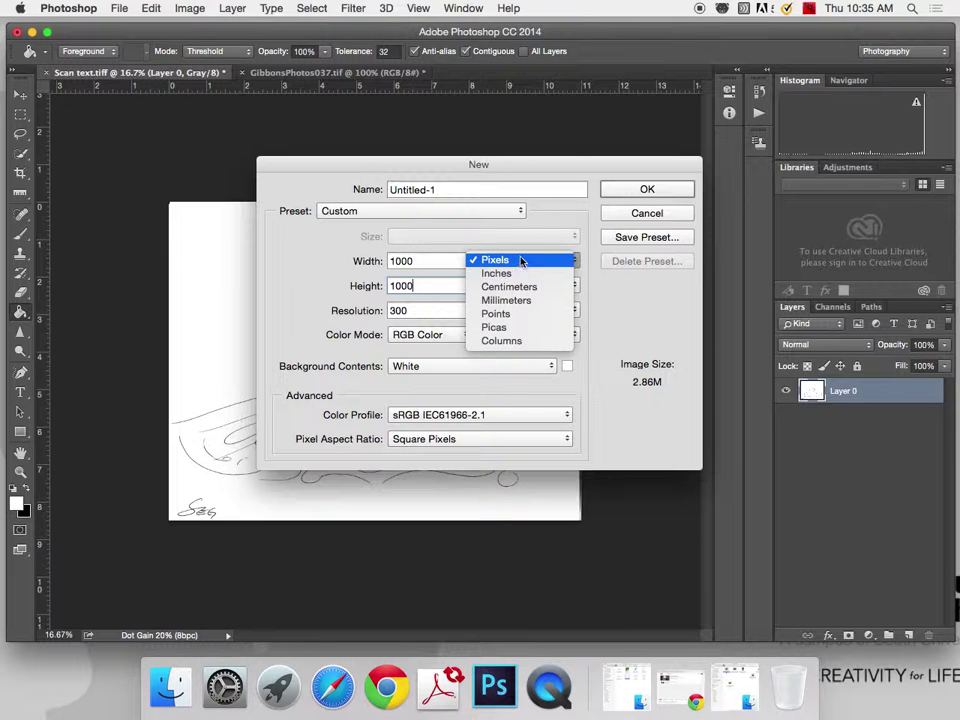
pyautogui.click(516, 274)
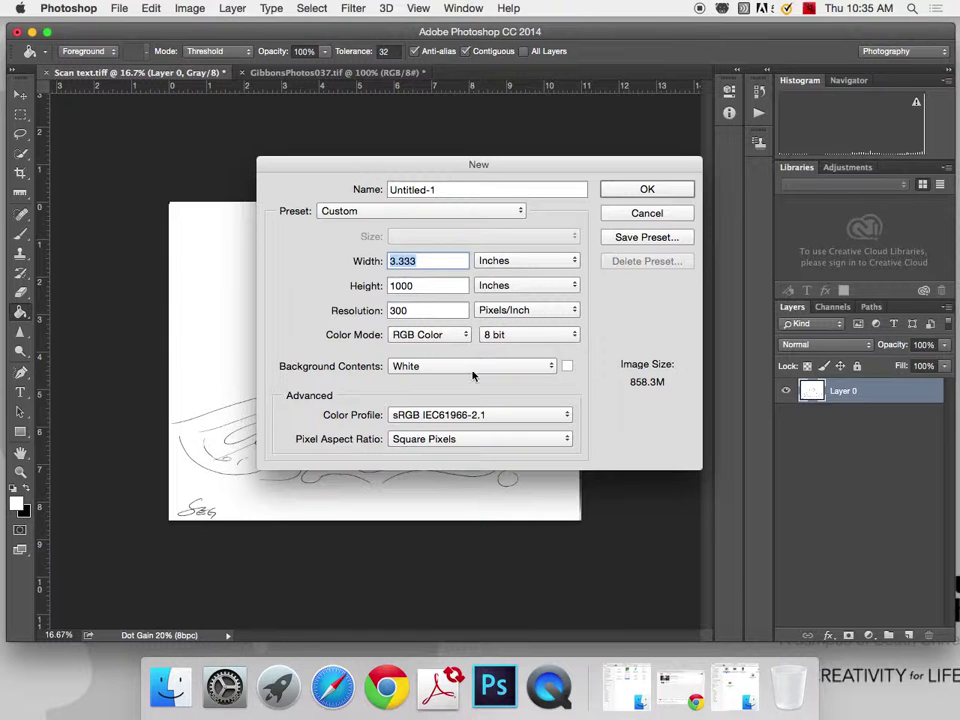
pyautogui.click(525, 260)
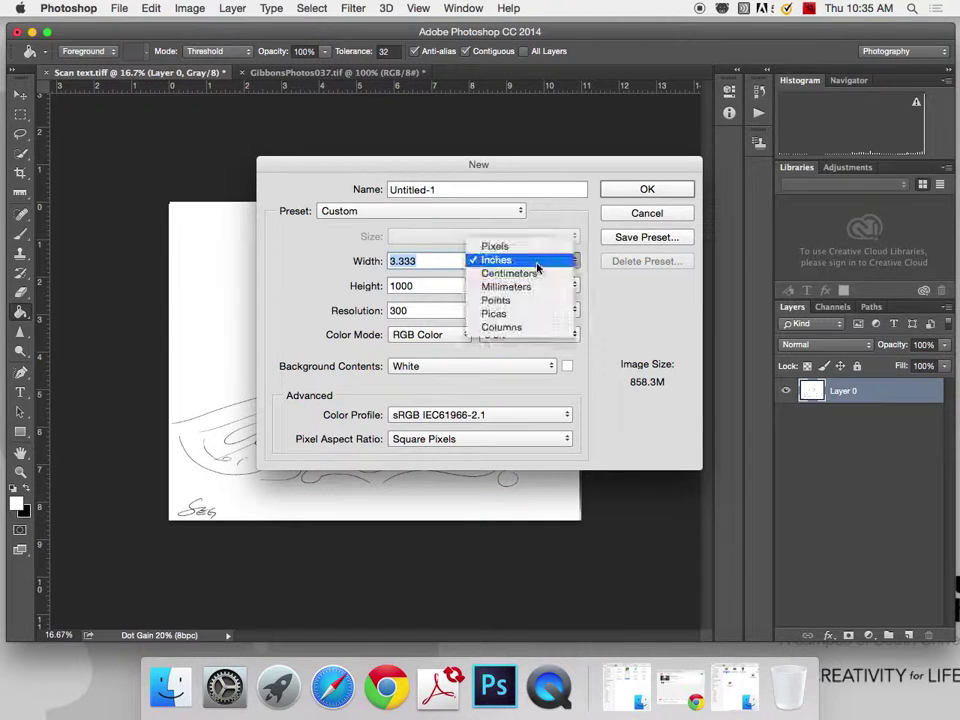
pyautogui.click(522, 248)
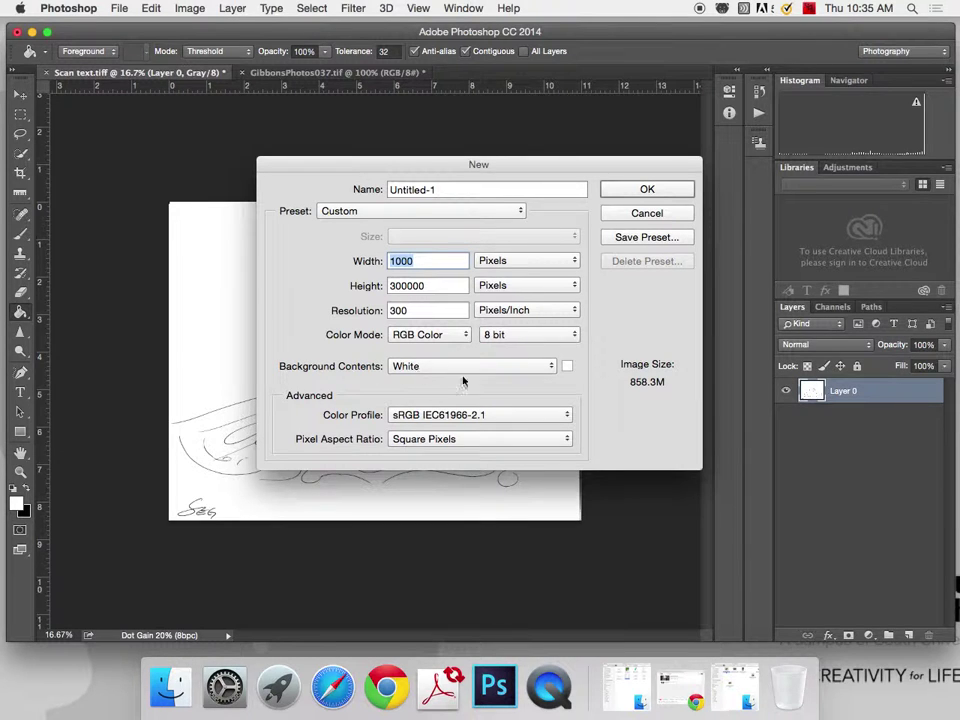
pyautogui.click(657, 190)
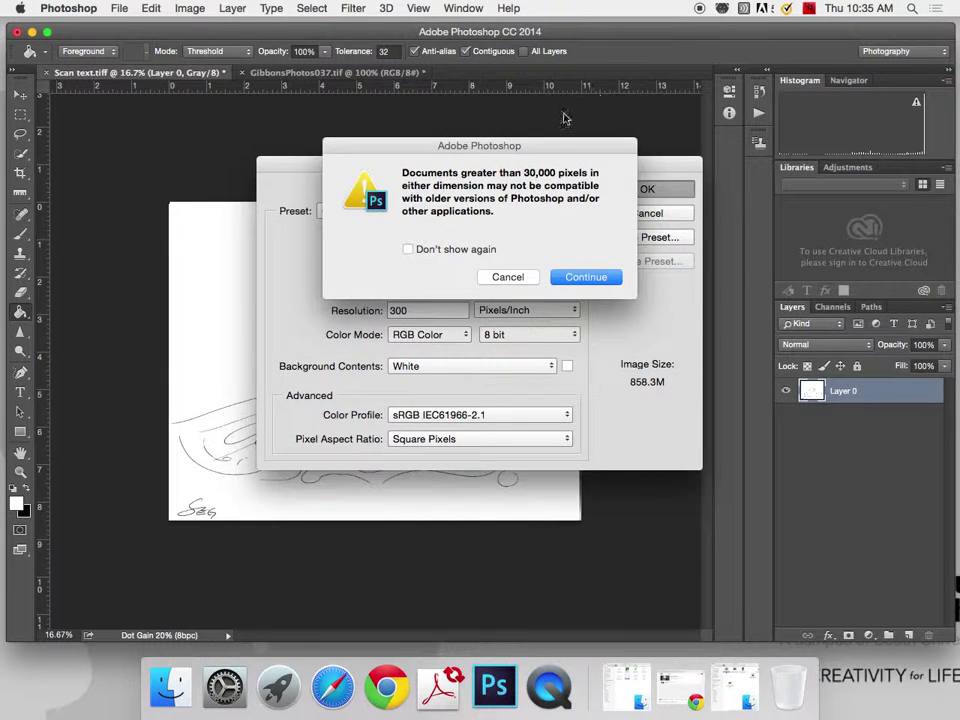
pyautogui.click(508, 276)
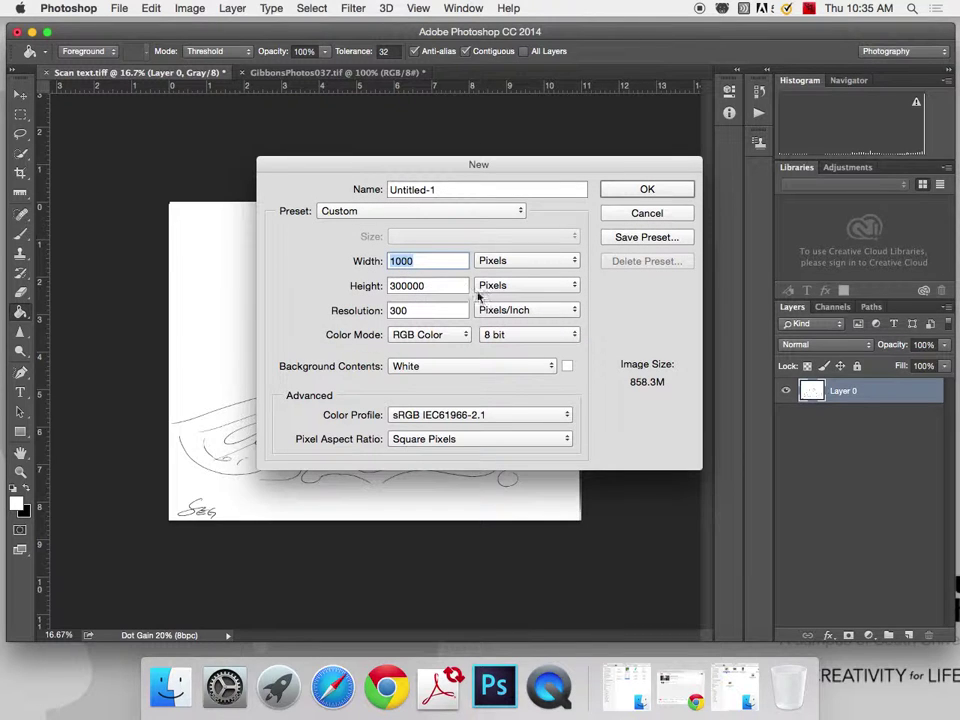
# Step: Set the new document's height to 1000 pixels and create the document
pyautogui.press('Tab')
pyautogui.write('1000')
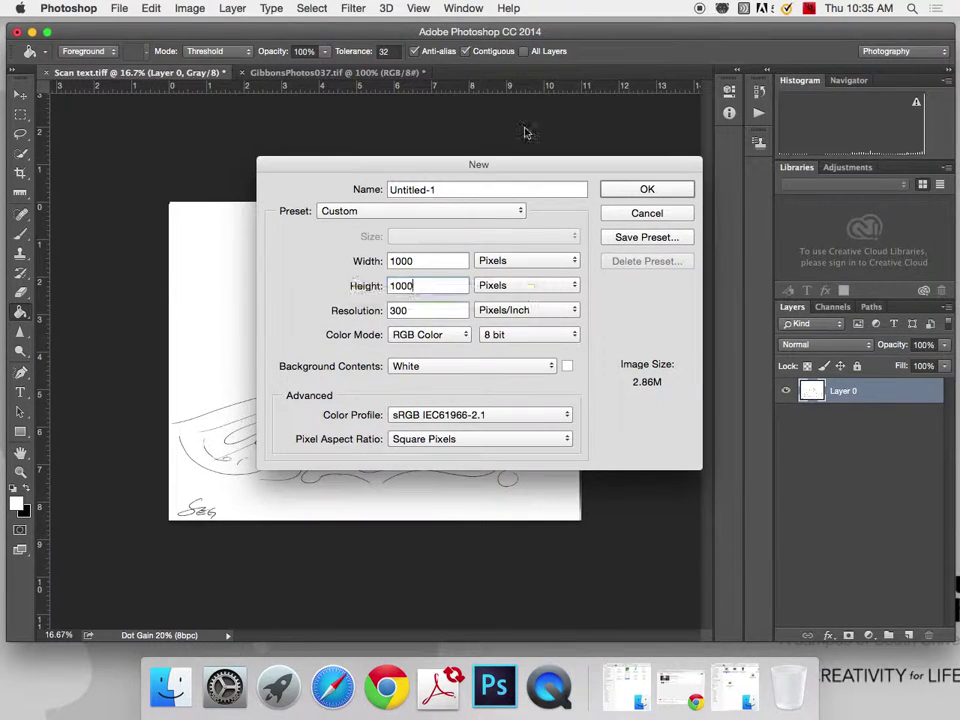
pyautogui.click(648, 325)
pyautogui.click(647, 189)
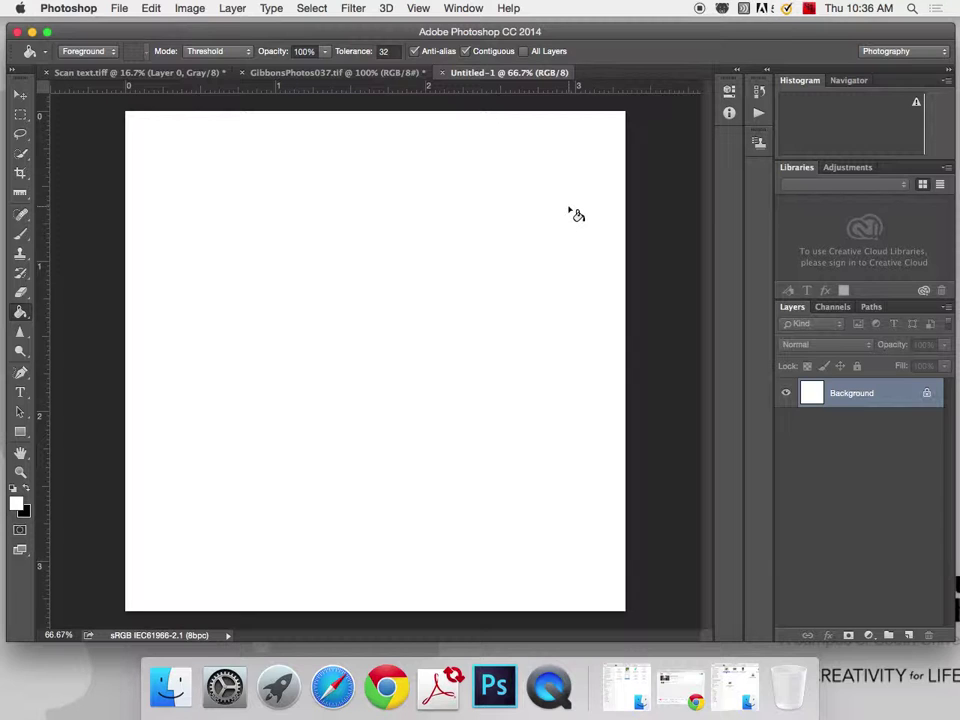
pyautogui.click(27, 508)
pyautogui.moveTo(330, 333); pyautogui.dragTo(243, 419)
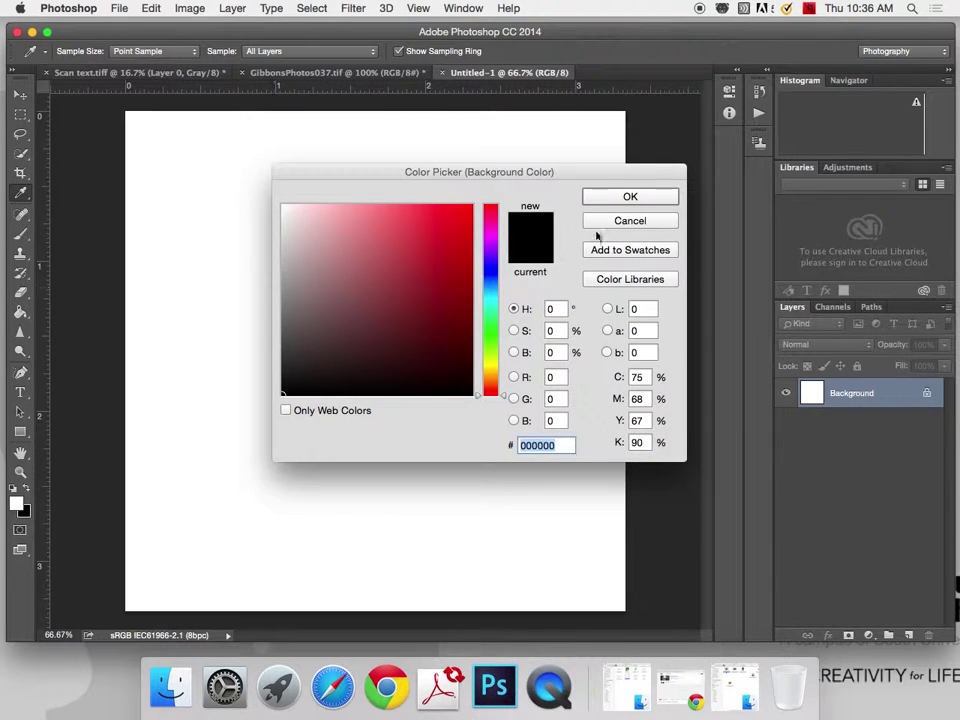
pyautogui.click(618, 200)
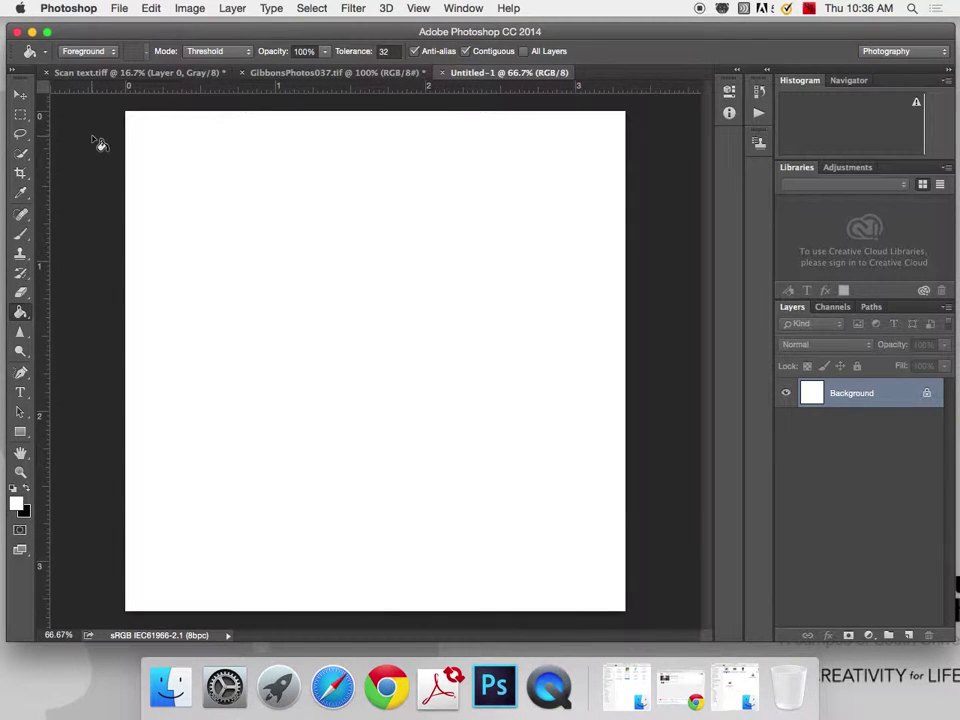
# Step: With the Brush tool and black as the foreground color, paint a vertical stroke down the canvas's left edge
pyautogui.press('b')
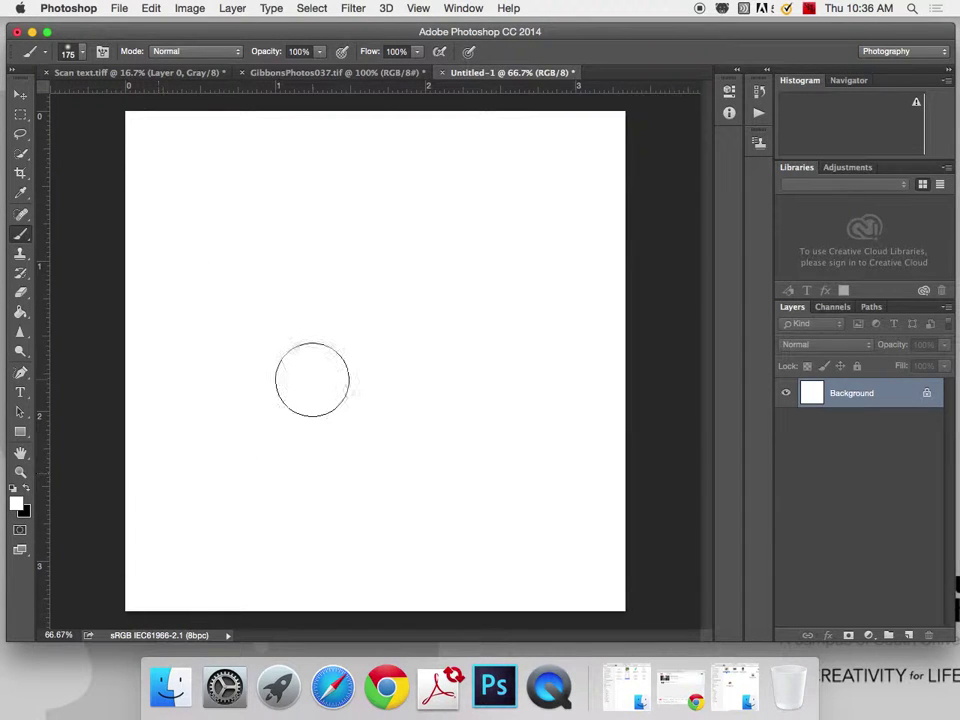
pyautogui.press('x')
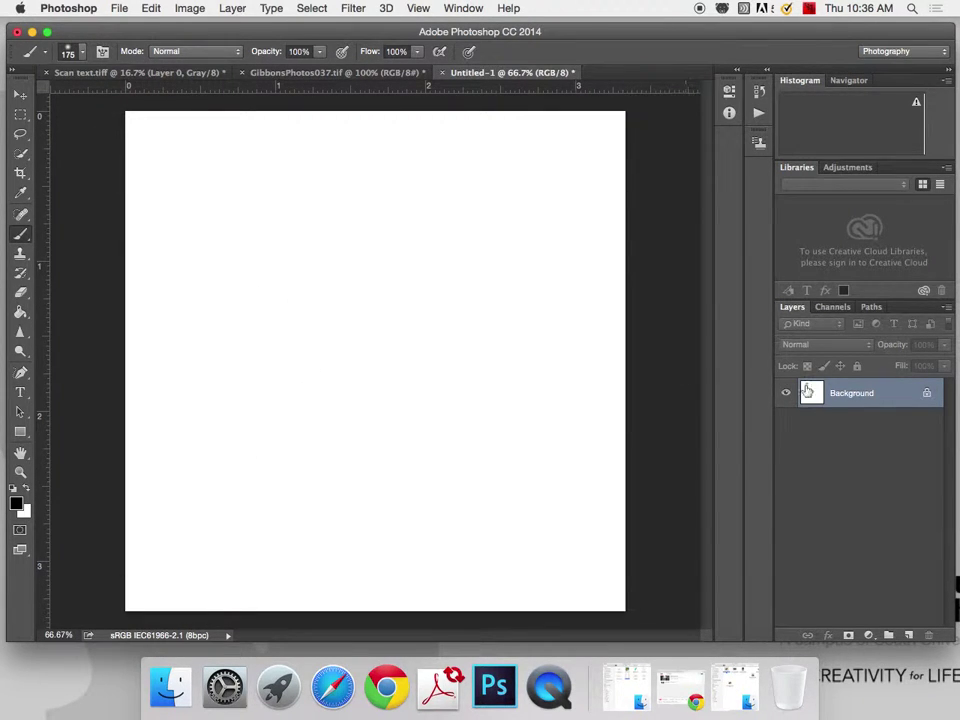
pyautogui.moveTo(160, 130)
pyautogui.mouseDown()
pyautogui.moveTo(154, 561)
pyautogui.moveTo(140, 598)
pyautogui.mouseUp()
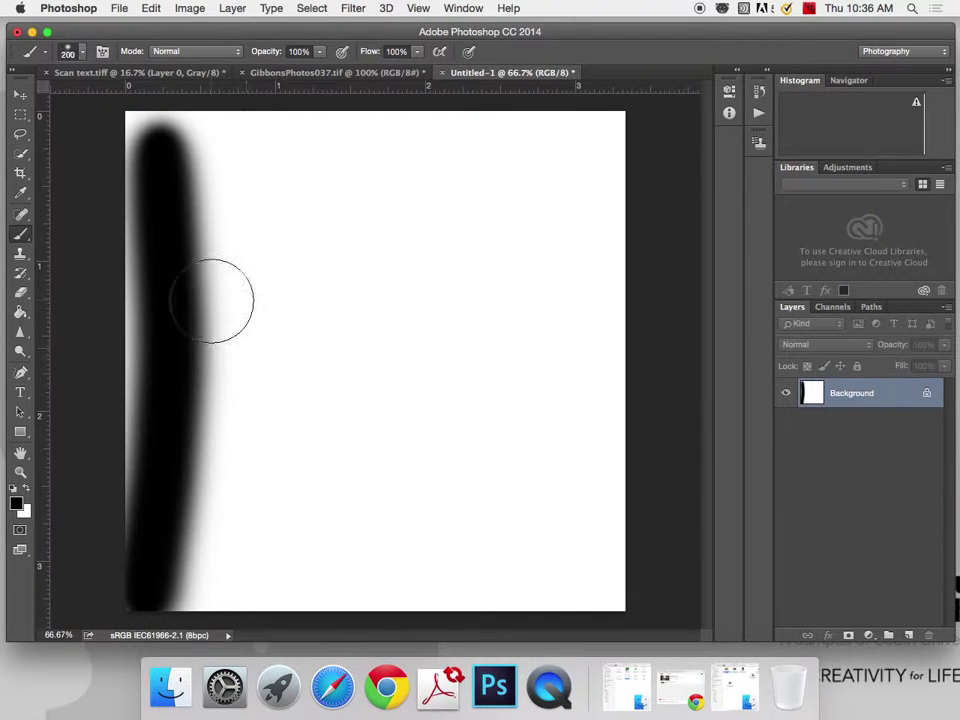
# Step: Enlarge the brush to 400 px and widen the black area at the left edge with another vertical stroke
pyautogui.press(']')
pyautogui.press(']')
pyautogui.press(']')
pyautogui.press(']')
pyautogui.moveTo(205, 160); pyautogui.dragTo(178, 600)
# Step: Raise the brush hardness and repaint the black stroke at the left edge to give it a crisper border
pyautogui.click(80, 51)
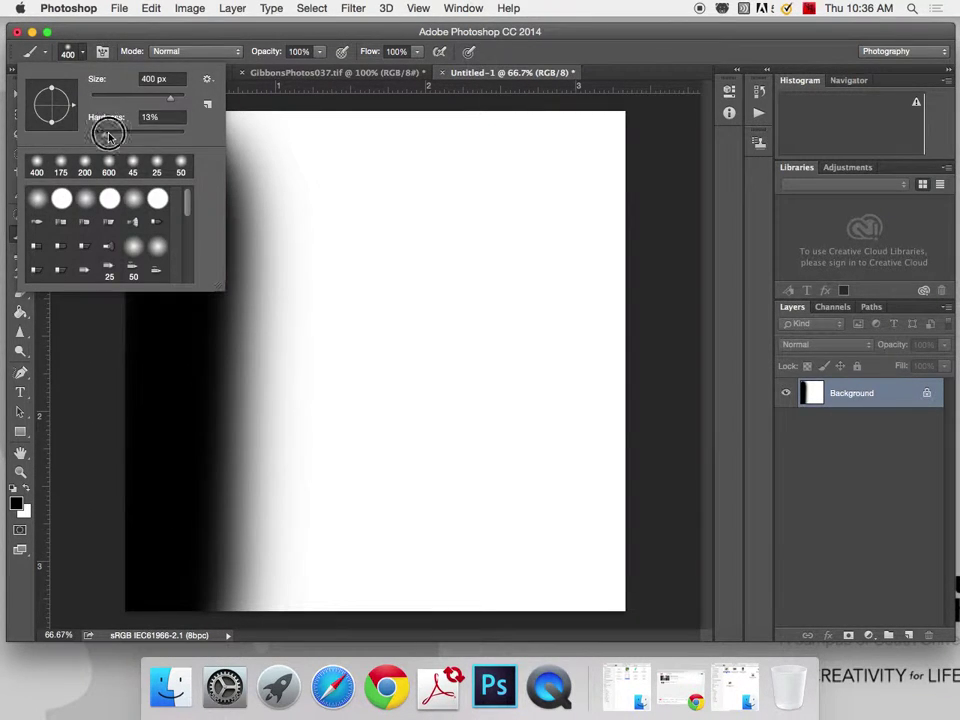
pyautogui.moveTo(107, 133); pyautogui.dragTo(172, 137)
pyautogui.click(197, 28)
pyautogui.moveTo(188, 188); pyautogui.dragTo(177, 603)
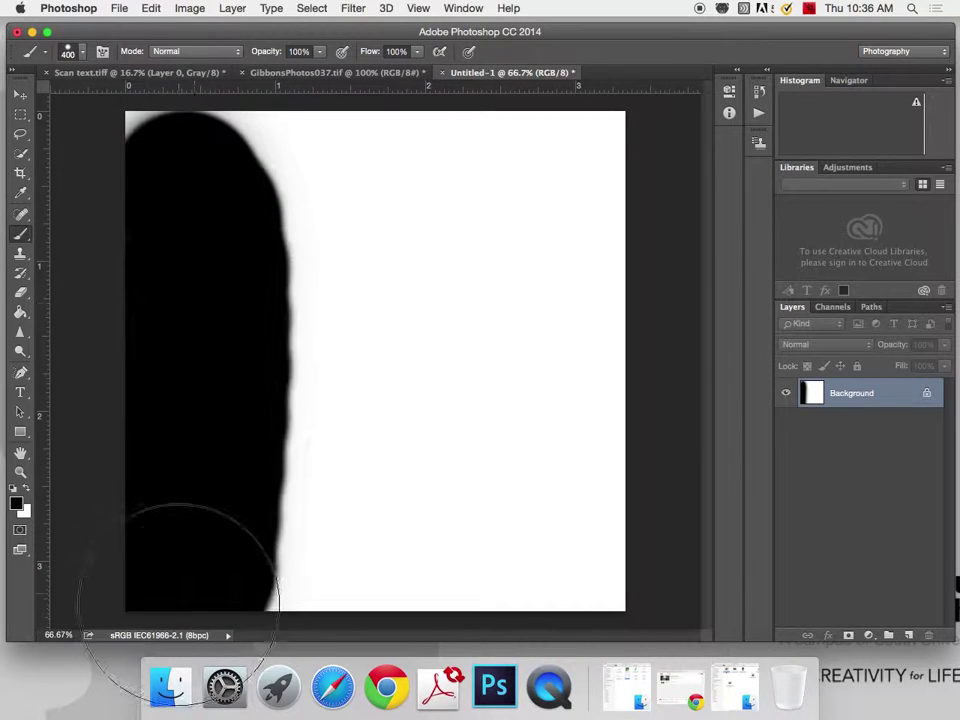
# Step: Set the brush opacity to 75% and paint a dark gray vertical stroke beside the black one
pyautogui.click(320, 52)
pyautogui.moveTo(330, 57); pyautogui.dragTo(254, 58)
pyautogui.write('75')
pyautogui.press('Return')
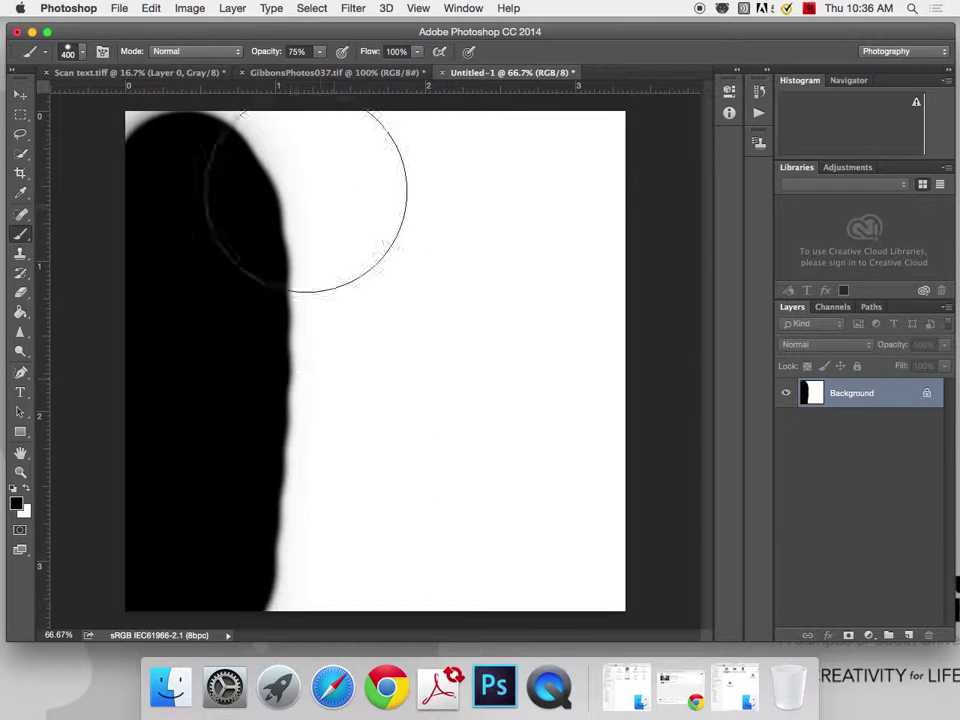
pyautogui.moveTo(317, 198); pyautogui.dragTo(300, 557)
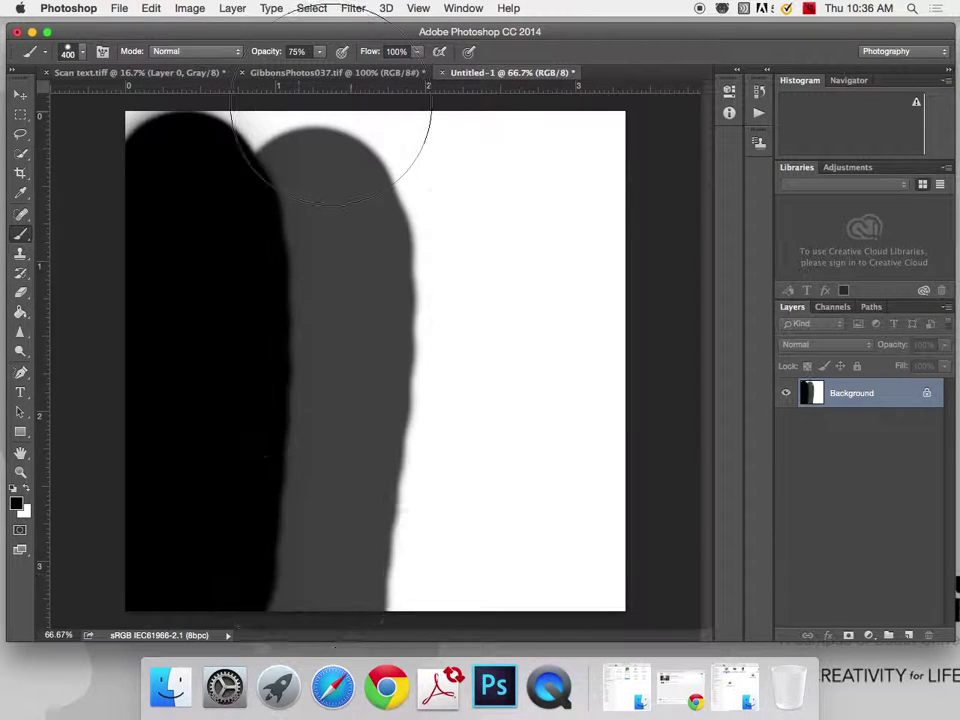
# Step: Set the brush opacity to 50% and paint a mid-gray vertical stroke overlapping the dark gray one's right side
pyautogui.click(262, 52)
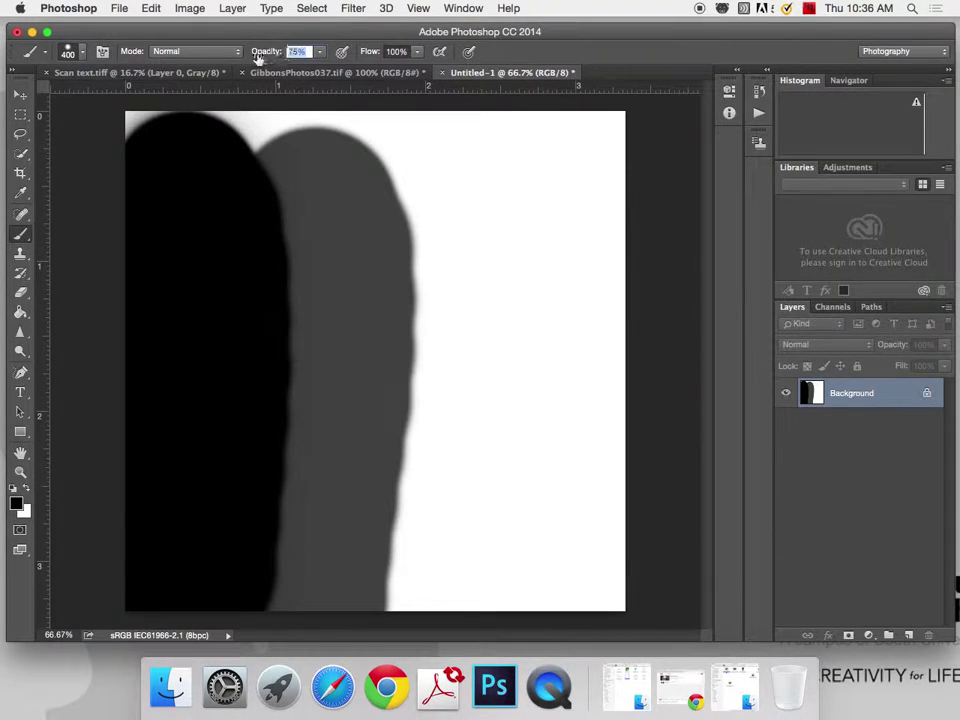
pyautogui.write('50')
pyautogui.press('Return')
pyautogui.moveTo(450, 189); pyautogui.dragTo(440, 600)
# Step: Set the brush opacity to 25%, paint a light gray vertical stroke near the canvas's right edge, and switch to the Move tool
pyautogui.moveTo(318, 51); pyautogui.dragTo(305, 71)
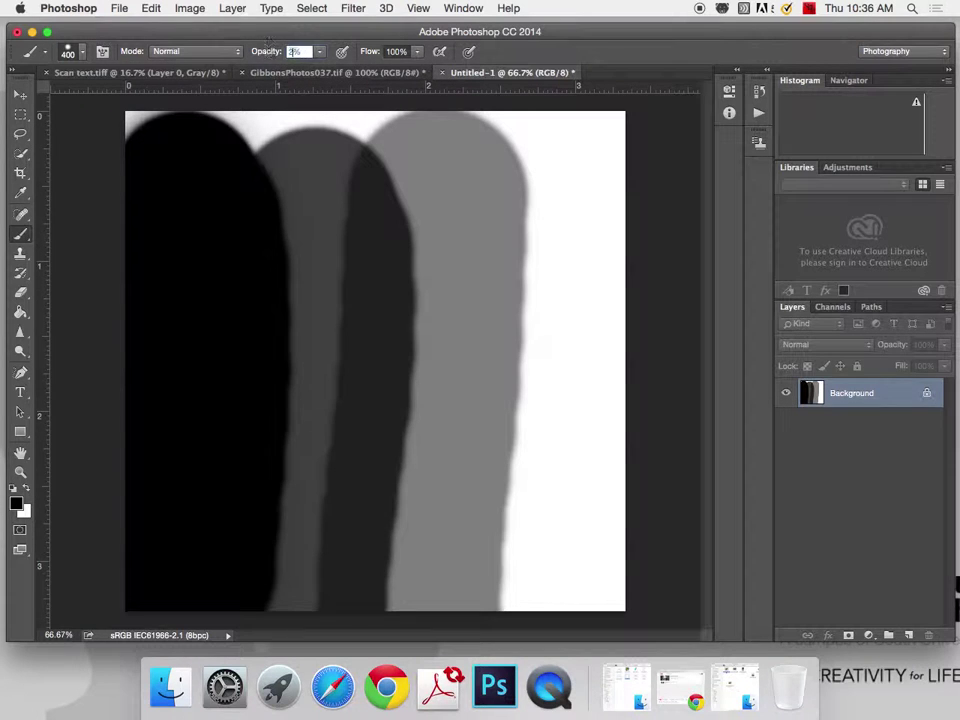
pyautogui.moveTo(519, 204)
pyautogui.mouseDown()
pyautogui.moveTo(500, 471)
pyautogui.moveTo(605, 482)
pyautogui.mouseUp()
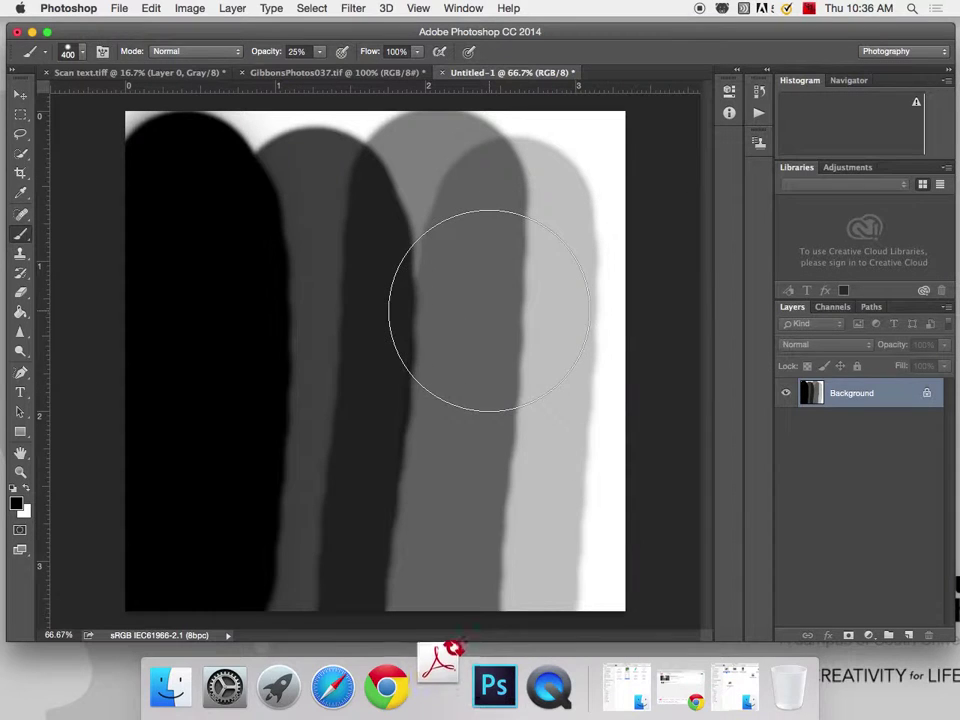
pyautogui.press('v')
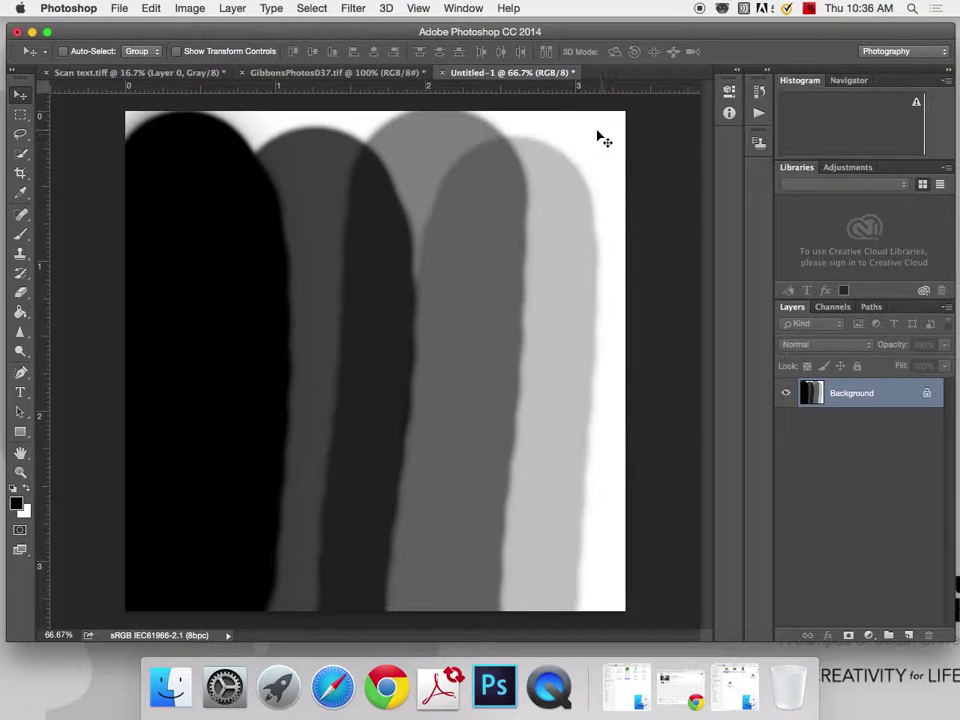
# Step: Define the painted canvas as a brush preset named Test and activate the Brush tool
pyautogui.click(151, 10)
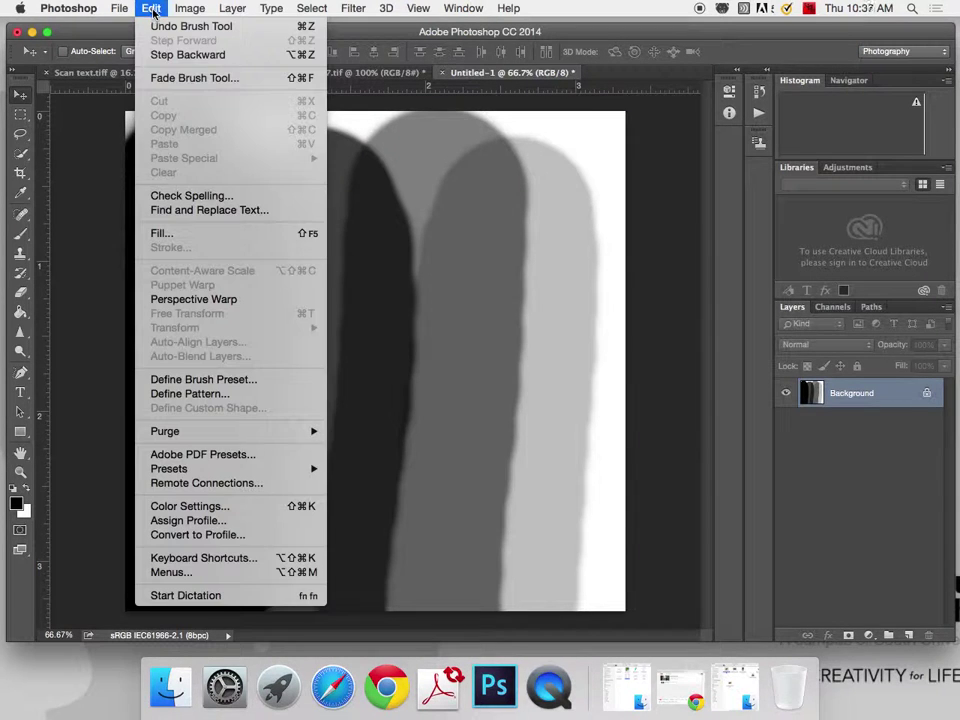
pyautogui.click(222, 384)
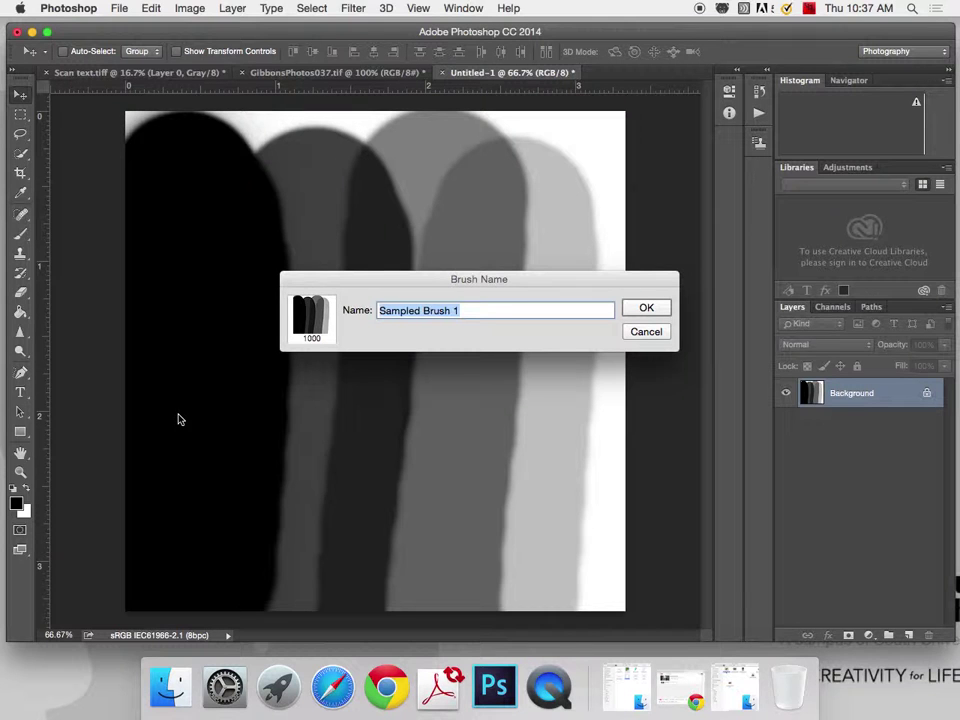
pyautogui.write('Test')
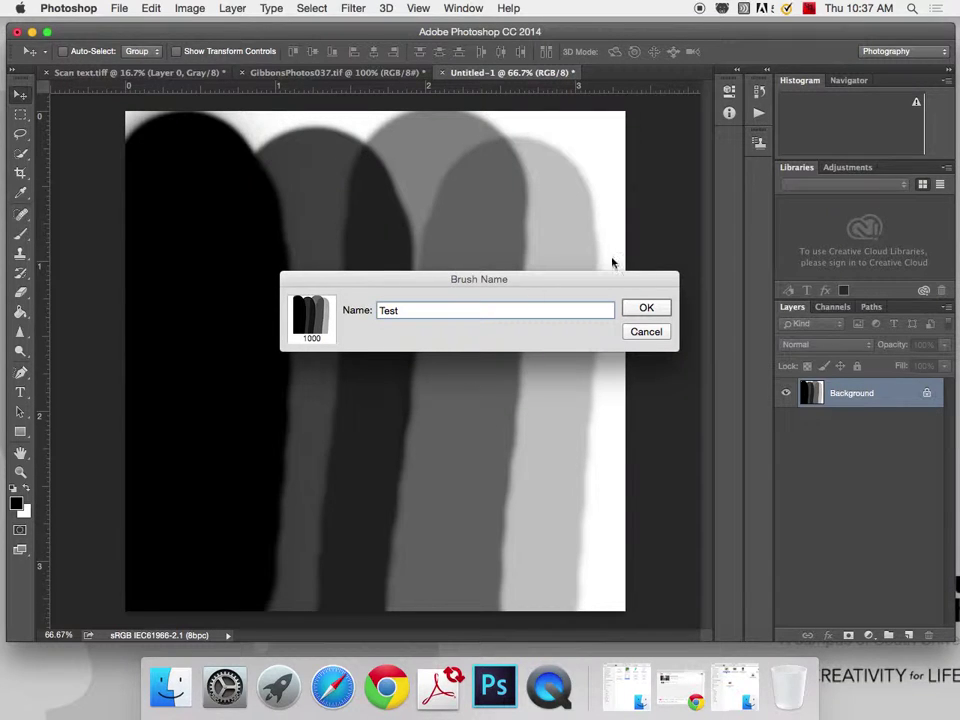
pyautogui.click(655, 313)
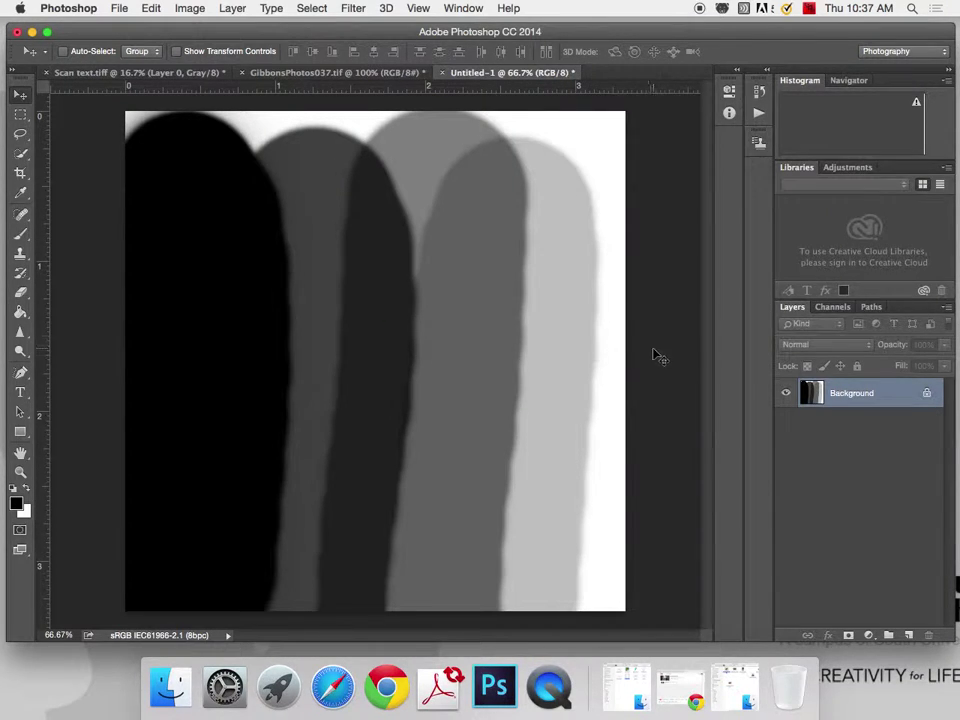
pyautogui.click(22, 154)
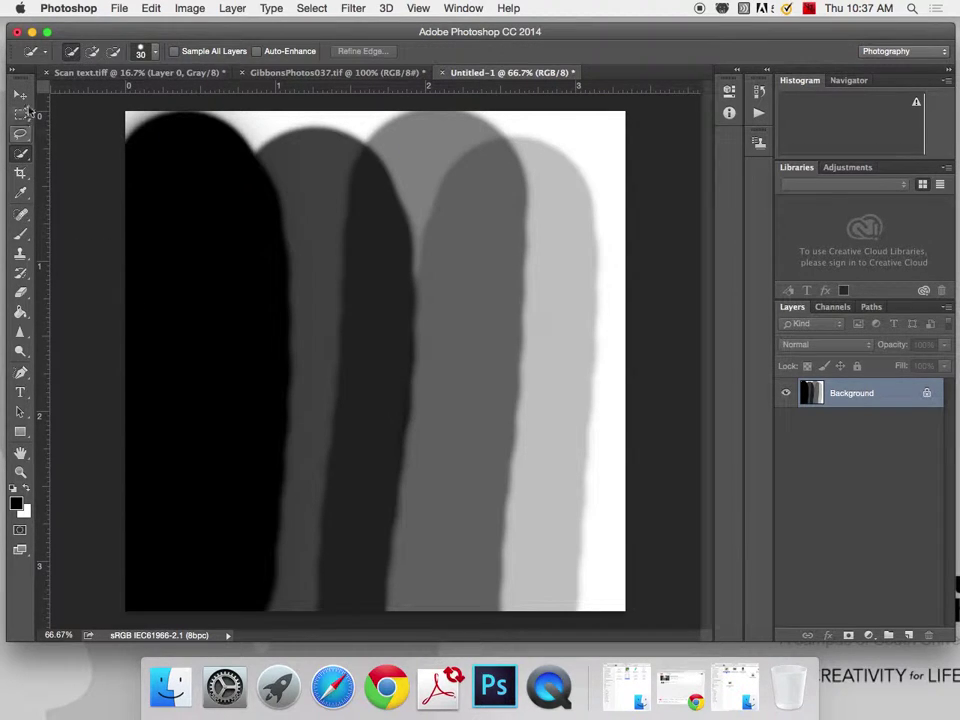
pyautogui.click(21, 232)
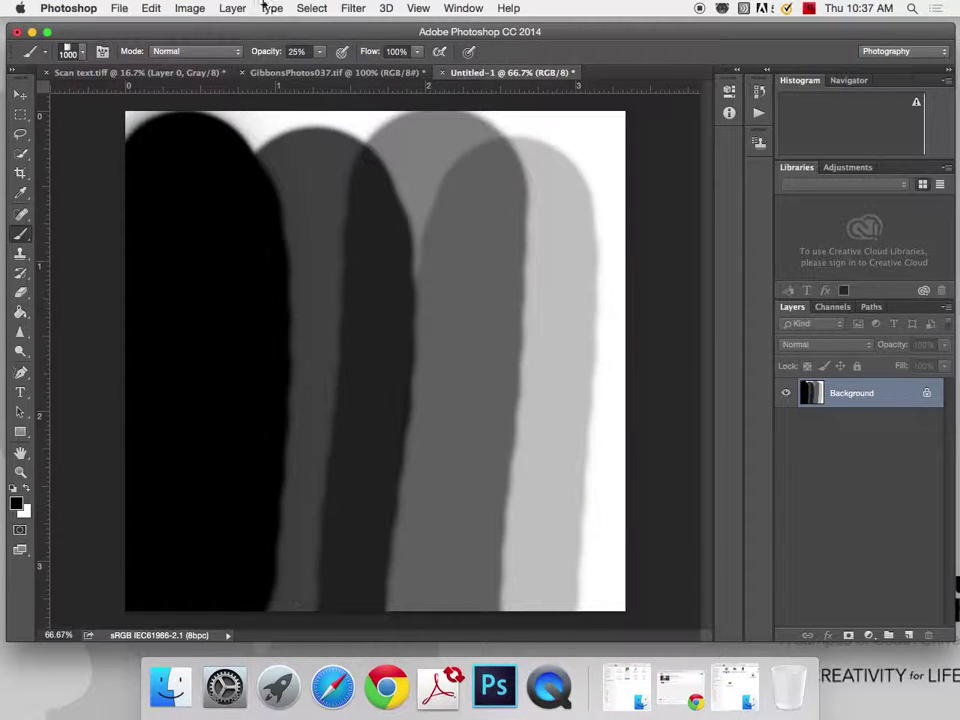
# Step: Close the GibbonsPhotos037.tif document, discarding its changes
pyautogui.click(266, 73)
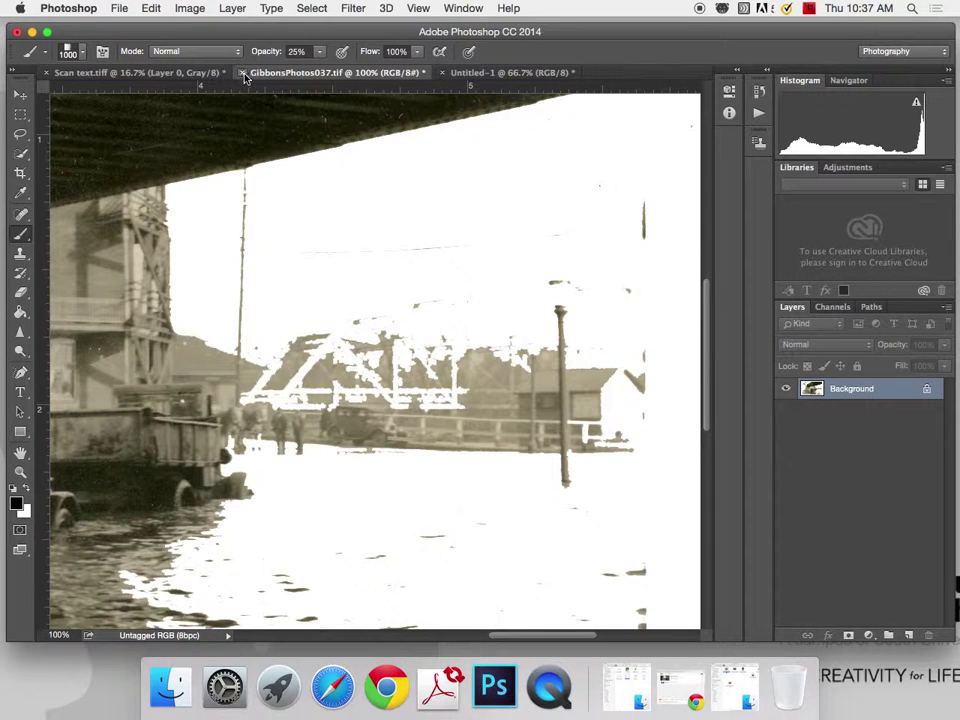
pyautogui.click(241, 73)
pyautogui.click(425, 248)
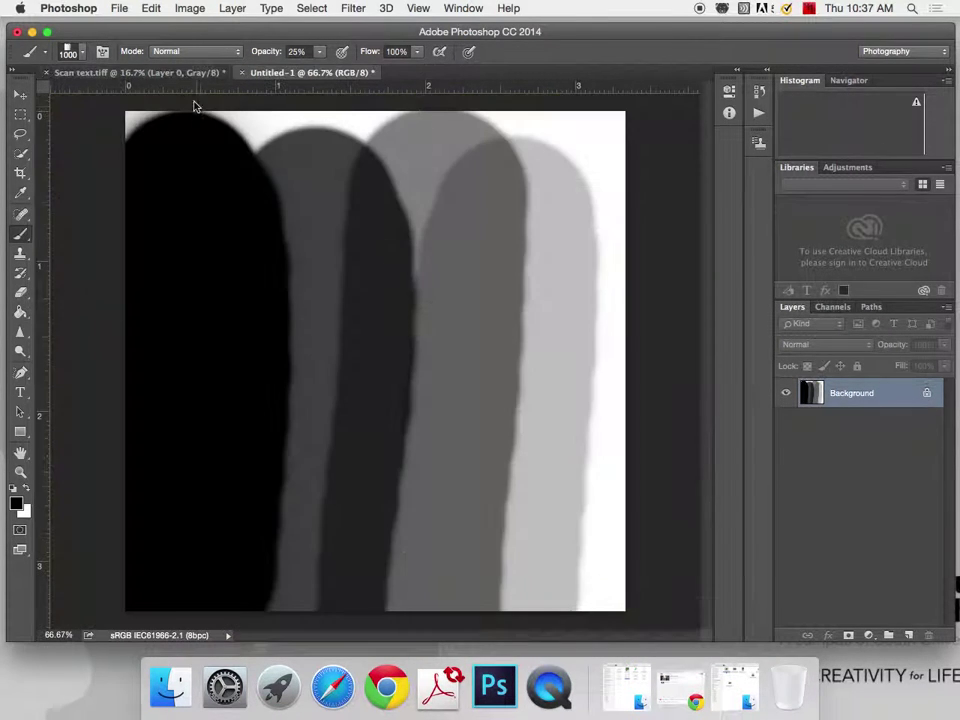
# Step: Switch to the Scan text.tiff drawing and reduce the brush size to 105 px
pyautogui.click(193, 72)
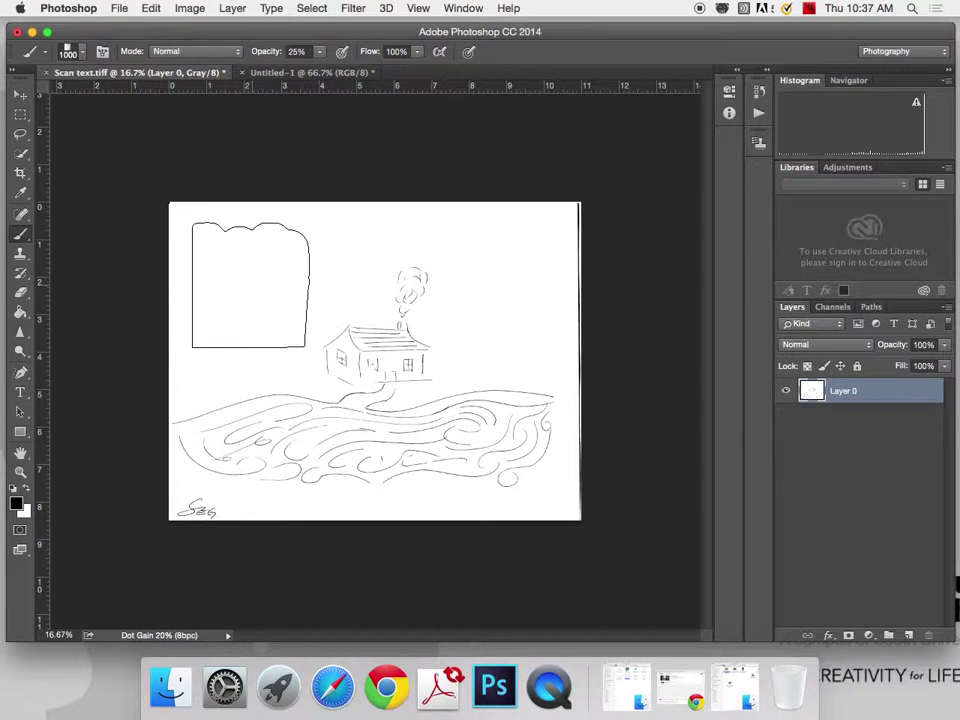
pyautogui.click(82, 53)
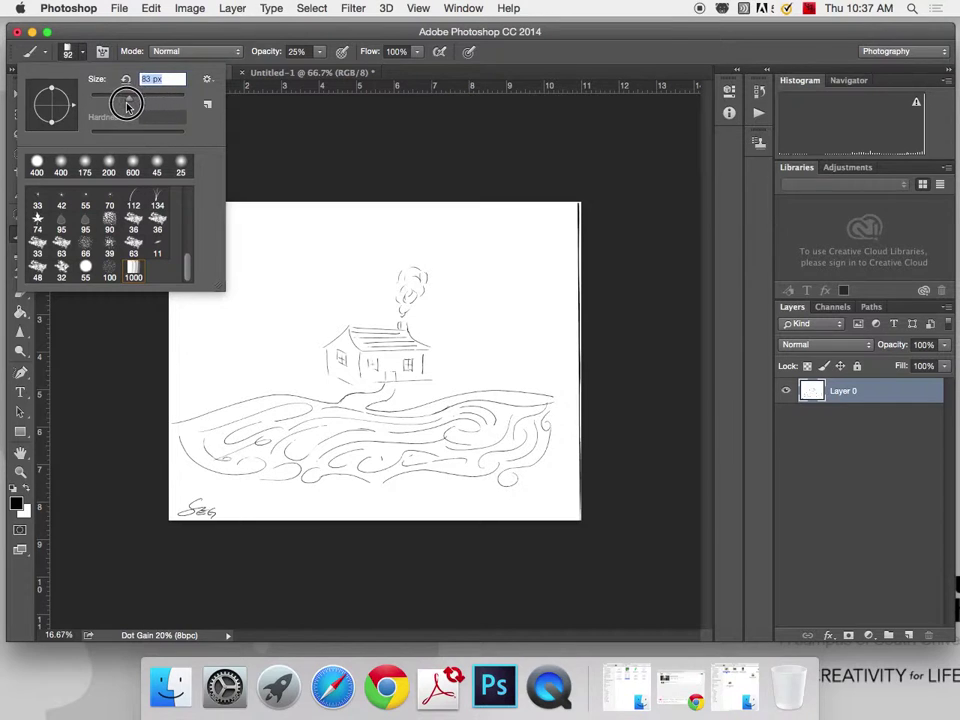
pyautogui.moveTo(113, 100)
pyautogui.mouseDown()
pyautogui.moveTo(153, 98)
pyautogui.moveTo(138, 99)
pyautogui.mouseUp()
pyautogui.click(177, 36)
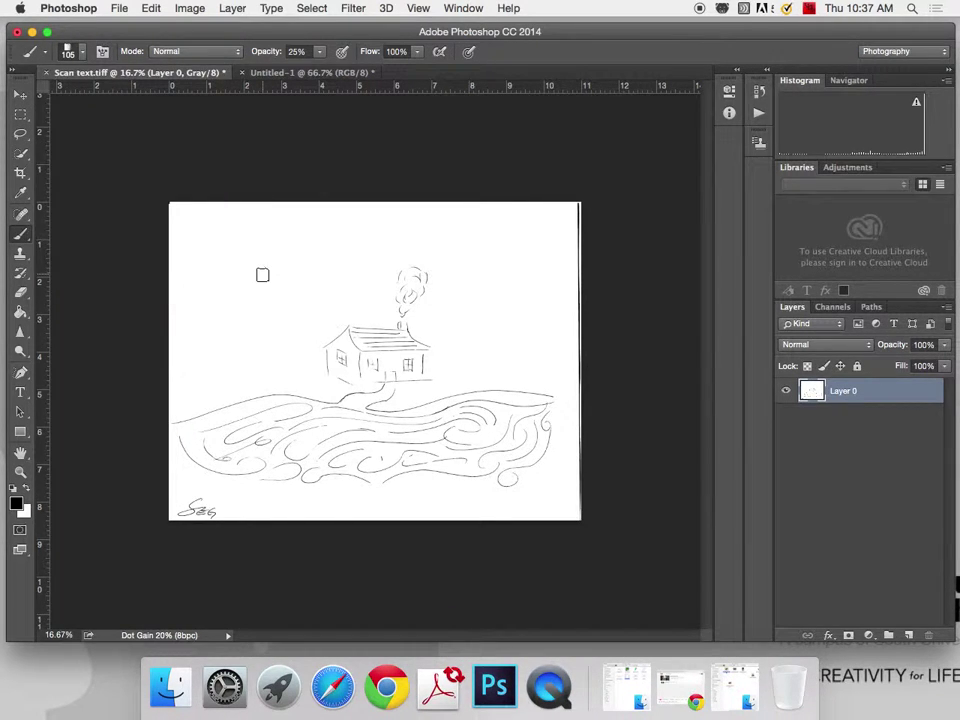
# Step: Enlarge the brush to 201 px and stamp it once in the empty area near the drawing's upper-left corner
pyautogui.press('super+minus')
pyautogui.press('super+equal')
pyautogui.press('super+equal')
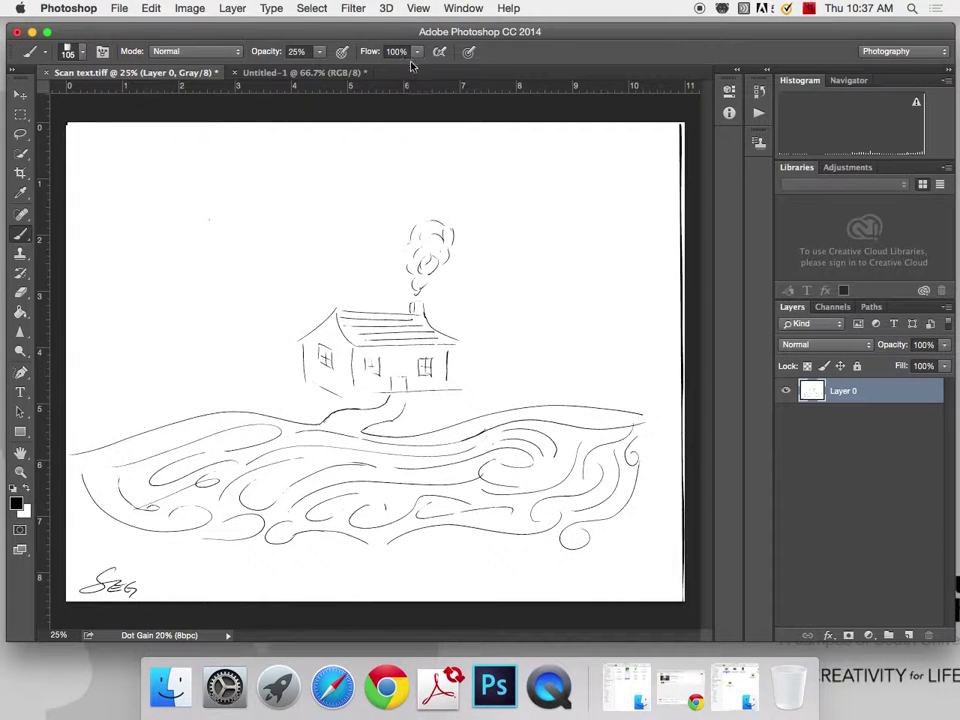
pyautogui.scroll(1, 352, 68)
pyautogui.click(80, 52)
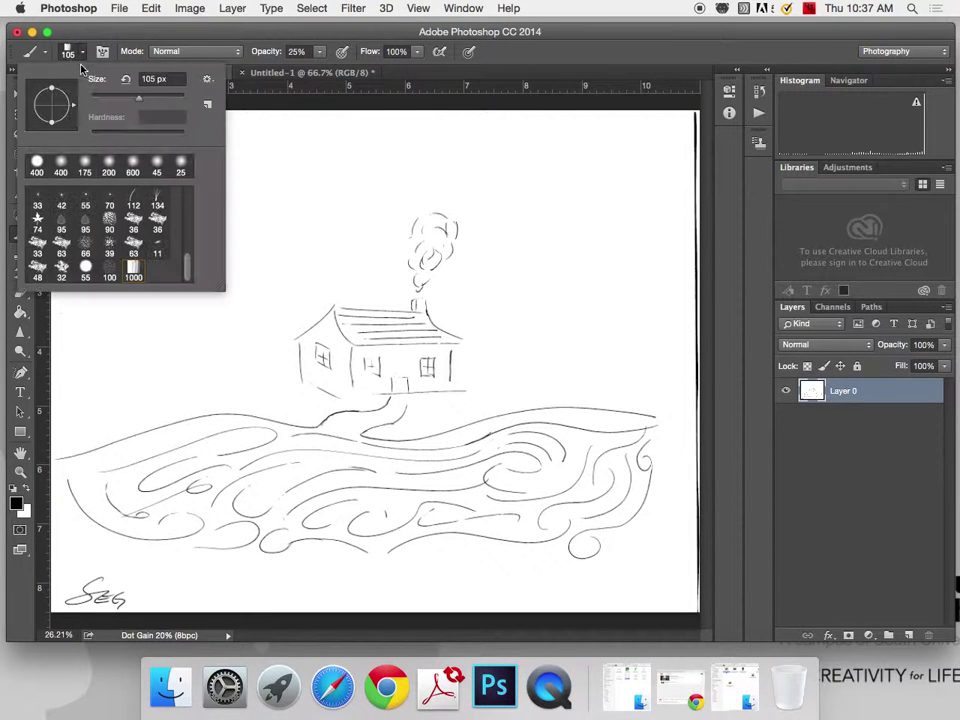
pyautogui.press('Return')
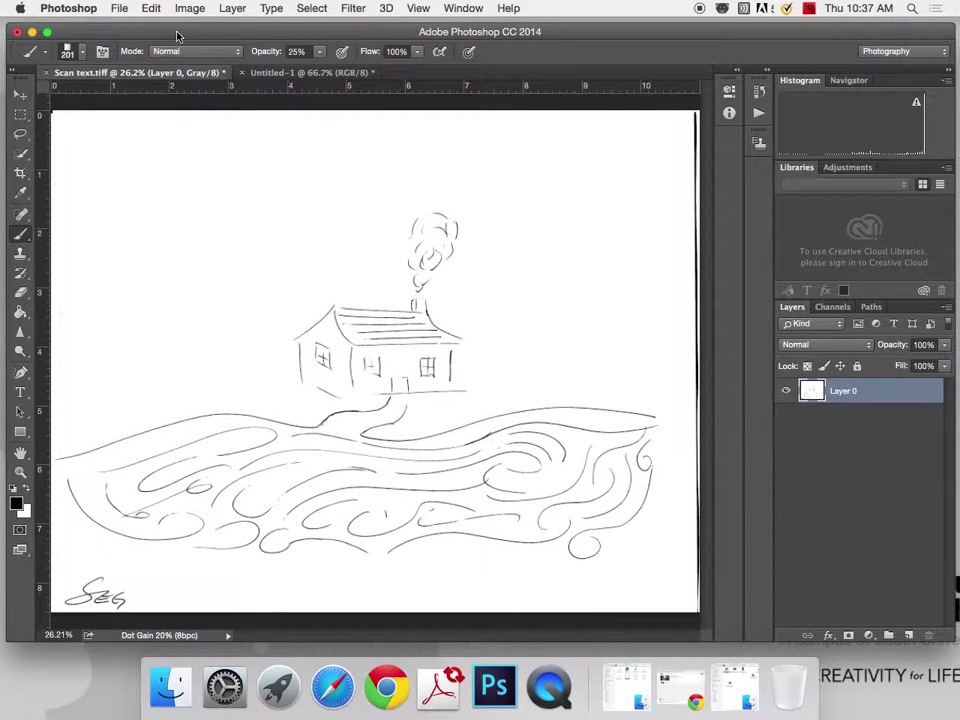
pyautogui.click(158, 203)
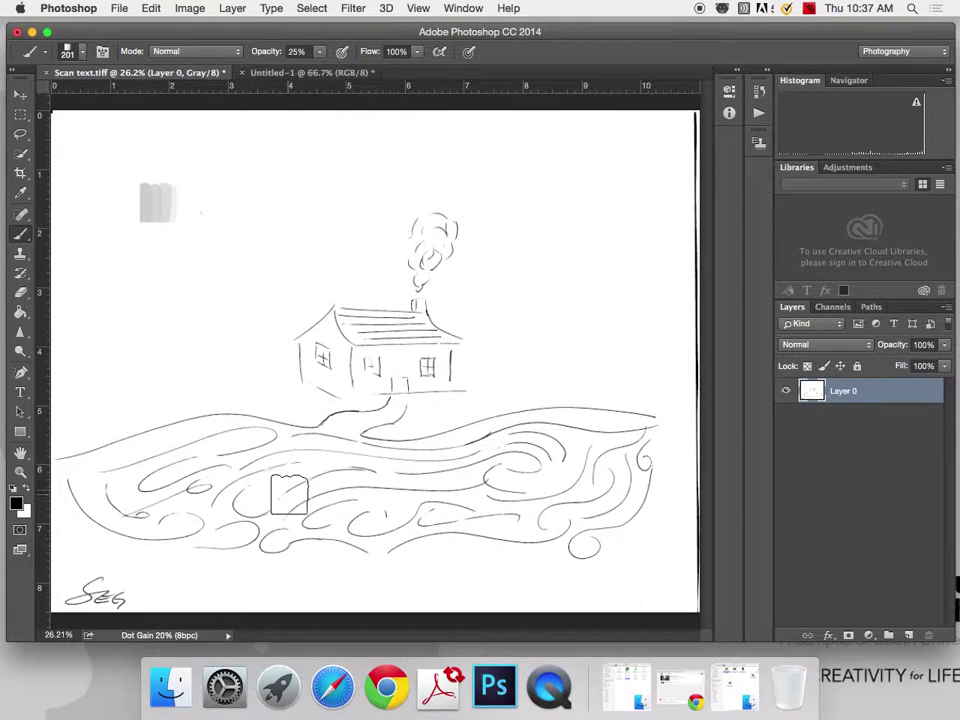
# Step: Enlarge the brush to 700 px and stamp it at 25% opacity right of the smoke and at 100% opacity left of the house
pyautogui.press(']')
pyautogui.press(']')
pyautogui.press(']')
pyautogui.press(']')
pyautogui.press(']')
pyautogui.press(']')
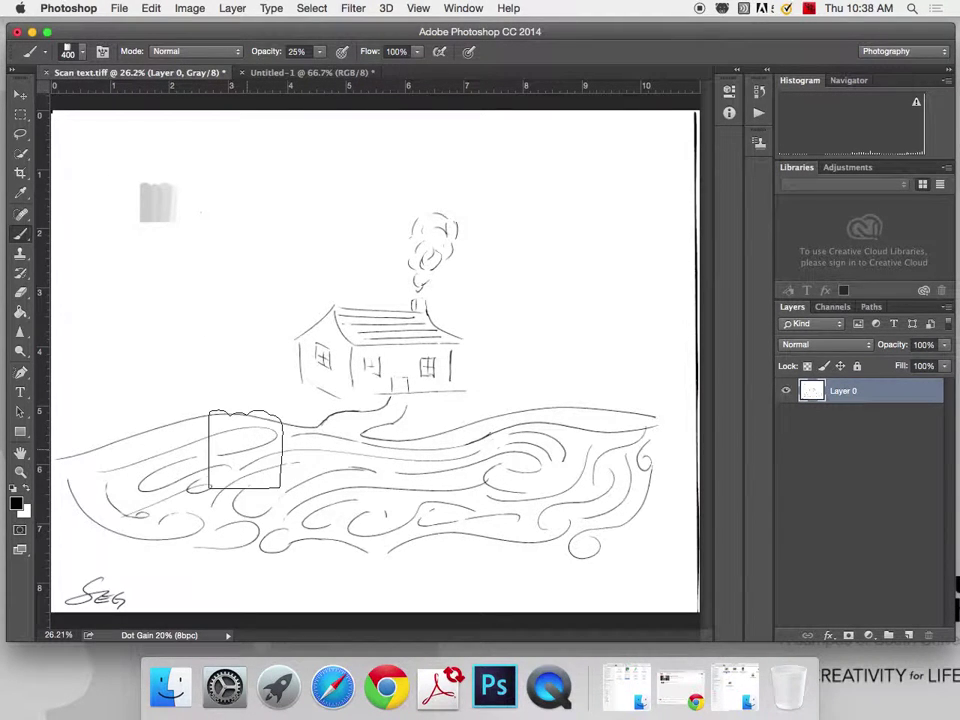
pyautogui.click(565, 254)
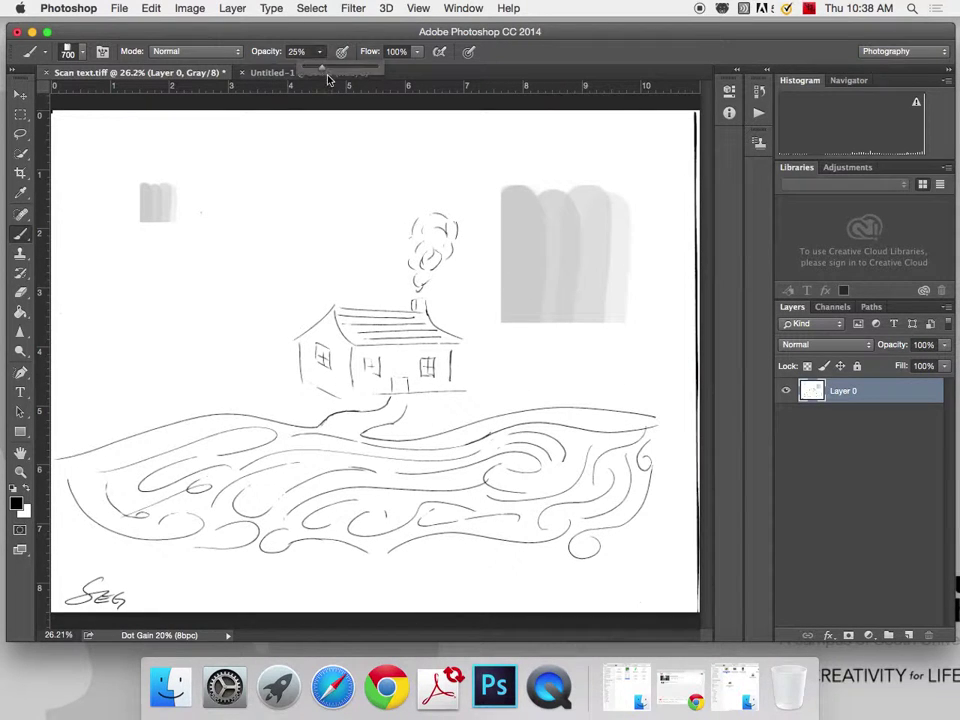
pyautogui.moveTo(328, 79); pyautogui.dragTo(407, 77)
pyautogui.click(174, 345)
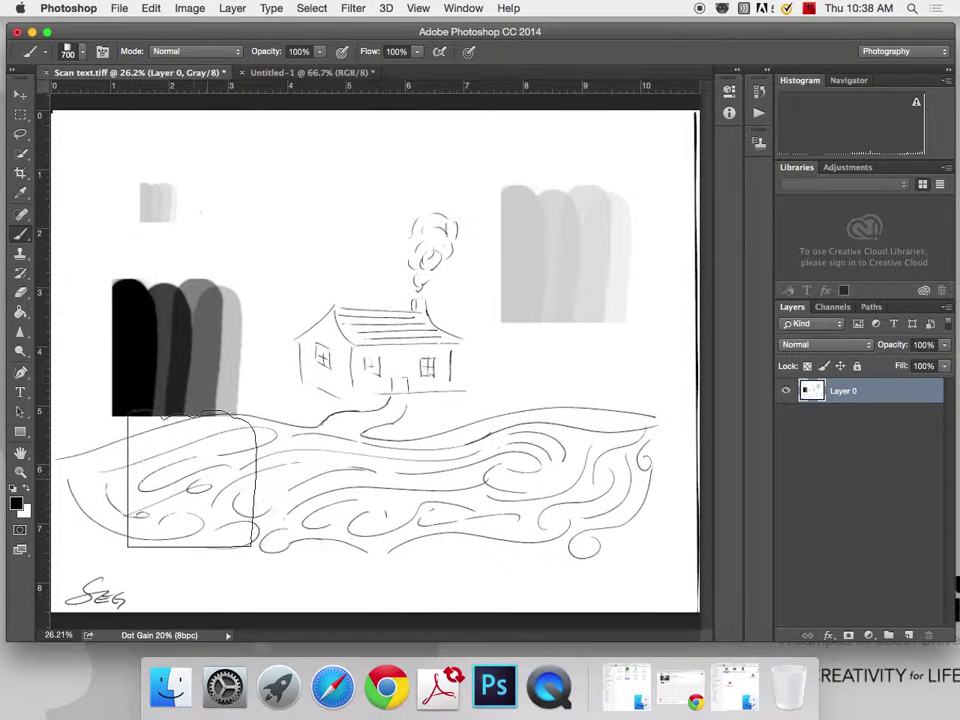
# Step: Pick a bright red foreground color and stamp the brush above the house, left of the smoke
pyautogui.click(16, 502)
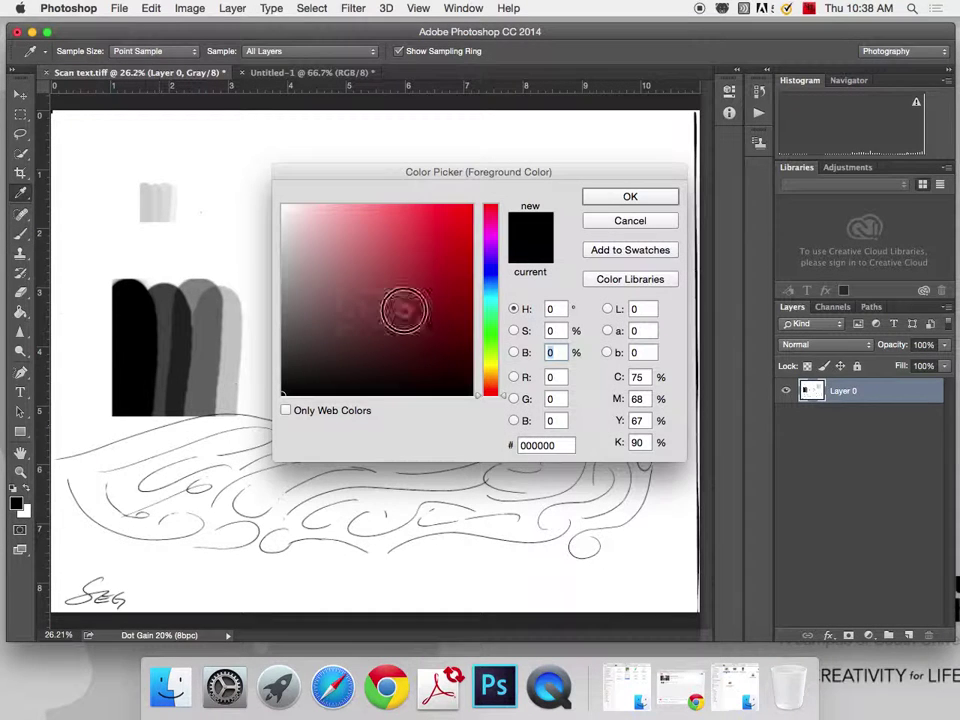
pyautogui.click(472, 234)
pyautogui.click(630, 220)
pyautogui.press('b')
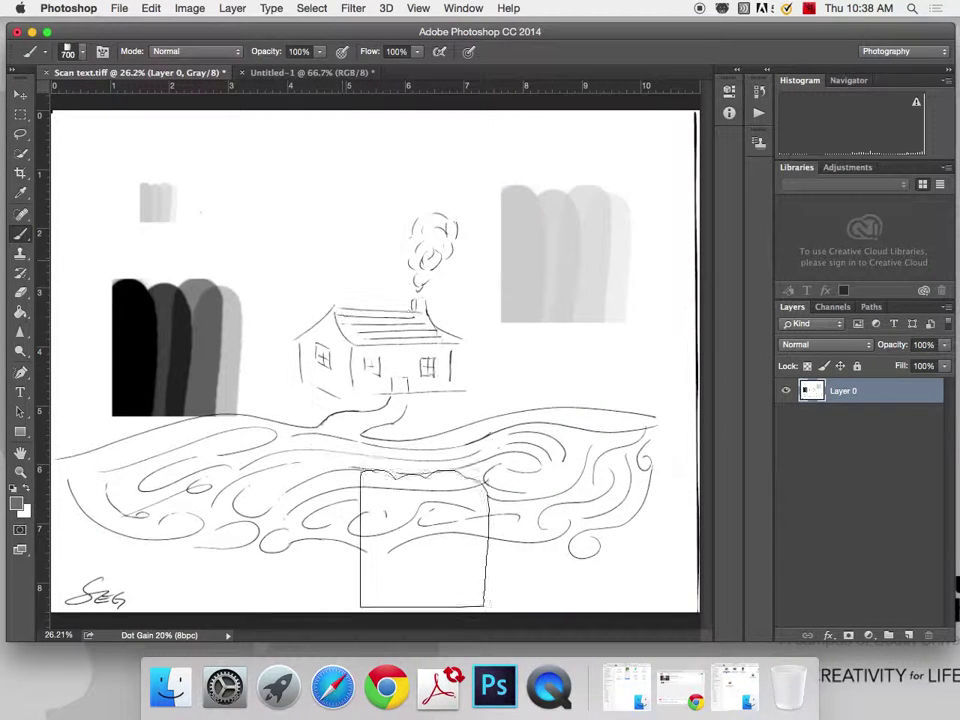
# Step: Convert the drawing to RGB Color mode and stamp the brush in red (da0000) over the hill's right side
pyautogui.click(233, 8)
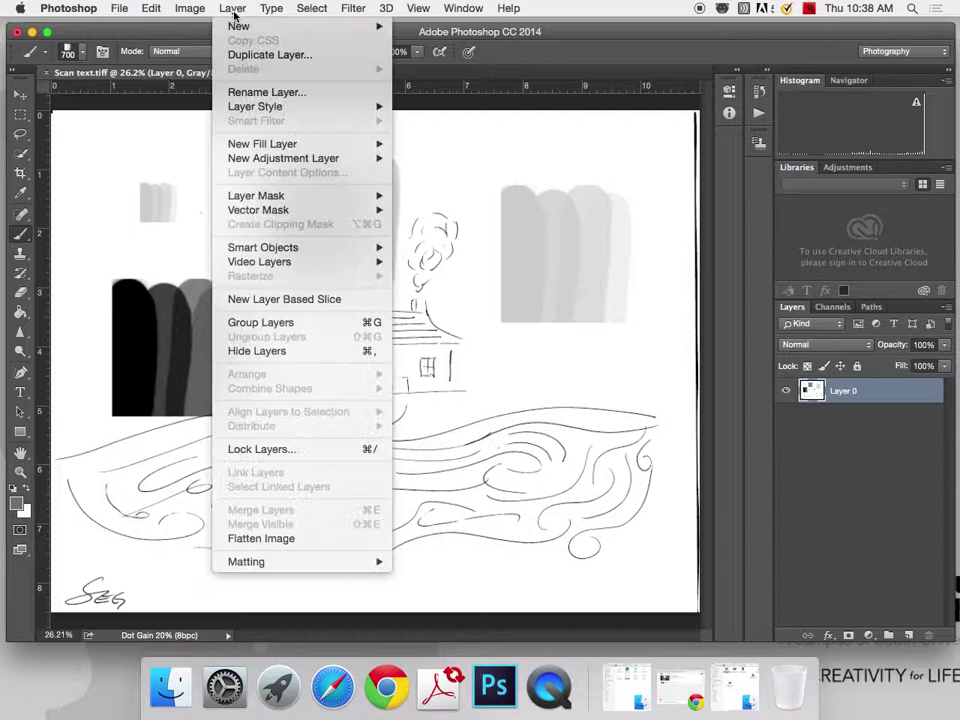
pyautogui.moveTo(200, 8)
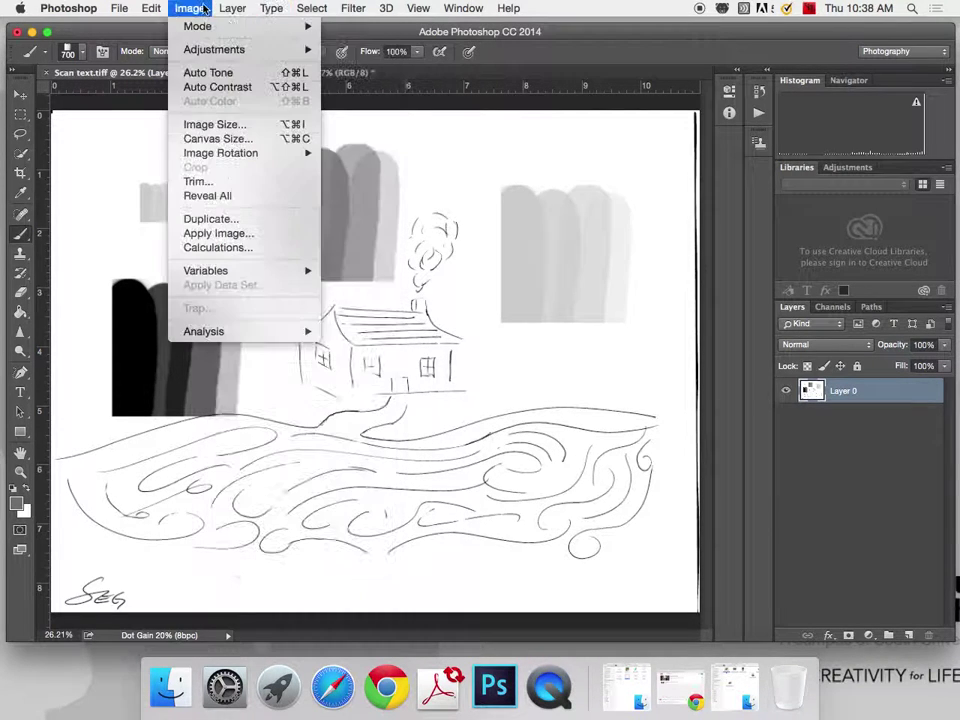
pyautogui.click(354, 90)
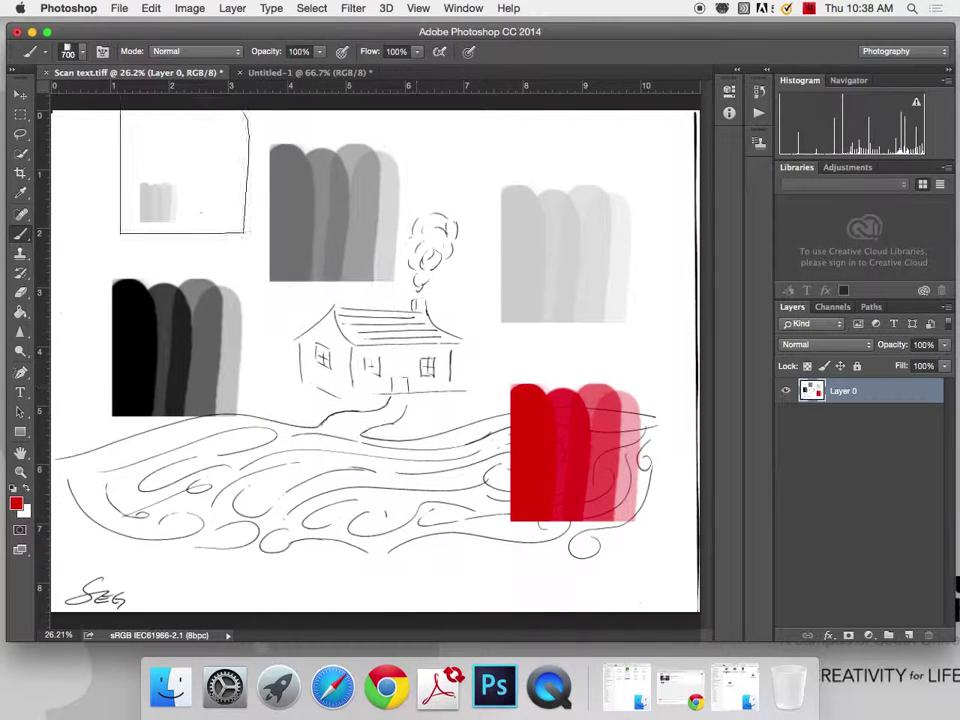
# Step: Return to the Untitled-1 document and erase all the painted strokes with the Eraser, leaving a white canvas
pyautogui.click(310, 72)
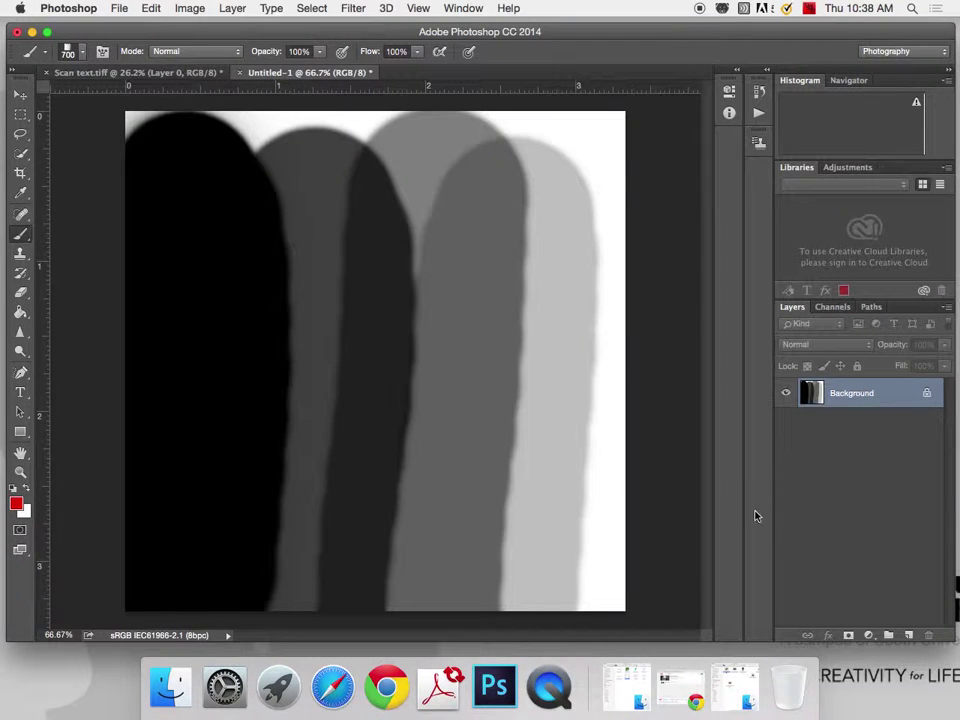
pyautogui.press('e')
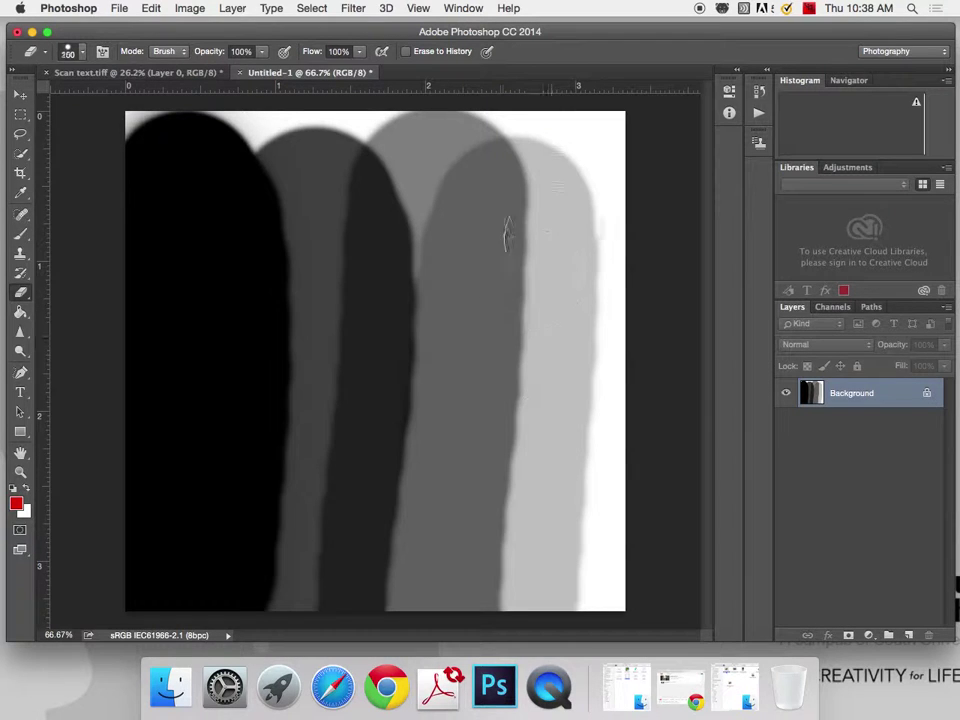
pyautogui.moveTo(507, 233)
pyautogui.mouseDown()
pyautogui.moveTo(446, 150)
pyautogui.moveTo(206, 154)
pyautogui.moveTo(118, 197)
pyautogui.moveTo(78, 425)
pyautogui.moveTo(125, 500)
pyautogui.moveTo(197, 561)
pyautogui.moveTo(358, 343)
pyautogui.moveTo(400, 490)
pyautogui.moveTo(418, 476)
pyautogui.moveTo(429, 225)
pyautogui.moveTo(606, 212)
pyautogui.moveTo(585, 386)
pyautogui.moveTo(441, 598)
pyautogui.moveTo(521, 711)
pyautogui.moveTo(591, 521)
pyautogui.mouseUp()
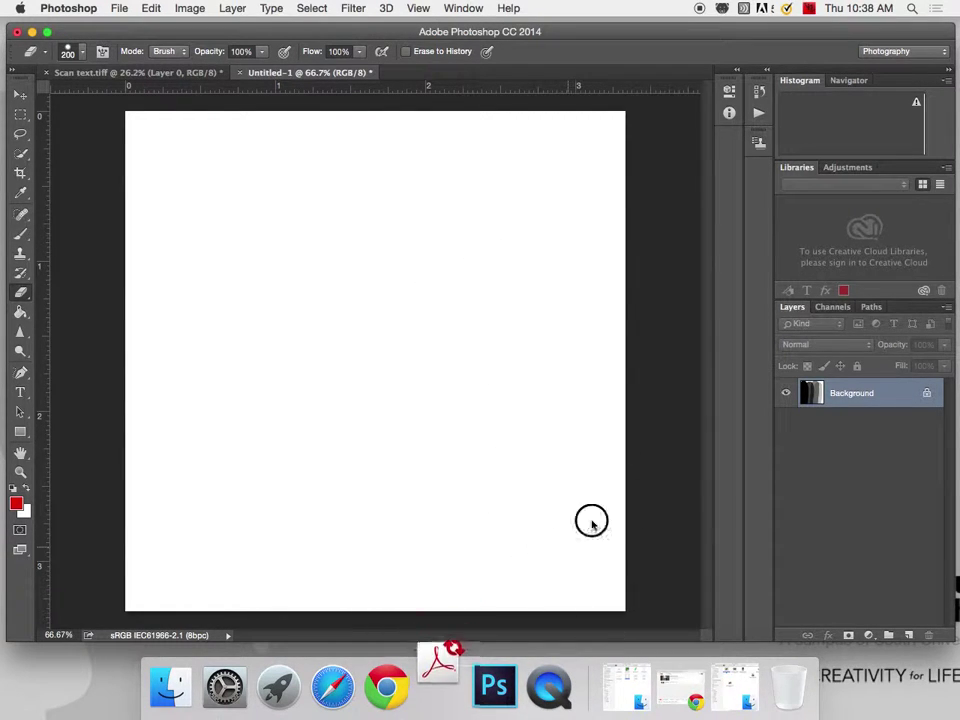
# Step: Choose a round brush and set it to 100% hardness and 900 px
pyautogui.click(24, 235)
pyautogui.click(68, 51)
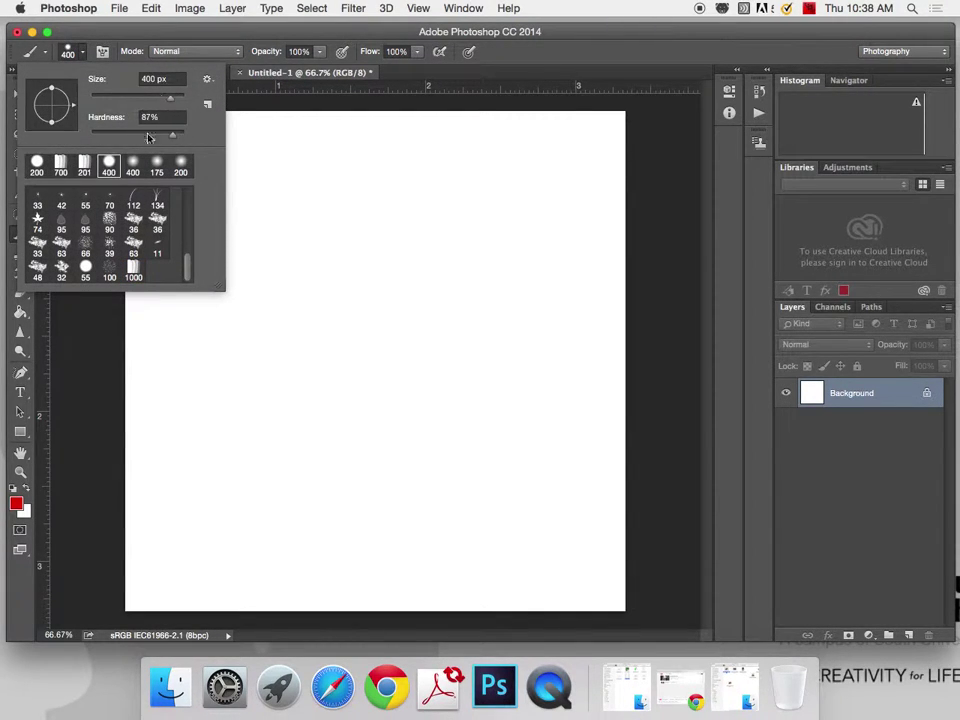
pyautogui.moveTo(173, 136); pyautogui.dragTo(185, 134)
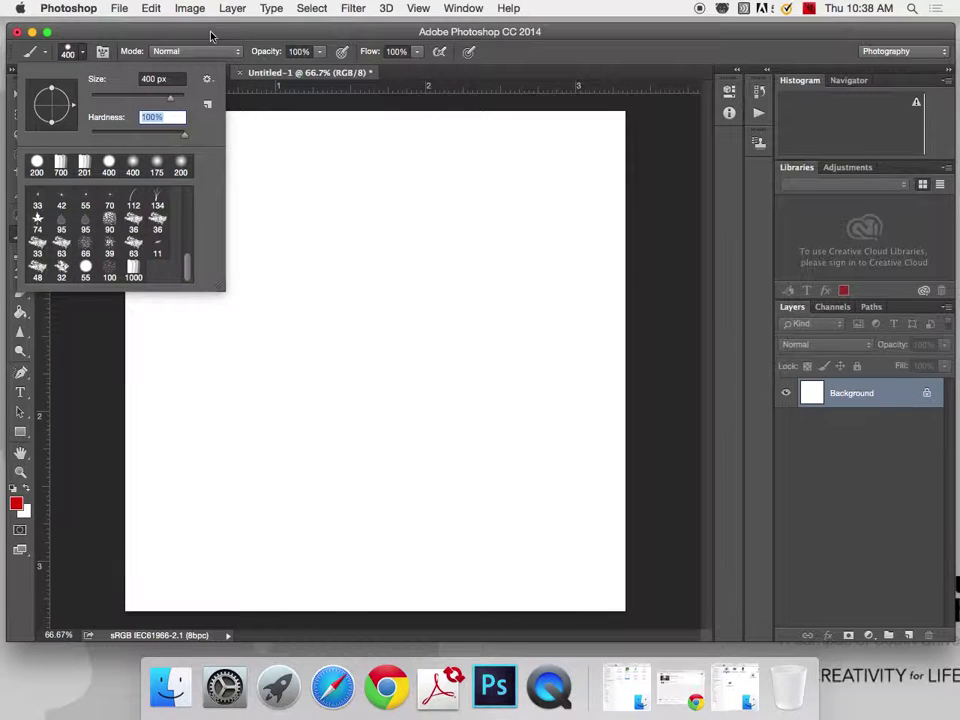
pyautogui.press('Return')
pyautogui.press(']')
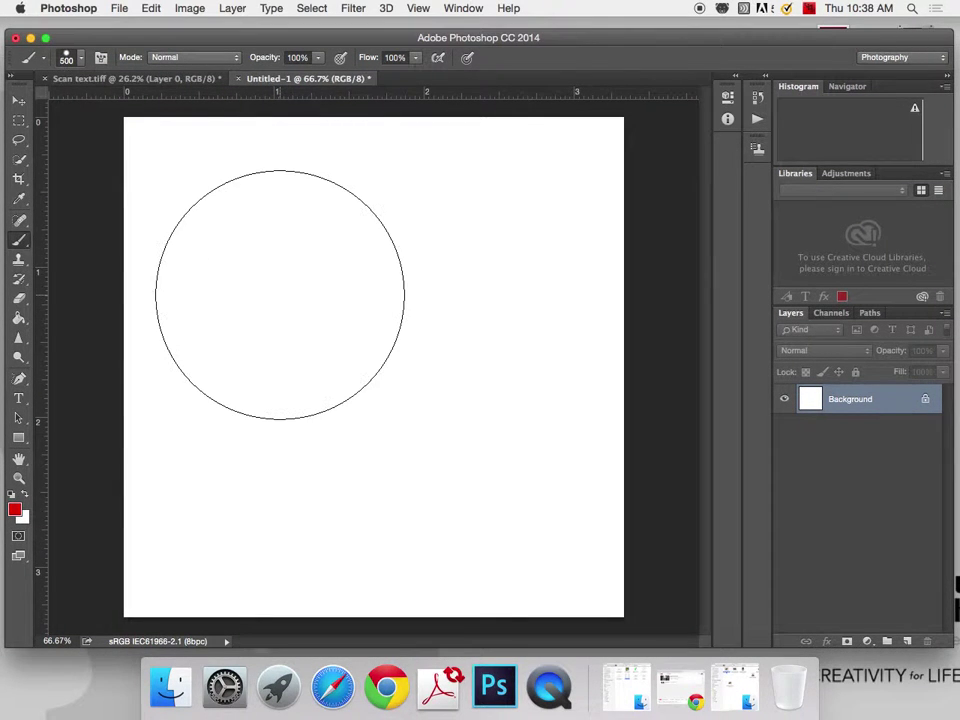
pyautogui.press(']')
pyautogui.press(']')
pyautogui.press(']')
pyautogui.press(']')
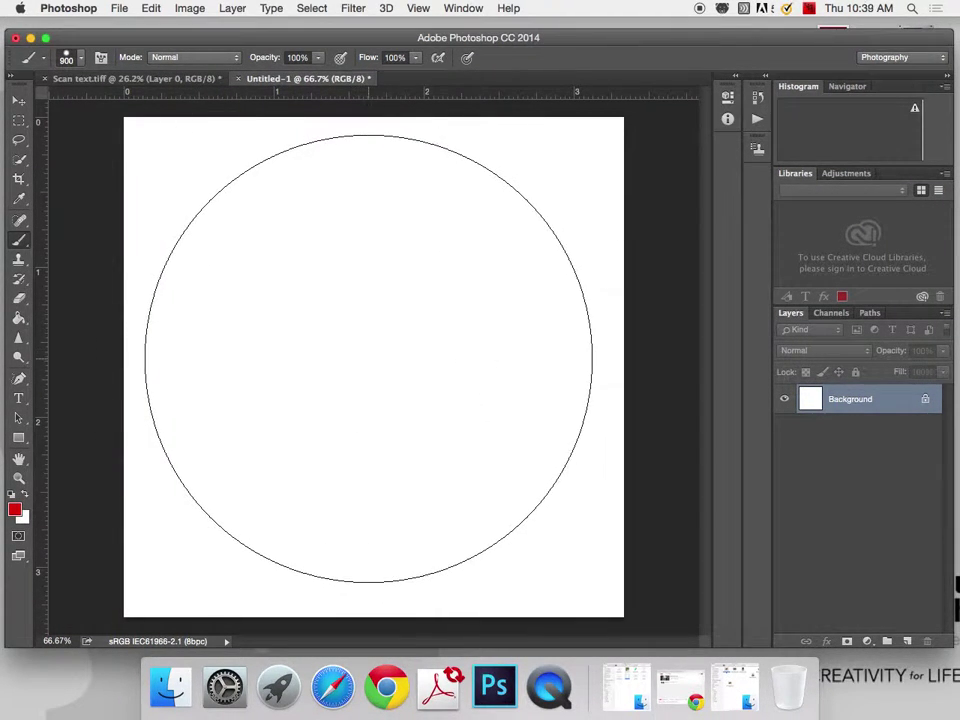
# Step: Set the foreground color to black (000000) and paint one large solid circle in the middle of the canvas
pyautogui.click(14, 509)
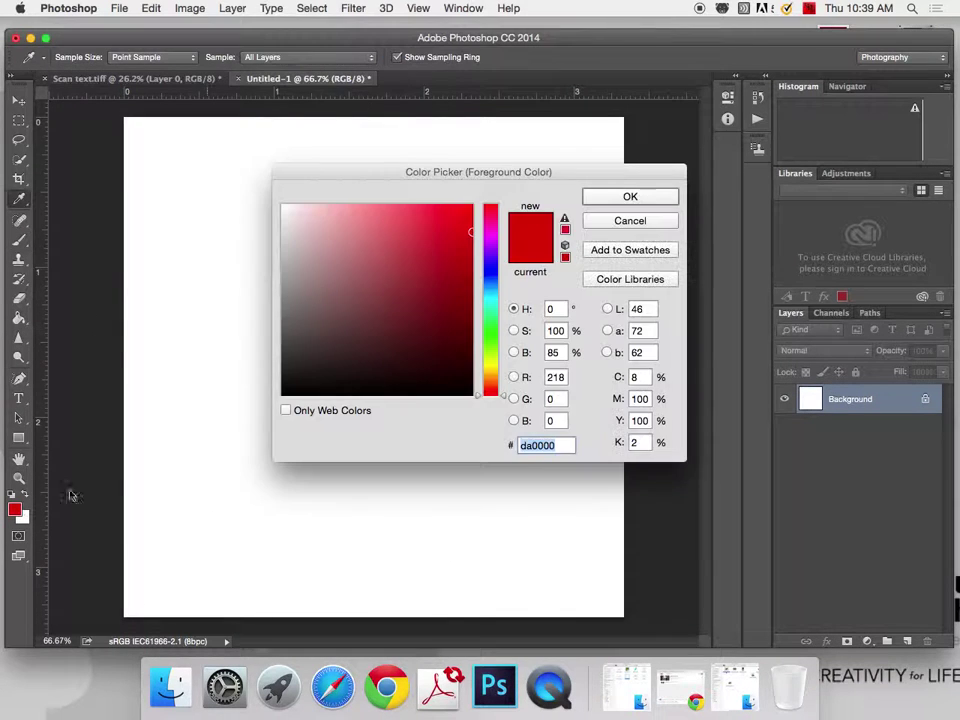
pyautogui.moveTo(311, 381); pyautogui.dragTo(282, 396)
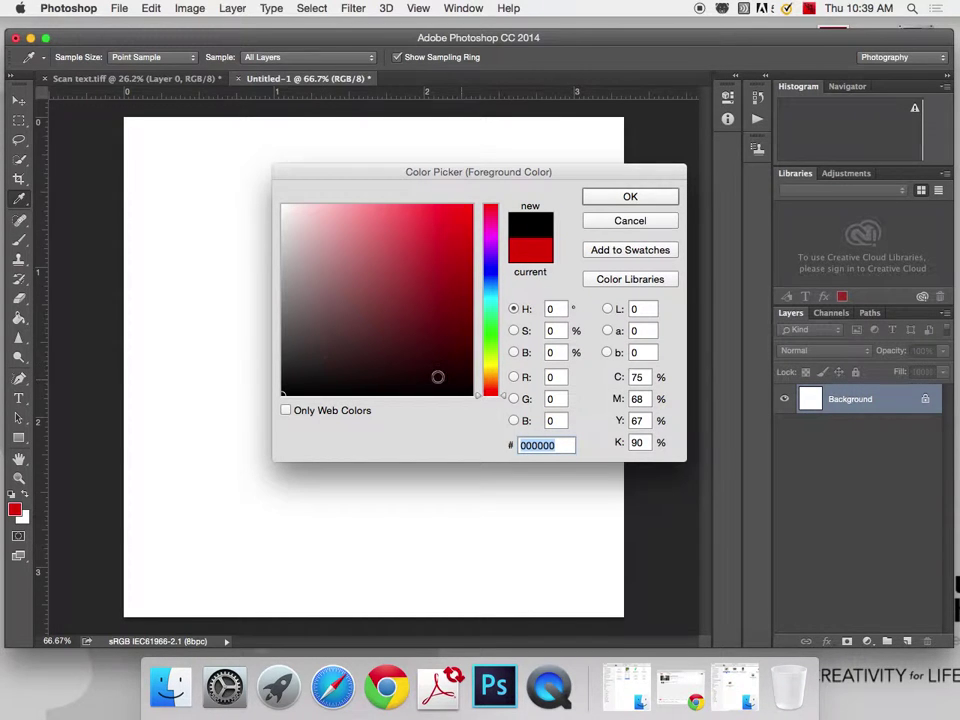
pyautogui.click(630, 197)
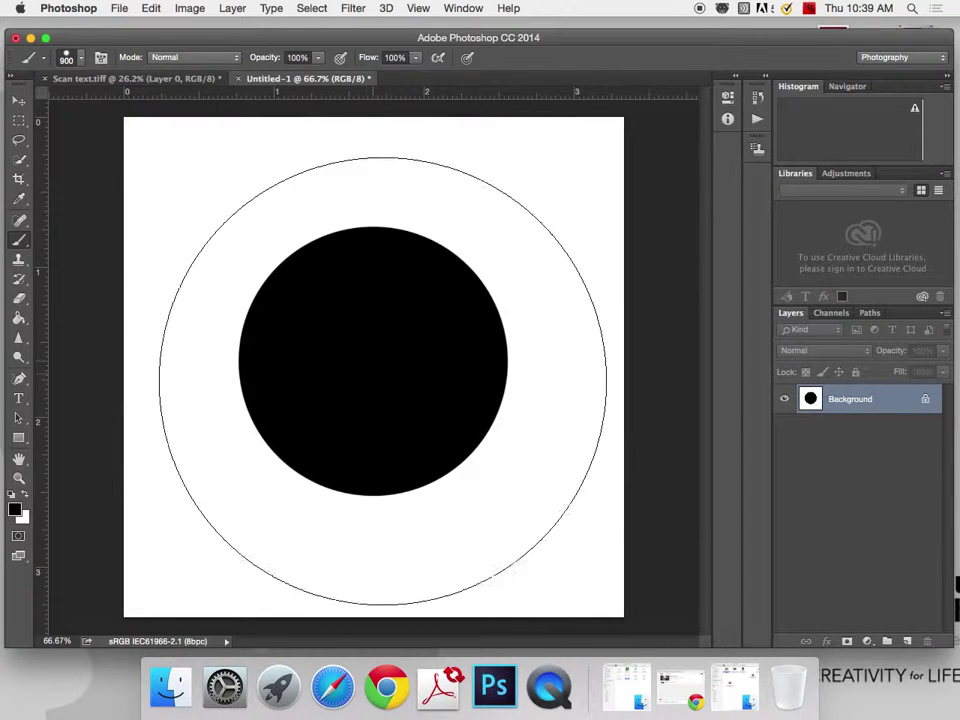
pyautogui.click(370, 354)
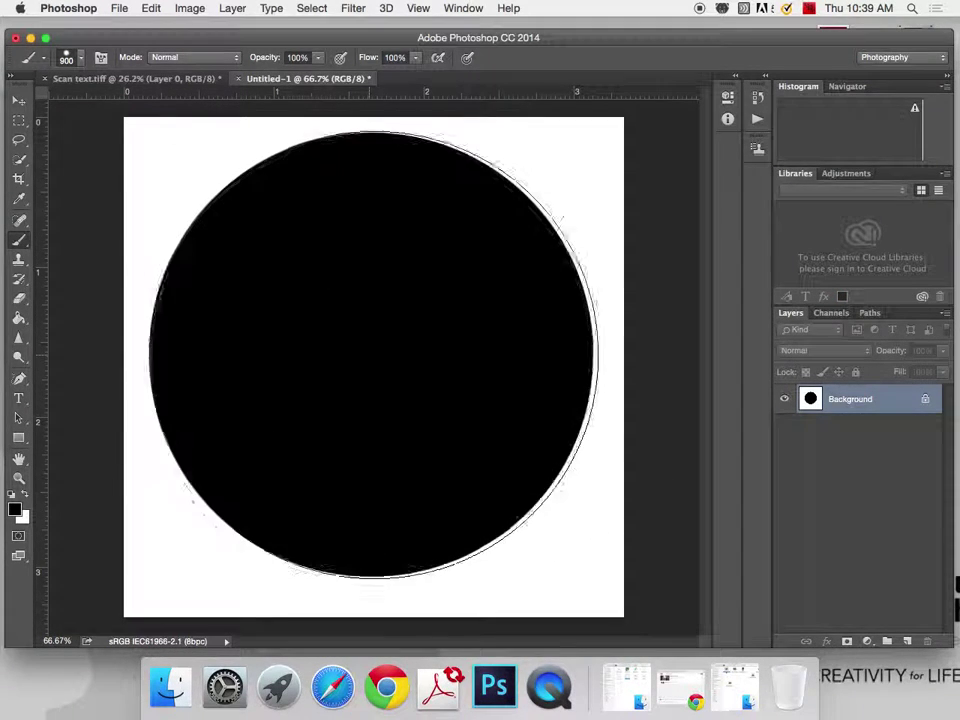
pyautogui.click(18, 120)
pyautogui.click(100, 131)
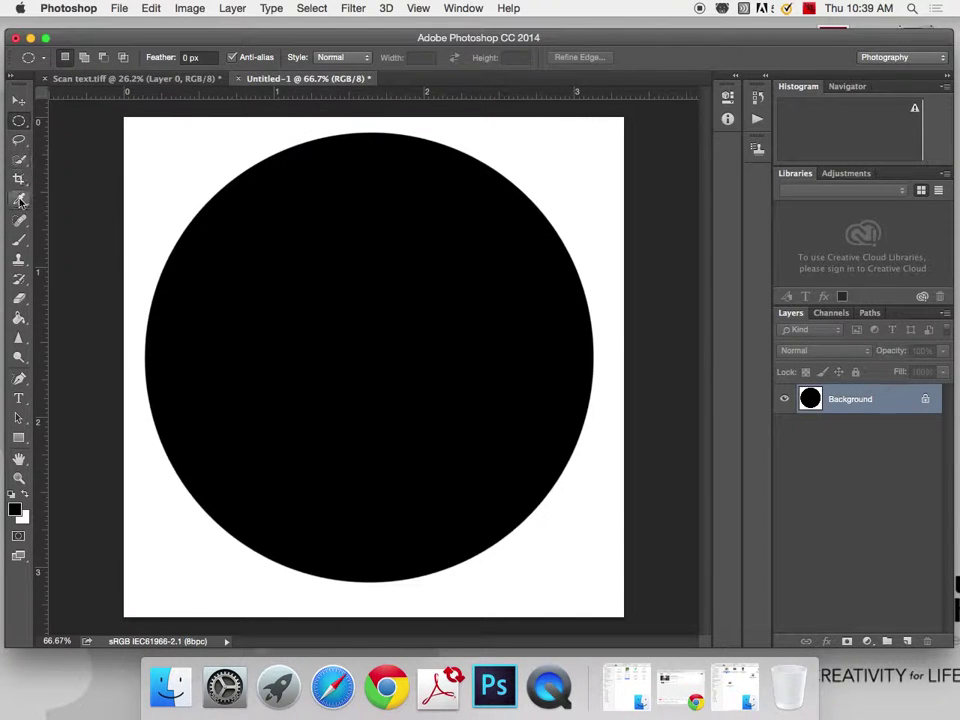
pyautogui.press('b')
# Step: Set the brush to 800 px, swap the foreground to white and paint a circle inside the black one, leaving a ring
pyautogui.click(72, 57)
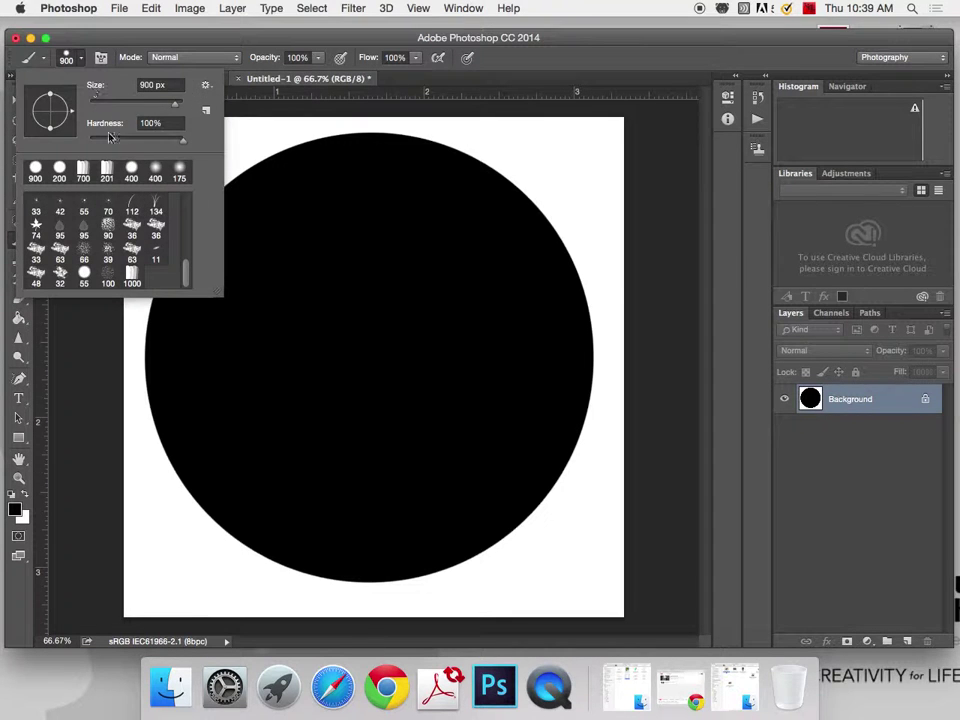
pyautogui.press('Return')
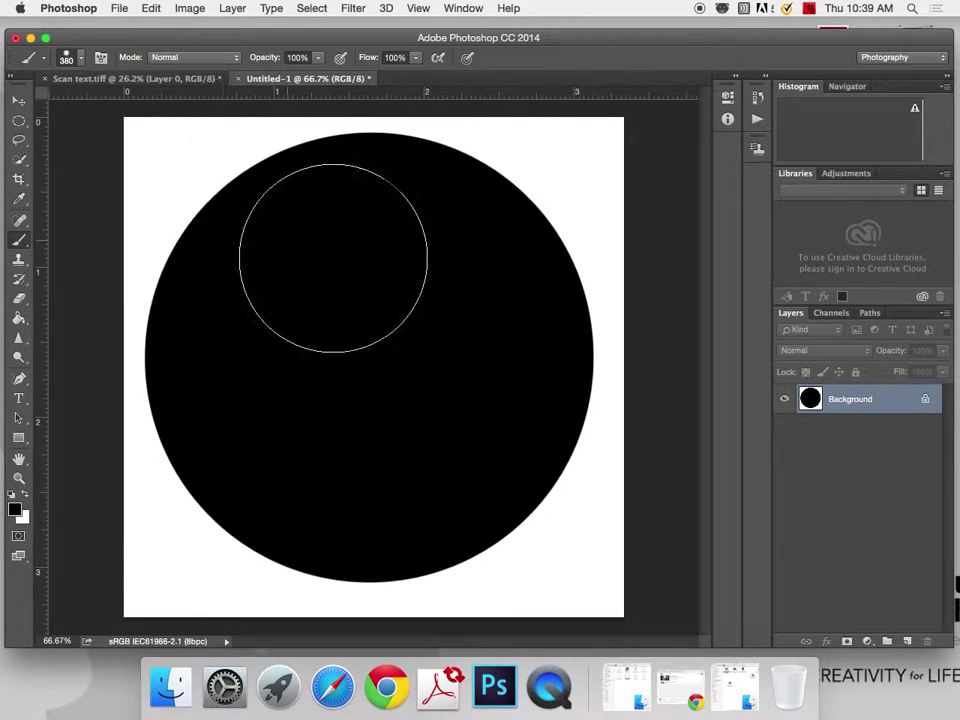
pyautogui.press(']')
pyautogui.press(']')
pyautogui.press(']')
pyautogui.press(']')
pyautogui.press(']')
pyautogui.press(']')
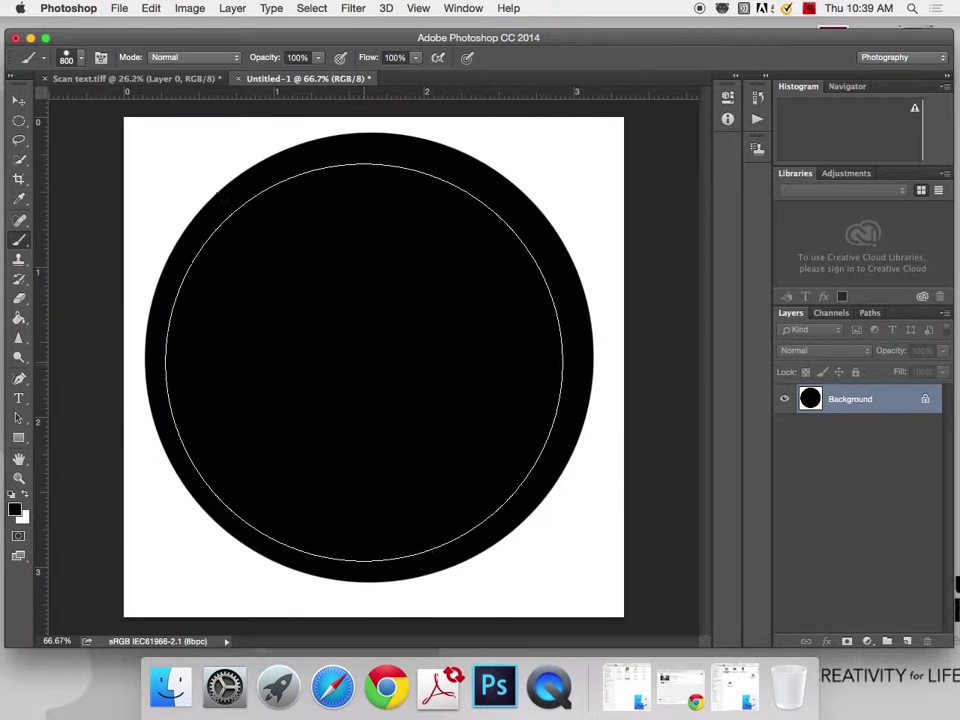
pyautogui.press('x')
pyautogui.click(366, 355)
pyautogui.click(366, 354)
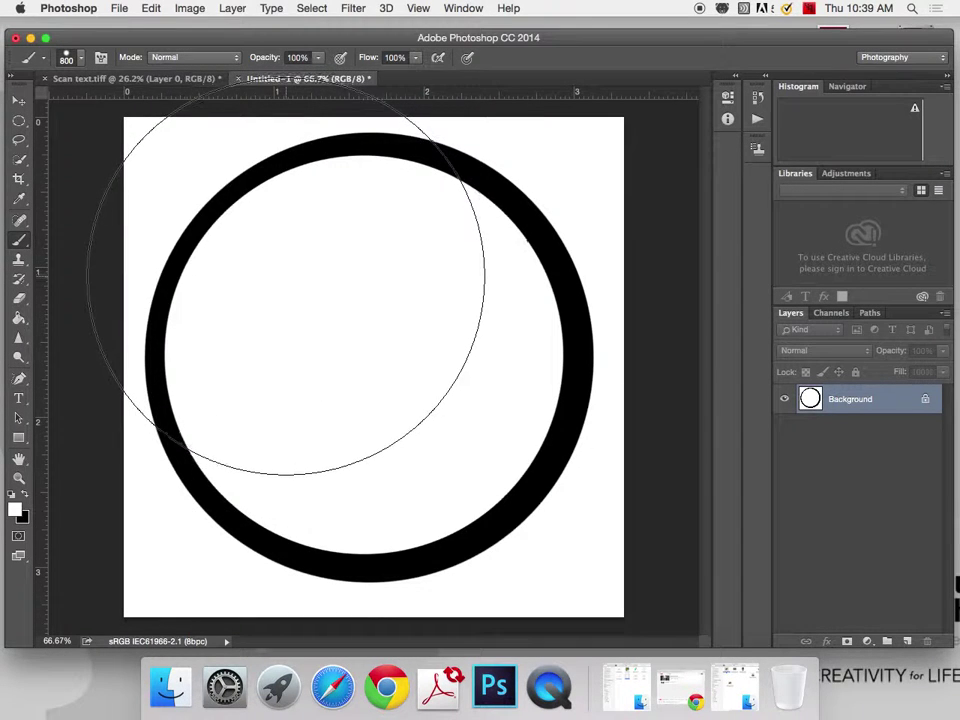
# Step: Swap the foreground to black, reduce the brush to 200 px, and paint two eyes and a smiling mouth inside the ring
pyautogui.press('x')
pyautogui.press('[')
pyautogui.press('[')
pyautogui.press('[')
pyautogui.press('[')
pyautogui.press('[')
pyautogui.press('[')
pyautogui.press('[')
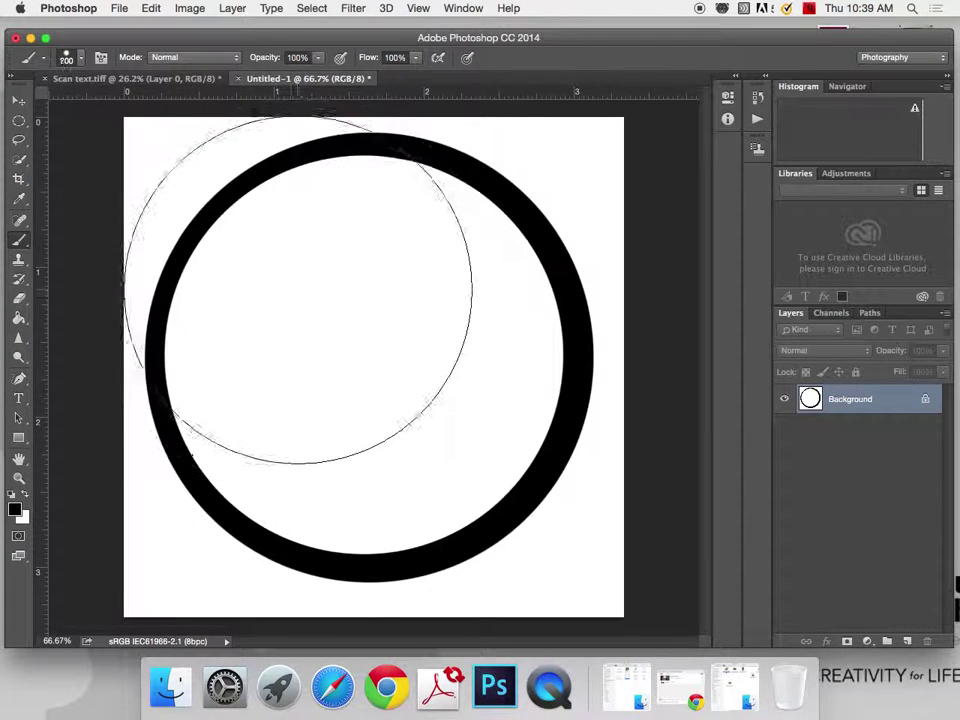
pyautogui.click(296, 274)
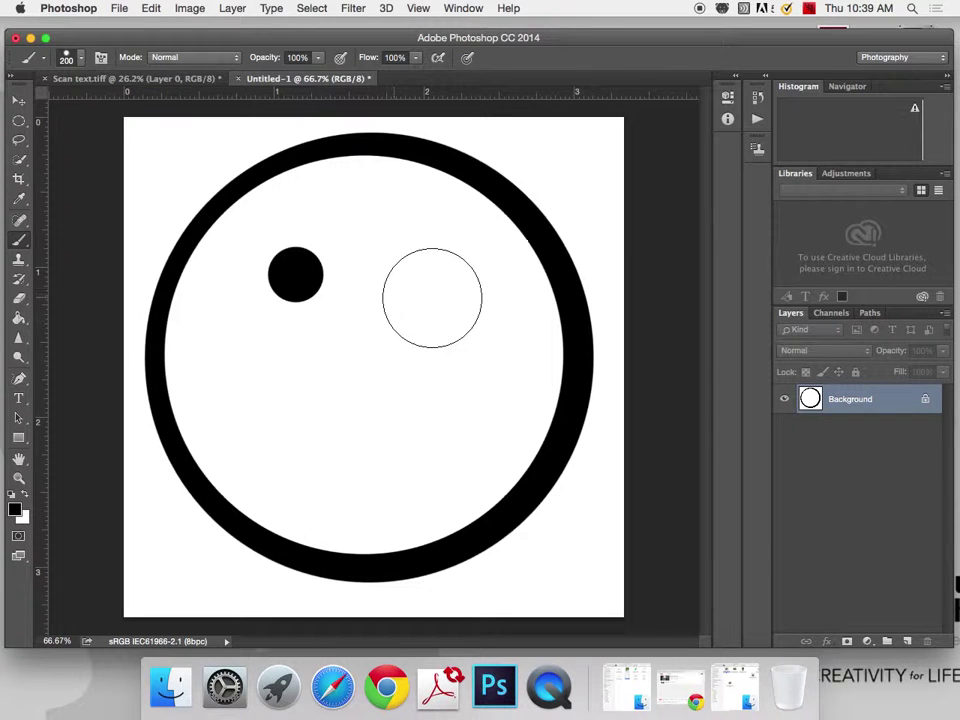
pyautogui.click(455, 288)
pyautogui.moveTo(270, 411)
pyautogui.mouseDown()
pyautogui.moveTo(358, 458)
pyautogui.moveTo(446, 435)
pyautogui.mouseUp()
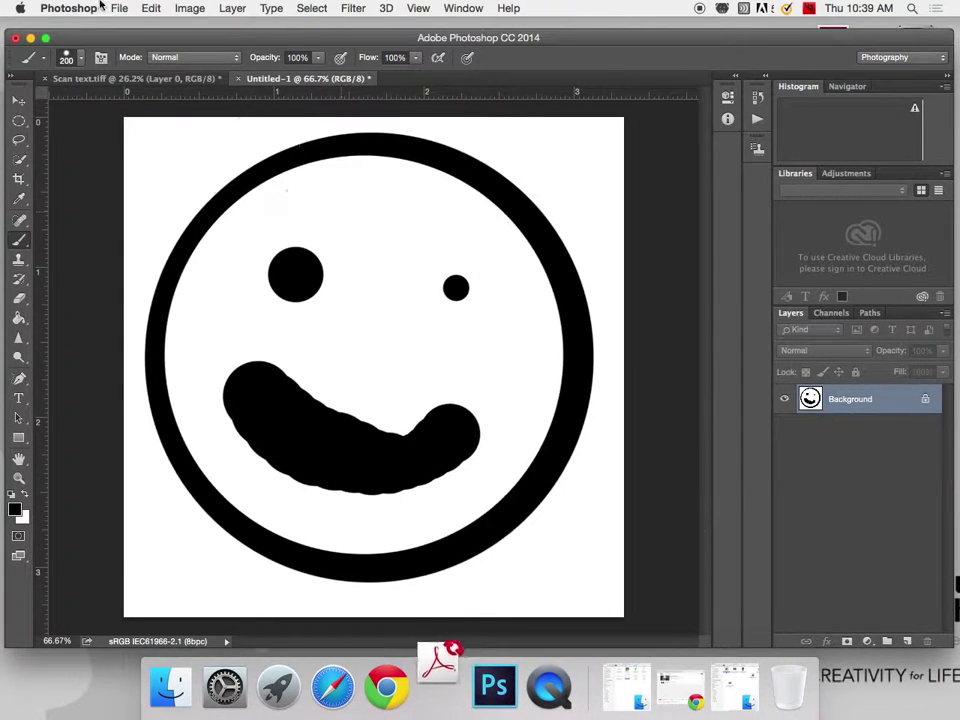
# Step: Define the smiley face drawing as a new brush preset named "smile"
pyautogui.click(151, 8)
pyautogui.moveTo(130, 8)
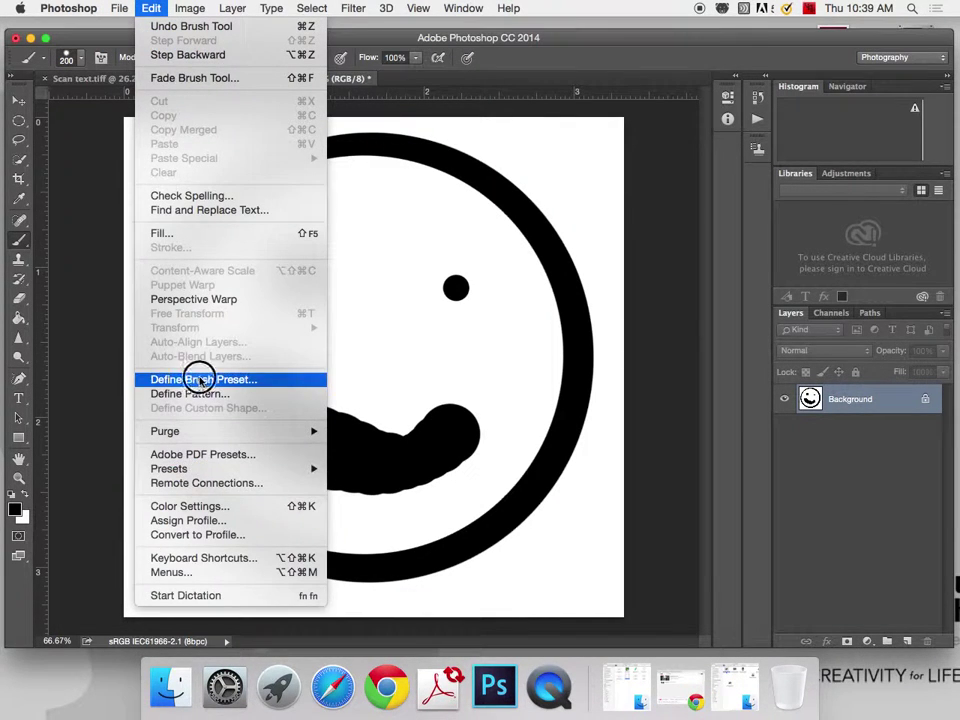
pyautogui.click(199, 379)
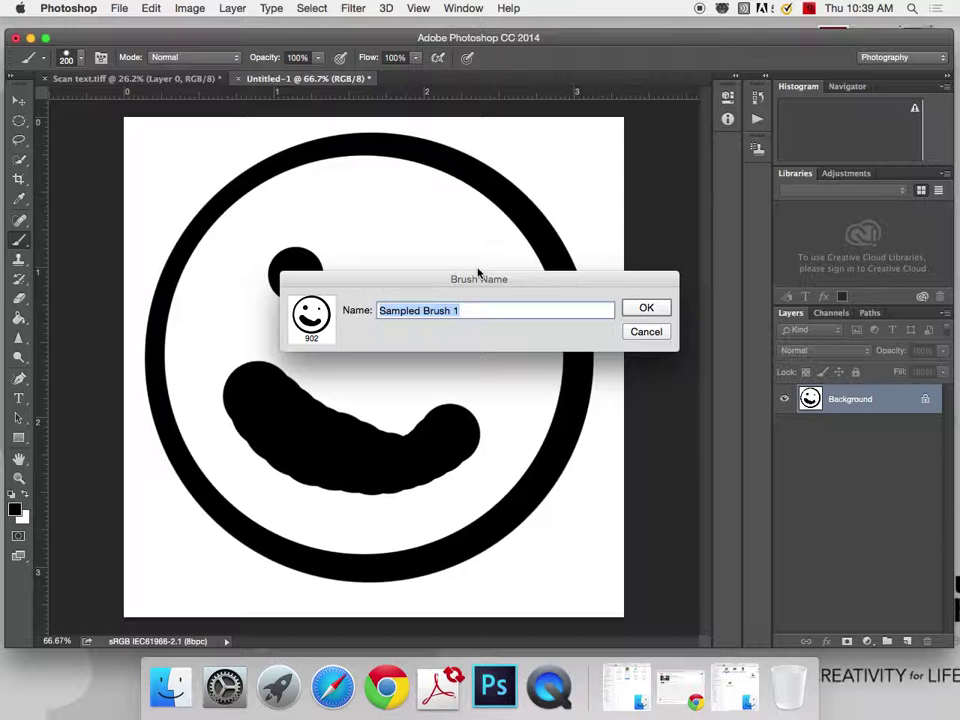
pyautogui.write('smile')
pyautogui.click(667, 307)
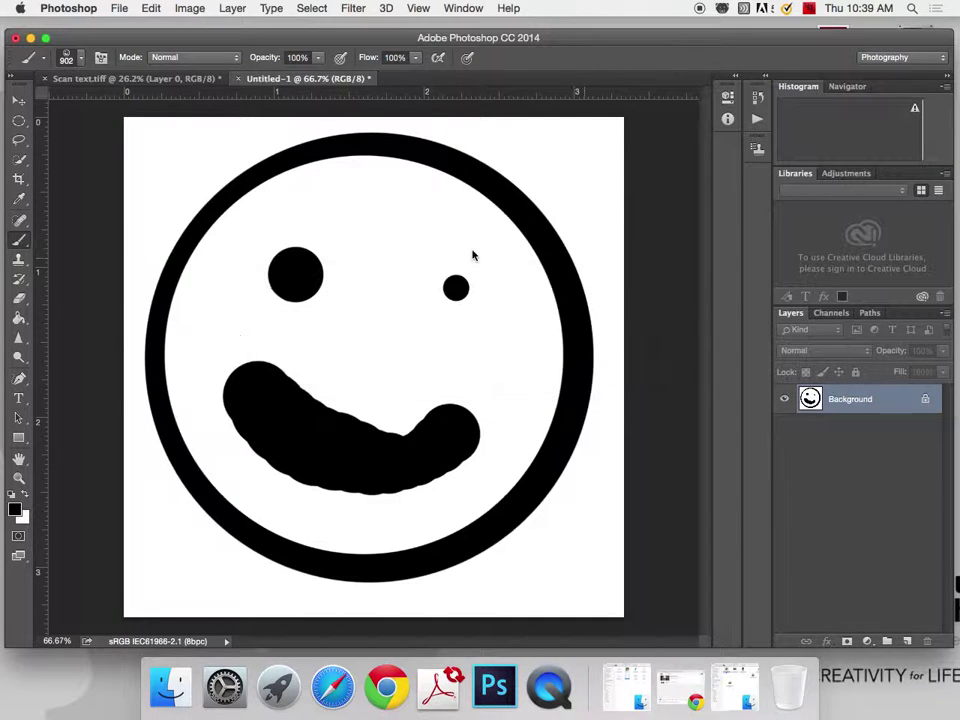
# Step: Switch to the Scan text.tiff drawing, keep the foreground color black, and stamp one smiley over the waves below the house
pyautogui.click(136, 79)
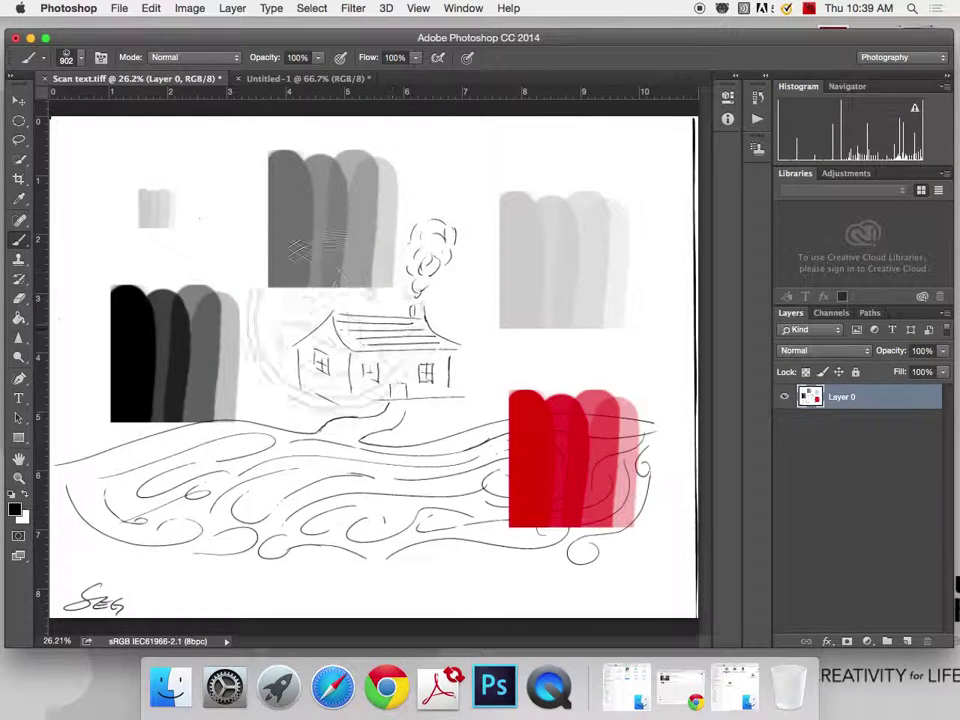
pyautogui.click(14, 509)
pyautogui.click(490, 278)
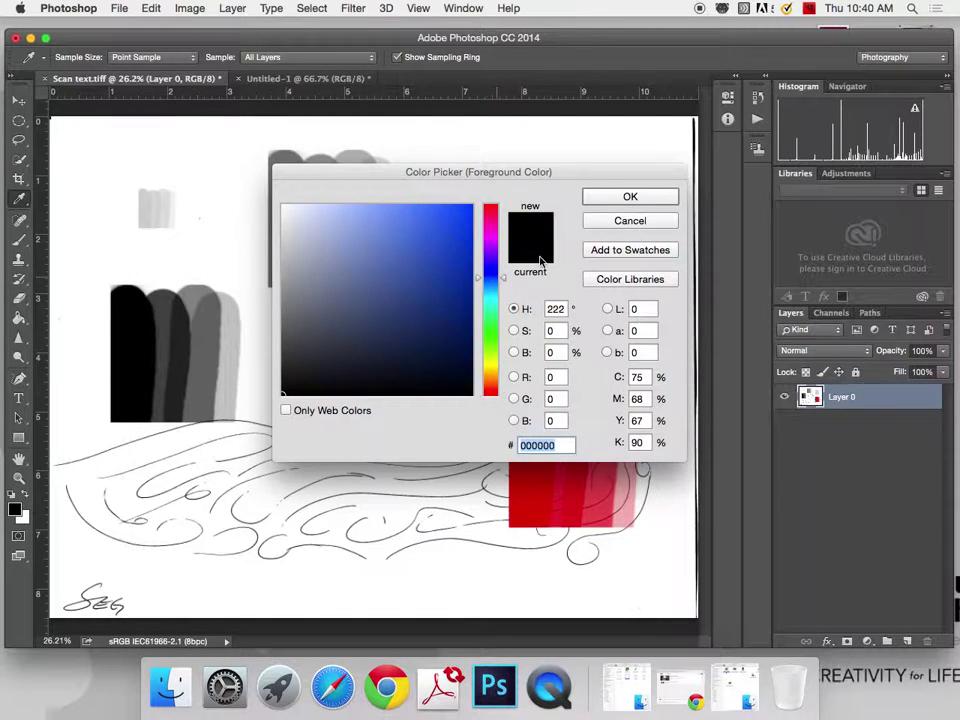
pyautogui.click(650, 203)
pyautogui.click(305, 490)
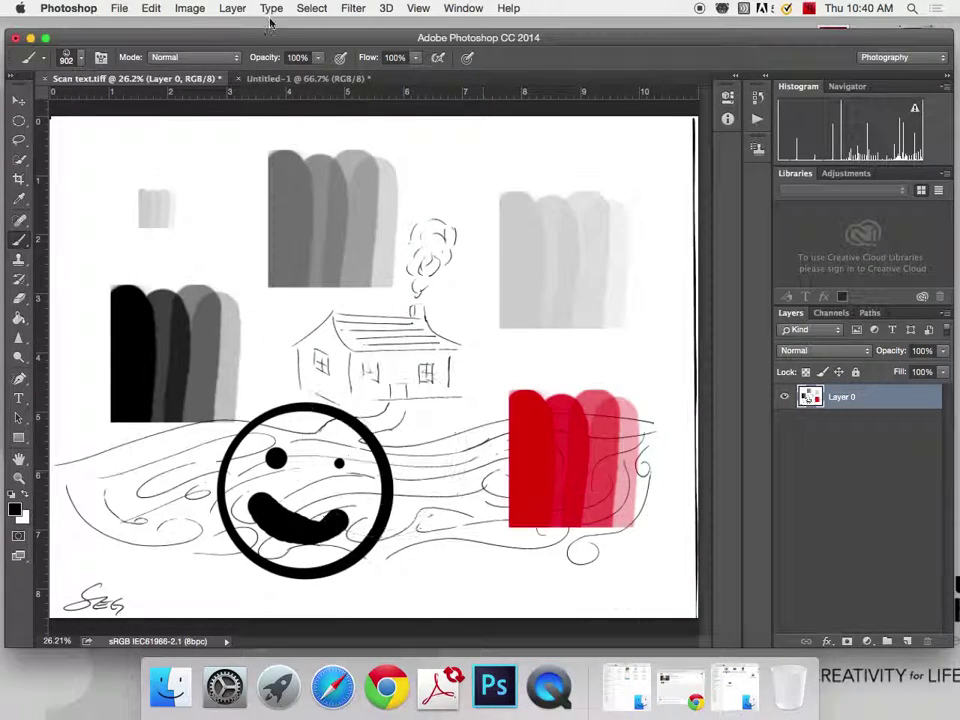
# Step: Set the foreground color to blue (1851d0) and stamp a smiley in the drawing's upper-left area, above the black strokes
pyautogui.click(14, 509)
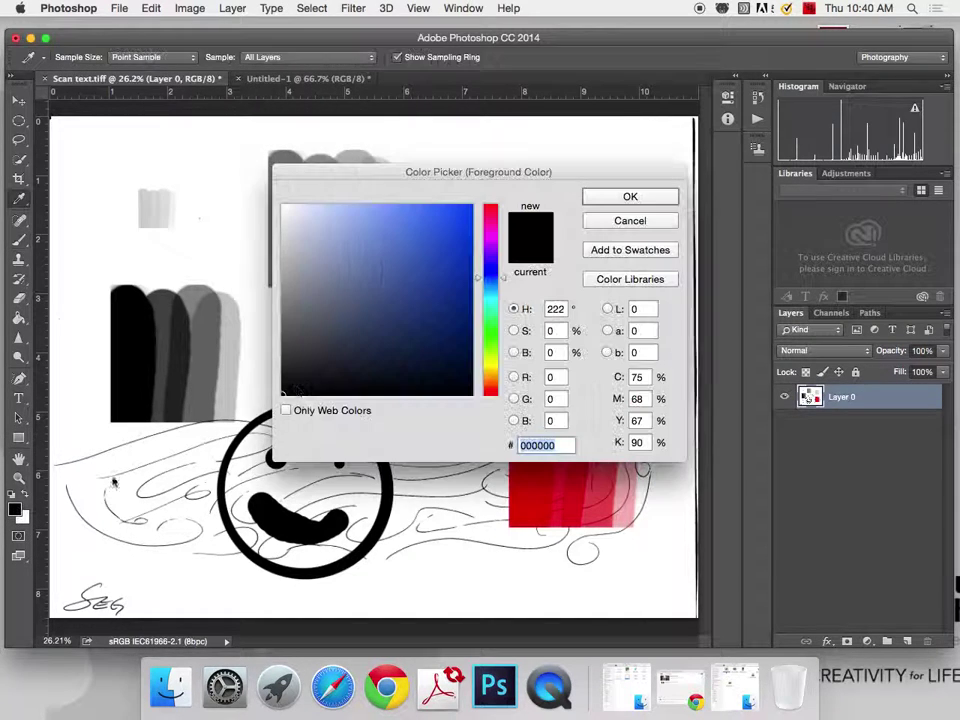
pyautogui.click(441, 267)
pyautogui.click(628, 198)
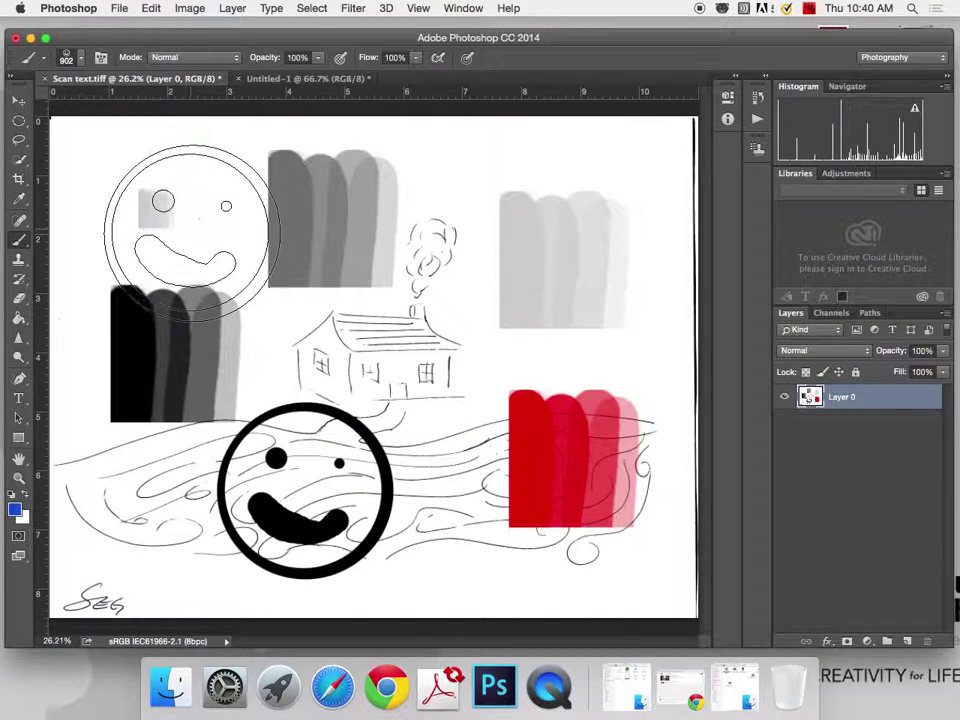
pyautogui.click(193, 228)
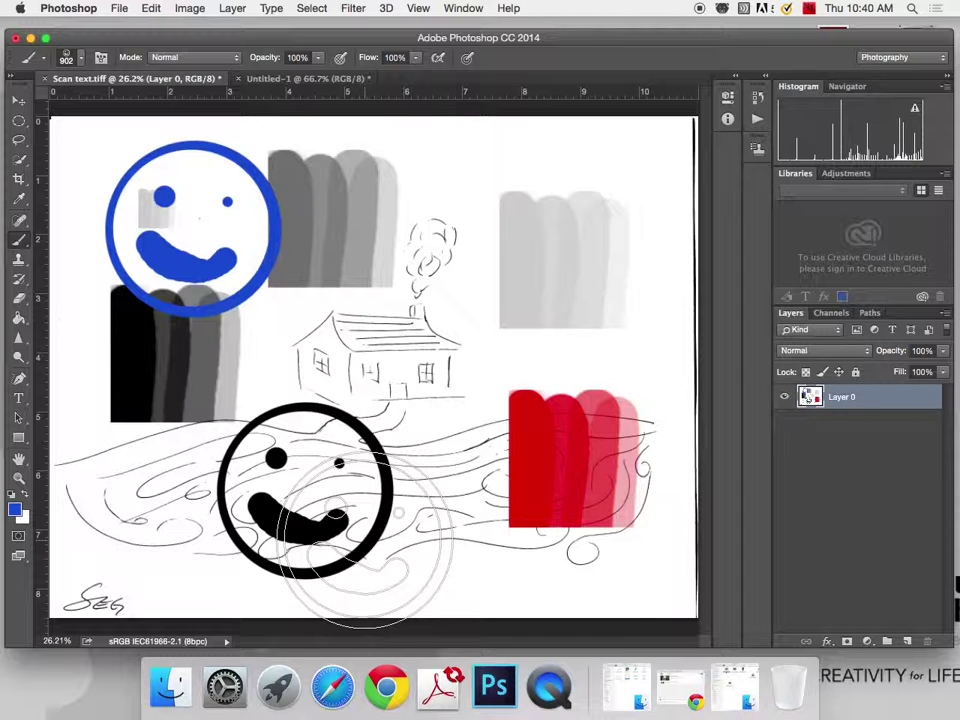
pyautogui.click(152, 7)
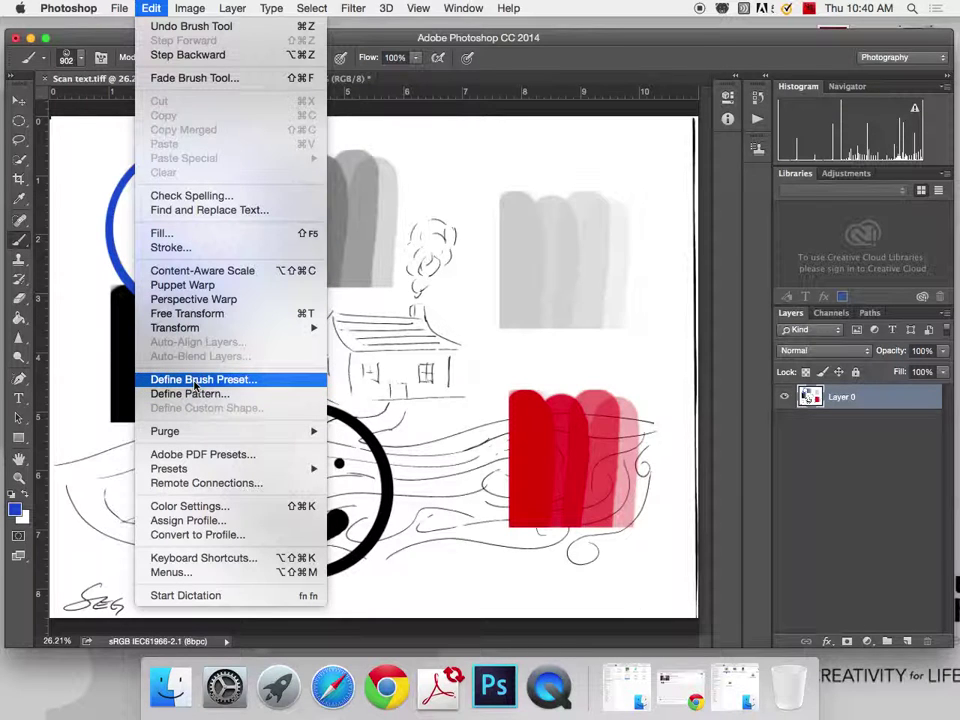
pyautogui.click(151, 8)
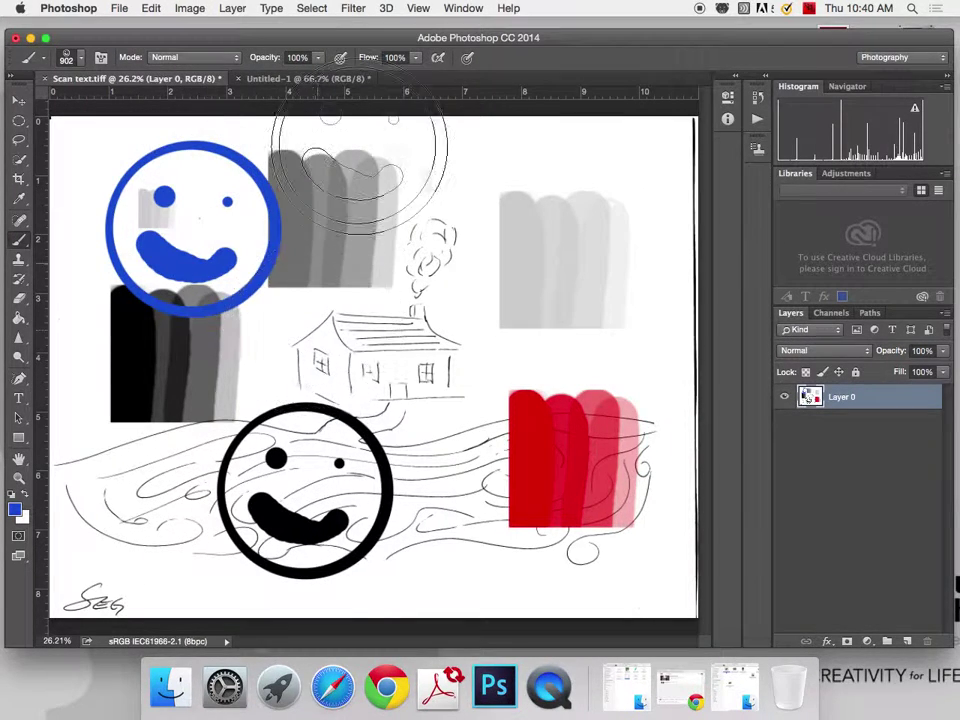
pyautogui.click(118, 9)
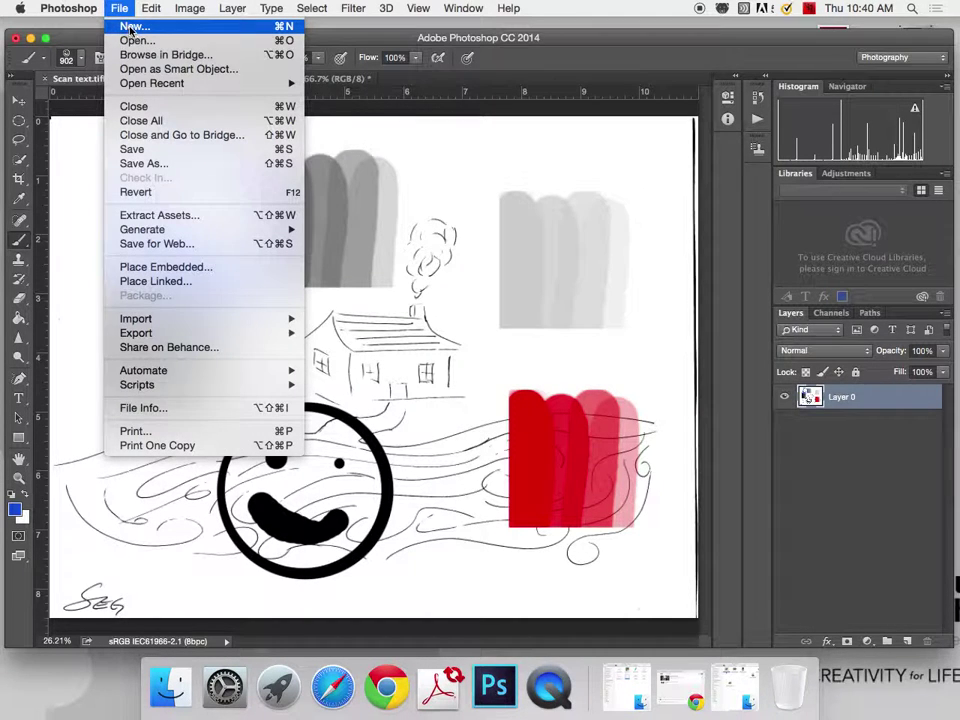
pyautogui.click(366, 244)
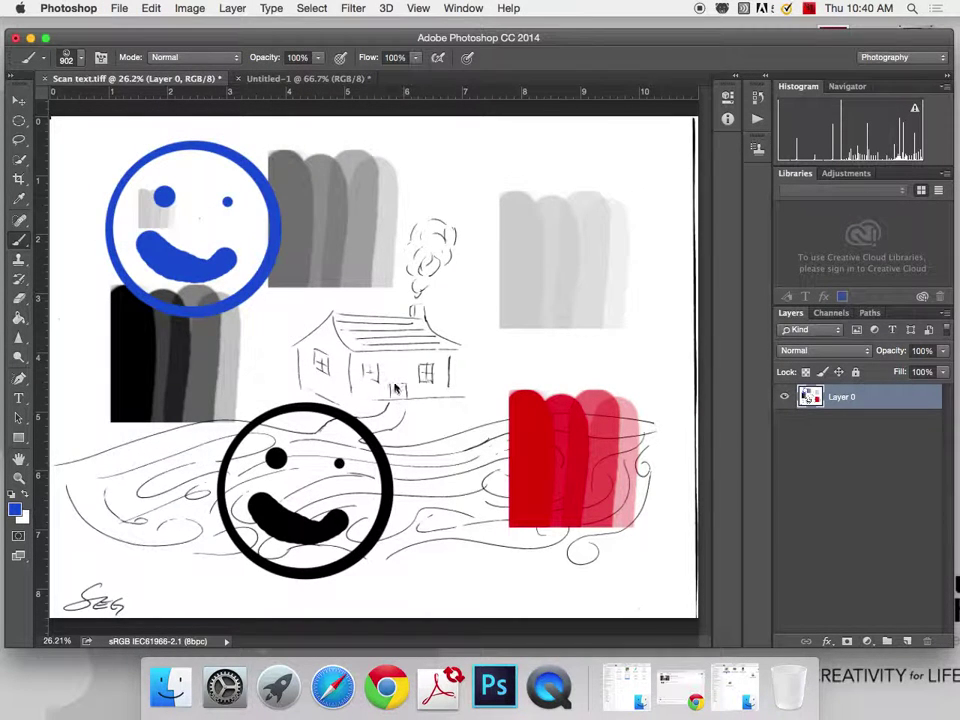
# Step: Create a new white document measuring 10 by 8 inches and stamp a blue smiley in its upper-left area
pyautogui.press('super+n')
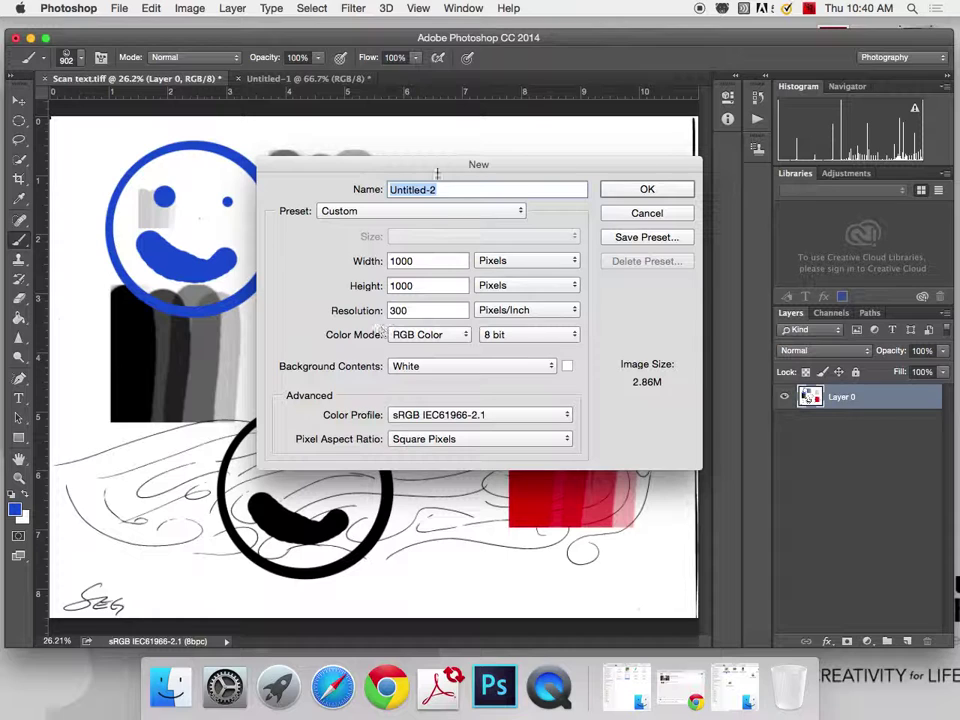
pyautogui.click(482, 260)
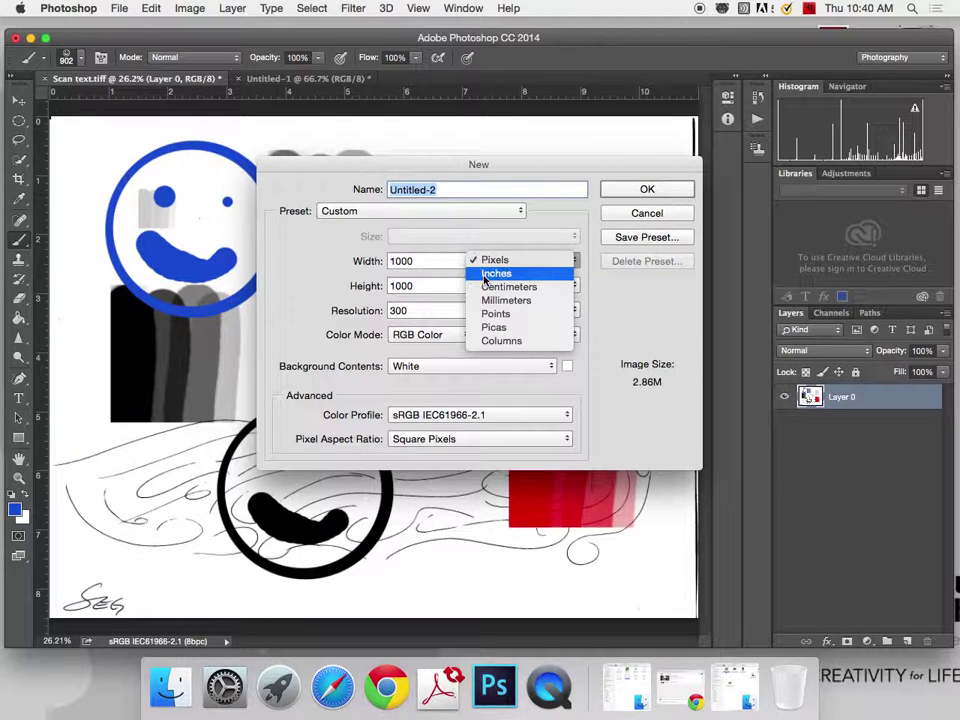
pyautogui.click(495, 272)
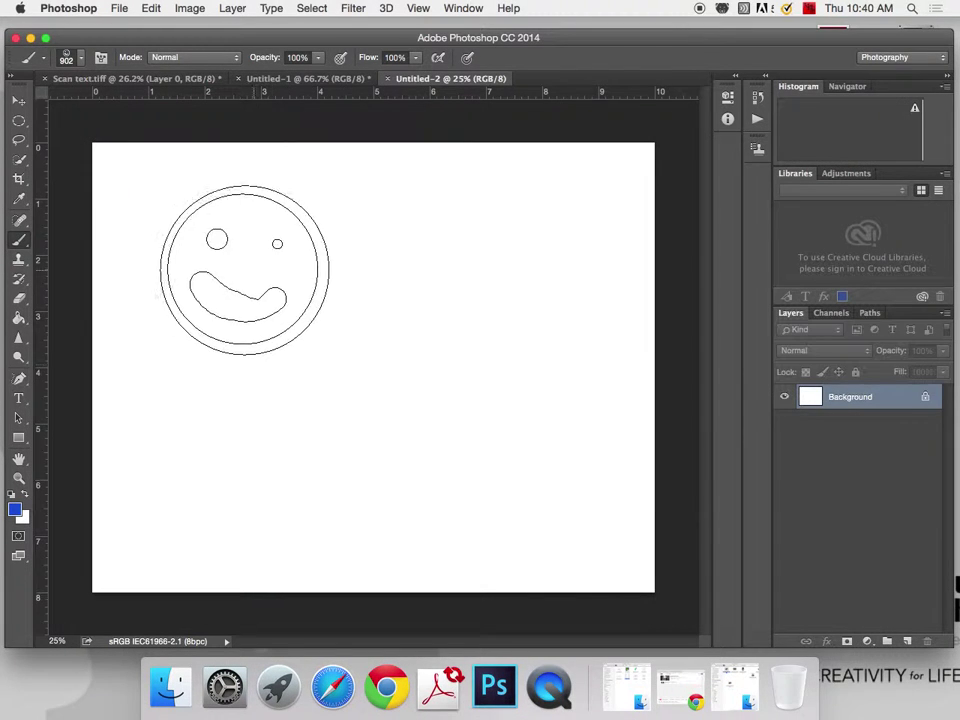
pyautogui.click(208, 259)
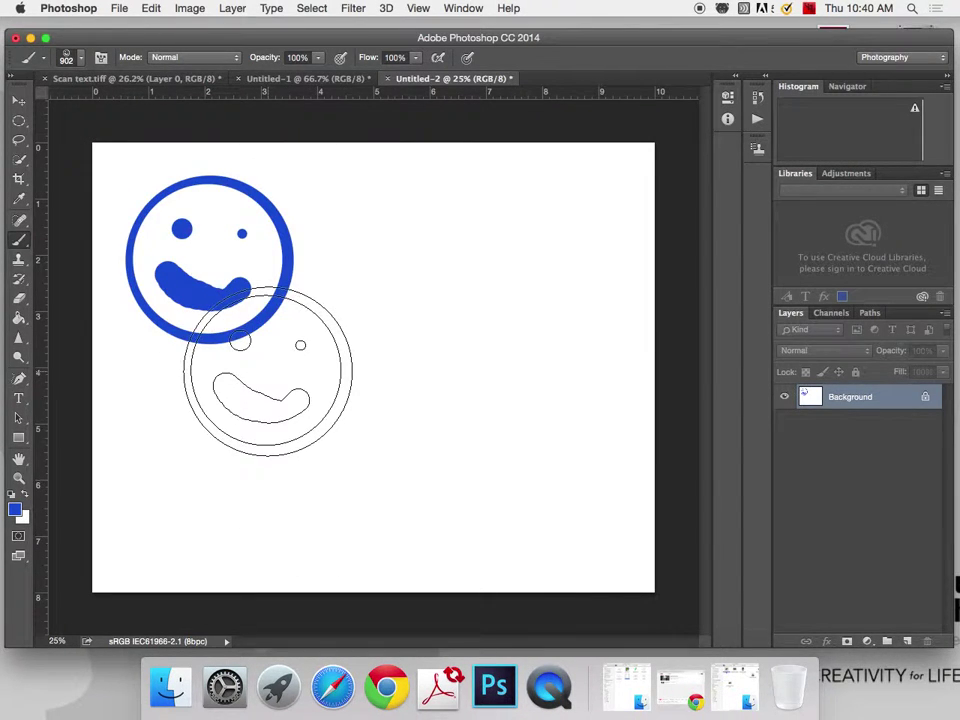
# Step: Return to the Untitled-1 smiley document, set the foreground color to gray (5d5d5d), and stamp a smiley slightly up and left of the black one
pyautogui.click(279, 79)
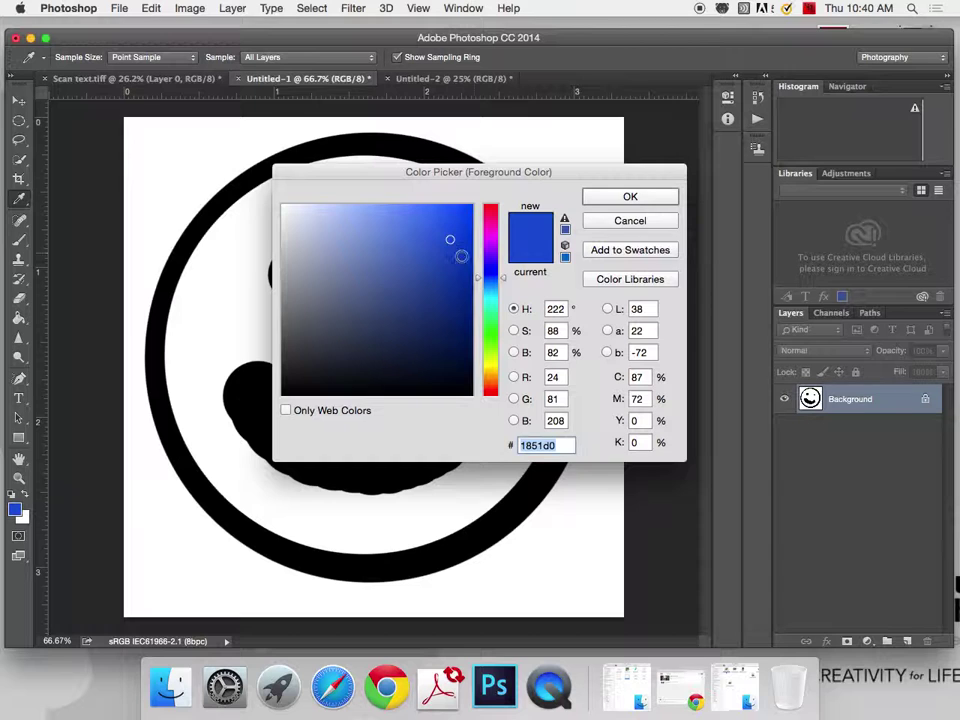
pyautogui.moveTo(461, 256)
pyautogui.mouseDown()
pyautogui.moveTo(341, 308)
pyautogui.moveTo(344, 281)
pyautogui.mouseUp()
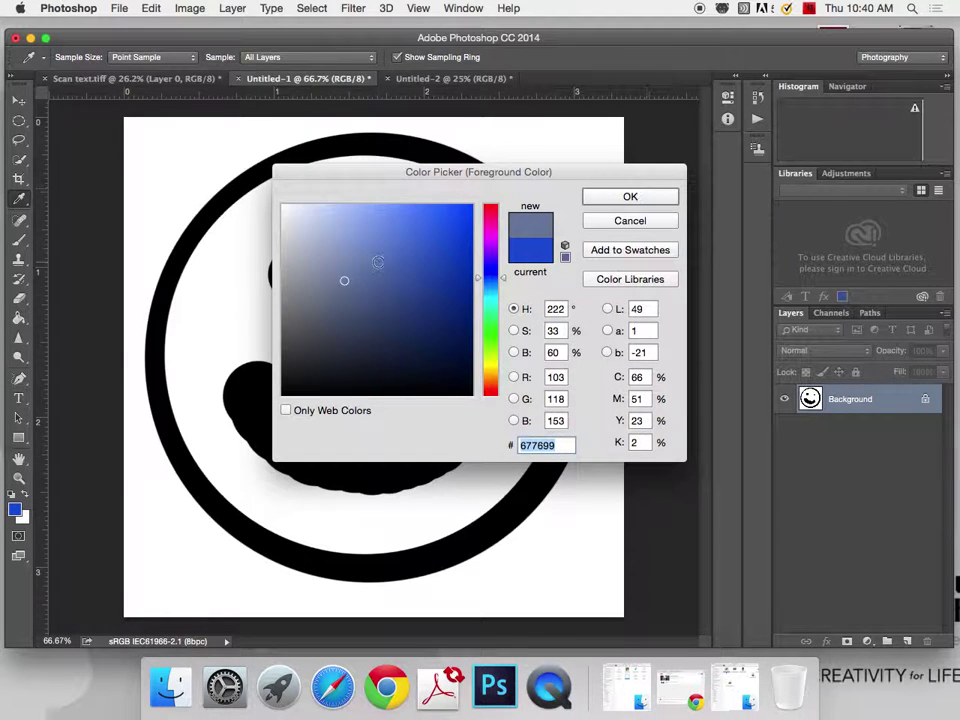
pyautogui.moveTo(173, 385); pyautogui.dragTo(167, 326)
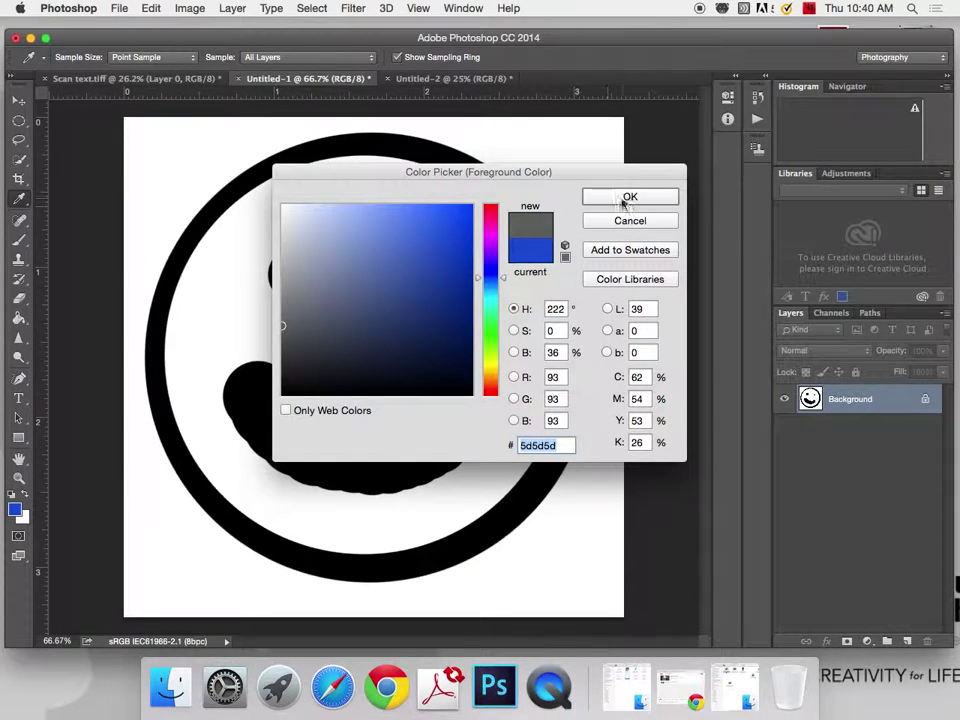
pyautogui.click(628, 198)
pyautogui.press('b')
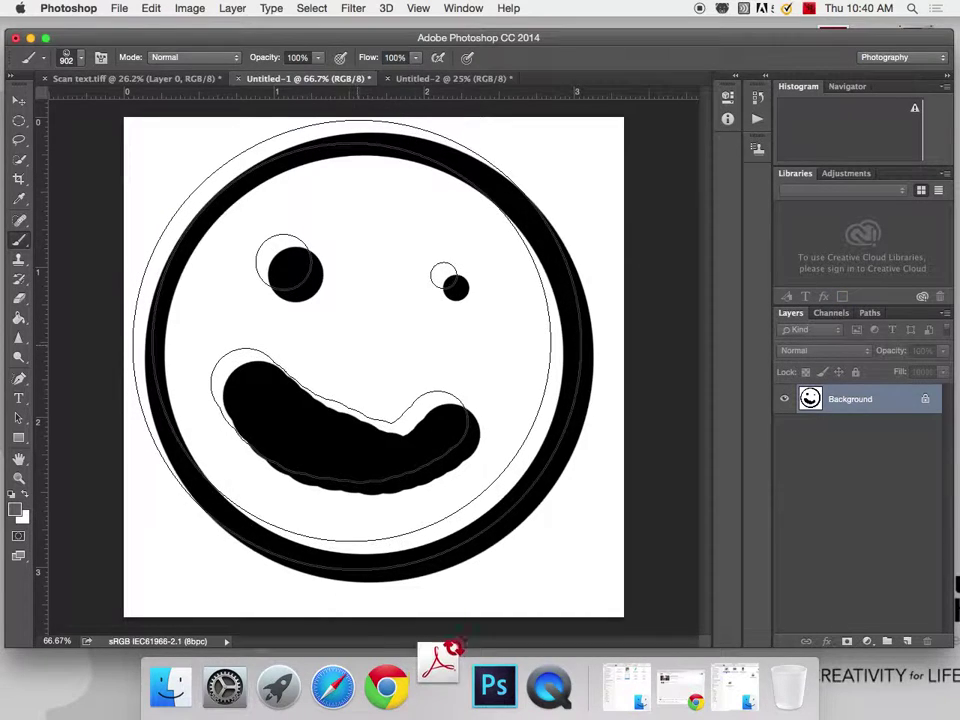
pyautogui.click(341, 330)
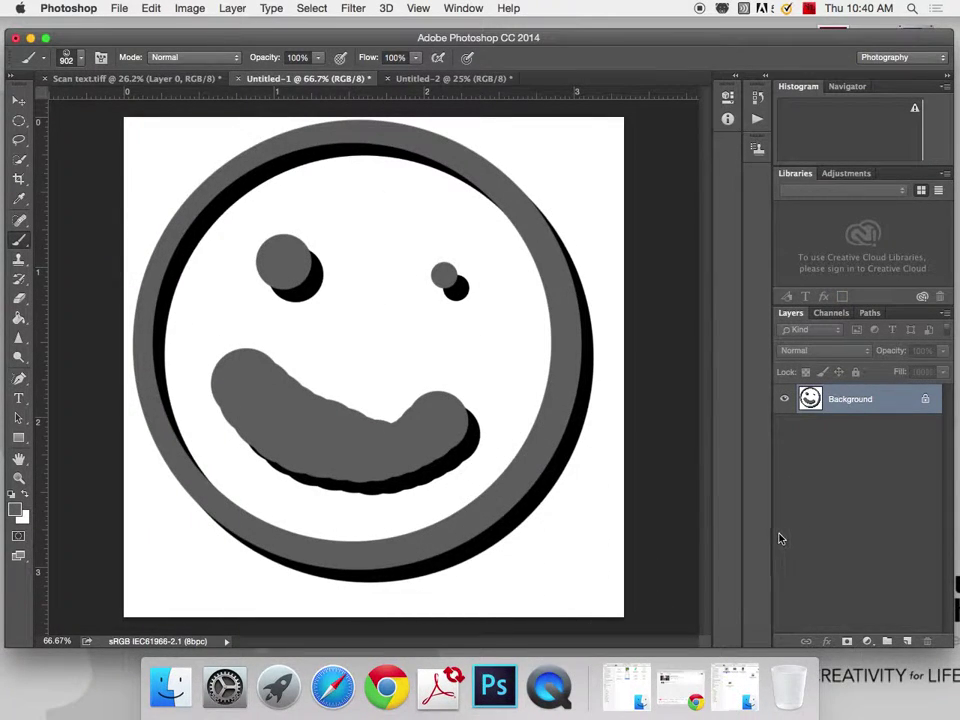
# Step: Define the two-tone smiley as a brush preset named "smile shadow"
pyautogui.click(151, 8)
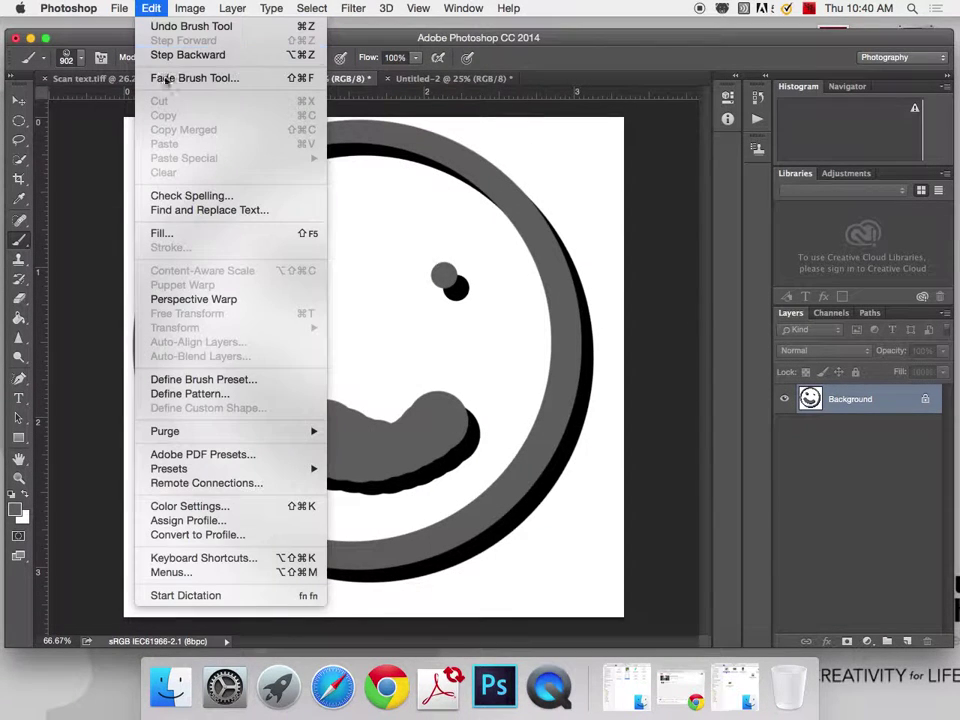
pyautogui.click(205, 379)
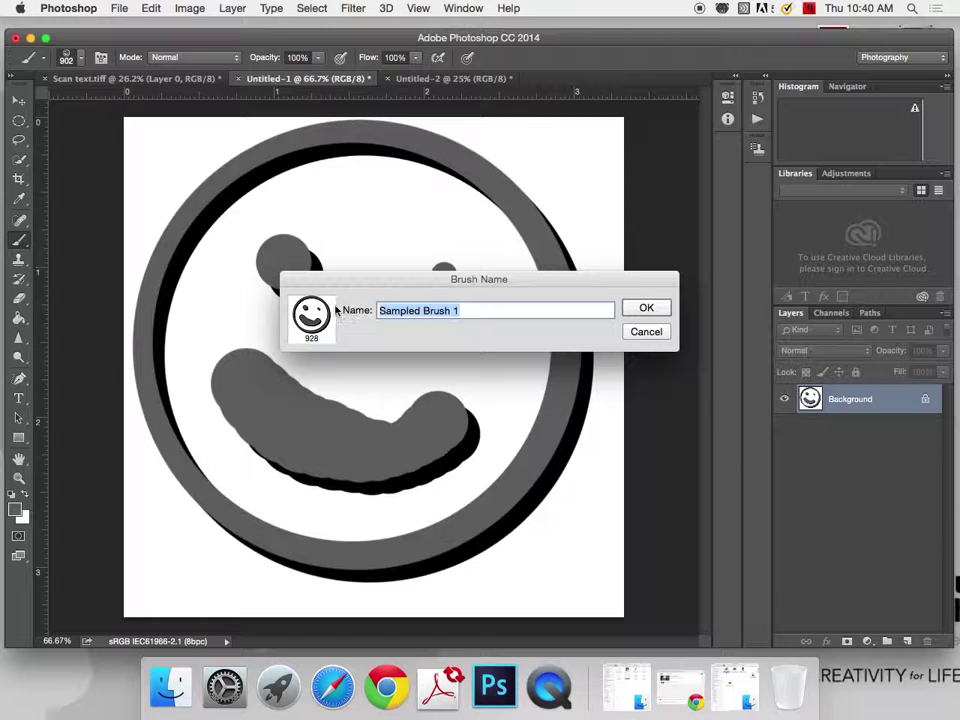
pyautogui.write('smile shadow')
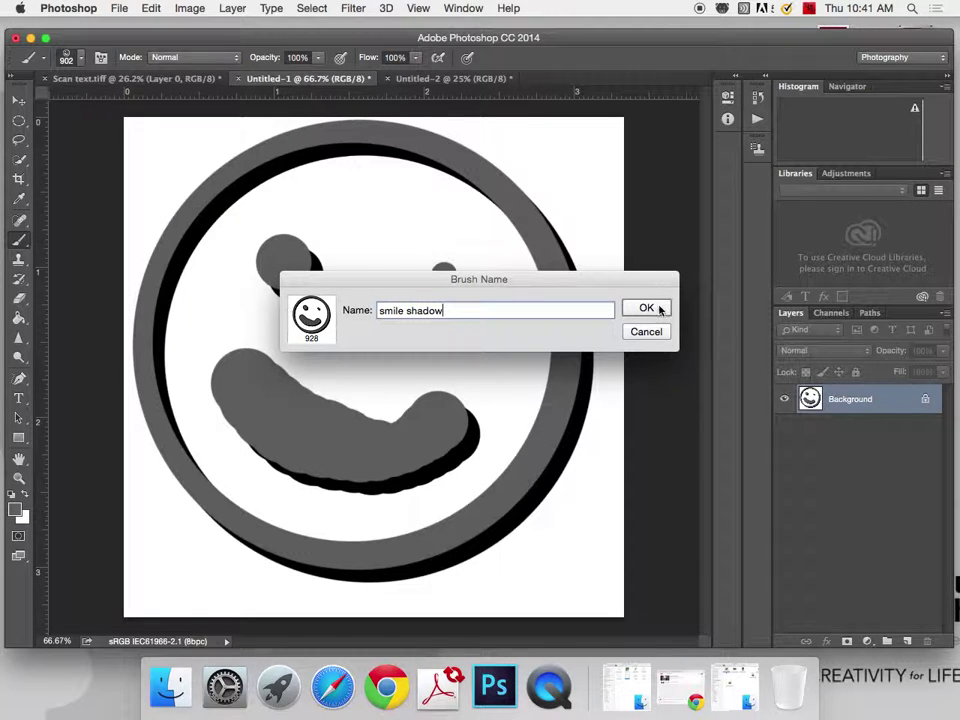
pyautogui.click(657, 309)
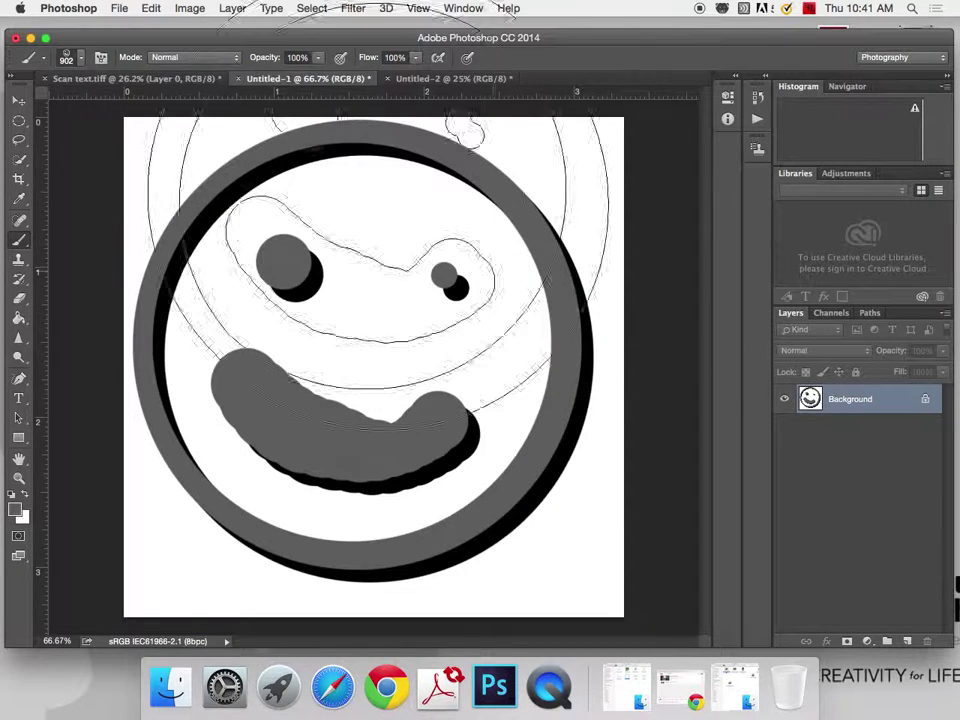
# Step: Switch to the Untitled-2 document and stamp the 928 px shadowed smiley in gray to the right of the blue one
pyautogui.click(437, 79)
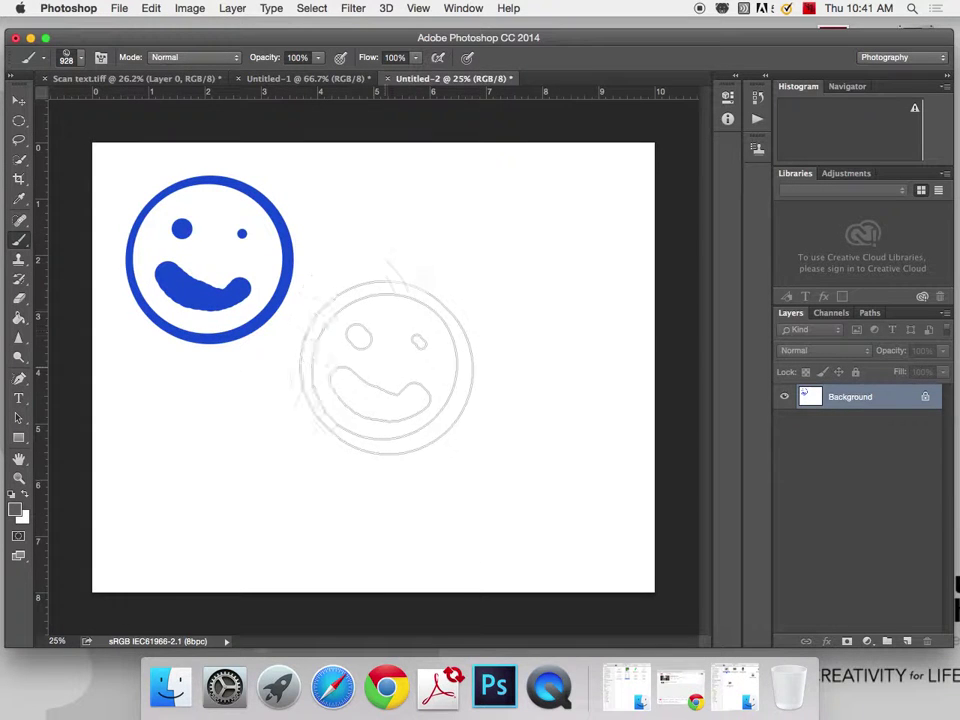
pyautogui.click(81, 60)
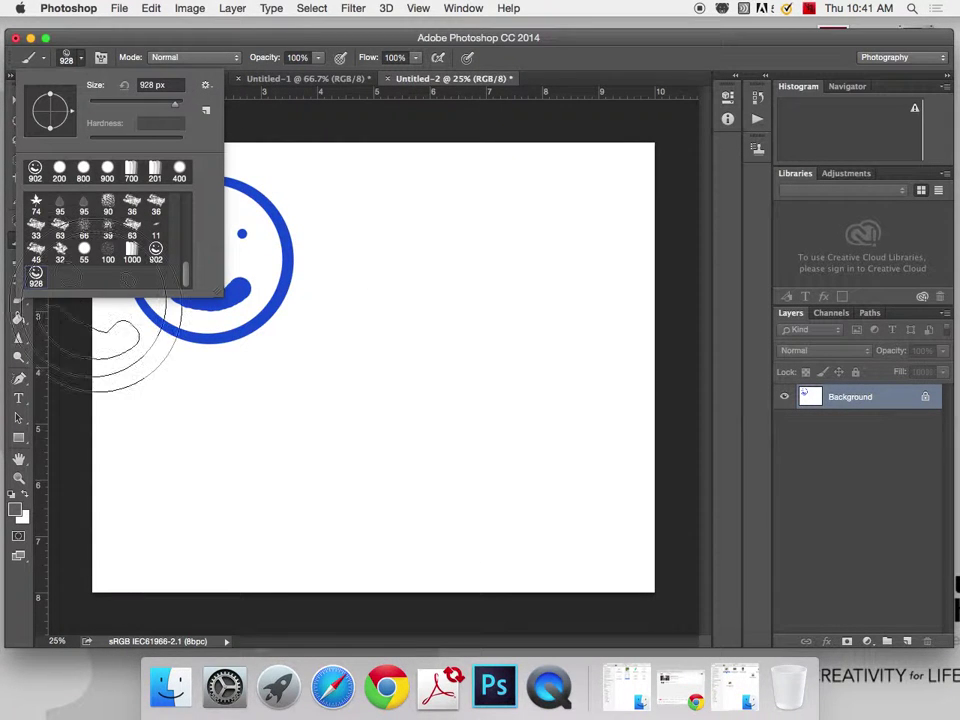
pyautogui.click(387, 273)
pyautogui.click(387, 272)
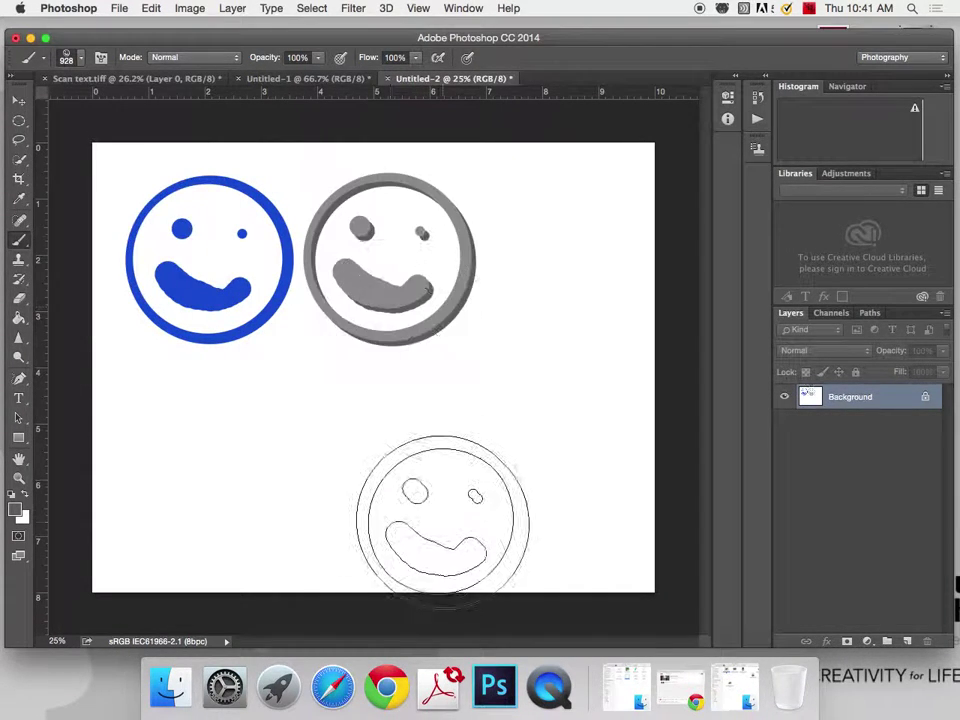
# Step: Set the foreground color to green (15cf68) and stamp a shadowed smiley below the blue one
pyautogui.click(16, 510)
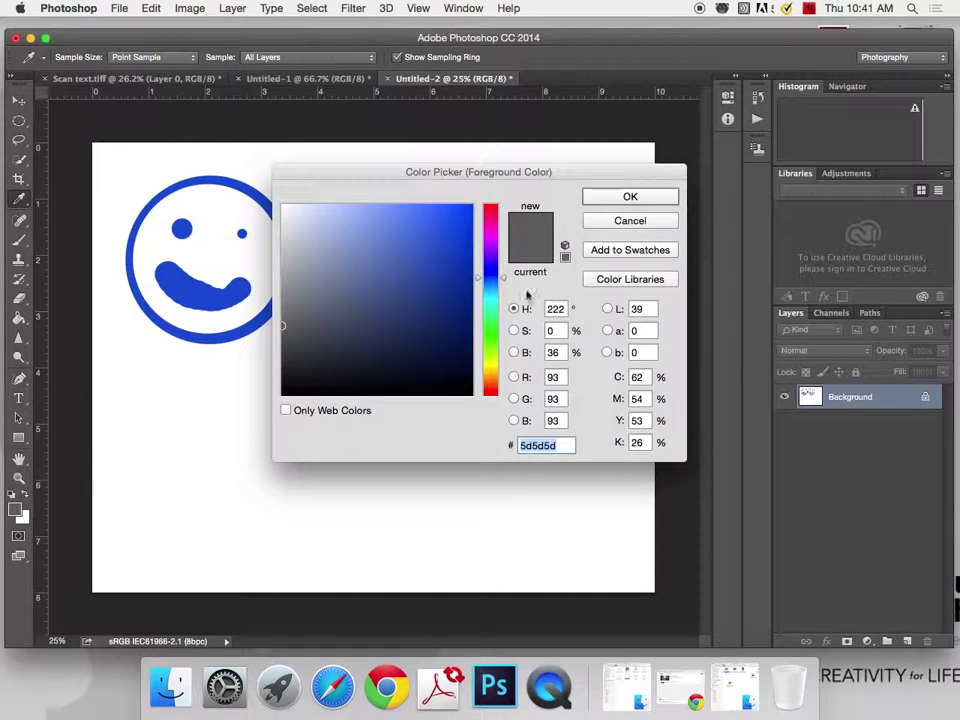
pyautogui.moveTo(449, 237); pyautogui.dragTo(453, 240)
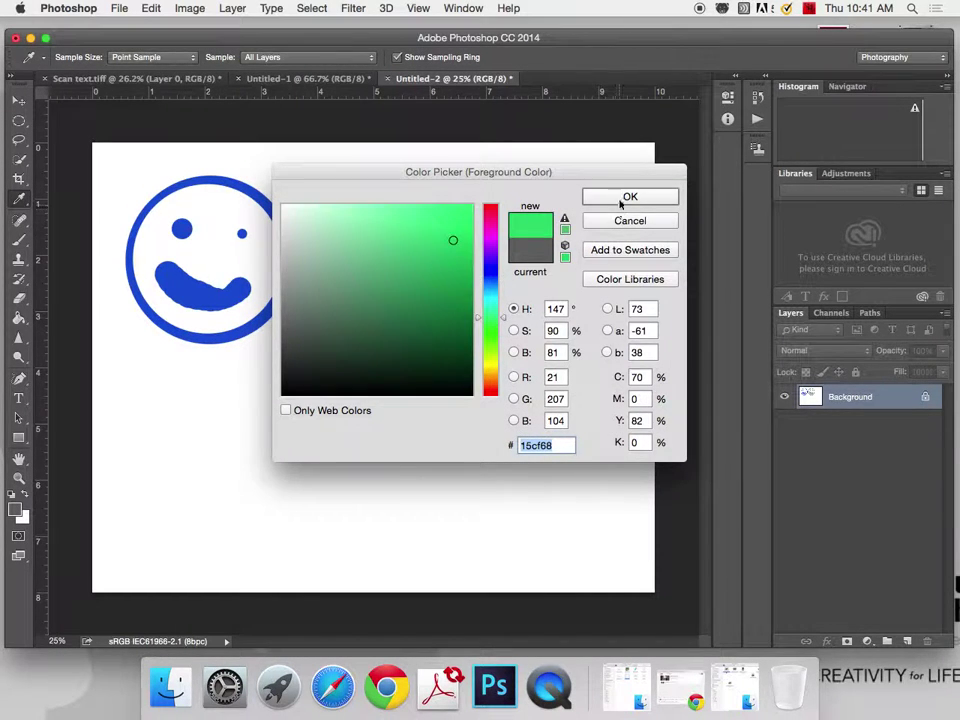
pyautogui.click(628, 197)
pyautogui.click(191, 438)
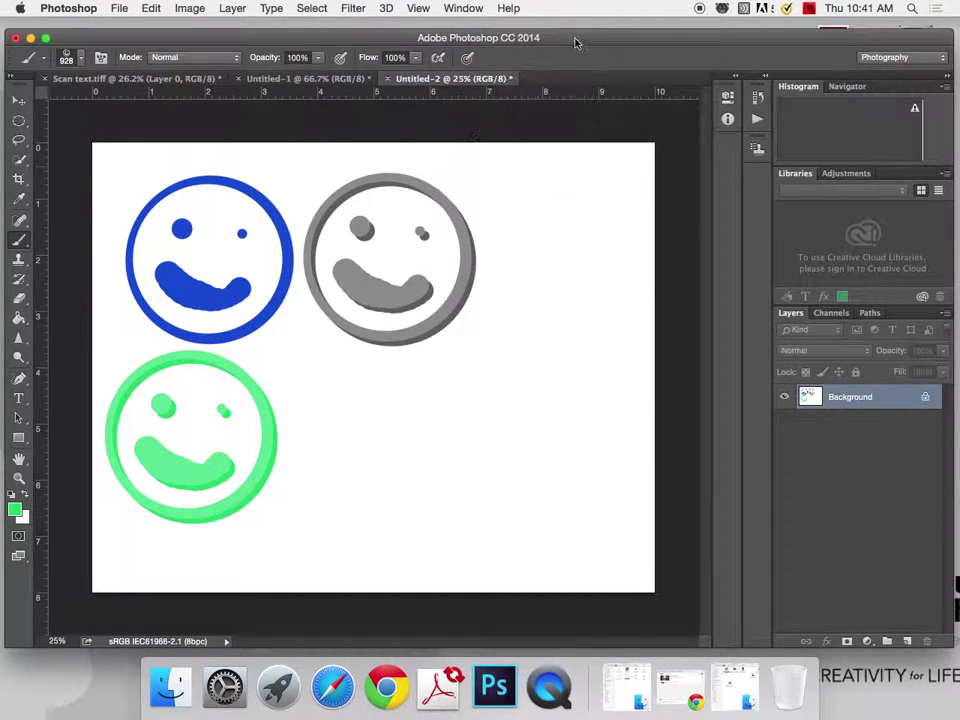
# Step: Show the brush settings and undo all the stamped smileys in Untitled-2 until the canvas is blank
pyautogui.click(463, 8)
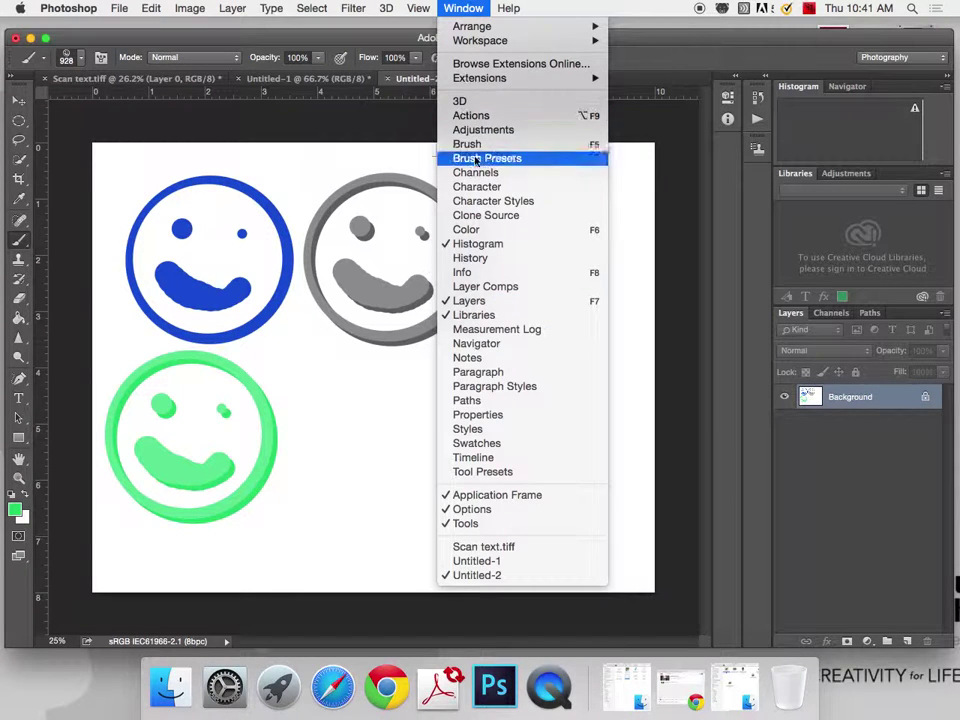
pyautogui.click(482, 144)
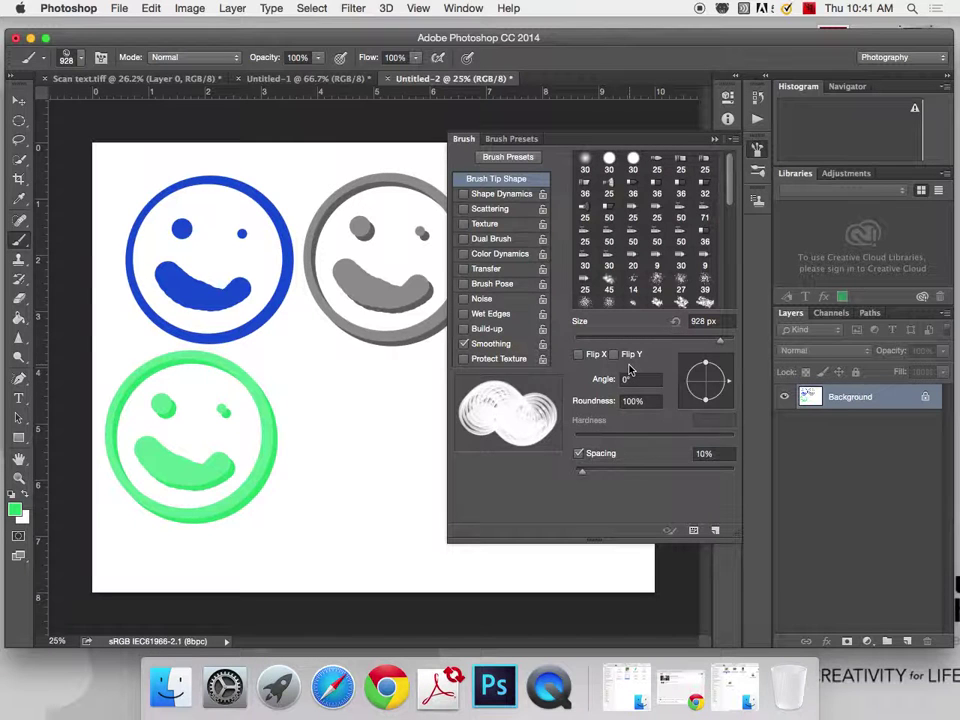
pyautogui.press('alt+super+z')
pyautogui.press('alt+super+z')
pyautogui.press('alt+super+z')
pyautogui.press('alt+super+z')
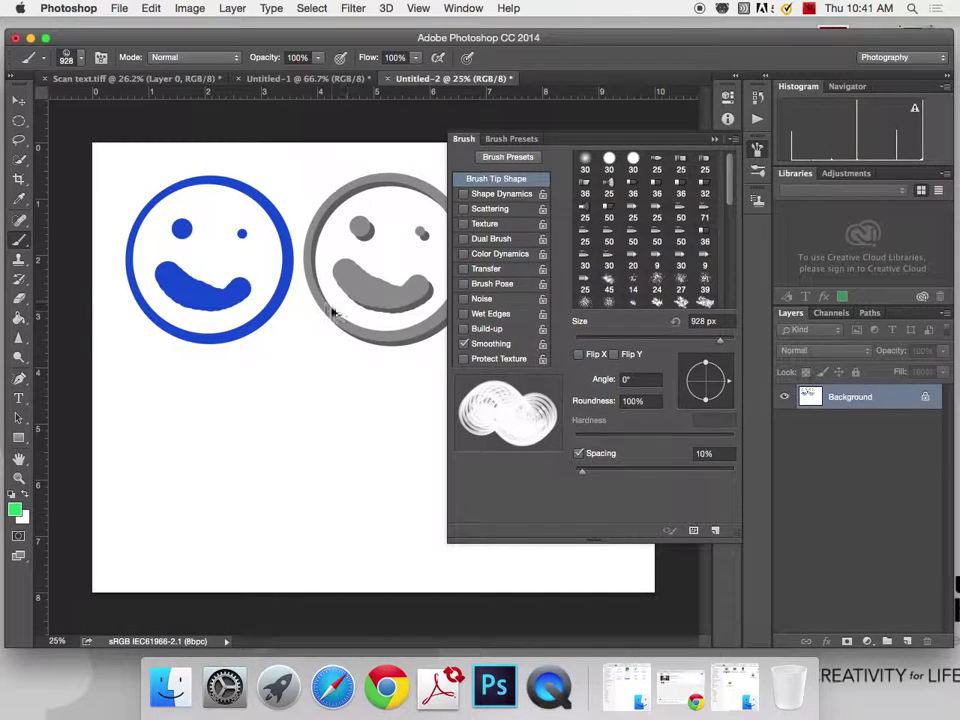
pyautogui.press('alt+super+z')
pyautogui.press('alt+super+z')
pyautogui.press('alt+super+z')
pyautogui.press('alt+super+z')
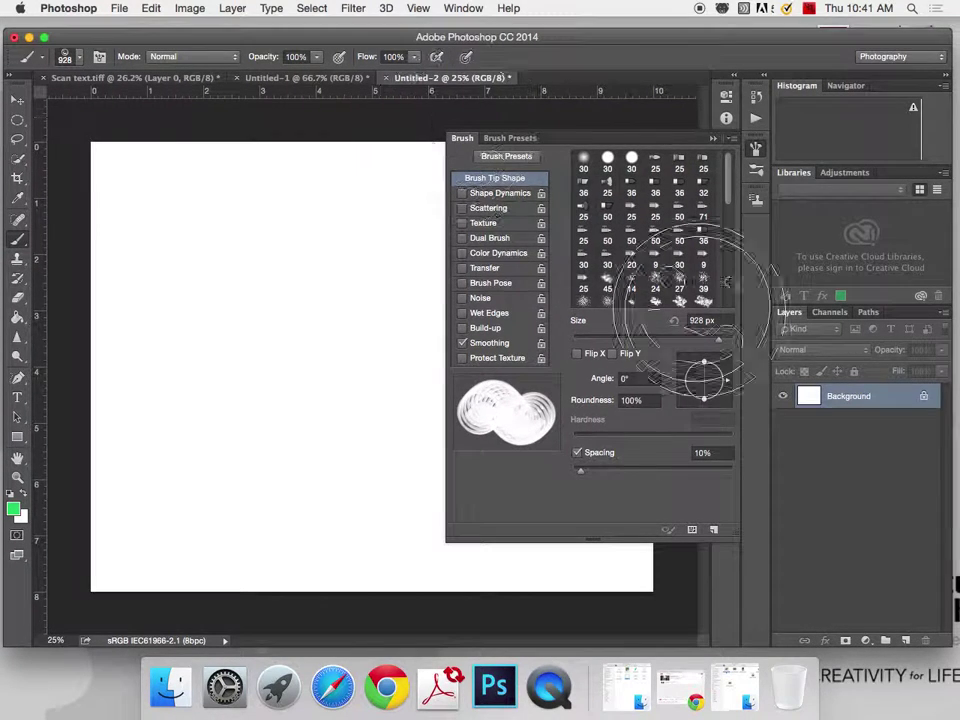
# Step: Enlarge the shadowed smiley brush tip to 3944 px
pyautogui.moveTo(718, 340)
pyautogui.mouseDown()
pyautogui.moveTo(621, 321)
pyautogui.moveTo(705, 336)
pyautogui.mouseUp()
pyautogui.press(']')
pyautogui.press(']')
pyautogui.press(']')
pyautogui.press(']')
pyautogui.press(']')
pyautogui.press(']')
pyautogui.press(']')
pyautogui.press(']')
pyautogui.press(']')
pyautogui.press(']')
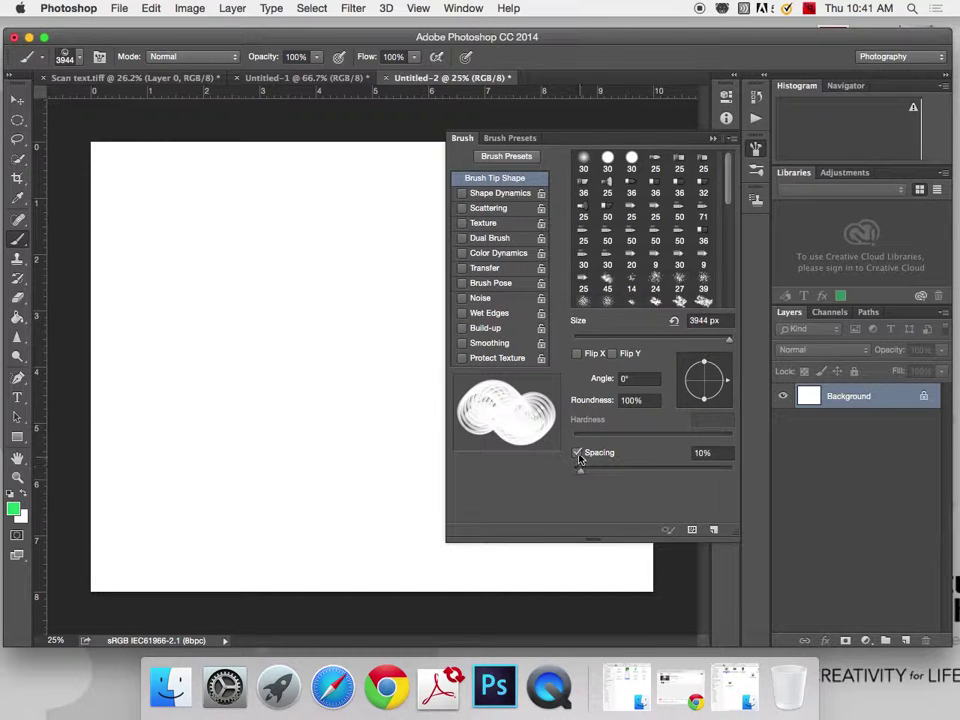
# Step: Turn off the brush tip's spacing, rotate it to -6°, and flip it horizontally
pyautogui.click(577, 453)
pyautogui.moveTo(729, 383)
pyautogui.mouseDown()
pyautogui.moveTo(719, 364)
pyautogui.moveTo(720, 394)
pyautogui.moveTo(722, 364)
pyautogui.moveTo(726, 385)
pyautogui.mouseUp()
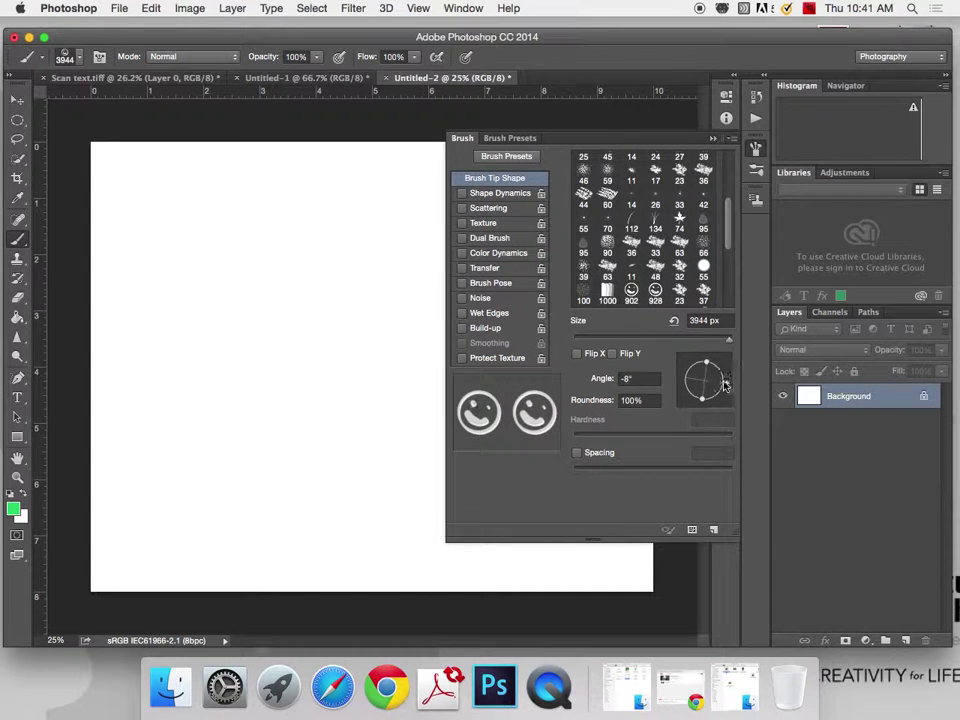
pyautogui.click(578, 355)
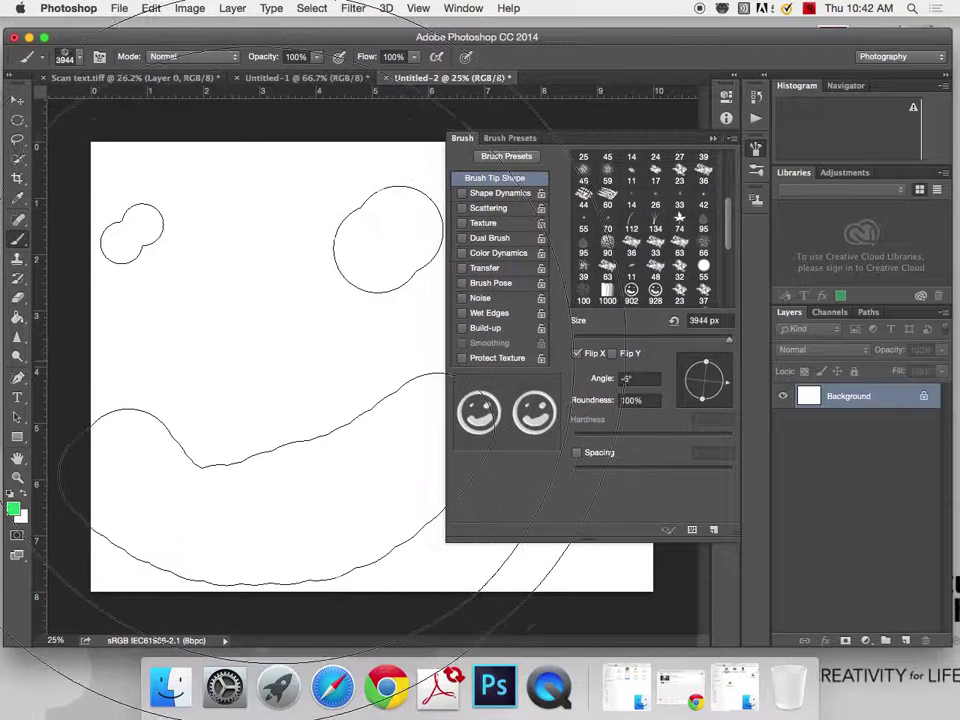
# Step: Reduce the brush to 142 px and stamp two green smileys side by side near the canvas's upper left, one flipped horizontally and one unflipped
pyautogui.press('[')
pyautogui.moveTo(722, 336); pyautogui.dragTo(599, 342)
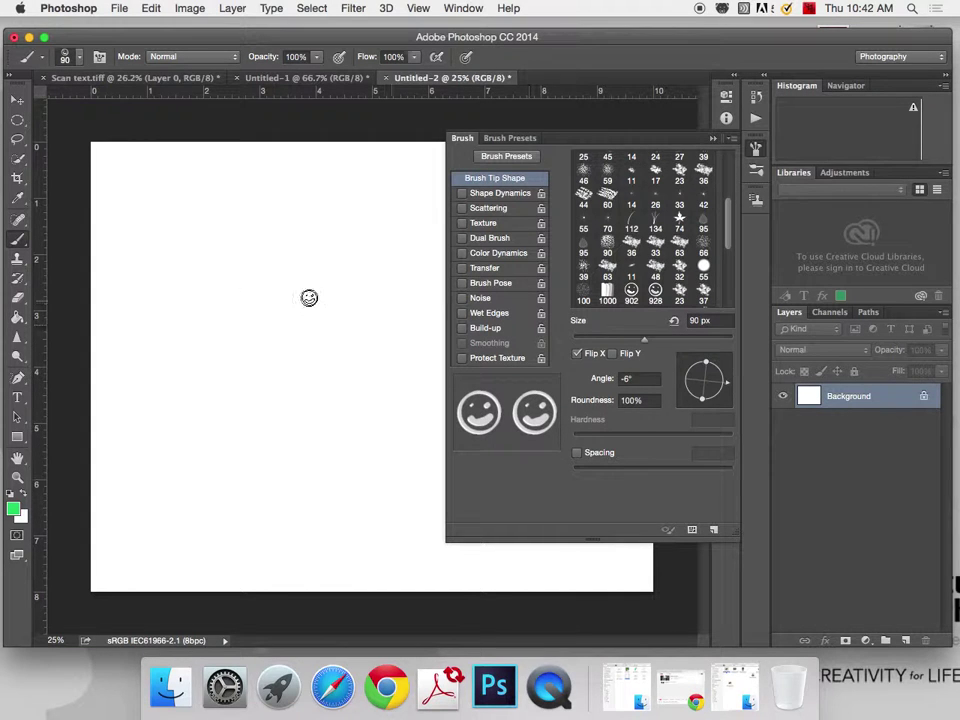
pyautogui.moveTo(644, 340); pyautogui.dragTo(670, 343)
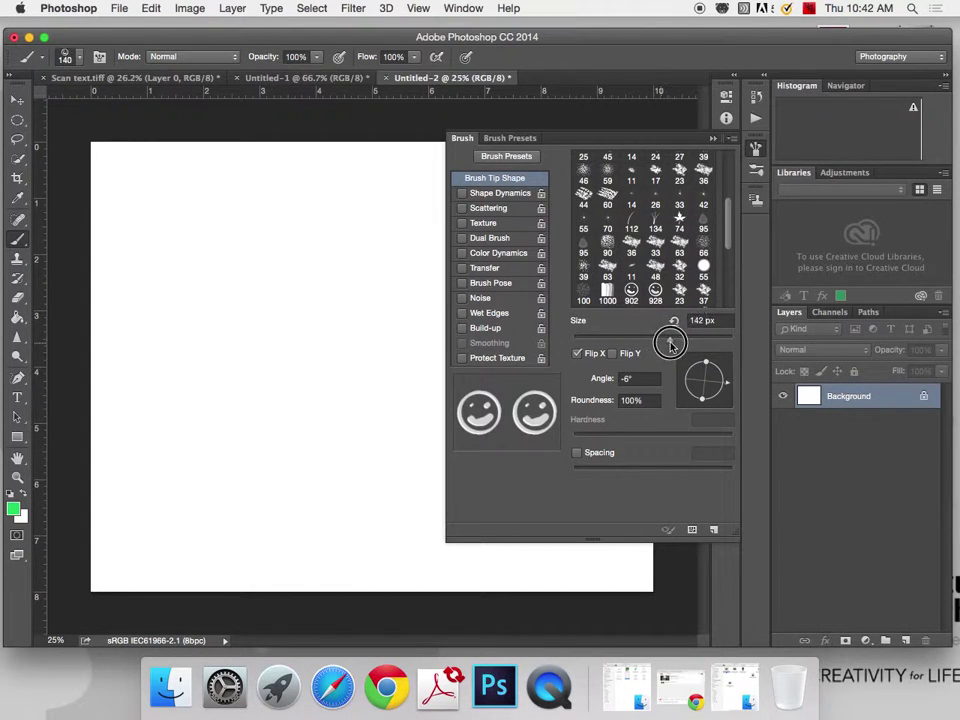
pyautogui.click(174, 213)
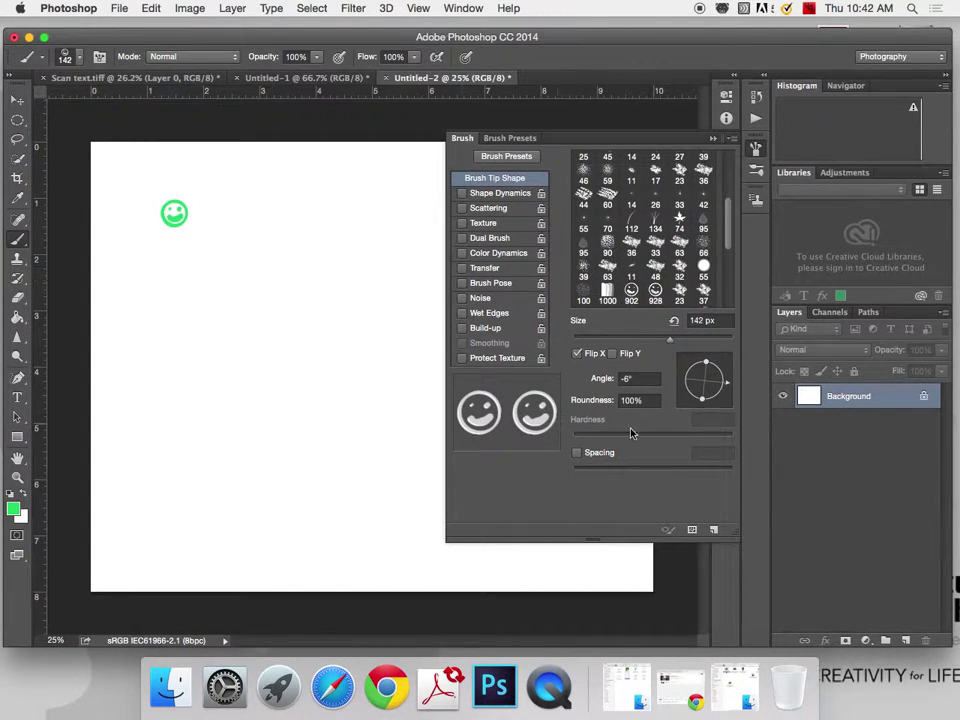
pyautogui.click(577, 355)
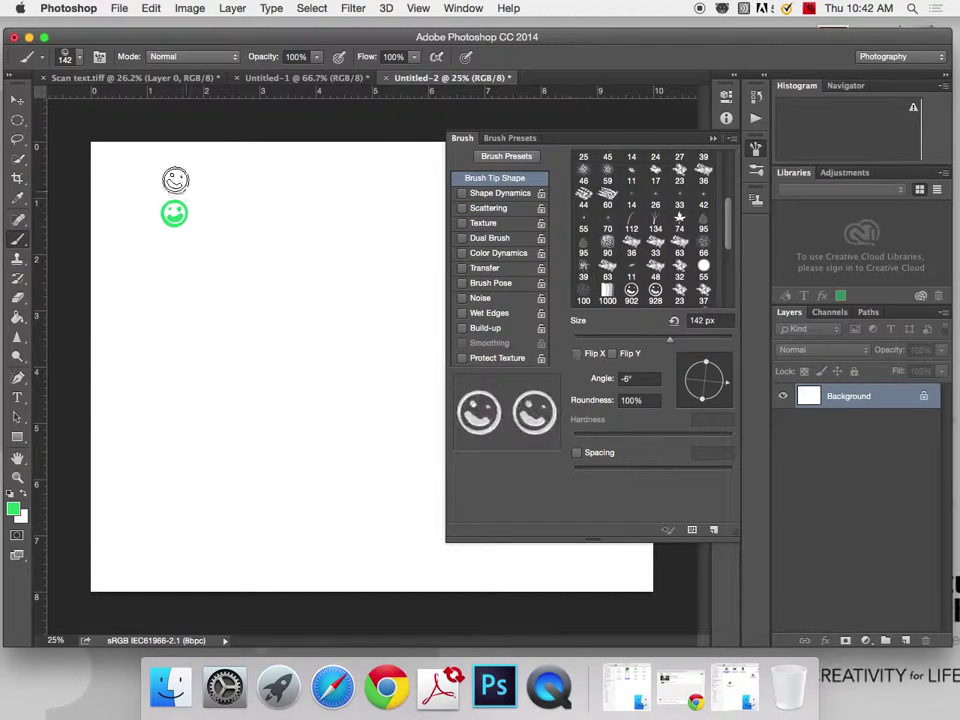
pyautogui.click(210, 213)
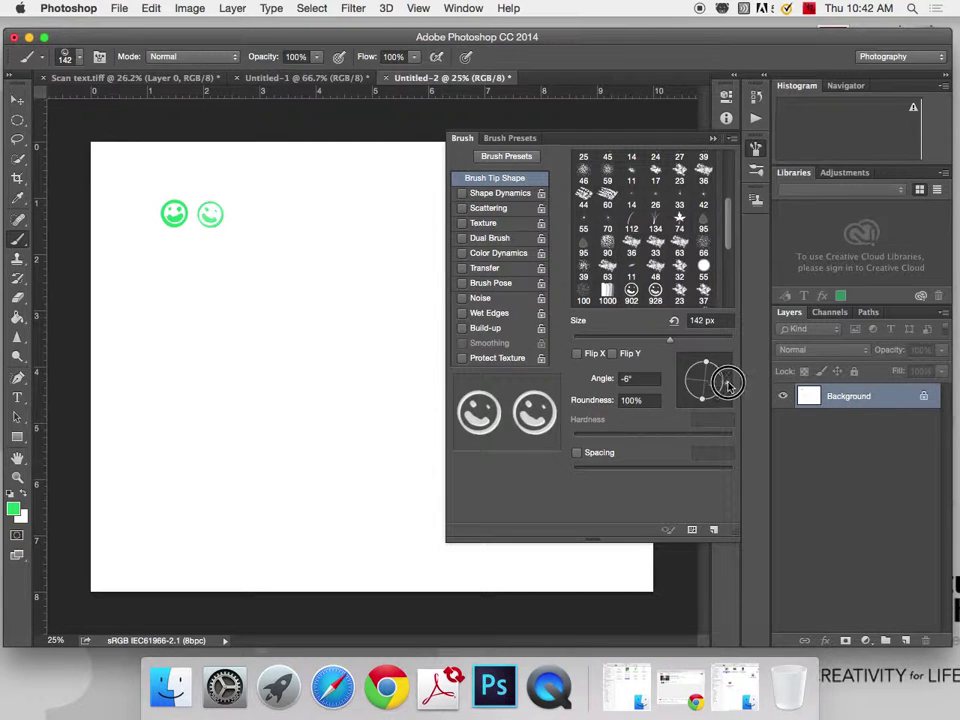
# Step: Rotate the brush tip to 50°, enlarge it to 200 px, and stamp a tilted smiley below the first pair
pyautogui.moveTo(727, 383); pyautogui.dragTo(719, 359)
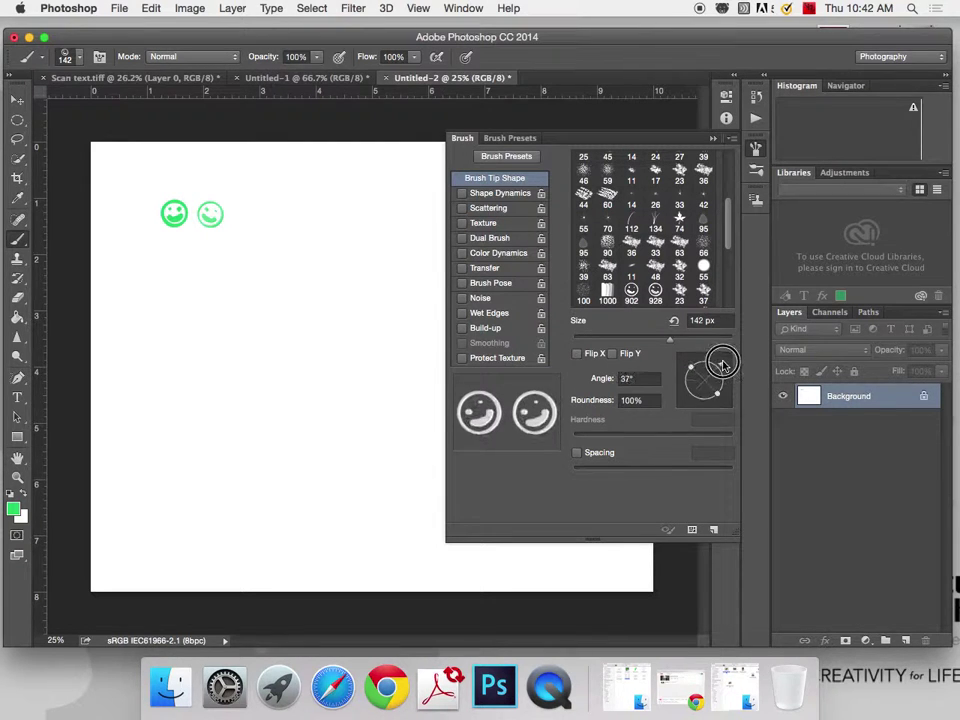
pyautogui.moveTo(680, 346)
pyautogui.mouseDown()
pyautogui.moveTo(675, 339)
pyautogui.moveTo(692, 341)
pyautogui.mouseUp()
pyautogui.click(161, 267)
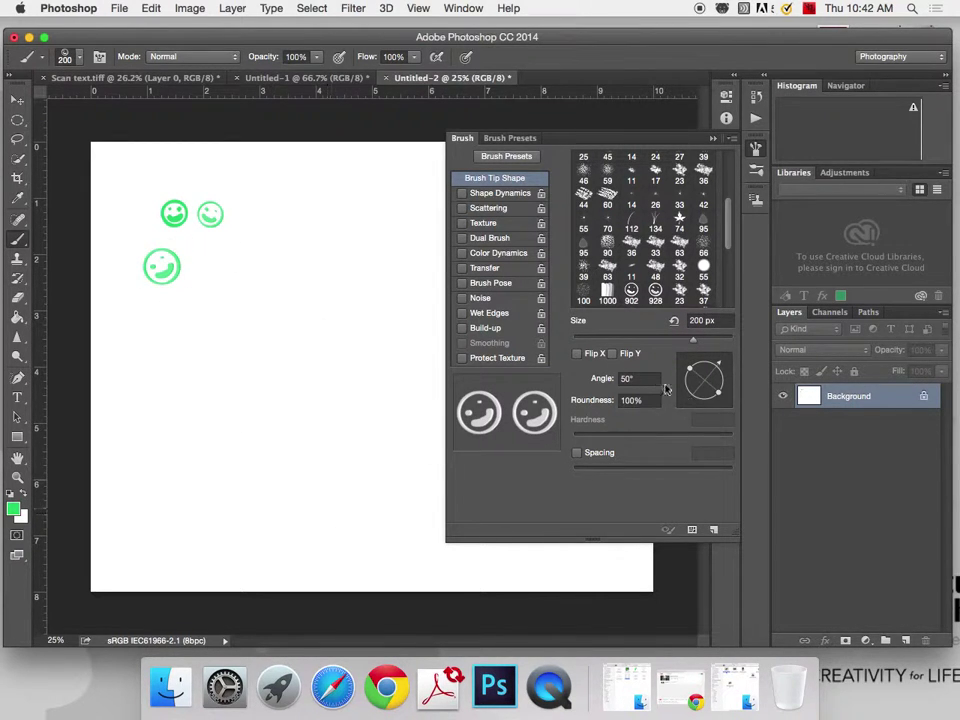
# Step: Stamp a vertically flipped smiley below the tilted one and a smiley flipped both ways to the tilted one's right
pyautogui.click(612, 353)
pyautogui.click(173, 318)
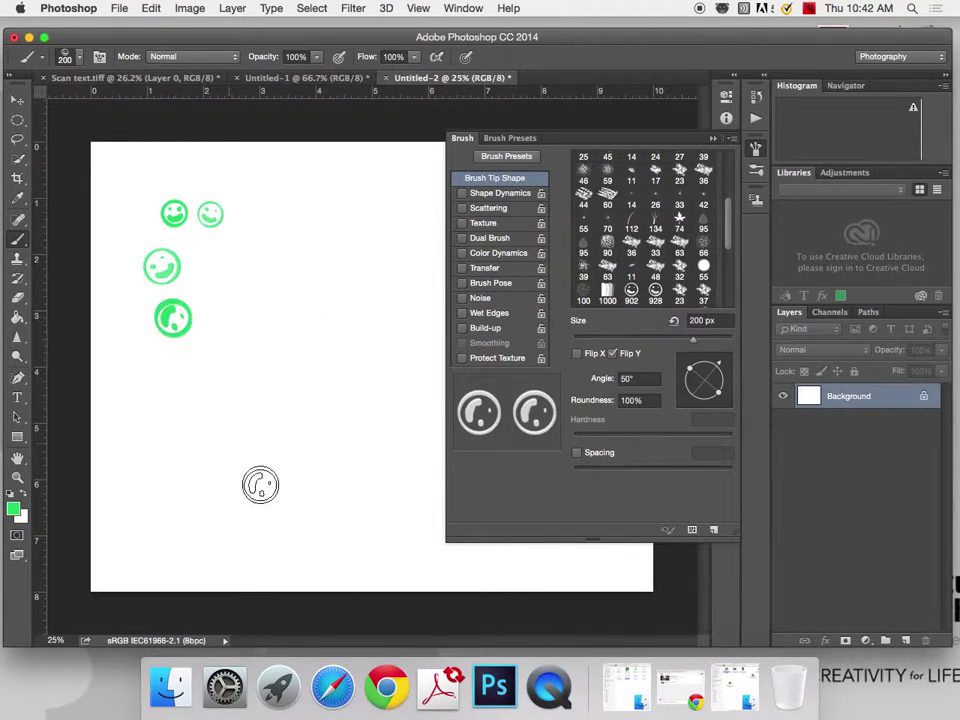
pyautogui.click(207, 259)
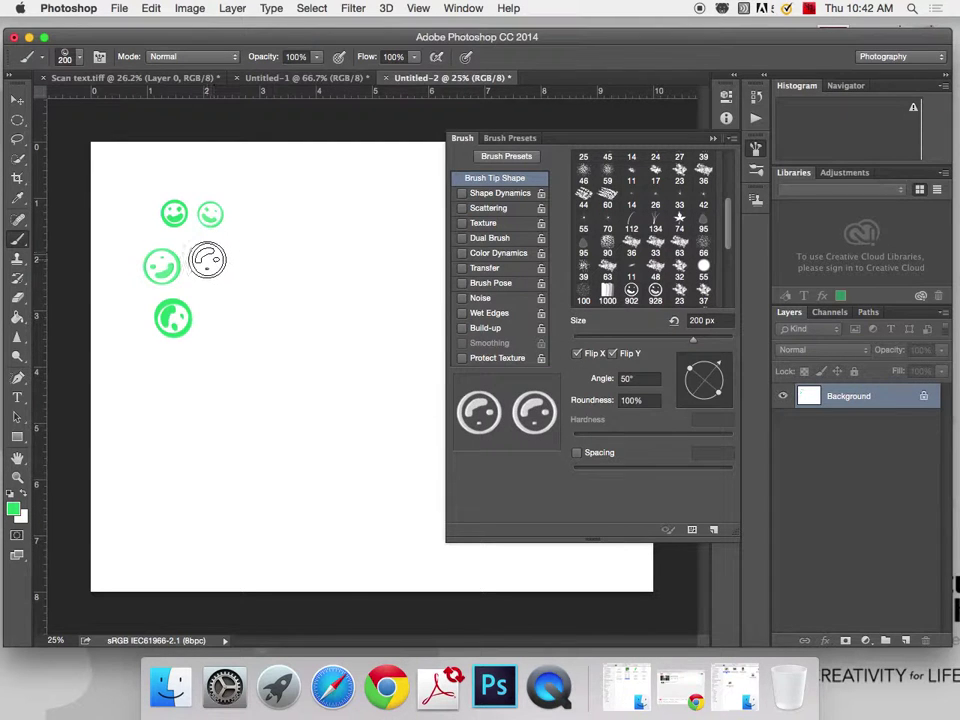
# Step: Set the tip angle to -3° and roundness to 36%, and stamp three flattened smileys down the middle of the blank area
pyautogui.moveTo(724, 370); pyautogui.dragTo(727, 382)
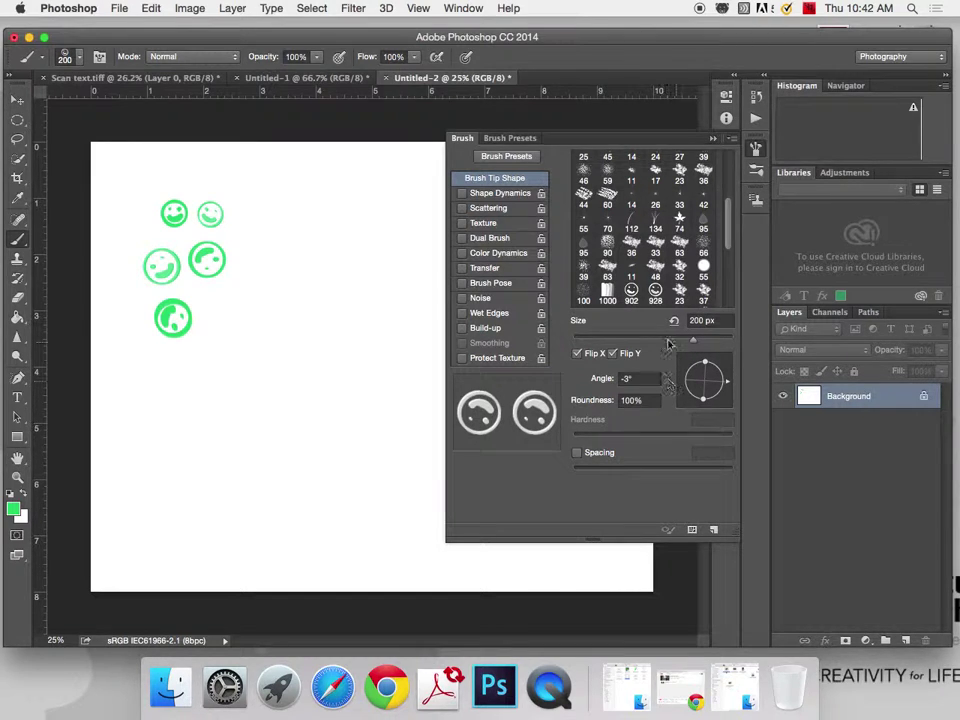
pyautogui.moveTo(707, 372); pyautogui.dragTo(706, 378)
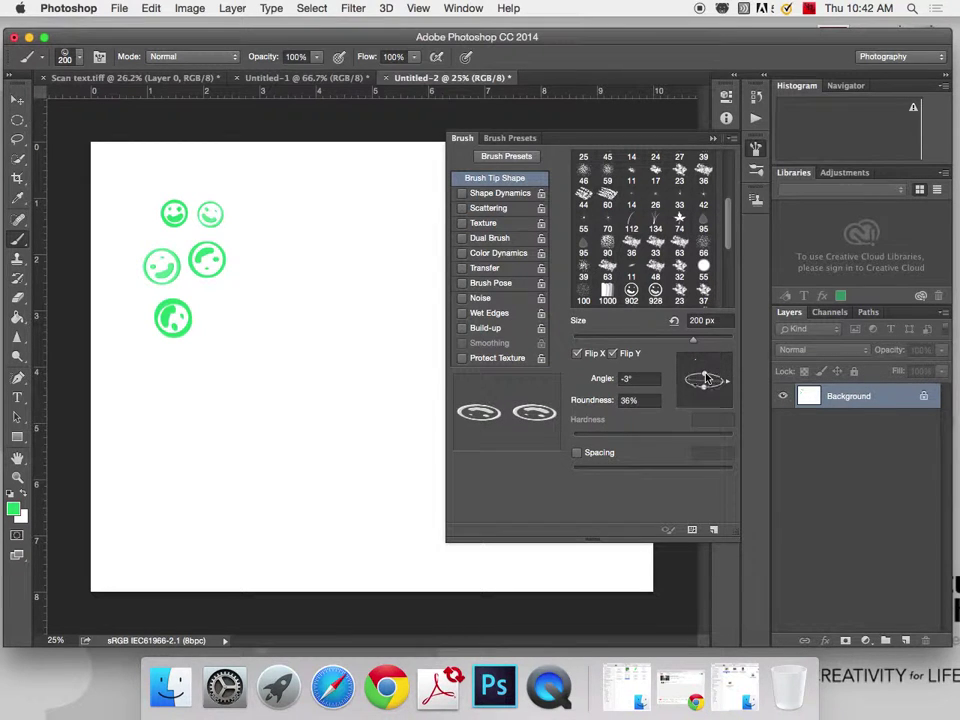
pyautogui.click(268, 314)
pyautogui.click(258, 351)
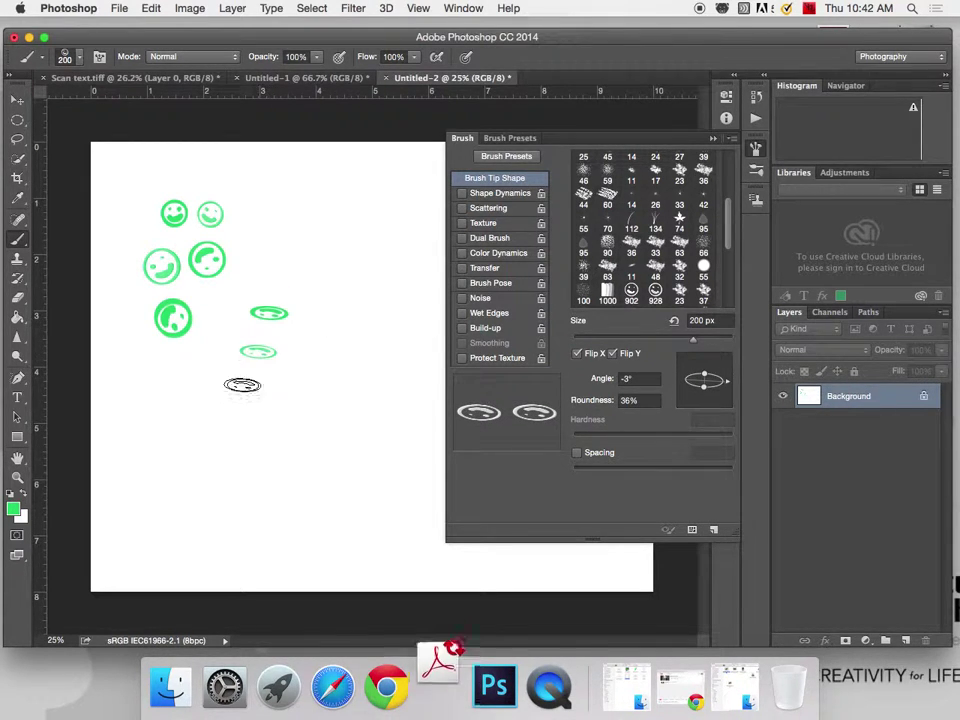
pyautogui.click(226, 402)
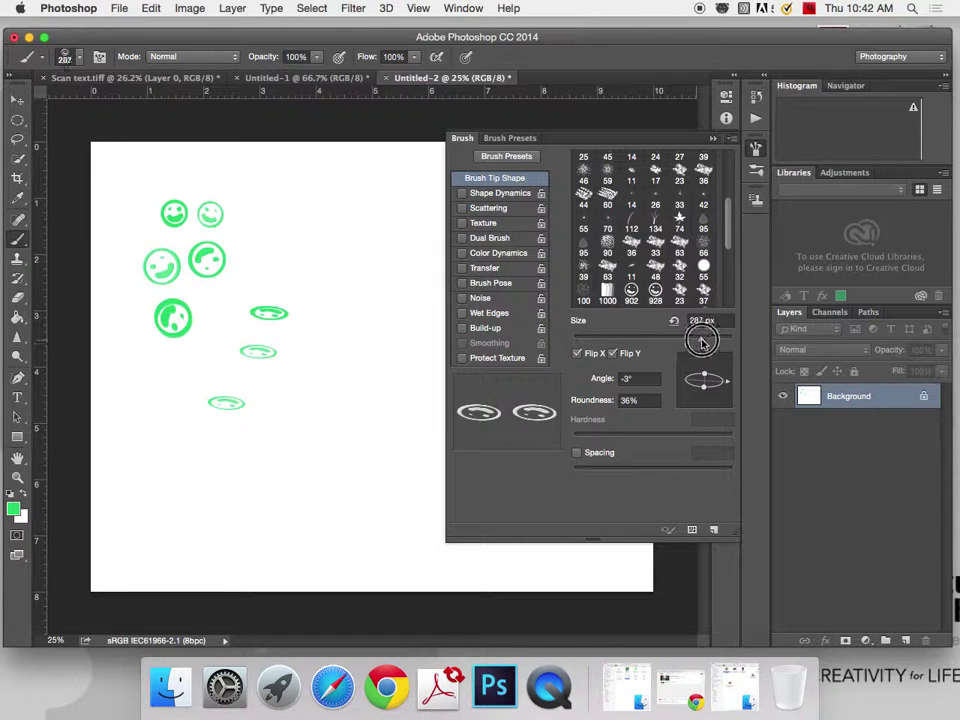
# Step: Enlarge the tip to 418 px, stamp a flattened smiley near the canvas centre, and add one rotated to -89° at its upper left
pyautogui.moveTo(694, 341); pyautogui.dragTo(710, 341)
pyautogui.click(337, 418)
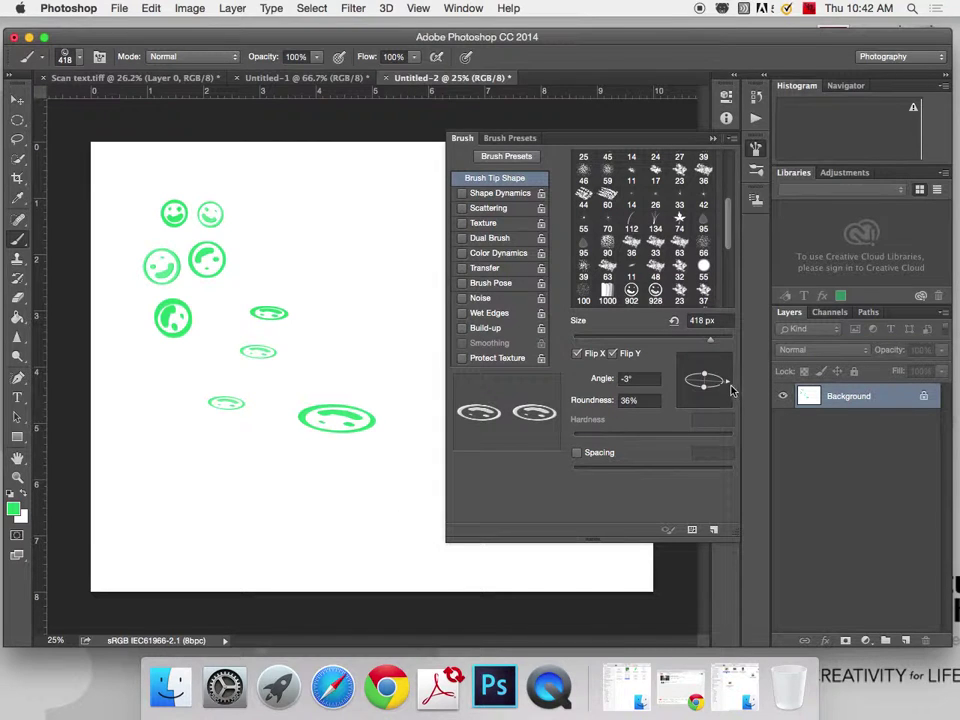
pyautogui.moveTo(731, 390); pyautogui.dragTo(705, 415)
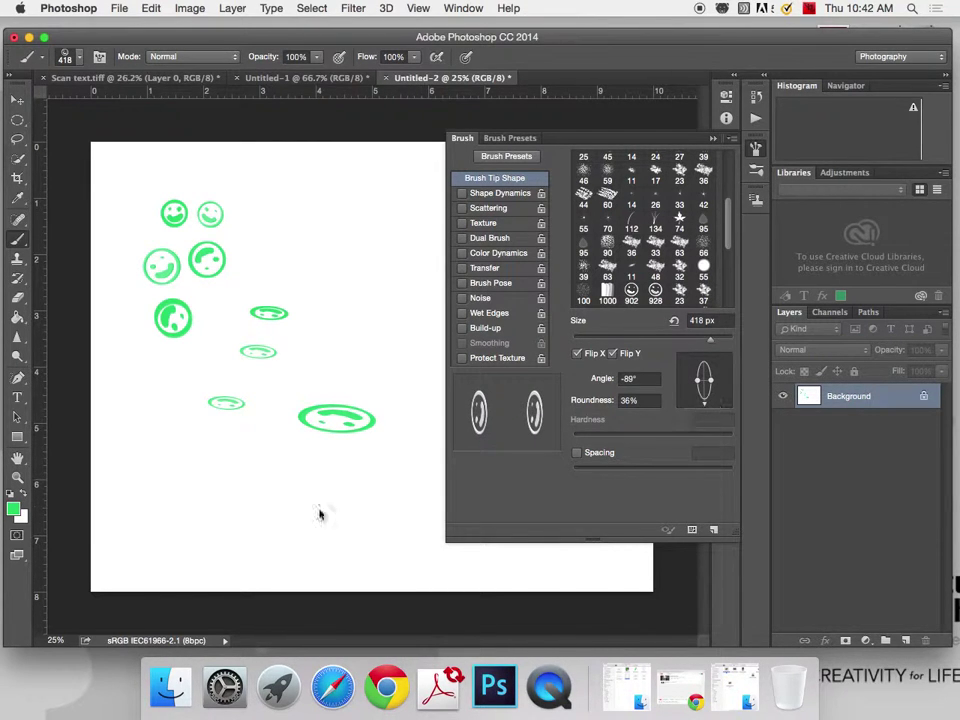
pyautogui.click(296, 372)
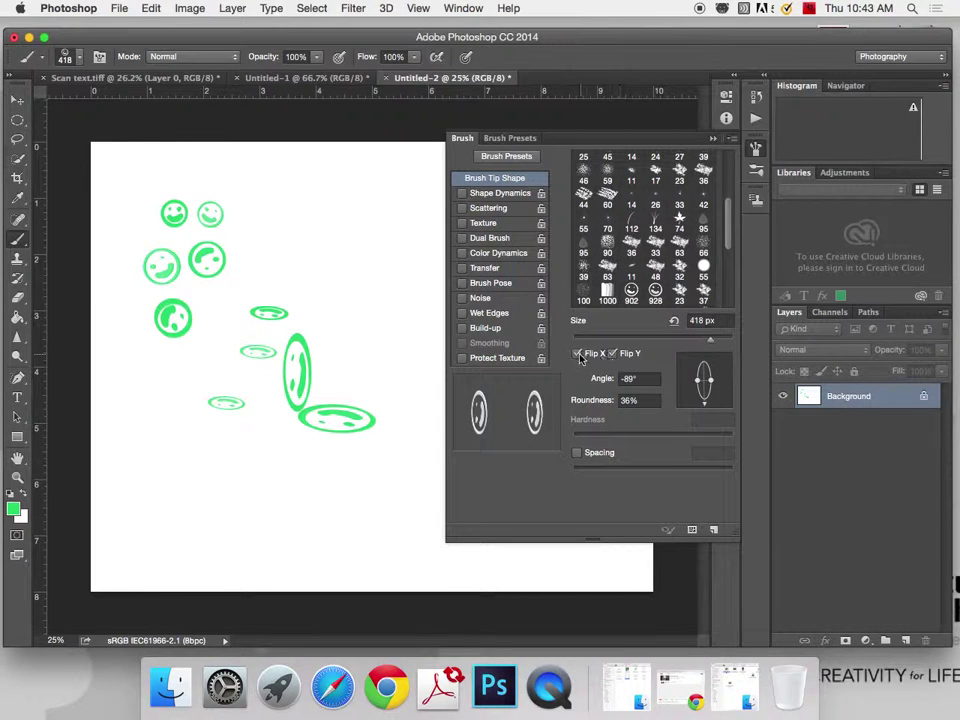
# Step: Complete the smiley frame with an upright stamp without horizontal flip on the right and one rotated to -176° across the top
pyautogui.click(577, 354)
pyautogui.click(379, 377)
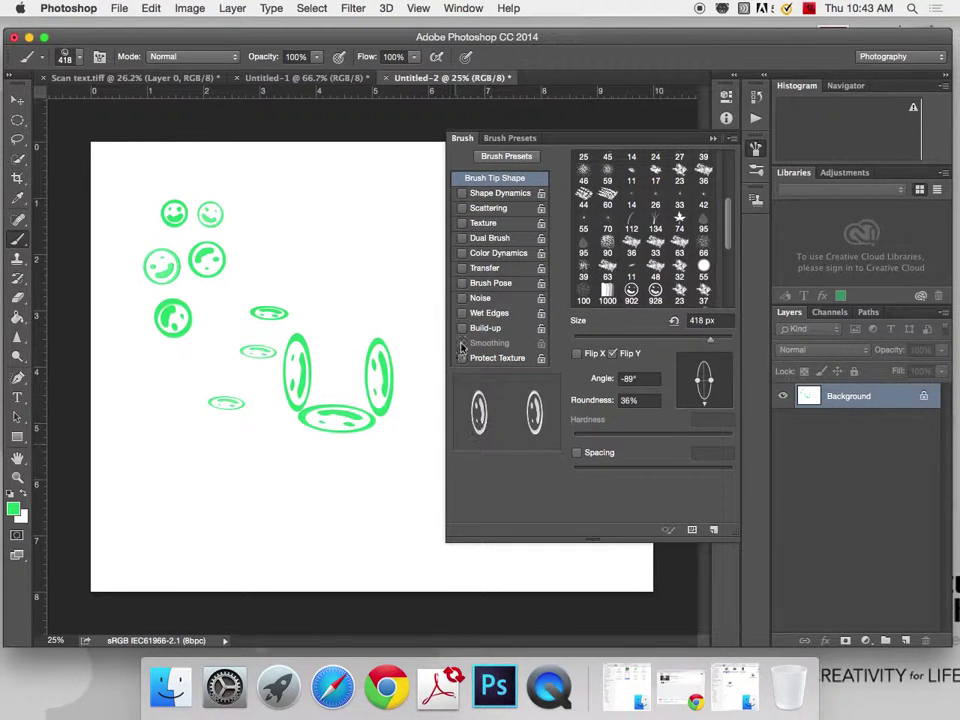
pyautogui.moveTo(706, 403); pyautogui.dragTo(680, 380)
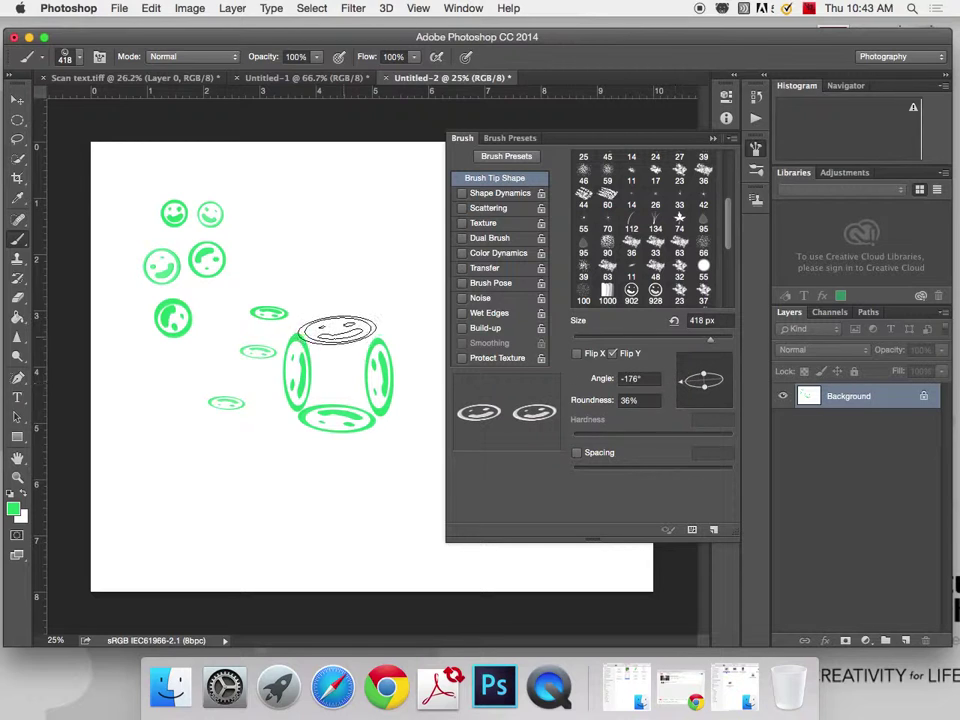
pyautogui.click(341, 341)
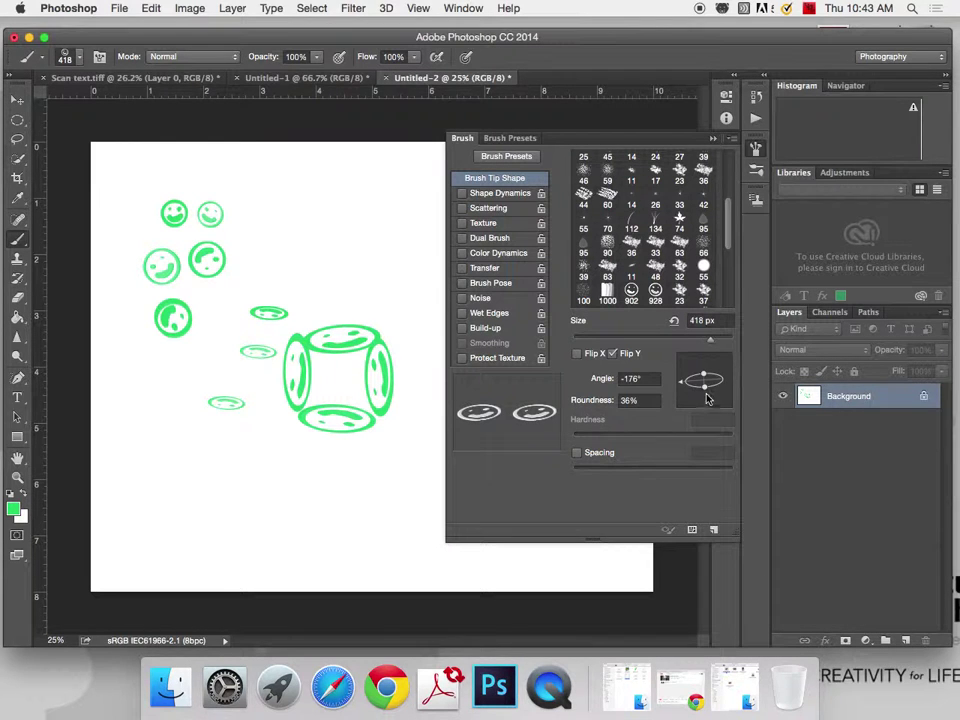
# Step: Restore the brush tip's roundness to 100%, and erase all the green smileys with a 700 px eraser
pyautogui.moveTo(705, 376)
pyautogui.mouseDown()
pyautogui.moveTo(705, 398)
pyautogui.moveTo(742, 377)
pyautogui.mouseUp()
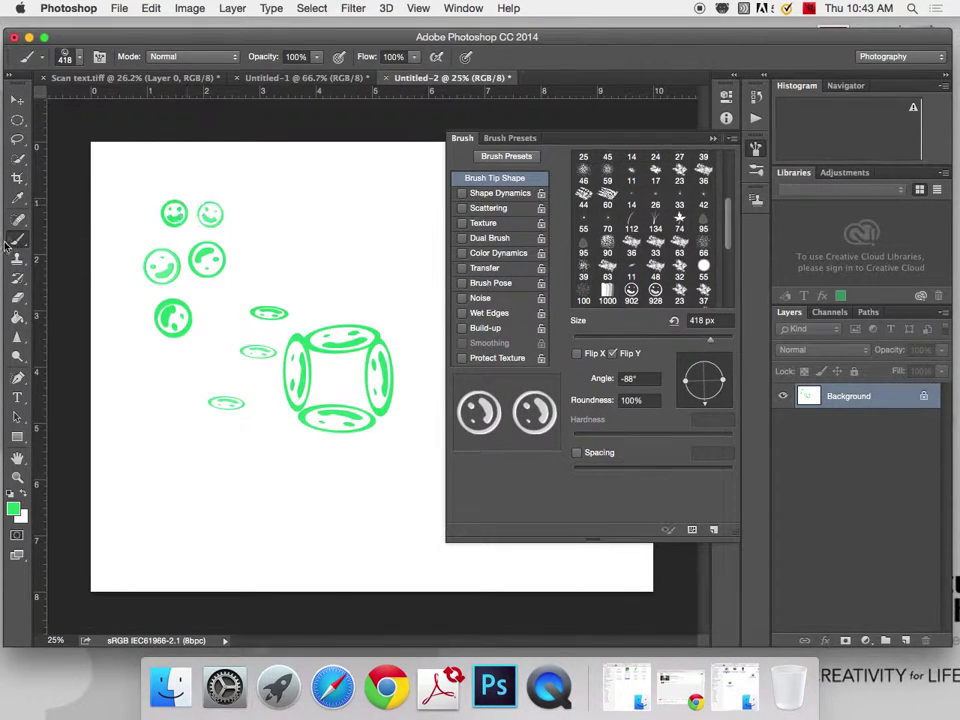
pyautogui.click(17, 297)
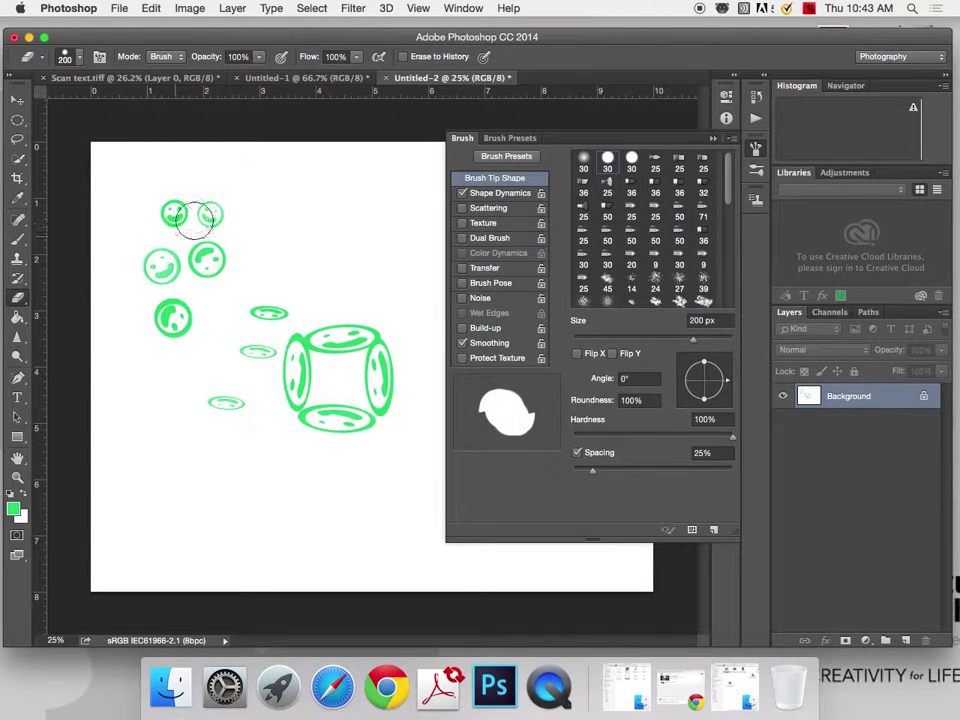
pyautogui.press(']')
pyautogui.press(']')
pyautogui.press(']')
pyautogui.press(']')
pyautogui.press(']')
pyautogui.press(']')
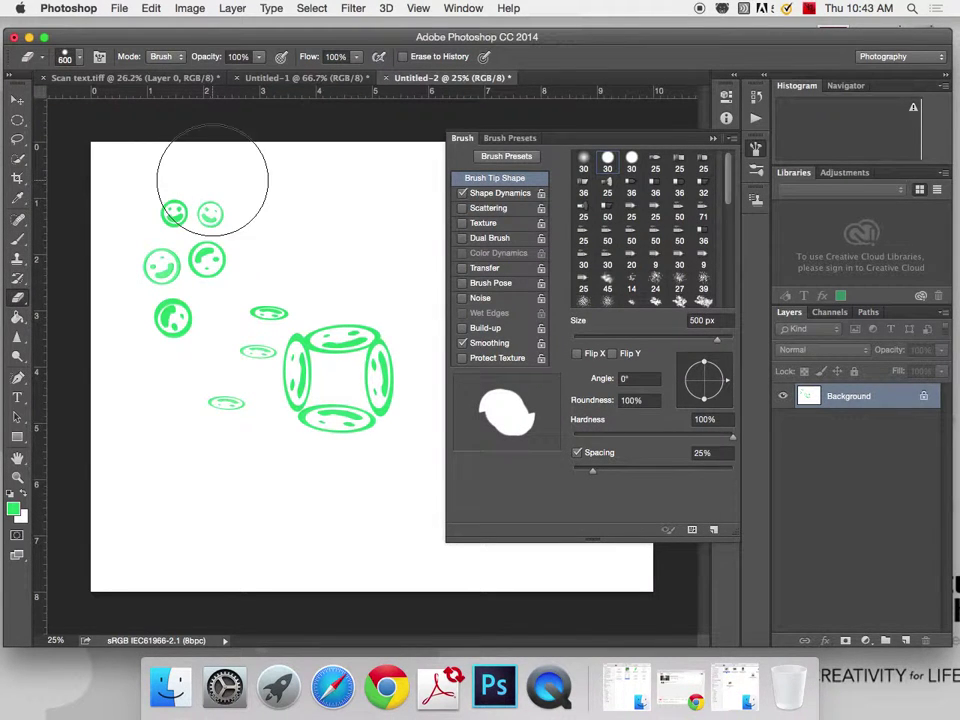
pyautogui.moveTo(224, 226)
pyautogui.mouseDown()
pyautogui.moveTo(232, 380)
pyautogui.moveTo(276, 424)
pyautogui.moveTo(341, 437)
pyautogui.moveTo(384, 411)
pyautogui.mouseUp()
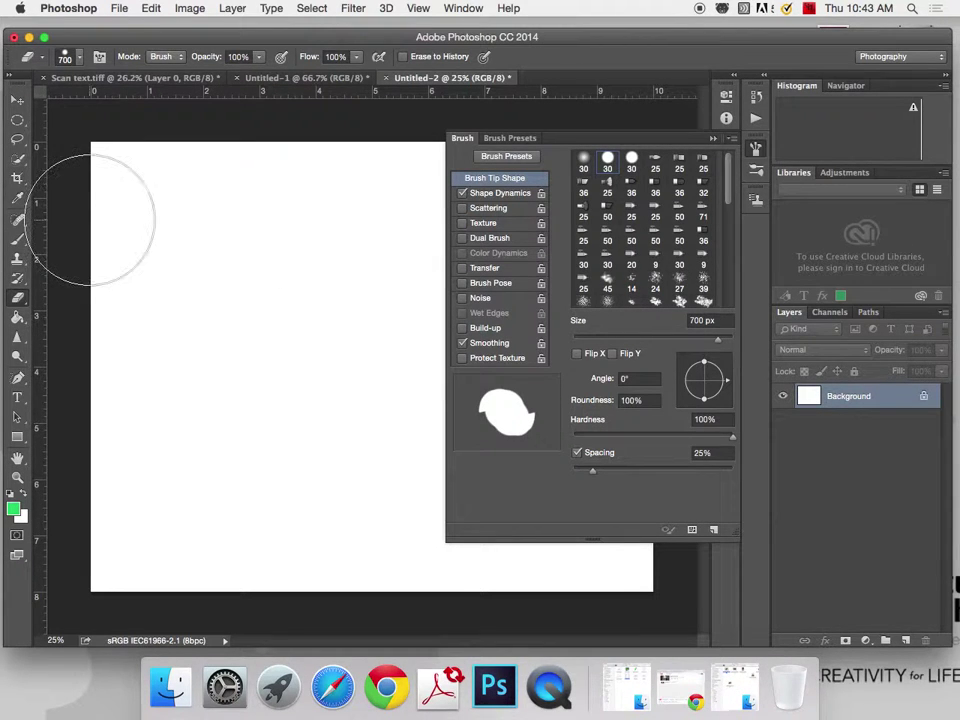
# Step: Fit the canvas to the window, return to the smiley brush, and reset its tip to no horizontal or vertical flip and a 0° angle
pyautogui.scroll(2, 489, 349)
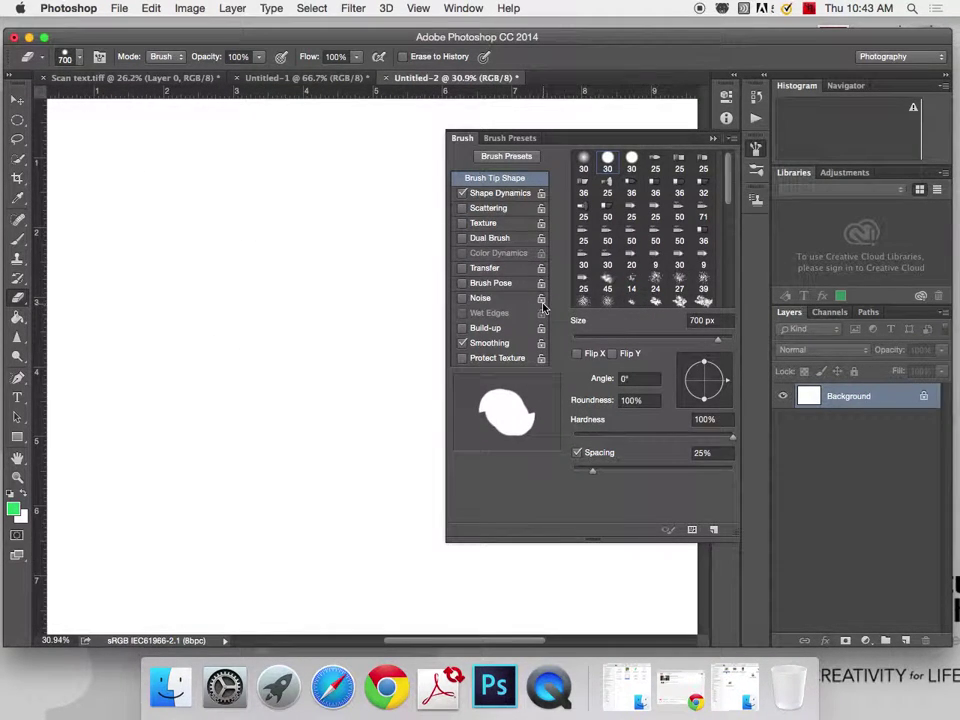
pyautogui.press('super+0')
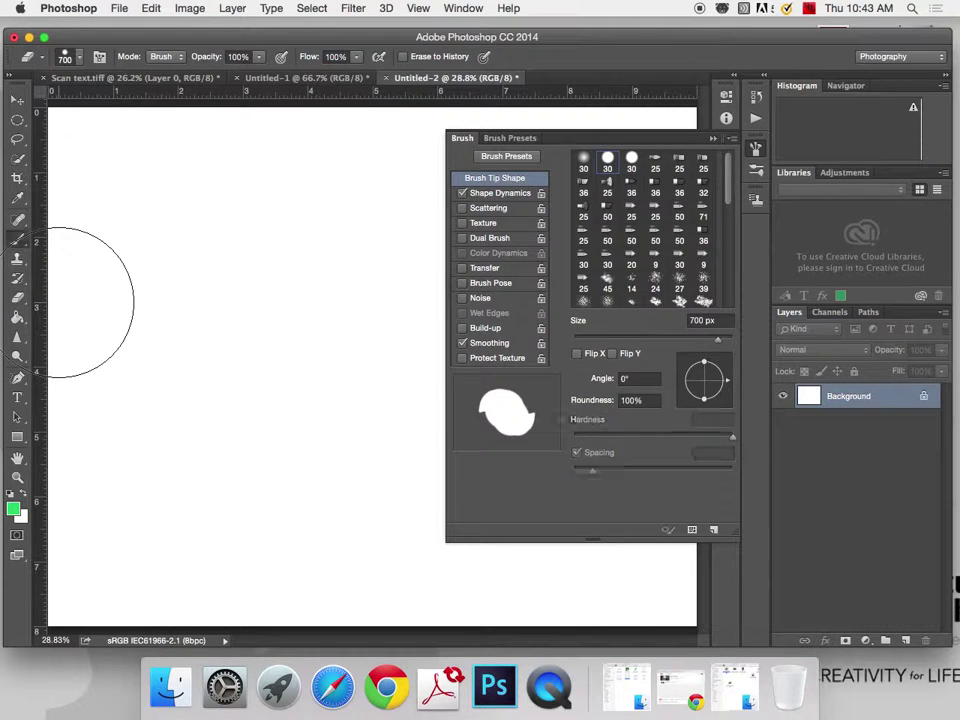
pyautogui.press('b')
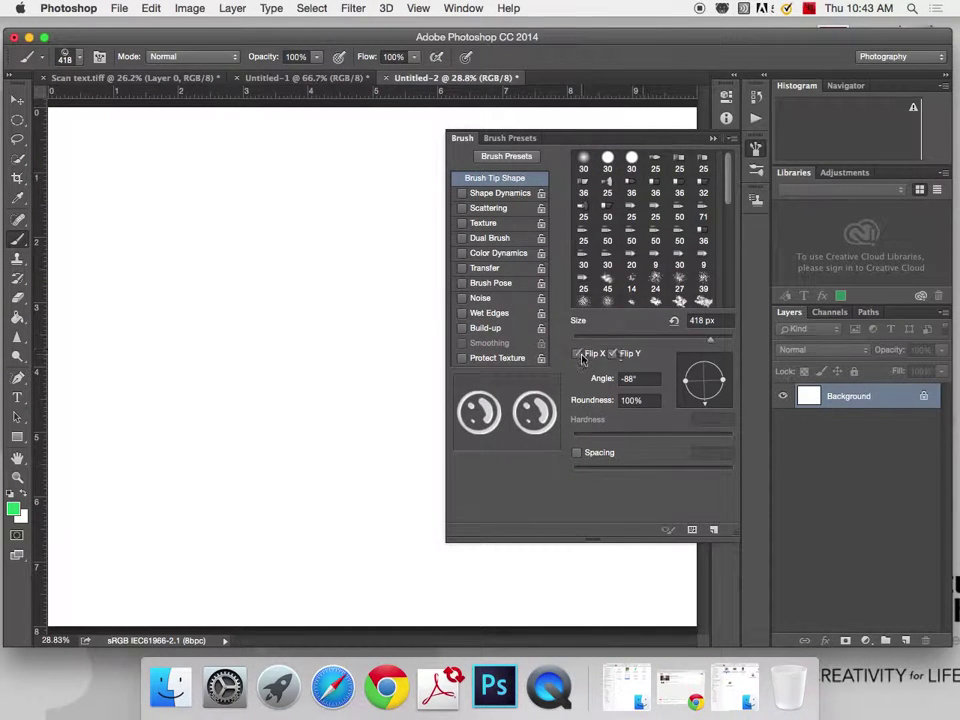
pyautogui.click(578, 354)
pyautogui.click(613, 354)
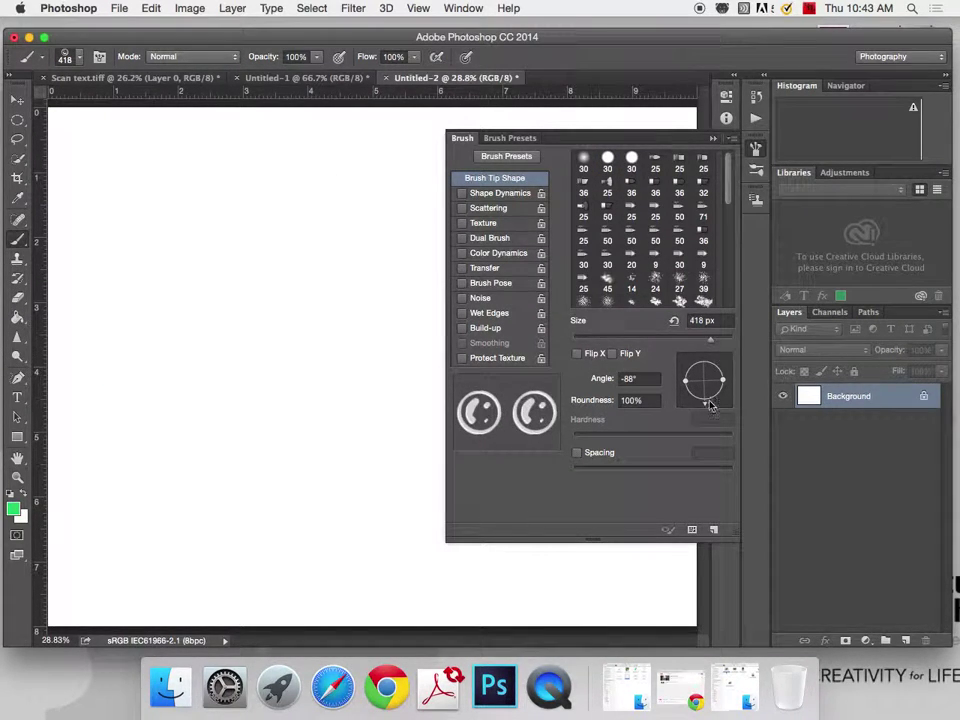
pyautogui.moveTo(608, 378); pyautogui.dragTo(605, 376)
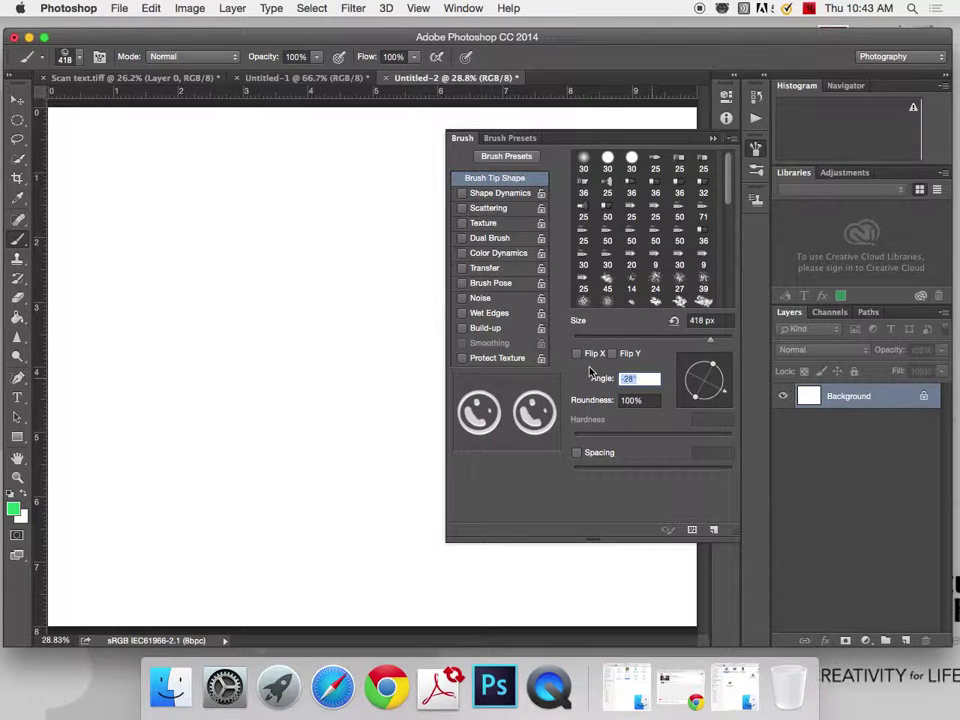
pyautogui.write('0')
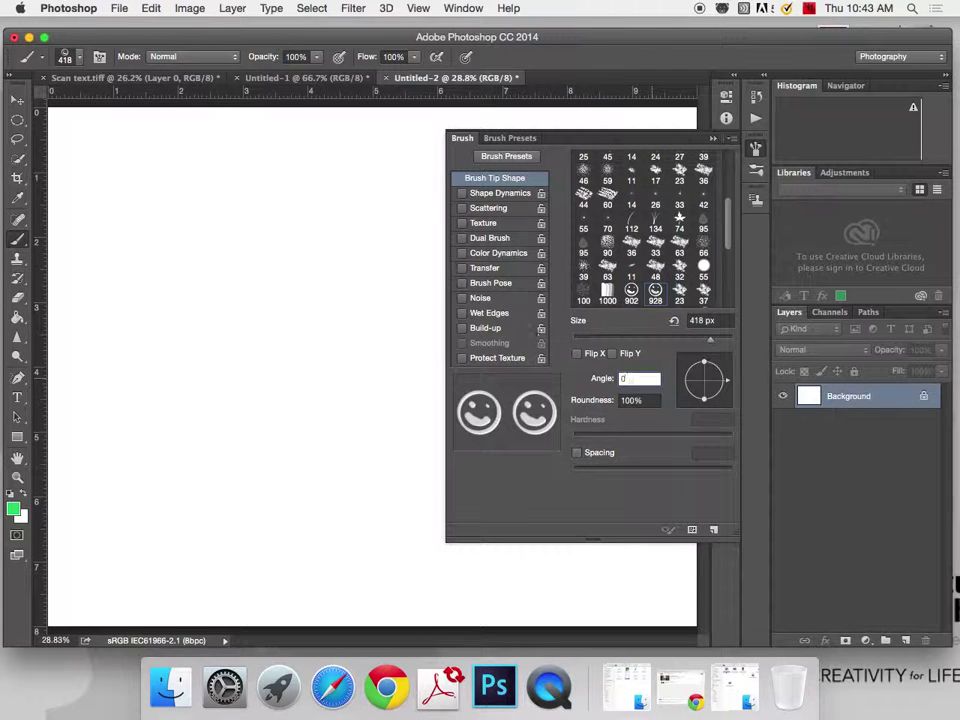
# Step: Try the tip spacing option on and off, paint a long winding smiley stroke without spacing, and undo it
pyautogui.click(577, 455)
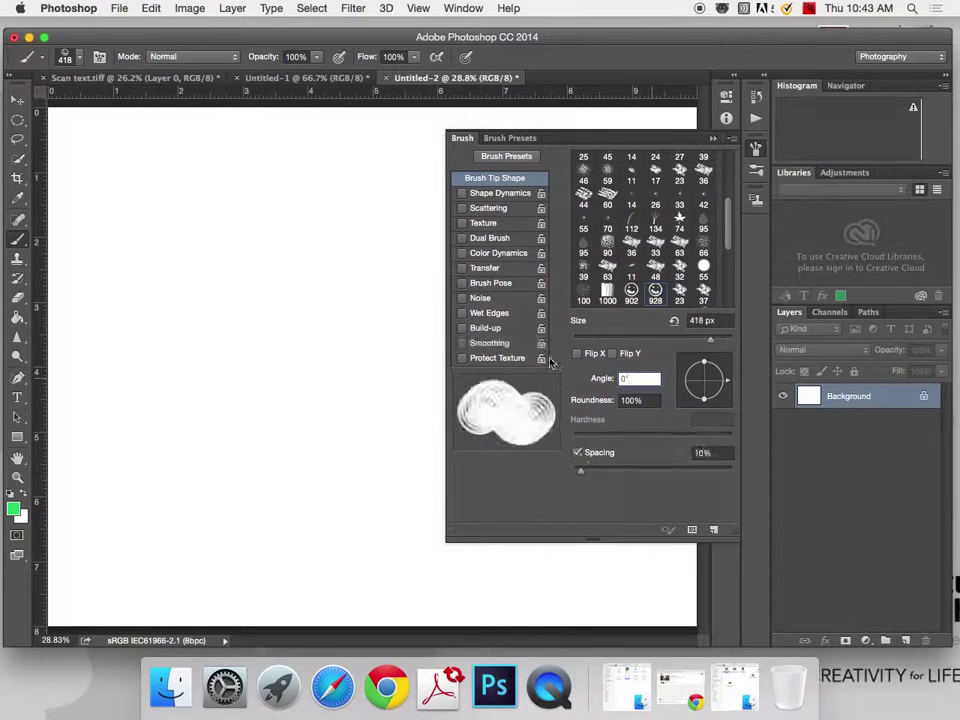
pyautogui.click(463, 343)
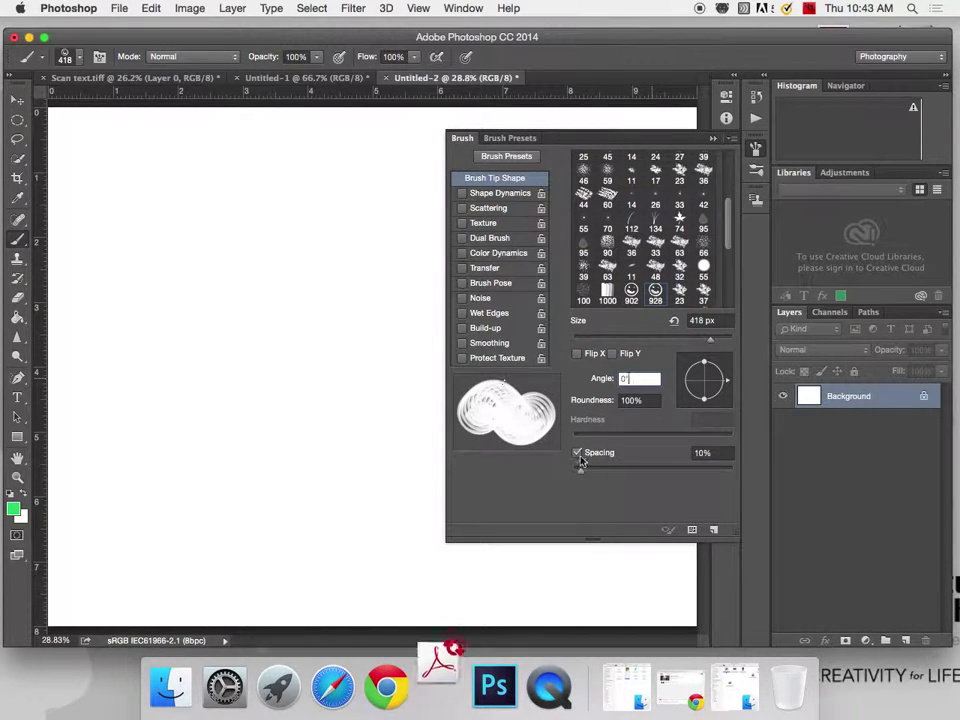
pyautogui.click(577, 455)
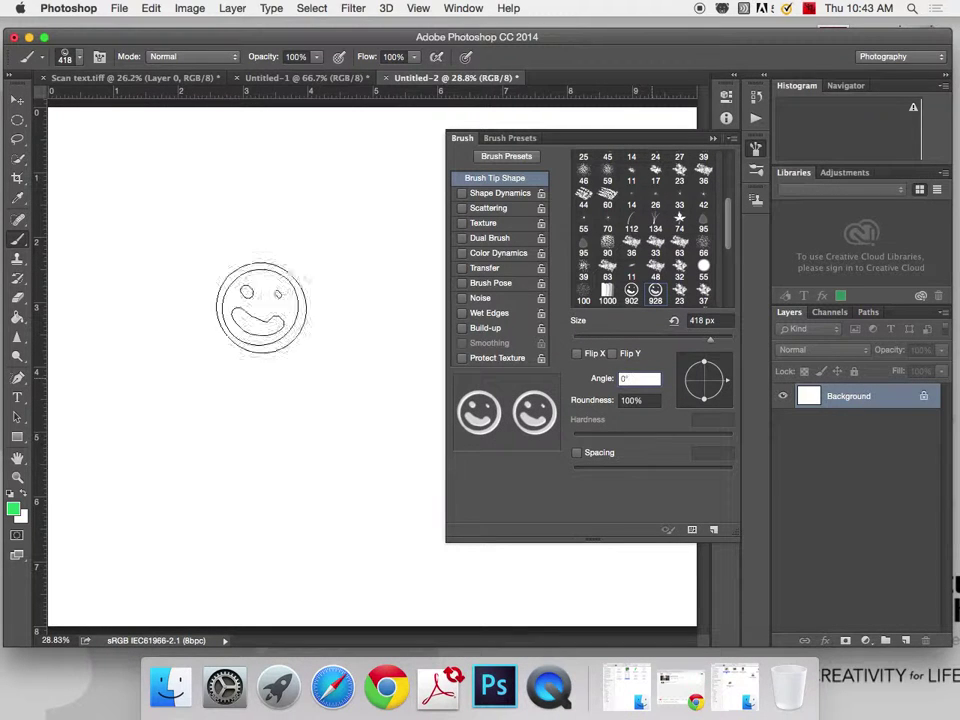
pyautogui.moveTo(130, 172)
pyautogui.mouseDown()
pyautogui.moveTo(176, 221)
pyautogui.moveTo(230, 325)
pyautogui.moveTo(317, 298)
pyautogui.moveTo(379, 186)
pyautogui.moveTo(381, 476)
pyautogui.moveTo(210, 505)
pyautogui.mouseUp()
pyautogui.press('super+z')
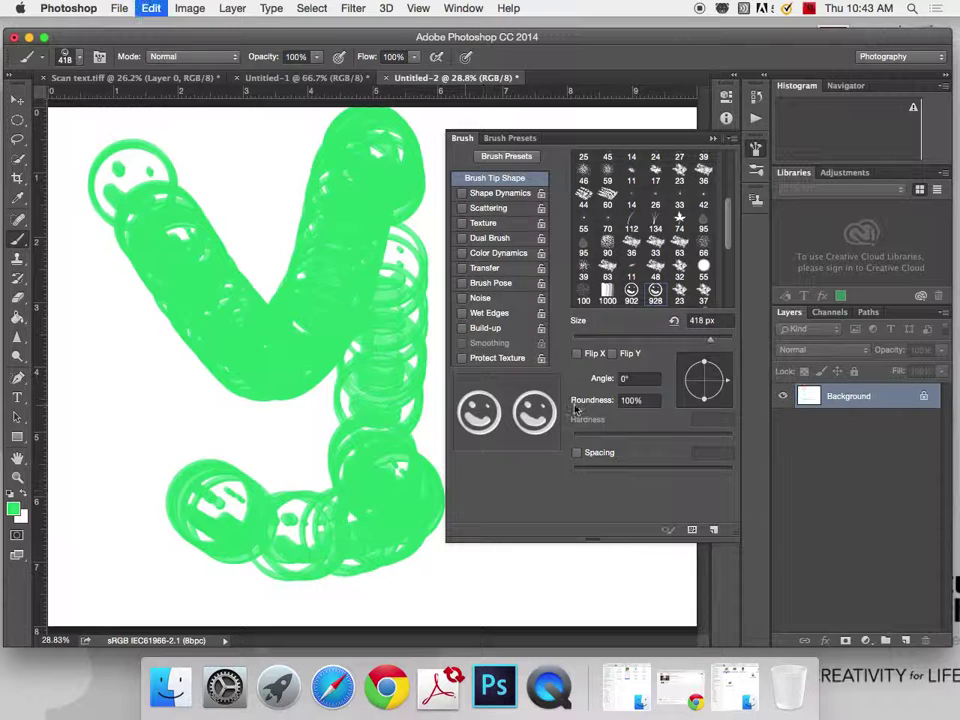
# Step: Turn on spacing at 157% and paint separate smileys over the blank canvas area, adding several single stamps
pyautogui.click(577, 453)
pyautogui.moveTo(587, 475); pyautogui.dragTo(675, 470)
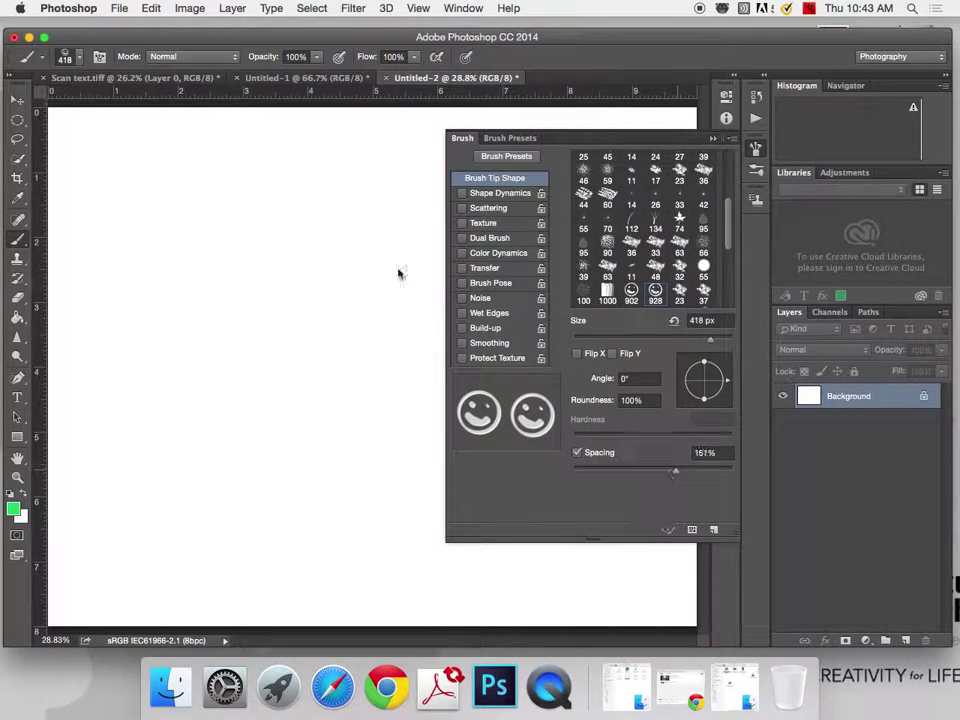
pyautogui.moveTo(118, 190)
pyautogui.mouseDown()
pyautogui.moveTo(306, 467)
pyautogui.moveTo(364, 456)
pyautogui.moveTo(385, 245)
pyautogui.mouseUp()
pyautogui.click(307, 186)
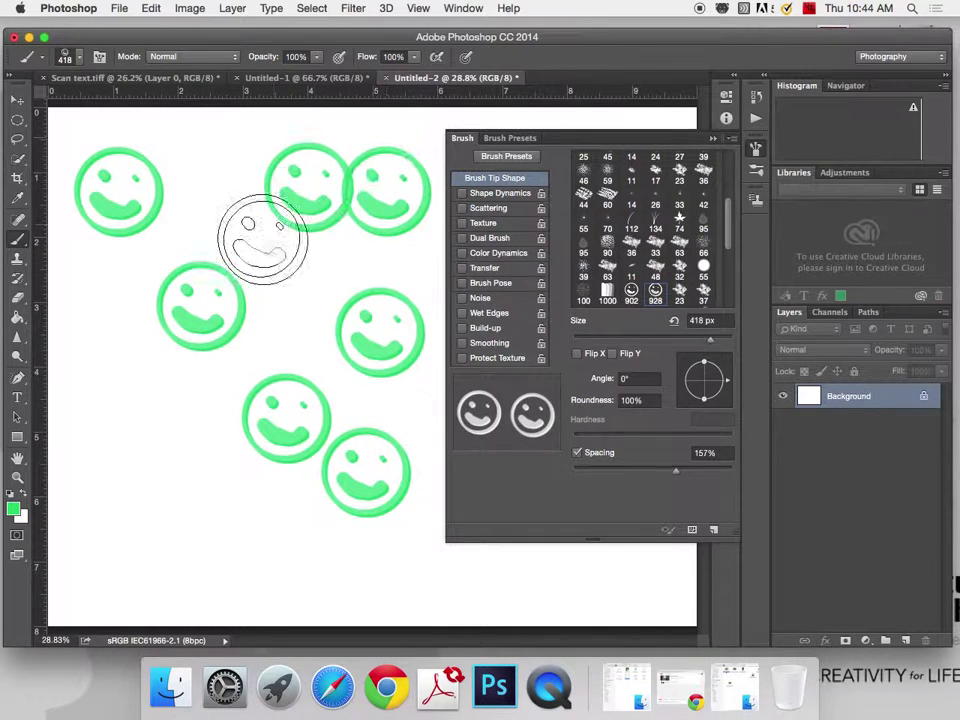
pyautogui.click(210, 298)
pyautogui.click(141, 412)
pyautogui.click(140, 530)
pyautogui.click(268, 566)
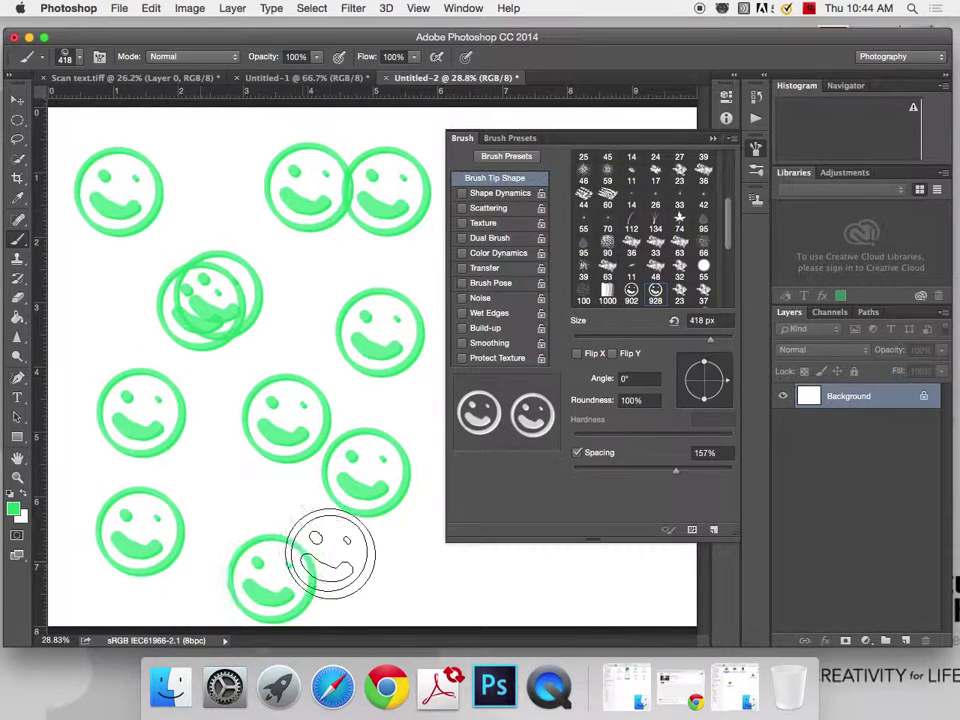
# Step: Undo all the spaced smileys
pyautogui.press('super+alt+z')
pyautogui.press('super+alt+z')
pyautogui.press('super+alt+z')
pyautogui.press('super+alt+z')
pyautogui.press('super+alt+z')
pyautogui.press('super+alt+z')
pyautogui.press('super+alt+z')
pyautogui.press('super+alt+z')
pyautogui.press('super+alt+z')
pyautogui.press('super+alt+z')
pyautogui.press('super+alt+z')
# Step: Lower the tip spacing to 8%, paint a dense winding smiley stroke, and undo it
pyautogui.moveTo(684, 475); pyautogui.dragTo(576, 472)
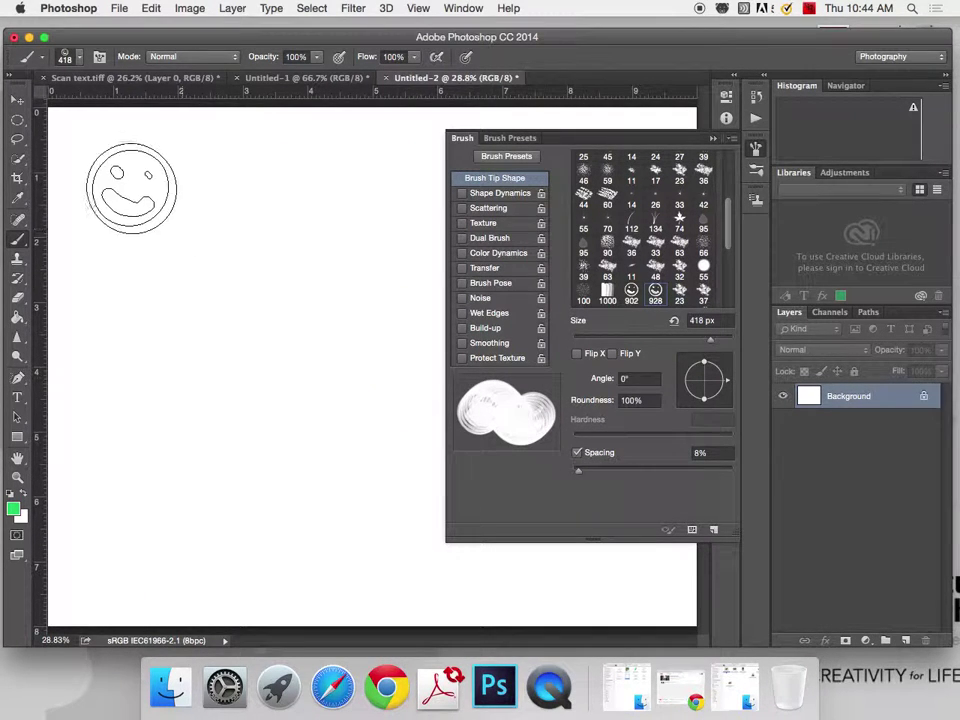
pyautogui.moveTo(100, 150)
pyautogui.mouseDown()
pyautogui.moveTo(310, 330)
pyautogui.moveTo(178, 418)
pyautogui.moveTo(178, 545)
pyautogui.mouseUp()
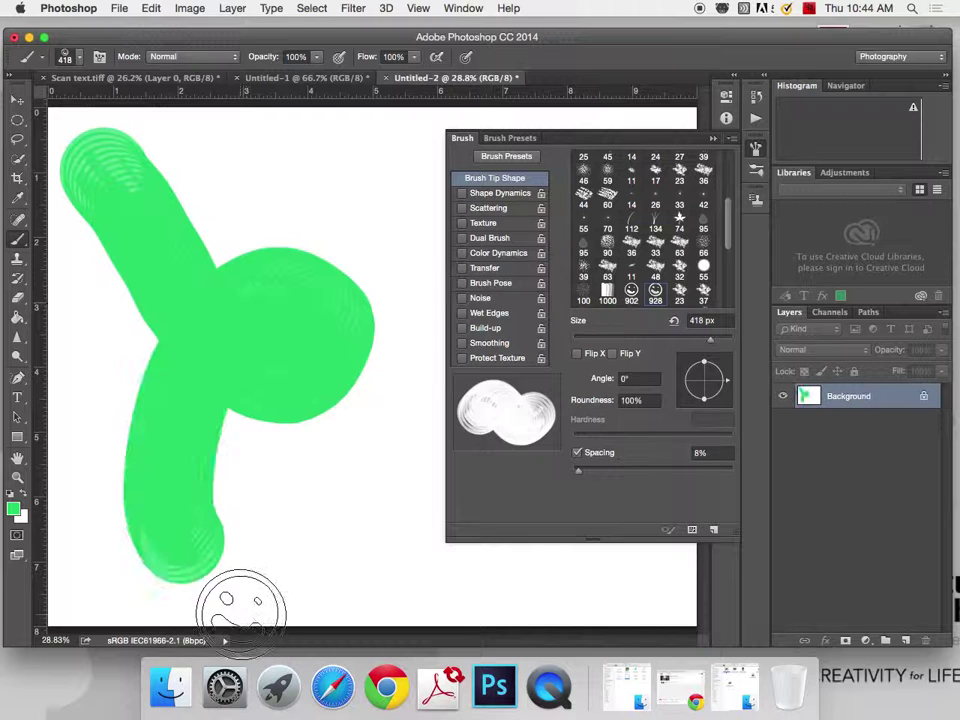
pyautogui.press('super+z')
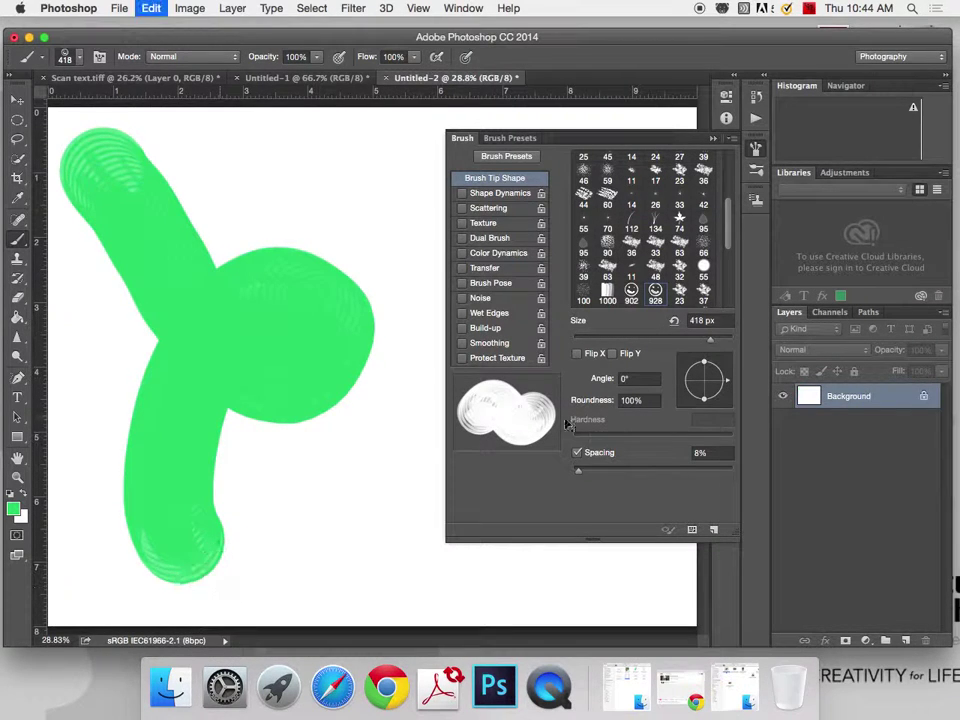
# Step: Turn the tip spacing off, paint a short diagonal smiley stroke, and undo it
pyautogui.click(578, 453)
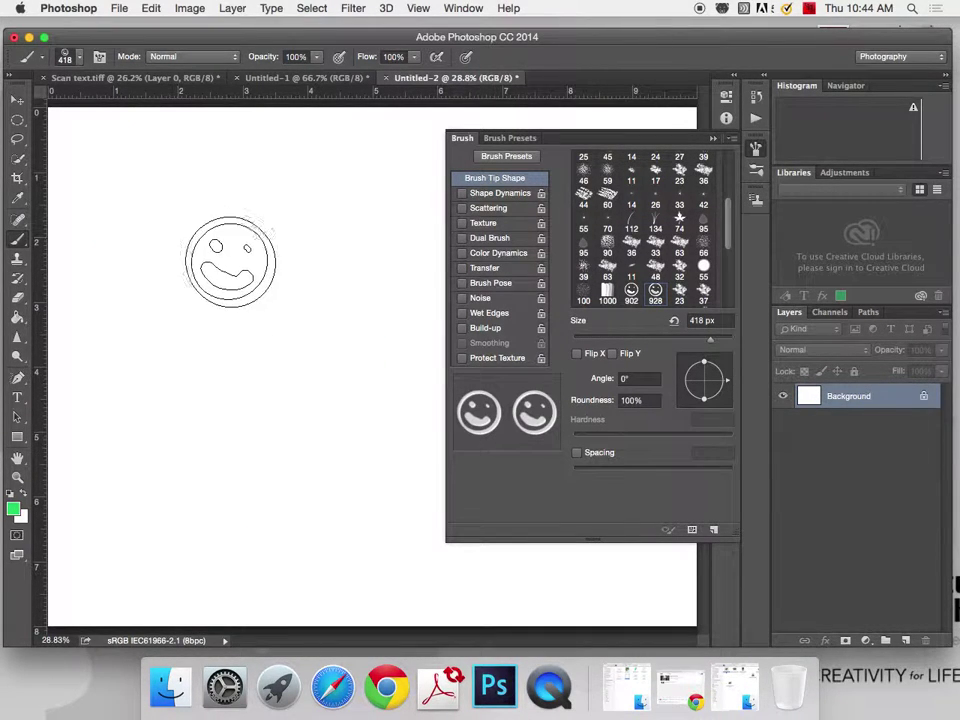
pyautogui.moveTo(151, 210)
pyautogui.mouseDown()
pyautogui.moveTo(228, 324)
pyautogui.moveTo(300, 383)
pyautogui.mouseUp()
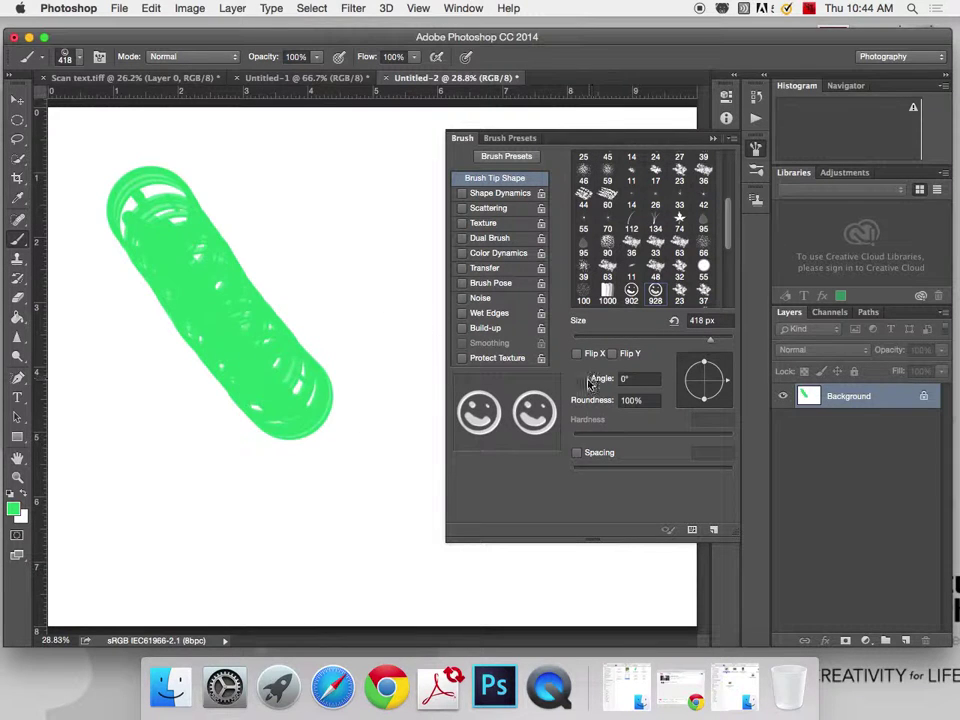
pyautogui.press('super+z')
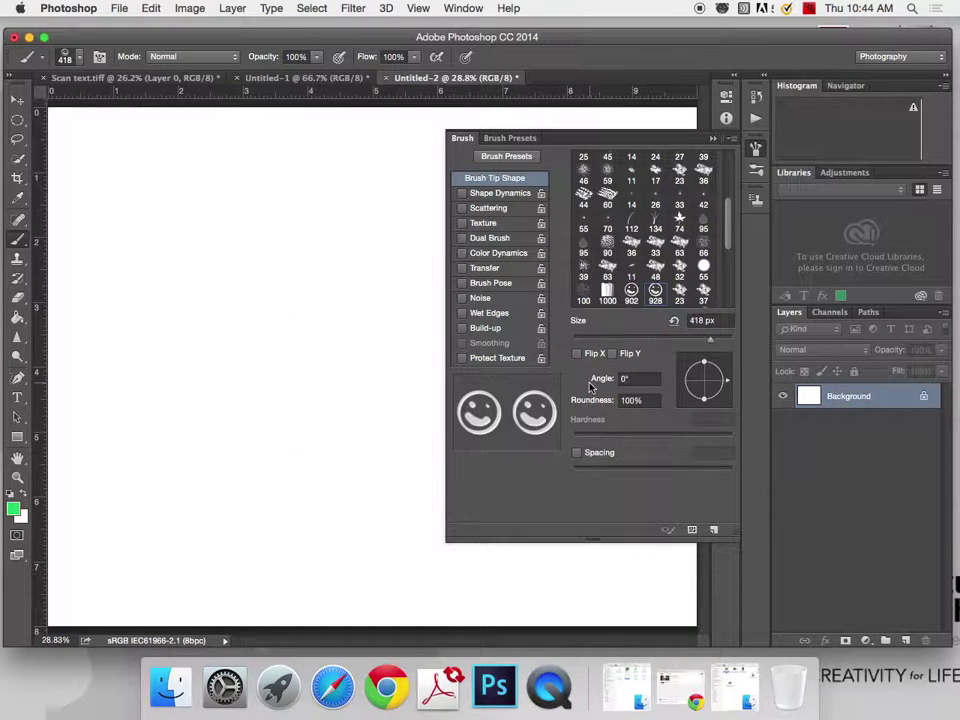
# Step: Enable Shape Dynamics, paint a stroke without jitter, and paint a curved stroke below it with size jitter at 61%
pyautogui.click(500, 193)
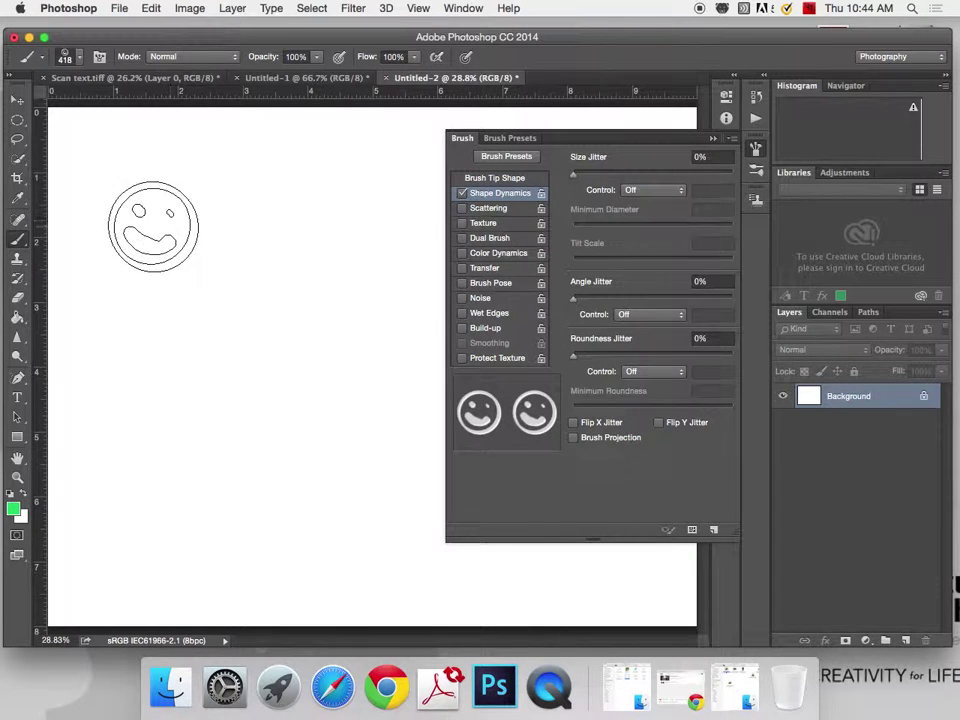
pyautogui.moveTo(139, 225); pyautogui.dragTo(345, 256)
pyautogui.moveTo(581, 178); pyautogui.dragTo(670, 182)
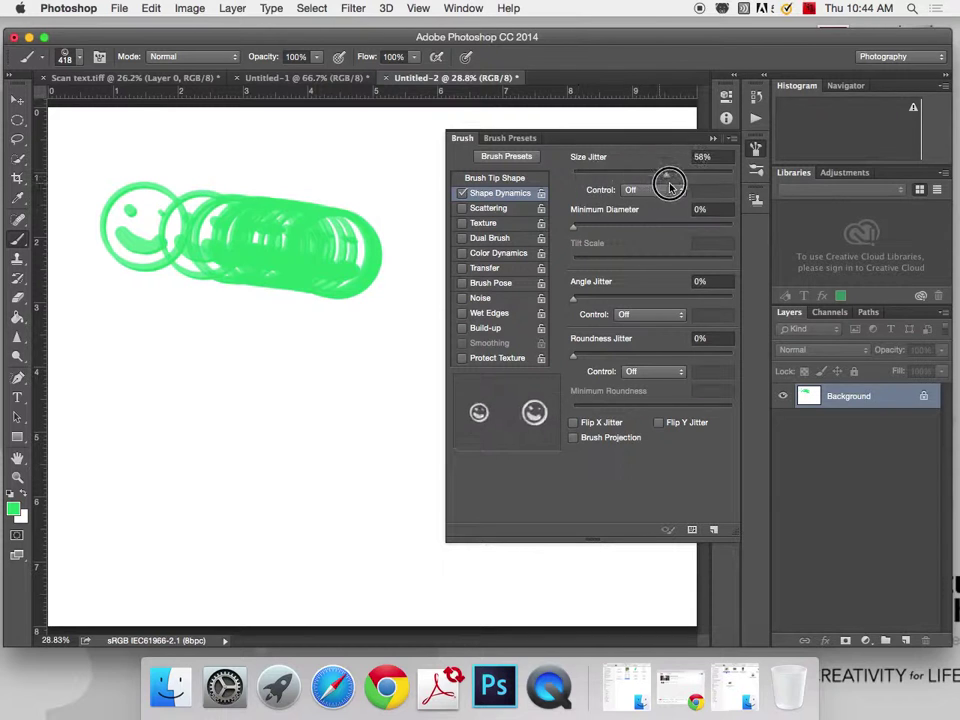
pyautogui.moveTo(97, 358)
pyautogui.mouseDown()
pyautogui.moveTo(253, 378)
pyautogui.moveTo(302, 402)
pyautogui.moveTo(318, 481)
pyautogui.moveTo(297, 509)
pyautogui.moveTo(205, 512)
pyautogui.mouseUp()
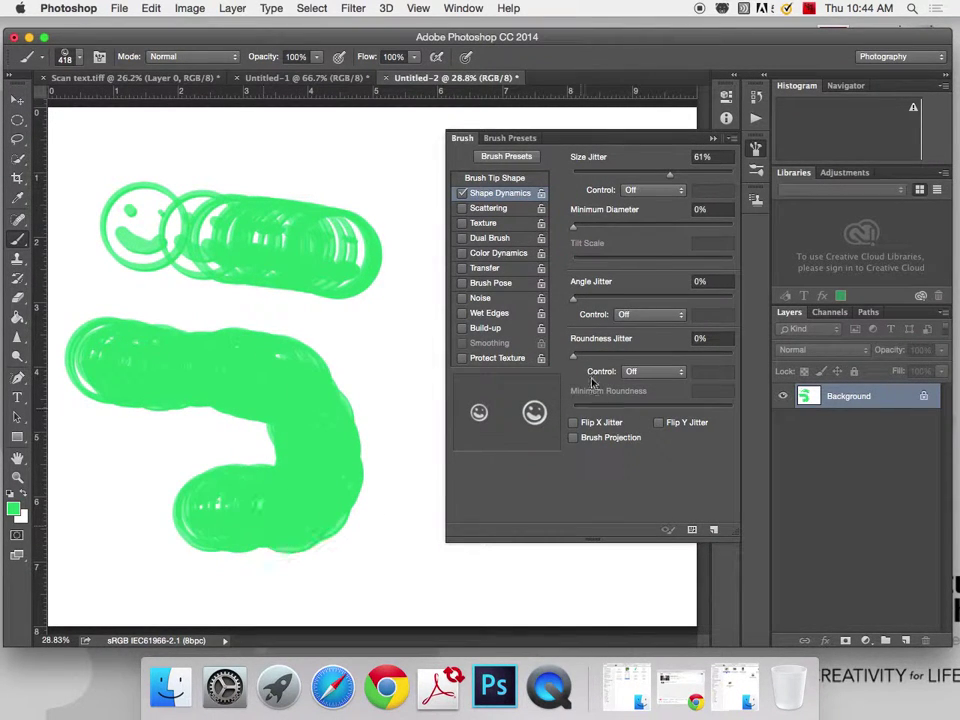
# Step: Set the brush tip spacing to 154% and undo both smiley strokes
pyautogui.click(495, 177)
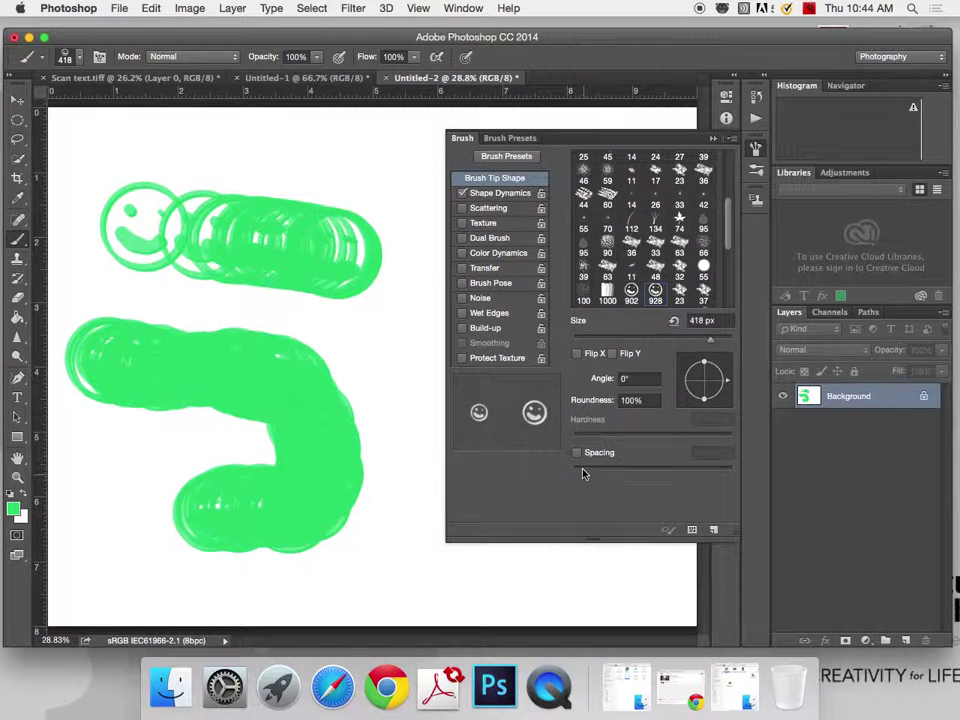
pyautogui.moveTo(584, 474); pyautogui.dragTo(675, 476)
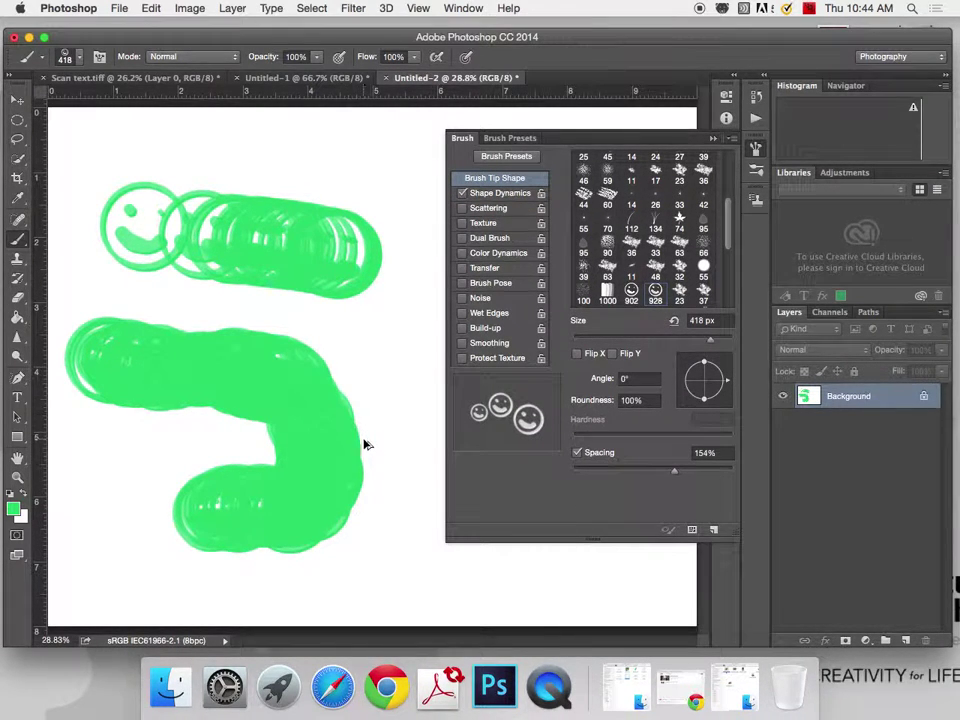
pyautogui.press('alt+super+z')
pyautogui.press('alt+super+z')
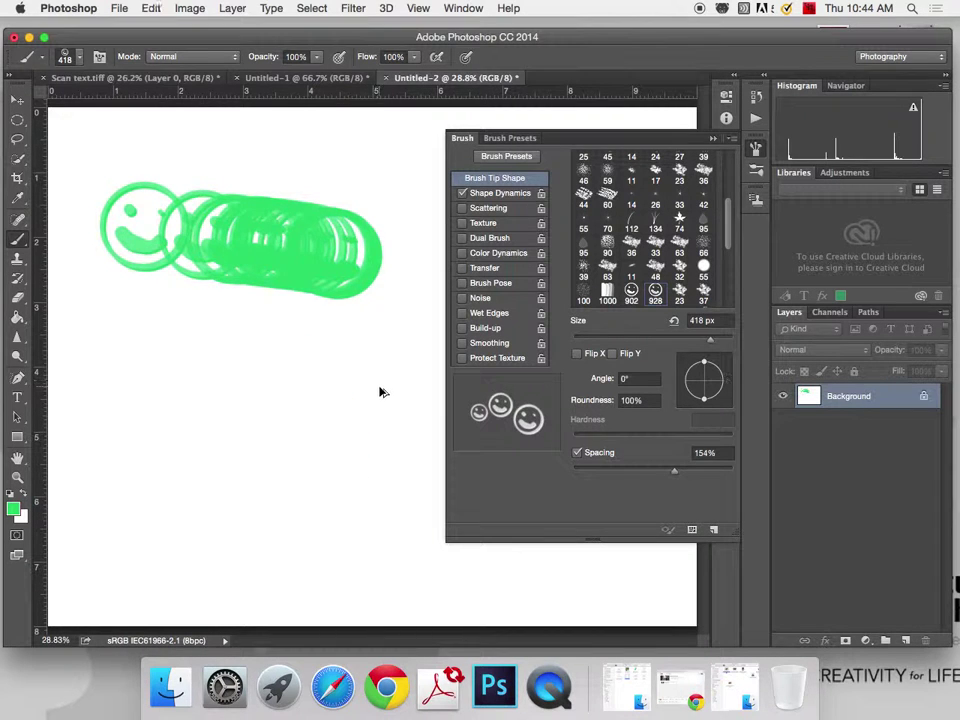
# Step: Raise the size jitter to 84%, paint a winding trail of smileys in varying sizes, and clear the canvas
pyautogui.click(497, 193)
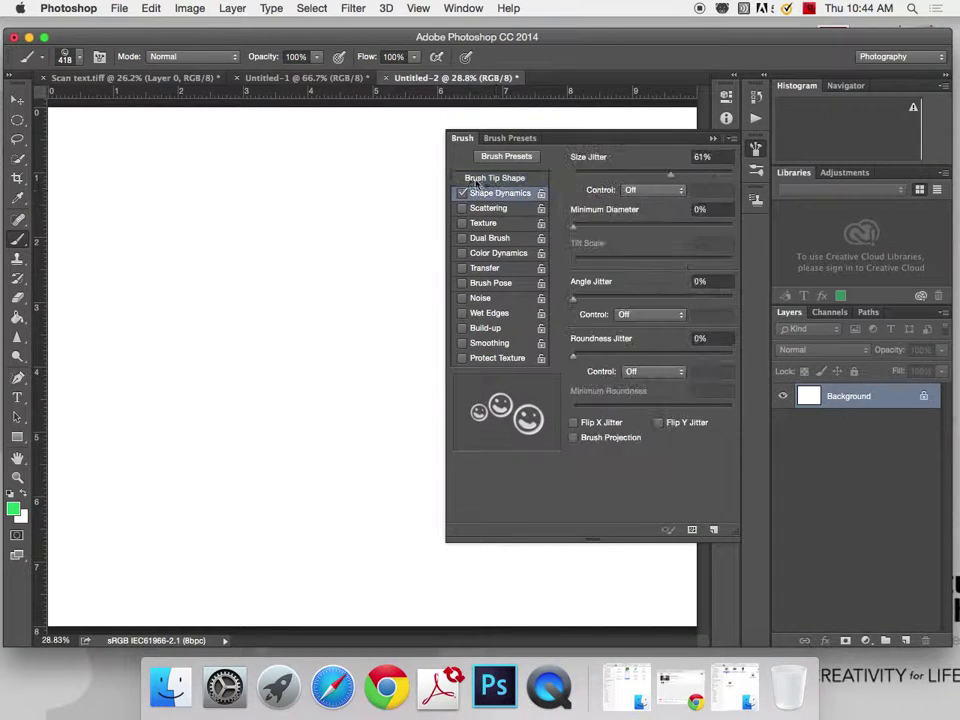
pyautogui.moveTo(674, 182); pyautogui.dragTo(703, 176)
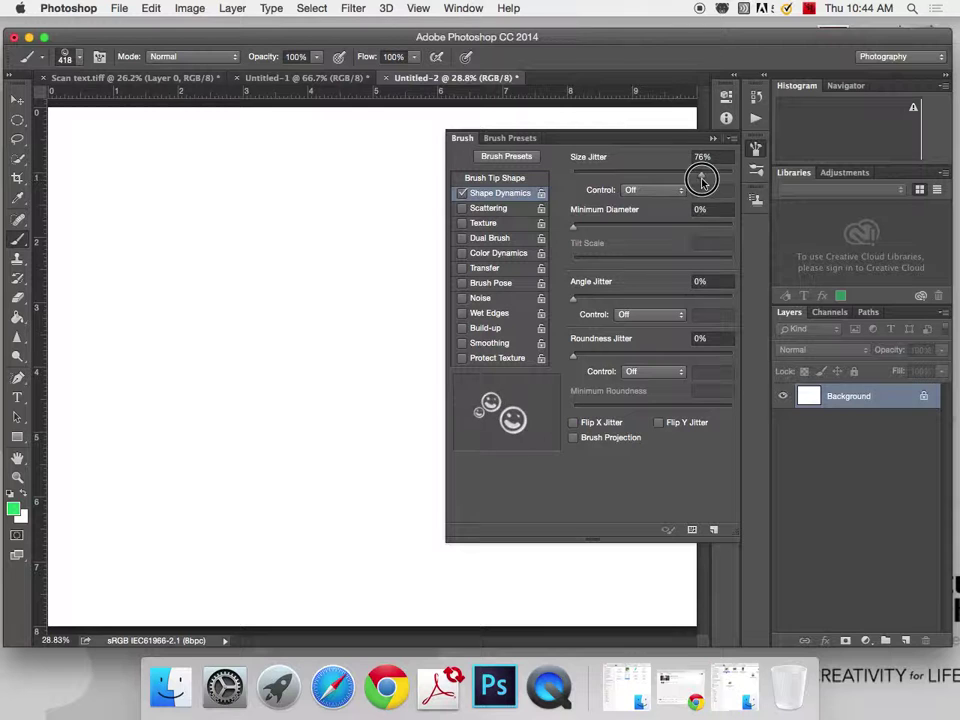
pyautogui.moveTo(101, 176)
pyautogui.mouseDown()
pyautogui.moveTo(215, 210)
pyautogui.moveTo(358, 198)
pyautogui.moveTo(396, 239)
pyautogui.moveTo(421, 293)
pyautogui.moveTo(411, 349)
pyautogui.moveTo(373, 363)
pyautogui.moveTo(301, 375)
pyautogui.moveTo(173, 358)
pyautogui.moveTo(139, 370)
pyautogui.moveTo(126, 427)
pyautogui.moveTo(209, 515)
pyautogui.mouseUp()
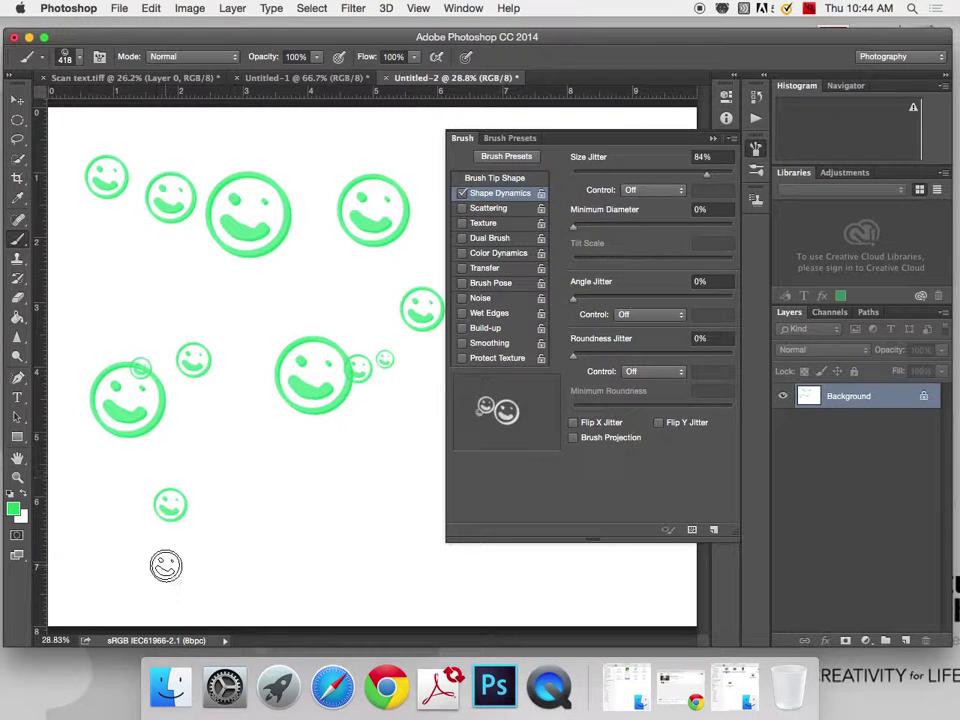
pyautogui.press('super+BackSpace')
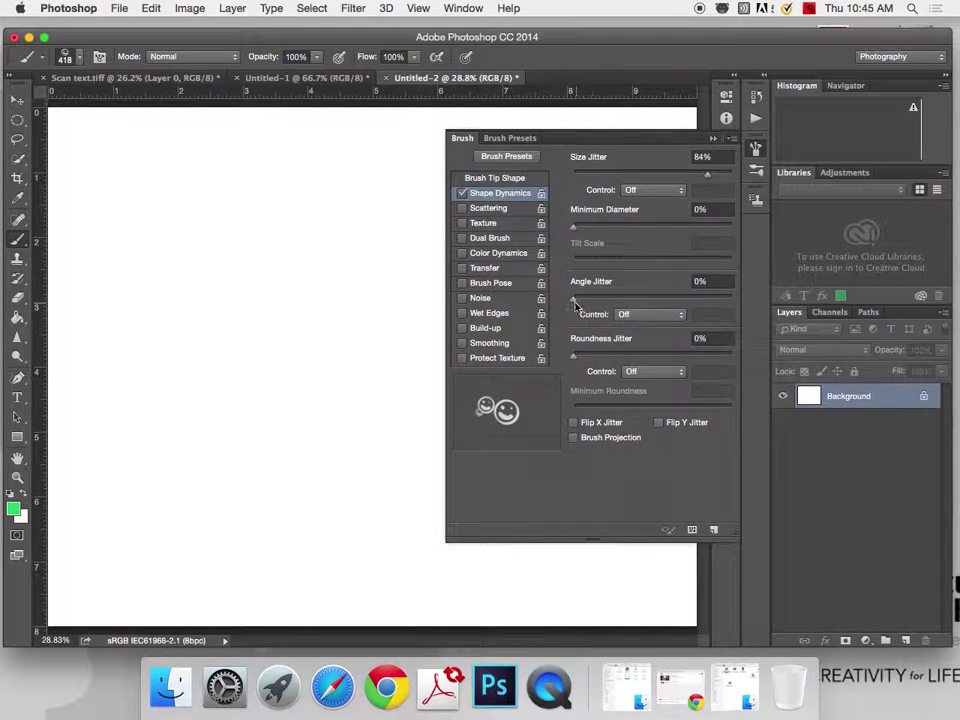
# Step: Set size jitter to 0% and angle jitter to 48%, and stamp seven randomly rotated smileys in a loose loop
pyautogui.moveTo(575, 303)
pyautogui.mouseDown()
pyautogui.moveTo(681, 304)
pyautogui.moveTo(664, 308)
pyautogui.moveTo(664, 120)
pyautogui.moveTo(432, 133)
pyautogui.moveTo(512, 129)
pyautogui.moveTo(574, 154)
pyautogui.moveTo(430, 140)
pyautogui.mouseUp()
pyautogui.moveTo(690, 186)
pyautogui.mouseDown()
pyautogui.moveTo(690, 167)
pyautogui.moveTo(565, 180)
pyautogui.mouseUp()
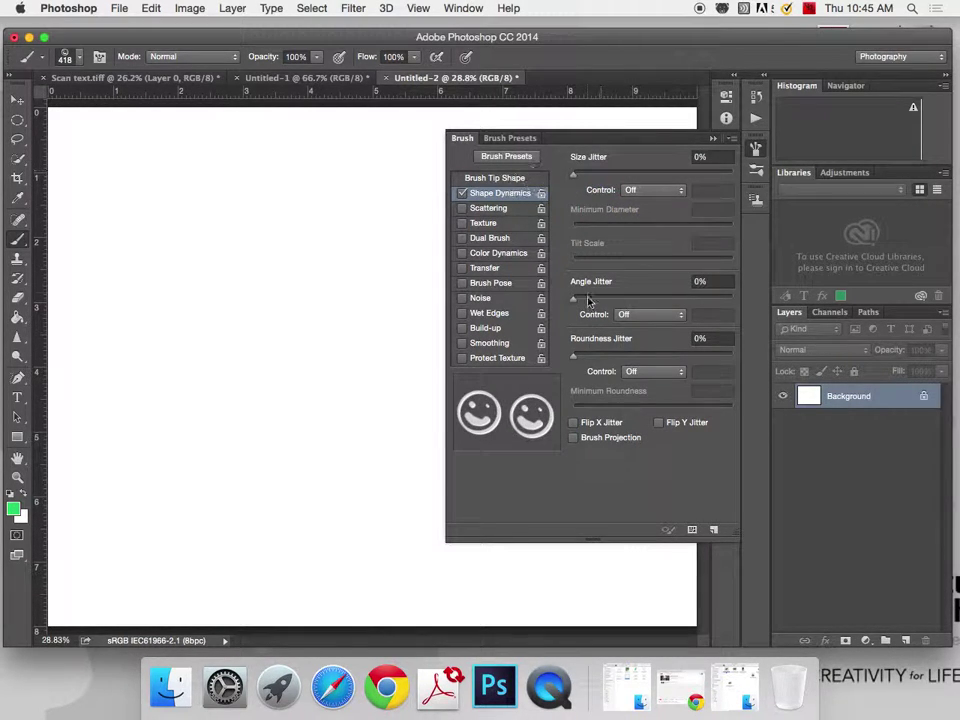
pyautogui.moveTo(577, 303)
pyautogui.mouseDown()
pyautogui.moveTo(673, 304)
pyautogui.moveTo(648, 304)
pyautogui.mouseUp()
pyautogui.click(111, 195)
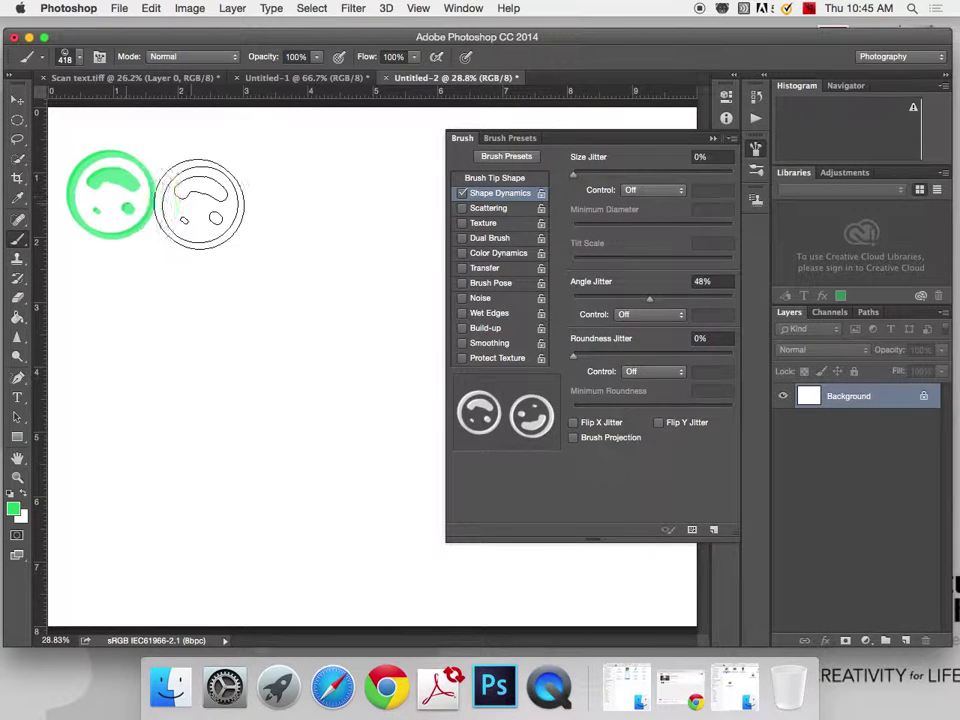
pyautogui.click(245, 208)
pyautogui.click(340, 290)
pyautogui.click(370, 421)
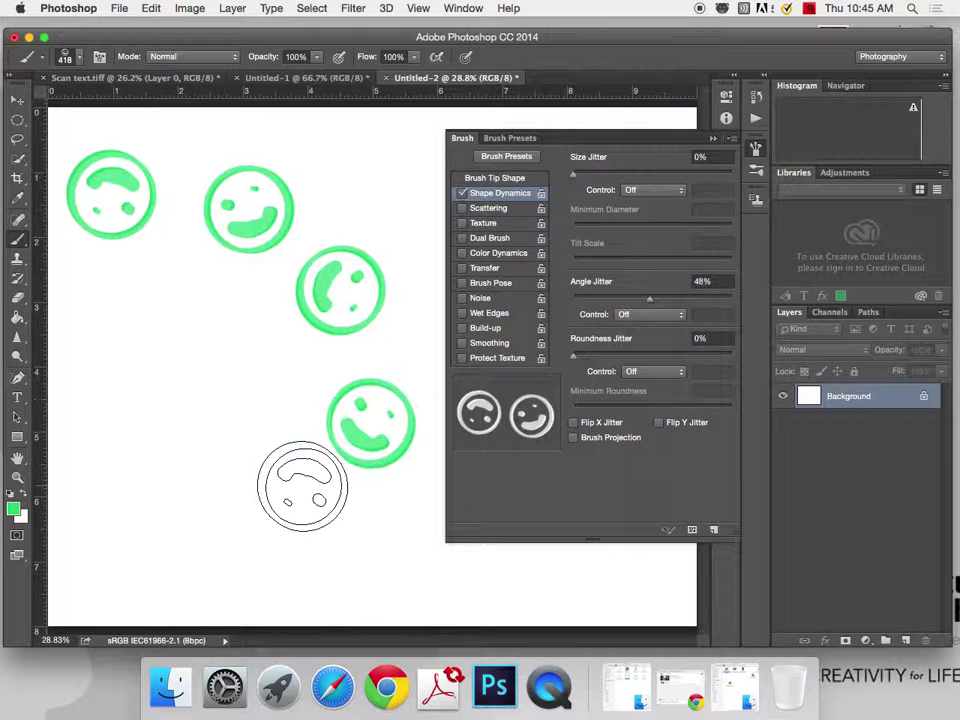
pyautogui.click(265, 482)
pyautogui.click(165, 398)
pyautogui.click(215, 285)
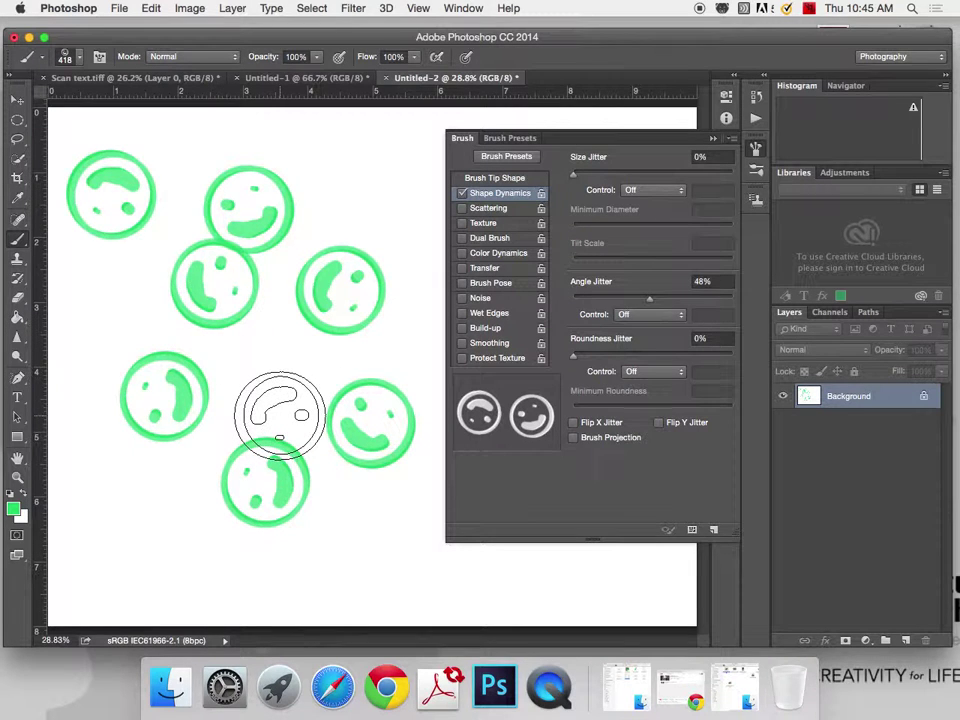
# Step: Clear the entire canvas, remove the selection, and show the brush presets
pyautogui.press('super+a')
pyautogui.press('BackSpace')
pyautogui.press('super+d')
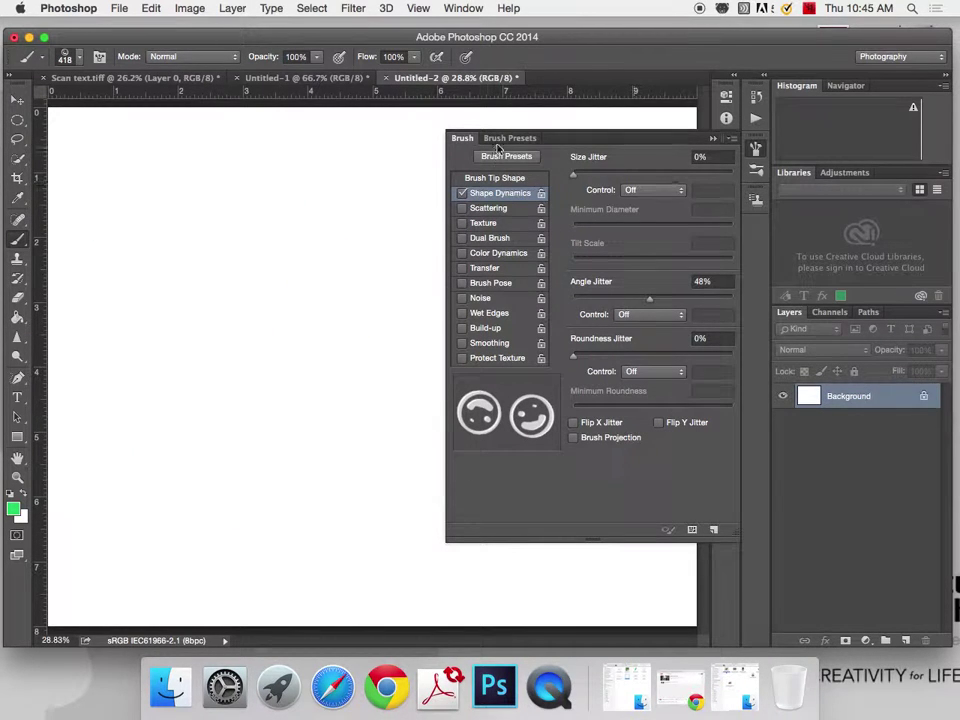
pyautogui.click(511, 138)
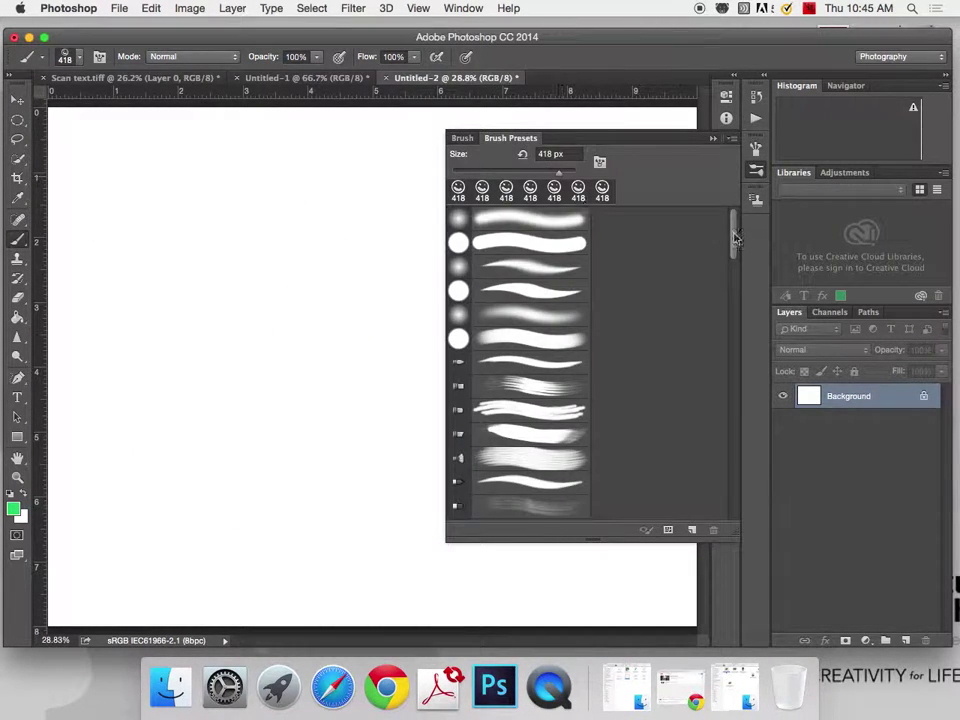
# Step: Select the 74 px scattered maple leaf preset, show its brush settings, and paint a downward-sloping trail of leaves
pyautogui.moveTo(735, 237)
pyautogui.mouseDown()
pyautogui.moveTo(735, 598)
pyautogui.moveTo(736, 460)
pyautogui.mouseUp()
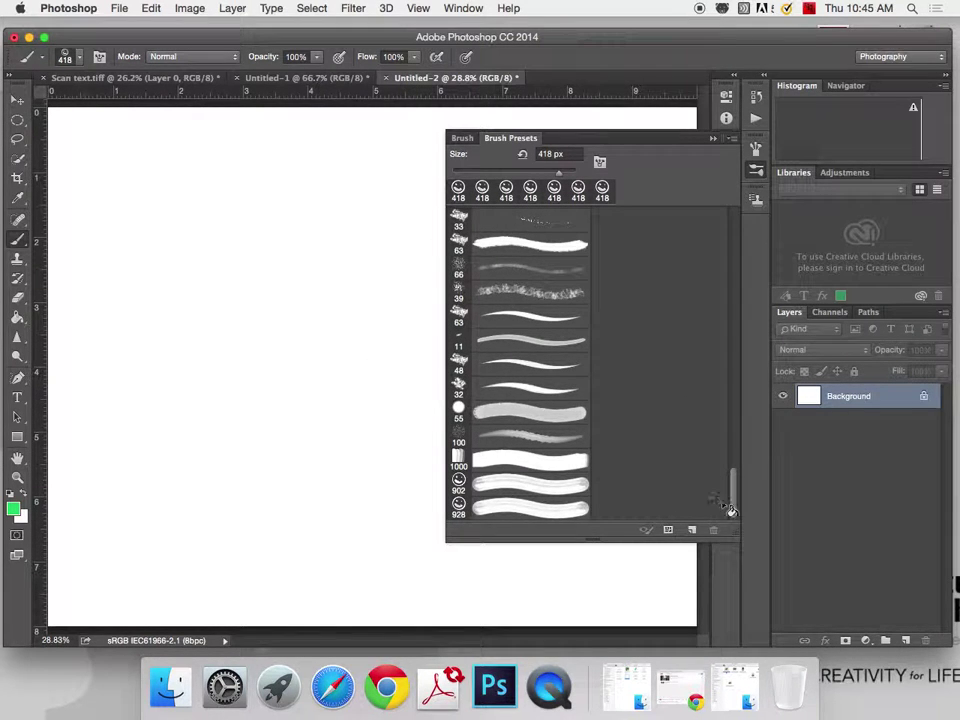
pyautogui.moveTo(733, 503); pyautogui.dragTo(735, 452)
pyautogui.click(530, 314)
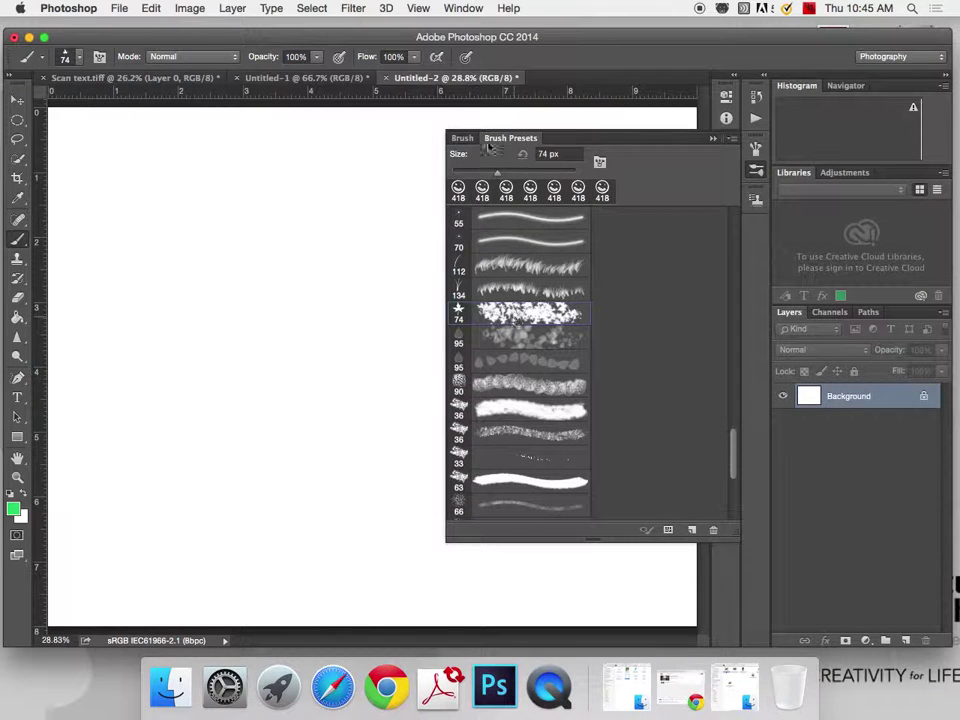
pyautogui.press('F5')
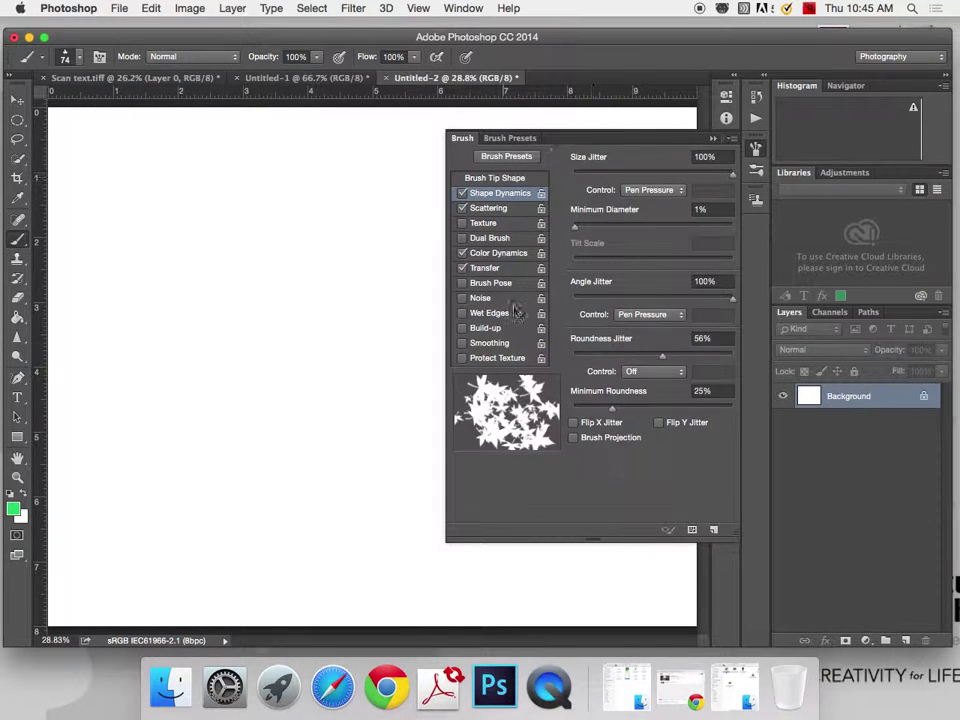
pyautogui.moveTo(110, 190)
pyautogui.mouseDown()
pyautogui.moveTo(321, 306)
pyautogui.moveTo(338, 305)
pyautogui.mouseUp()
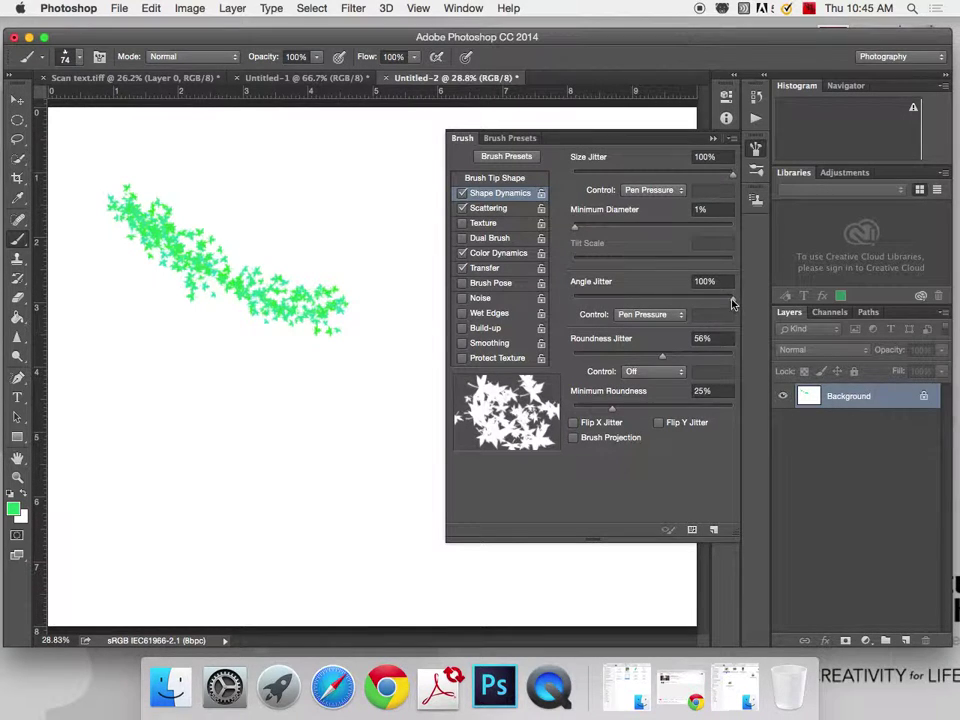
# Step: Set the angle jitter to 0%, paint a horizontal leaf stroke below the first one, and undo that stroke
pyautogui.moveTo(731, 300); pyautogui.dragTo(570, 297)
pyautogui.moveTo(155, 400); pyautogui.dragTo(355, 428)
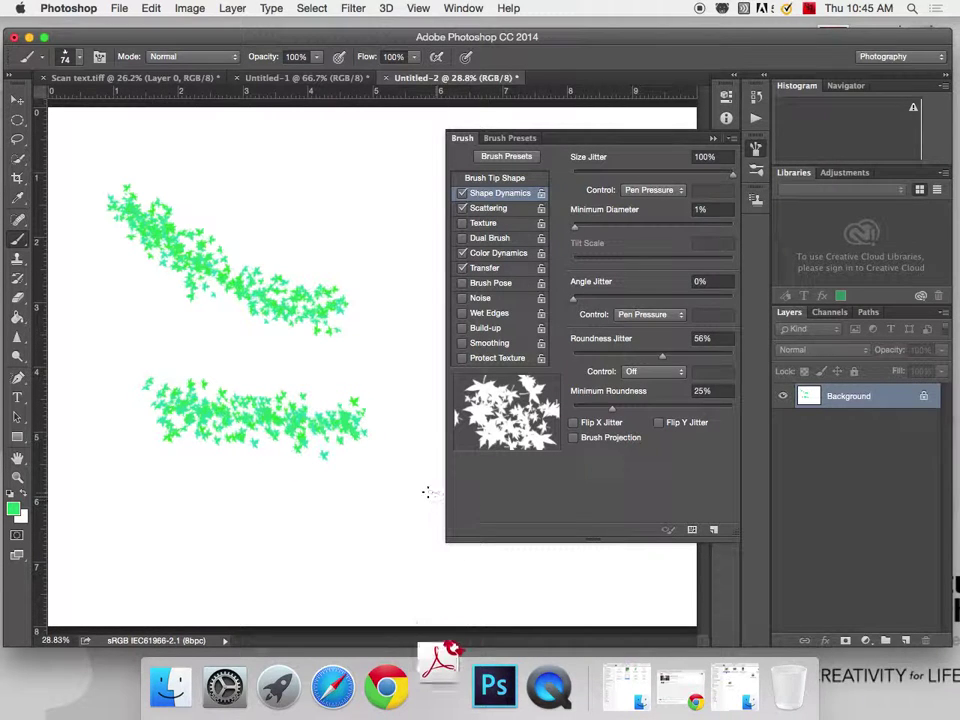
pyautogui.press('super+z')
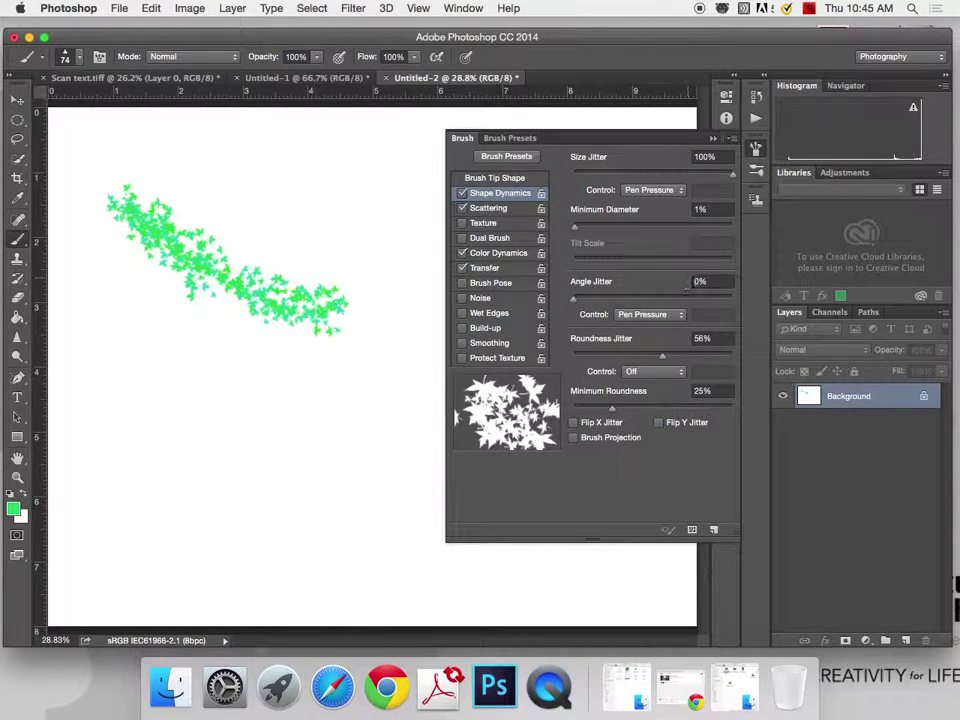
# Step: Set the leaf brush's angle jitter to 100% and its roundness jitter to 72%
pyautogui.moveTo(630, 300); pyautogui.dragTo(735, 298)
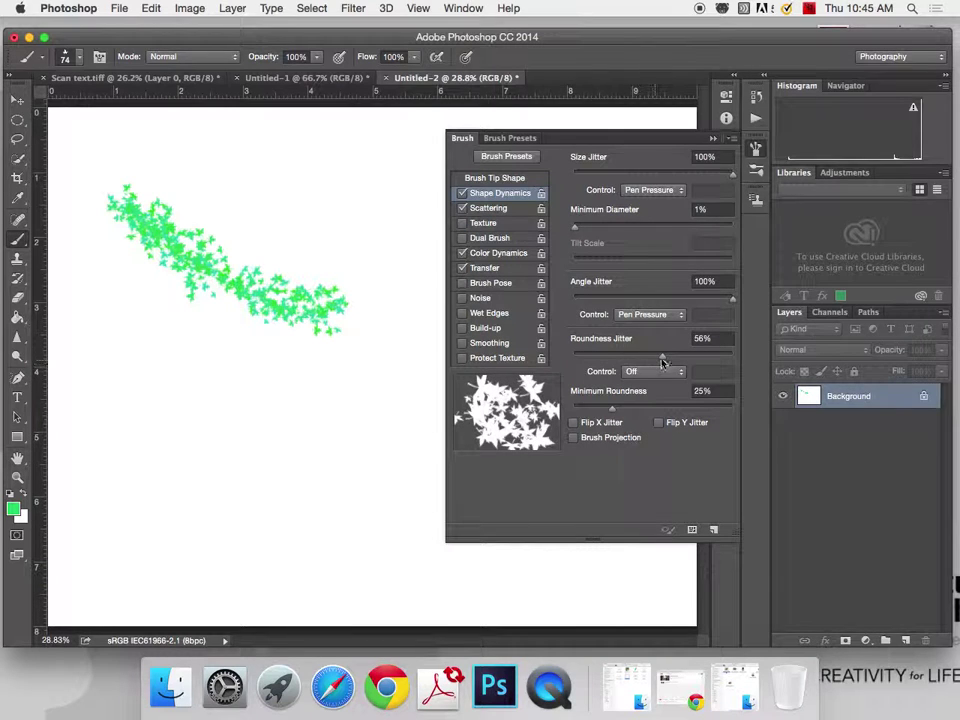
pyautogui.moveTo(661, 362); pyautogui.dragTo(688, 358)
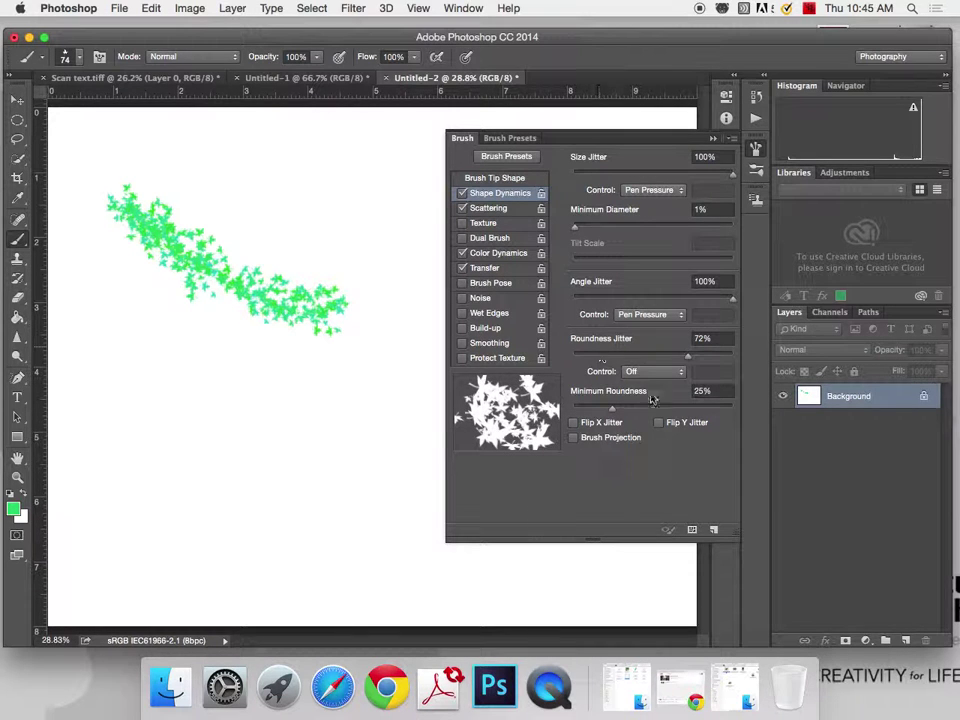
# Step: Compare scattering counts by painting a sparse leaf stroke with count 1 and a dense one below it with count 12
pyautogui.click(510, 208)
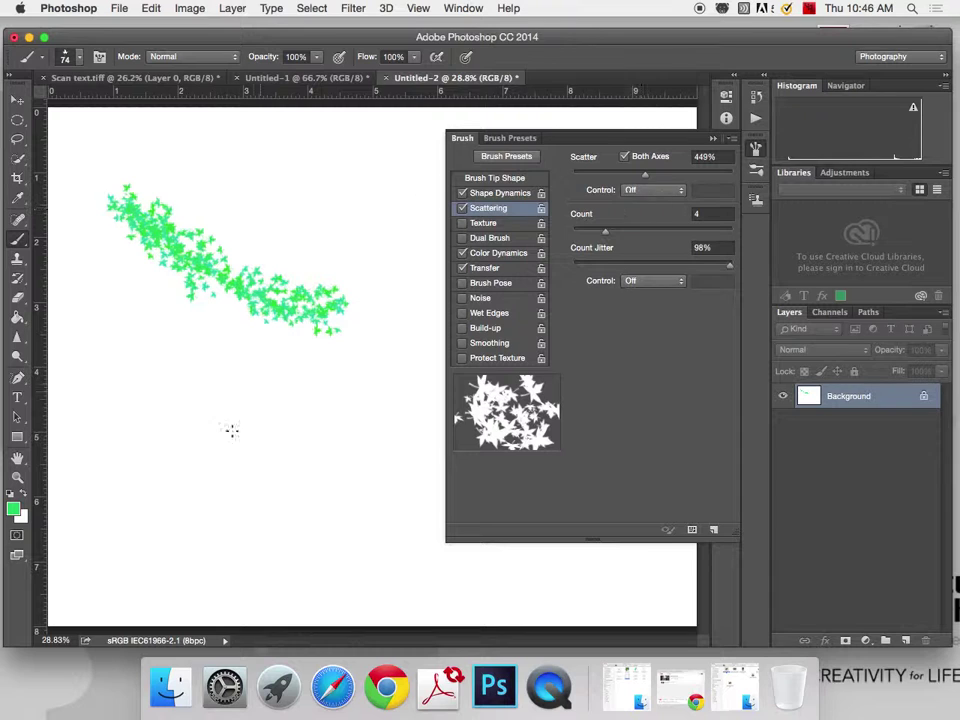
pyautogui.moveTo(613, 232)
pyautogui.mouseDown()
pyautogui.moveTo(686, 236)
pyautogui.moveTo(540, 232)
pyautogui.mouseUp()
pyautogui.moveTo(179, 405); pyautogui.dragTo(336, 407)
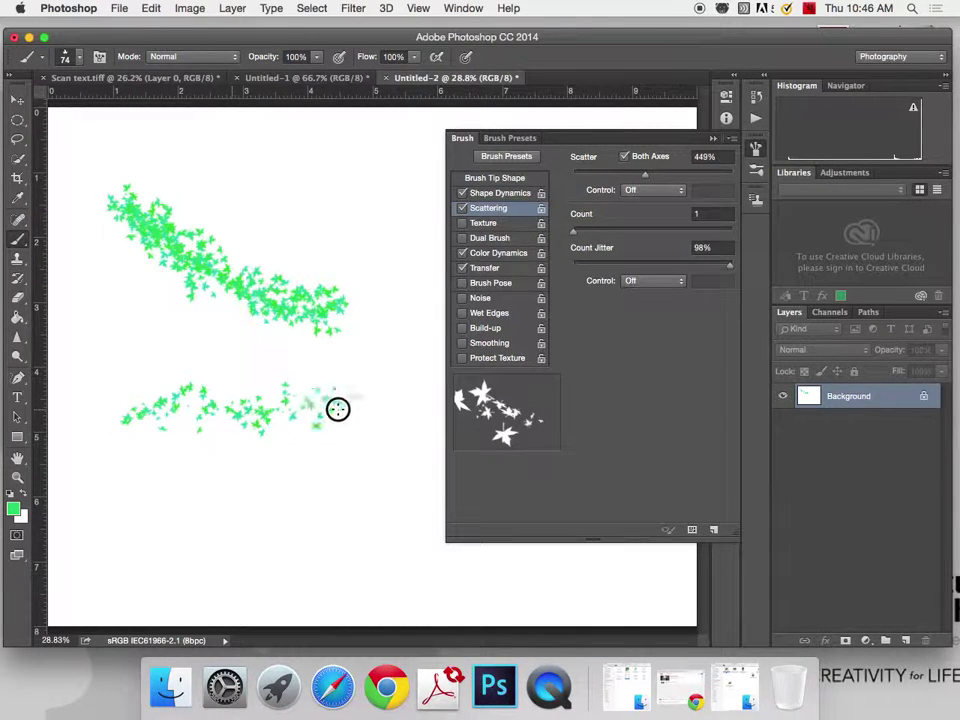
pyautogui.moveTo(570, 235); pyautogui.dragTo(686, 260)
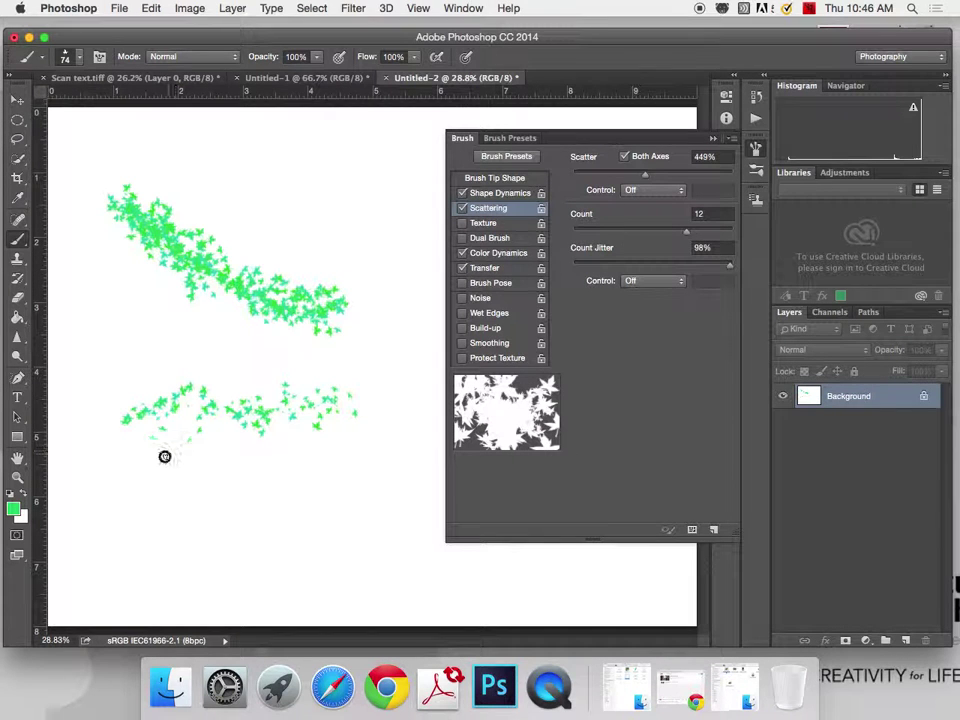
pyautogui.moveTo(150, 455)
pyautogui.mouseDown()
pyautogui.moveTo(395, 491)
pyautogui.moveTo(370, 477)
pyautogui.moveTo(460, 535)
pyautogui.mouseUp()
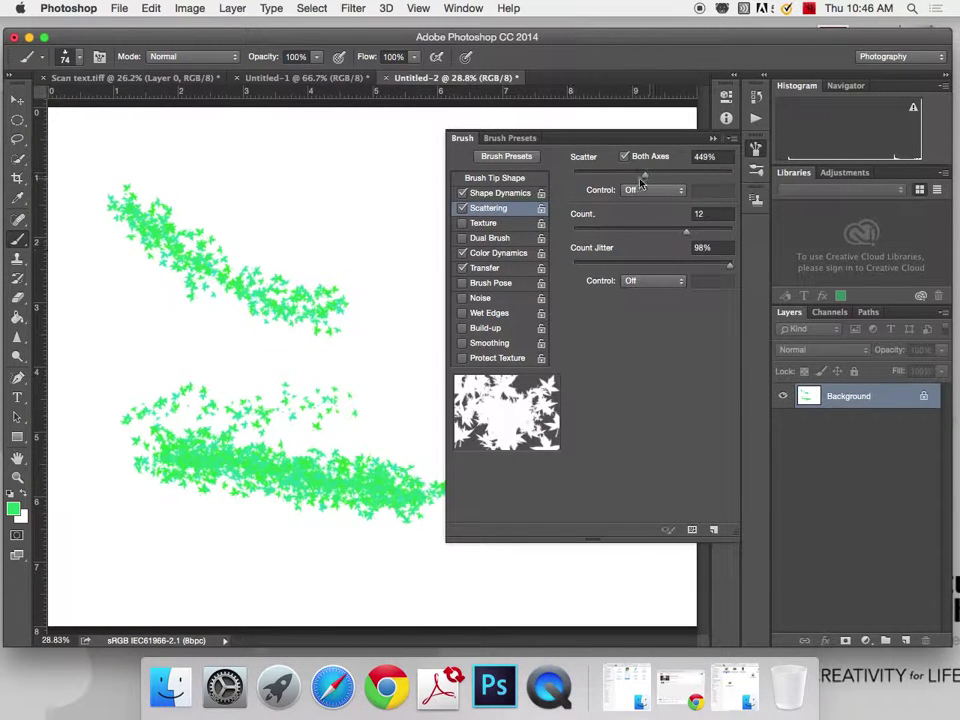
# Step: Set the scatter to 1000% and the count to 1, and paint a widely dispersed leaf stroke across the canvas top
pyautogui.moveTo(643, 178)
pyautogui.mouseDown()
pyautogui.moveTo(572, 170)
pyautogui.moveTo(696, 156)
pyautogui.moveTo(733, 172)
pyautogui.mouseUp()
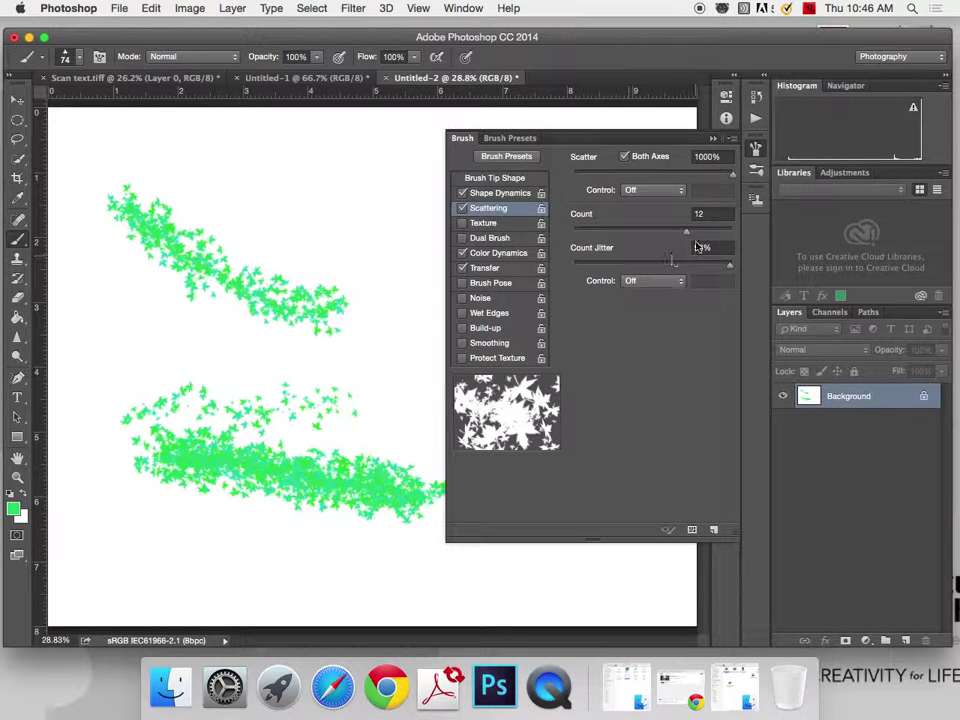
pyautogui.moveTo(681, 231); pyautogui.dragTo(519, 233)
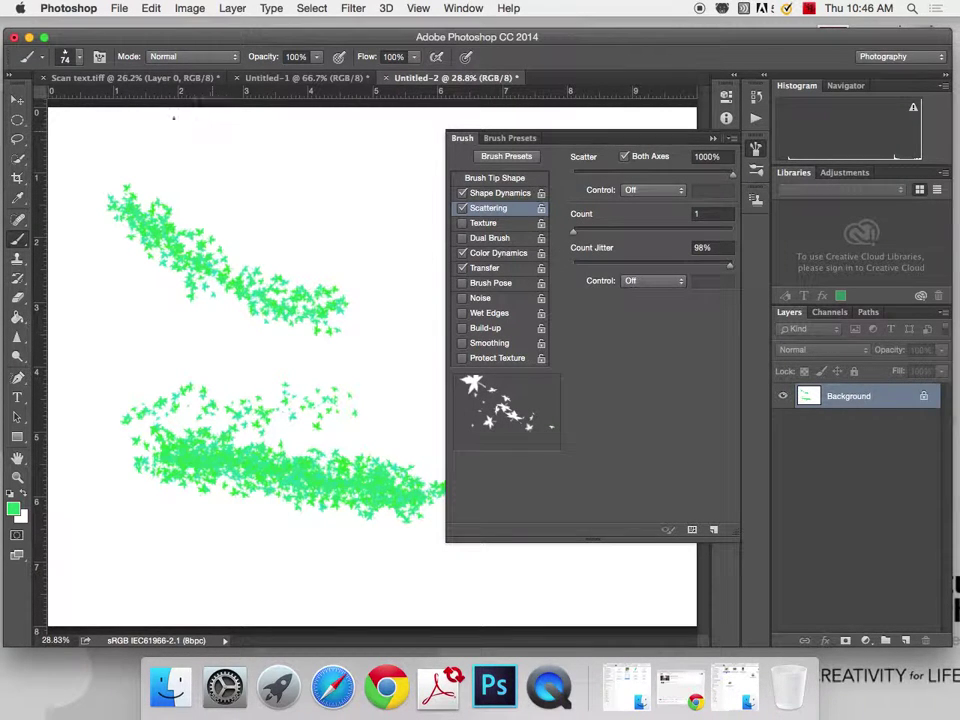
pyautogui.moveTo(113, 146)
pyautogui.mouseDown()
pyautogui.moveTo(389, 186)
pyautogui.moveTo(401, 140)
pyautogui.mouseUp()
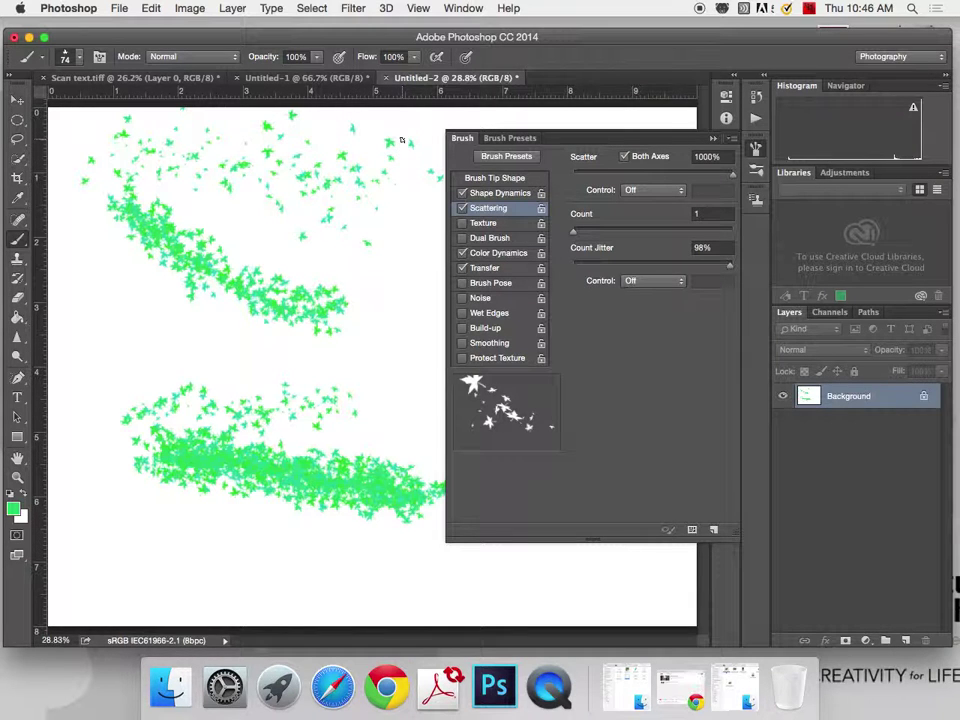
# Step: Try the 95 px leaf preset, switch back to the 74 px maple leaf preset, and return to its brush settings
pyautogui.click(756, 171)
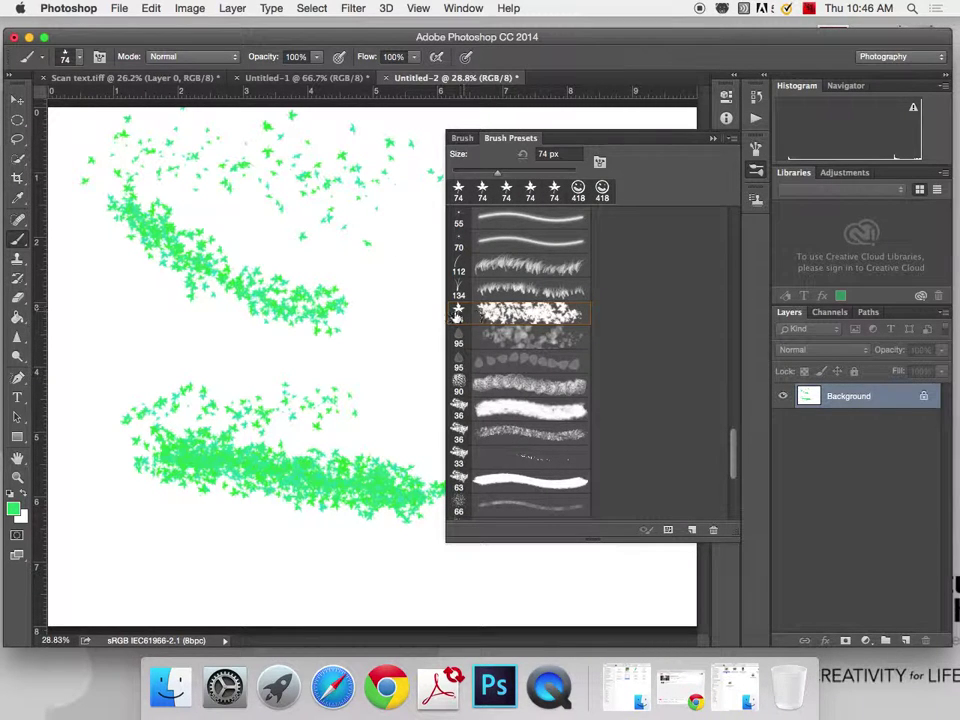
pyautogui.click(449, 378)
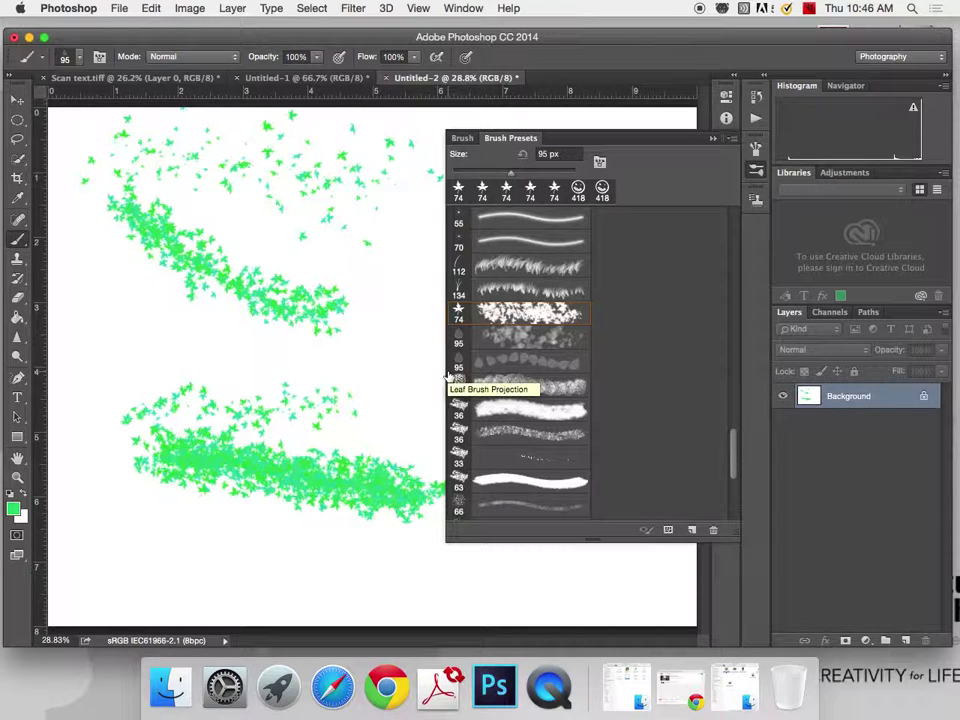
pyautogui.click(458, 314)
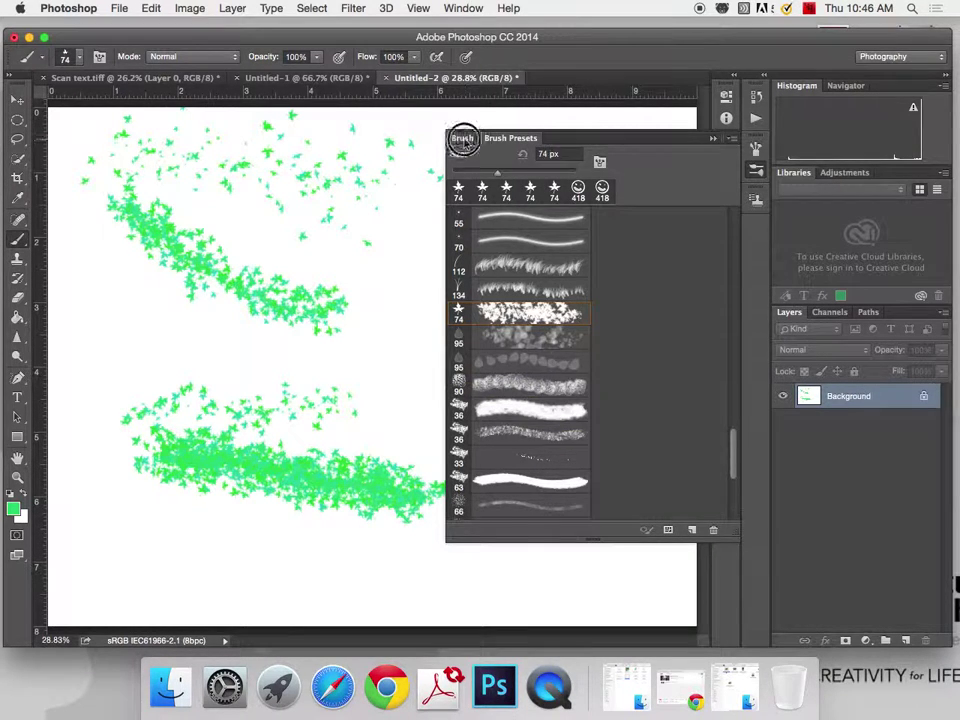
pyautogui.click(462, 138)
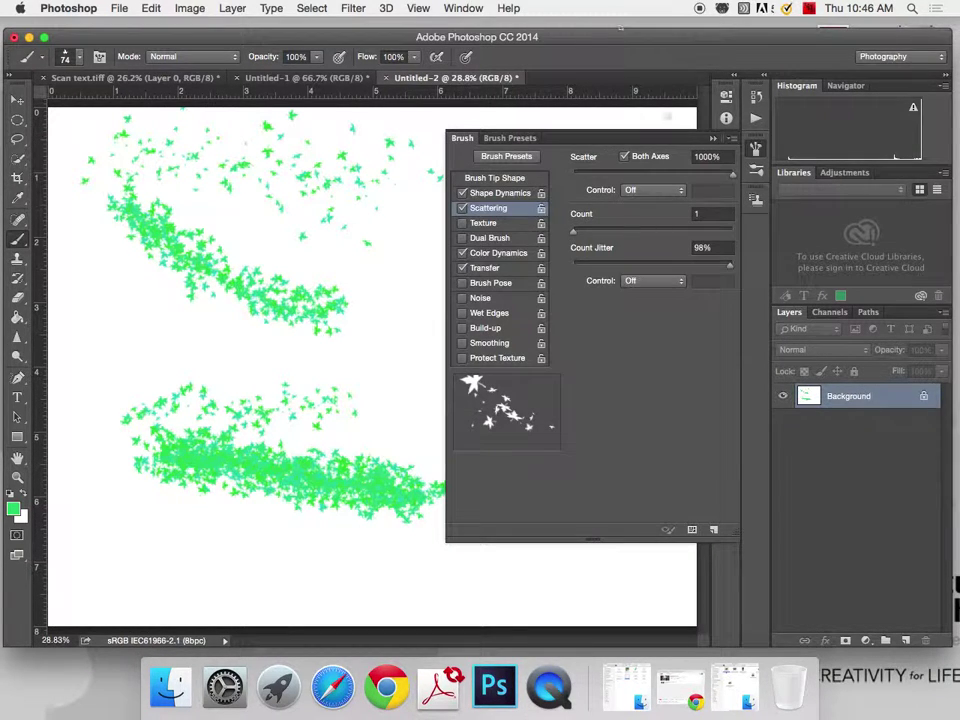
# Step: Turn off Scattering and Shape Dynamics and turn on Texture for the maple leaf brush
pyautogui.click(462, 208)
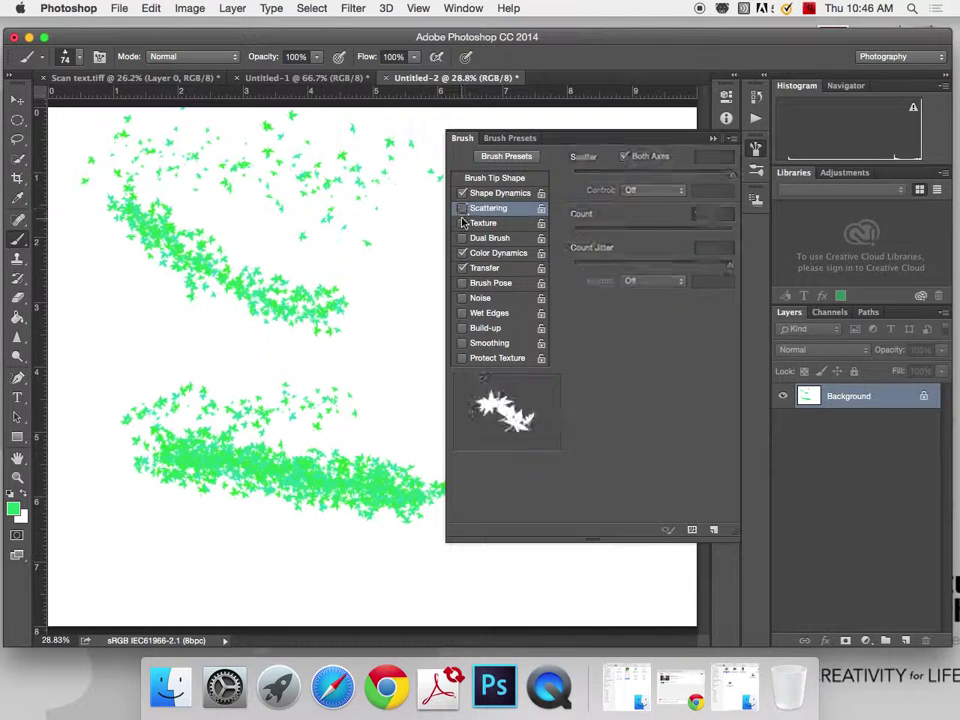
pyautogui.click(462, 193)
pyautogui.click(462, 208)
pyautogui.click(462, 223)
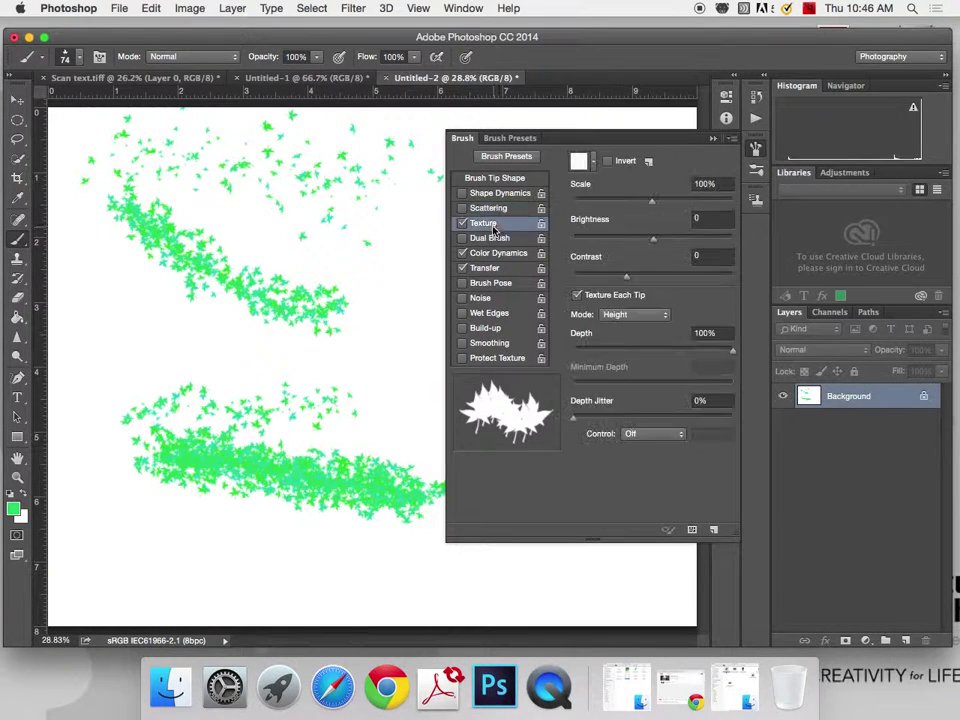
# Step: Step through the history to undo all the leaf strokes and restore the blank canvas
pyautogui.press('super+alt+z')
pyautogui.press('super+alt+z')
pyautogui.press('super+alt+z')
pyautogui.press('super+alt+z')
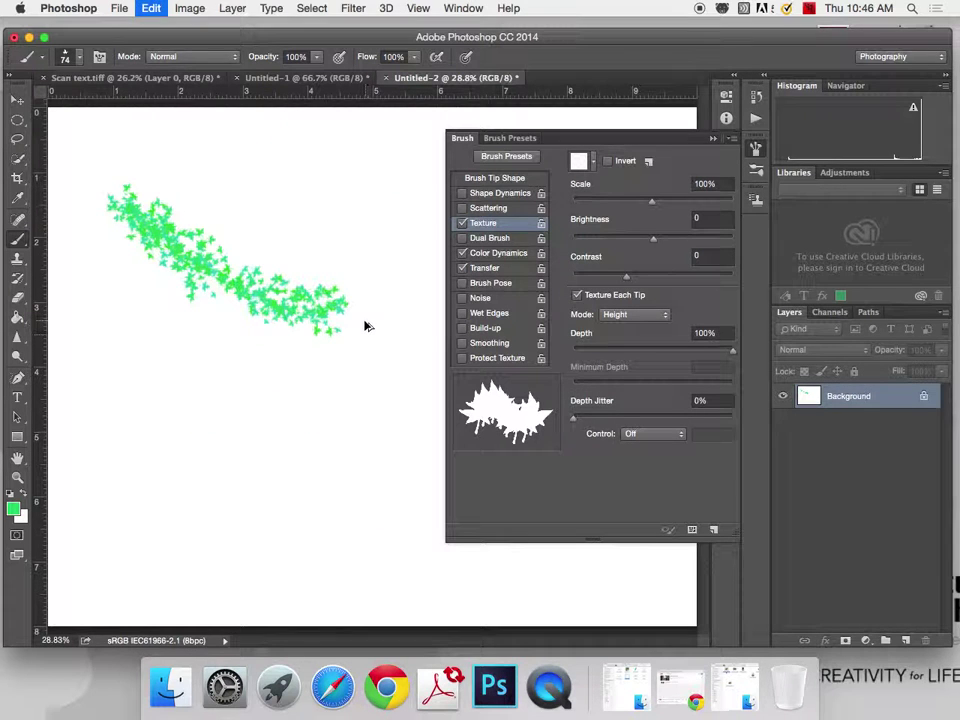
pyautogui.press('super+alt+z')
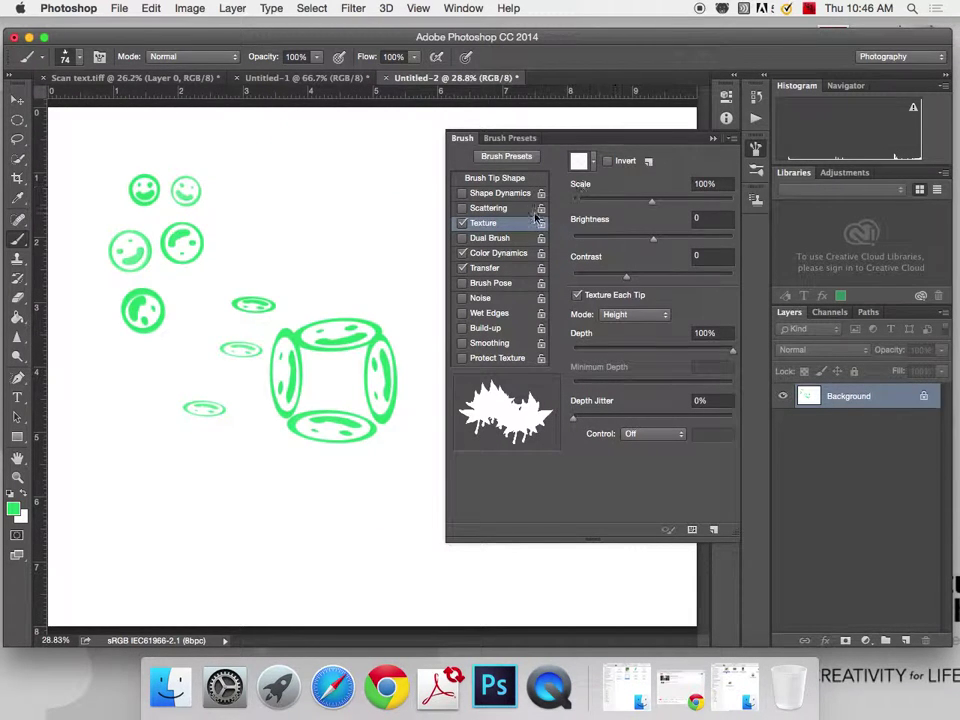
pyautogui.press('super+shift+z')
pyautogui.press('super+alt+z')
pyautogui.press('super+alt+z')
pyautogui.press('super+alt+z')
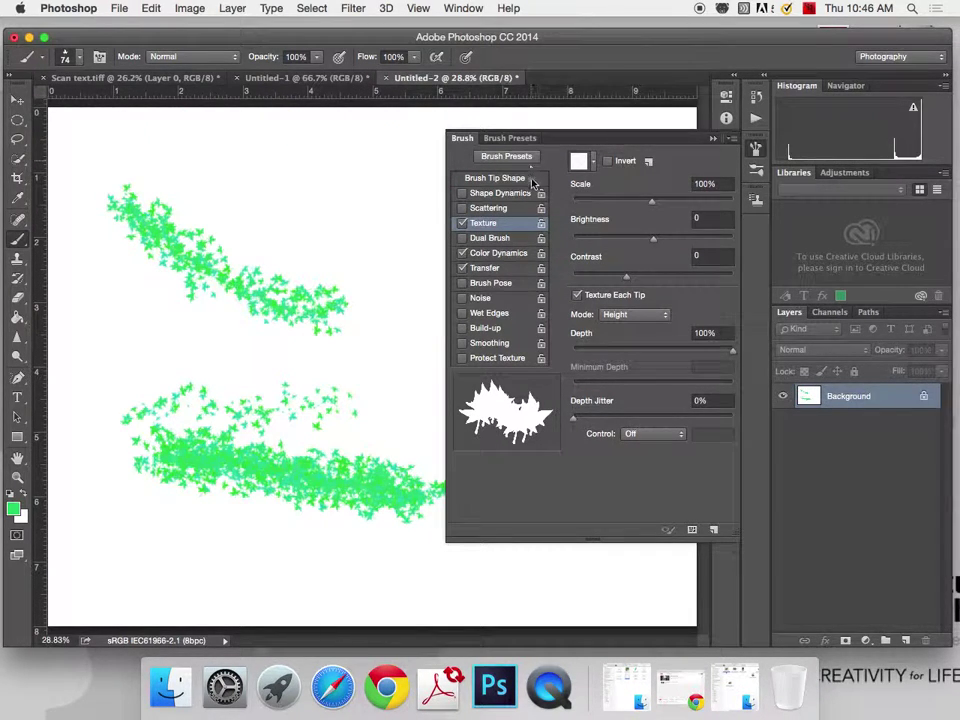
pyautogui.press('super+alt+z')
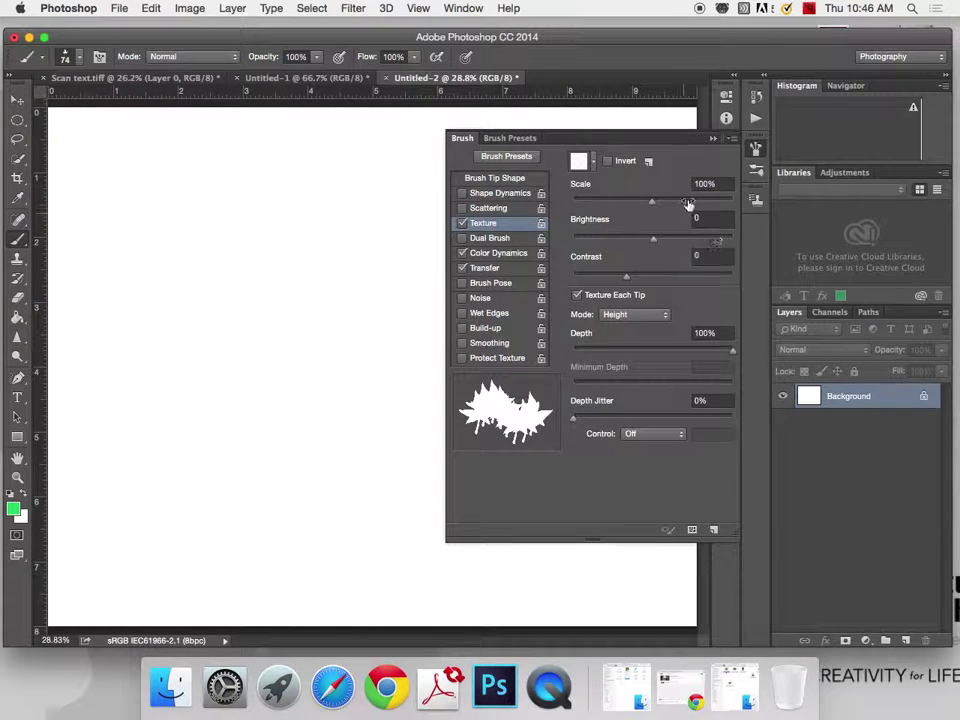
# Step: Paint a curved test stroke with the textured leaf brush and undo it
pyautogui.moveTo(150, 248)
pyautogui.mouseDown()
pyautogui.moveTo(211, 292)
pyautogui.moveTo(252, 302)
pyautogui.moveTo(290, 218)
pyautogui.mouseUp()
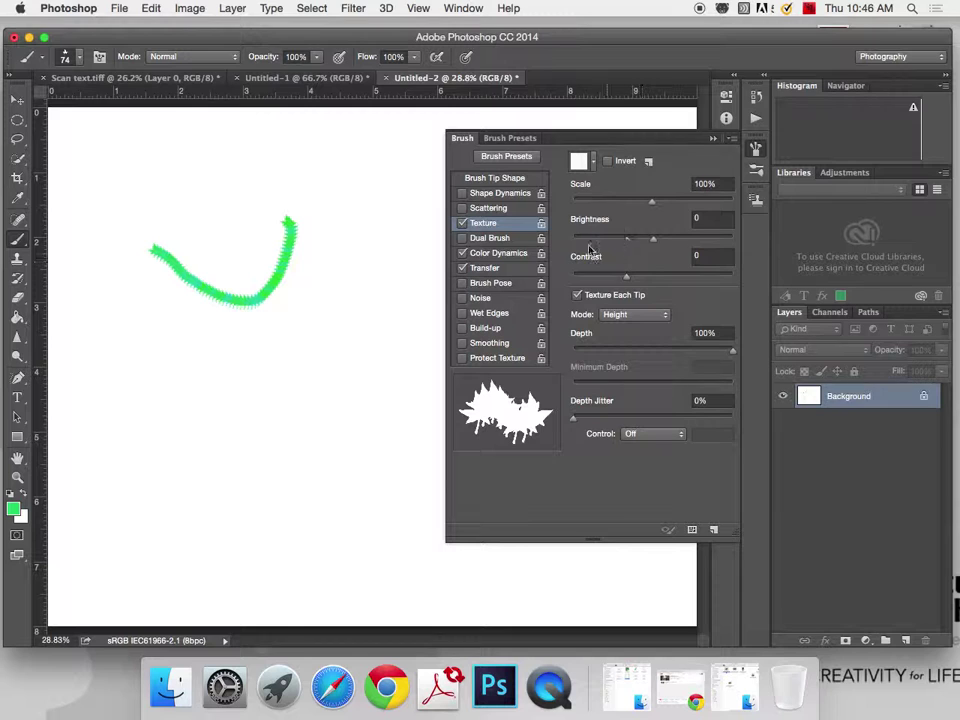
pyautogui.press('super+alt+z')
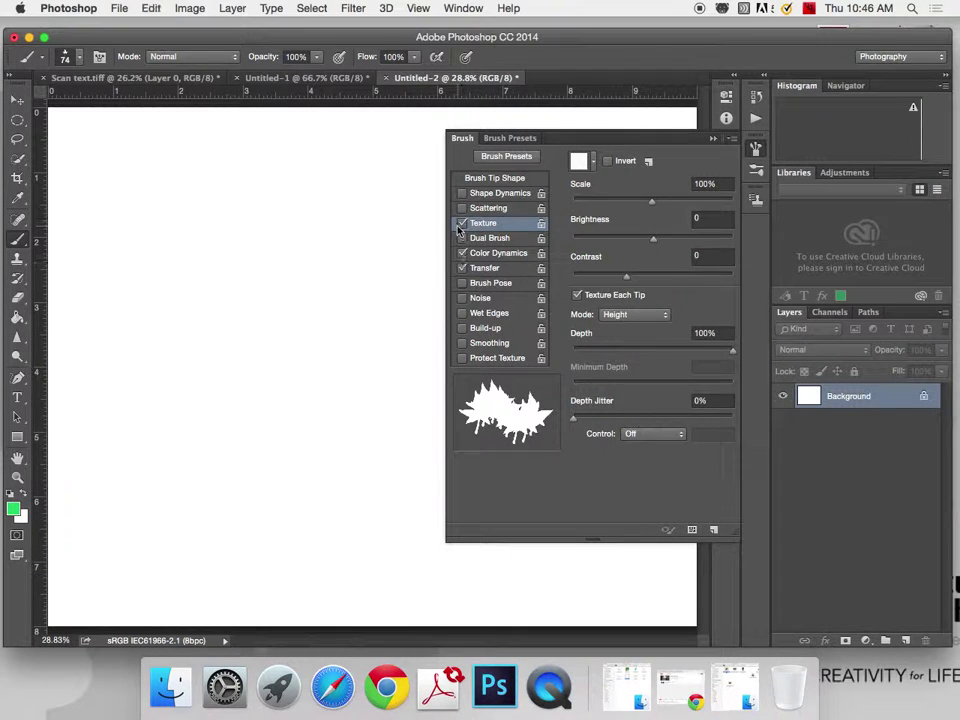
# Step: Turn on Dual Brush with the 95 px leaf as the second tip and paint a hooked test stroke
pyautogui.click(462, 238)
pyautogui.click(462, 253)
pyautogui.click(510, 240)
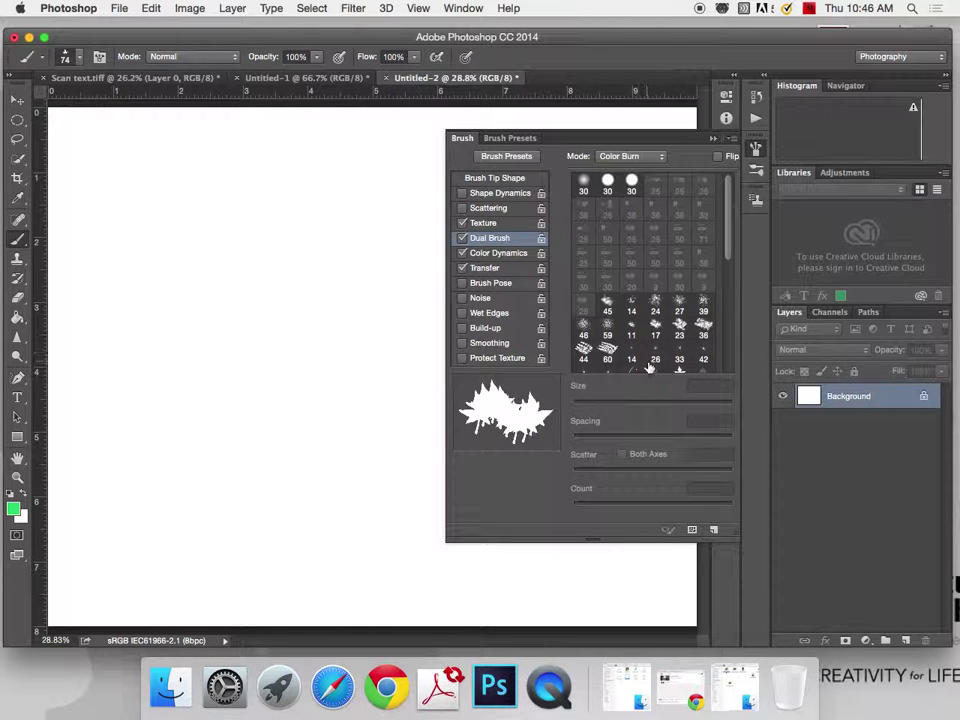
pyautogui.moveTo(729, 238)
pyautogui.mouseDown()
pyautogui.moveTo(722, 358)
pyautogui.moveTo(728, 308)
pyautogui.mouseUp()
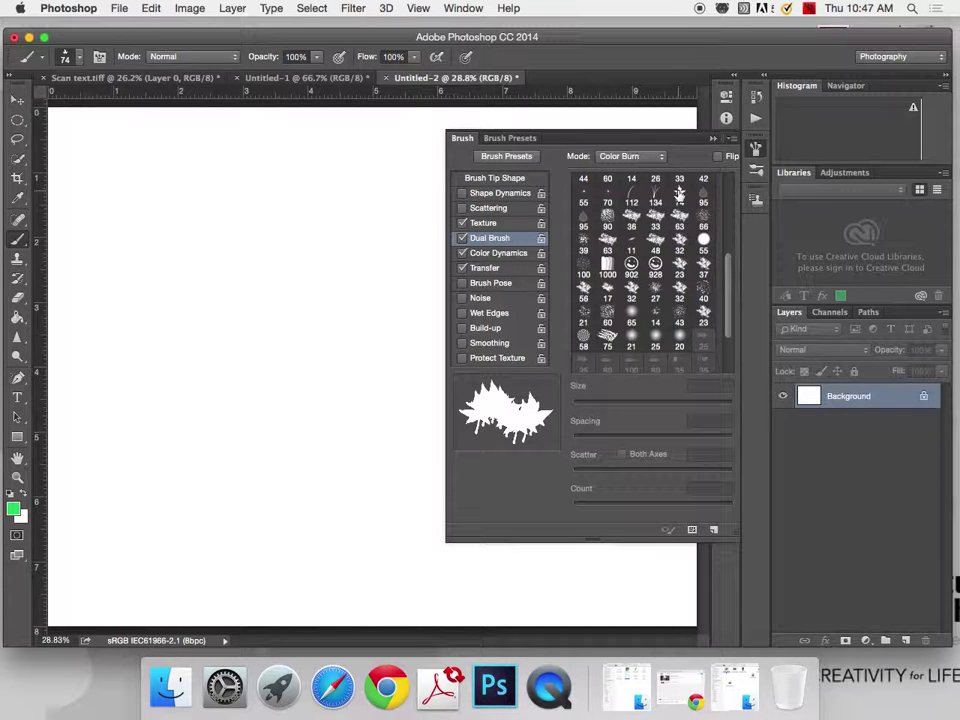
pyautogui.click(704, 202)
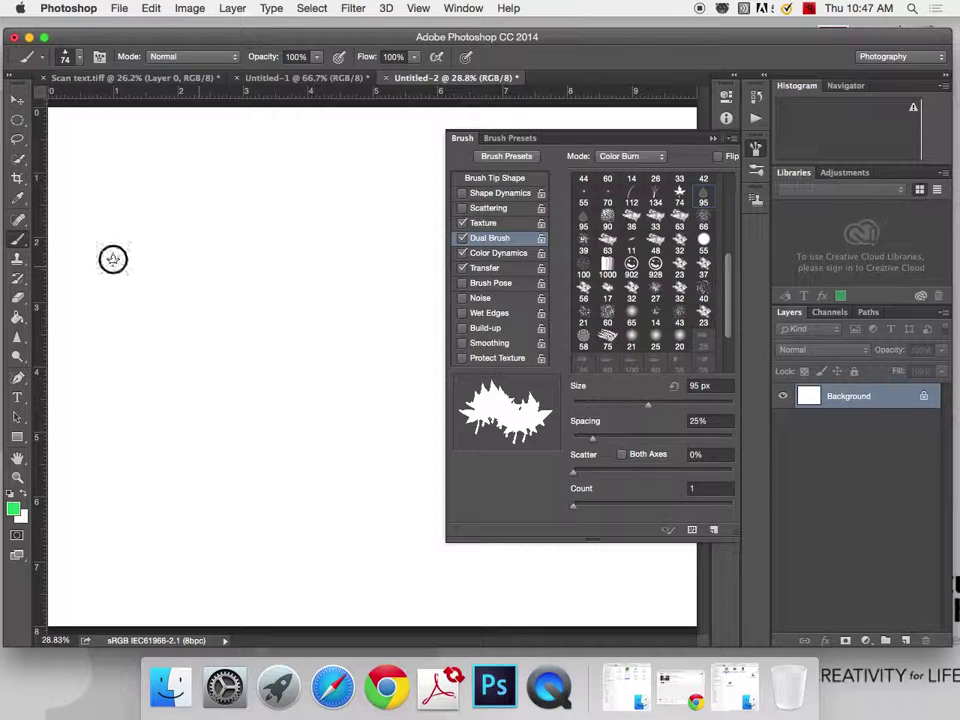
pyautogui.moveTo(113, 259)
pyautogui.mouseDown()
pyautogui.moveTo(243, 338)
pyautogui.moveTo(285, 302)
pyautogui.mouseUp()
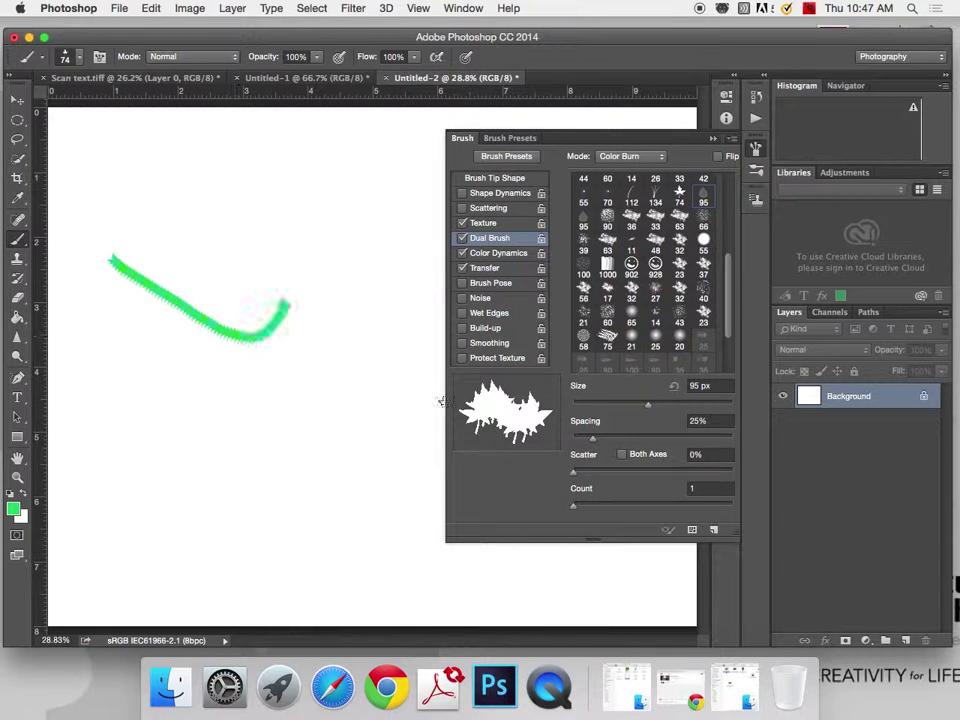
# Step: Turn Shape Dynamics and Scattering back on, painting a test stroke after enabling each one
pyautogui.click(462, 193)
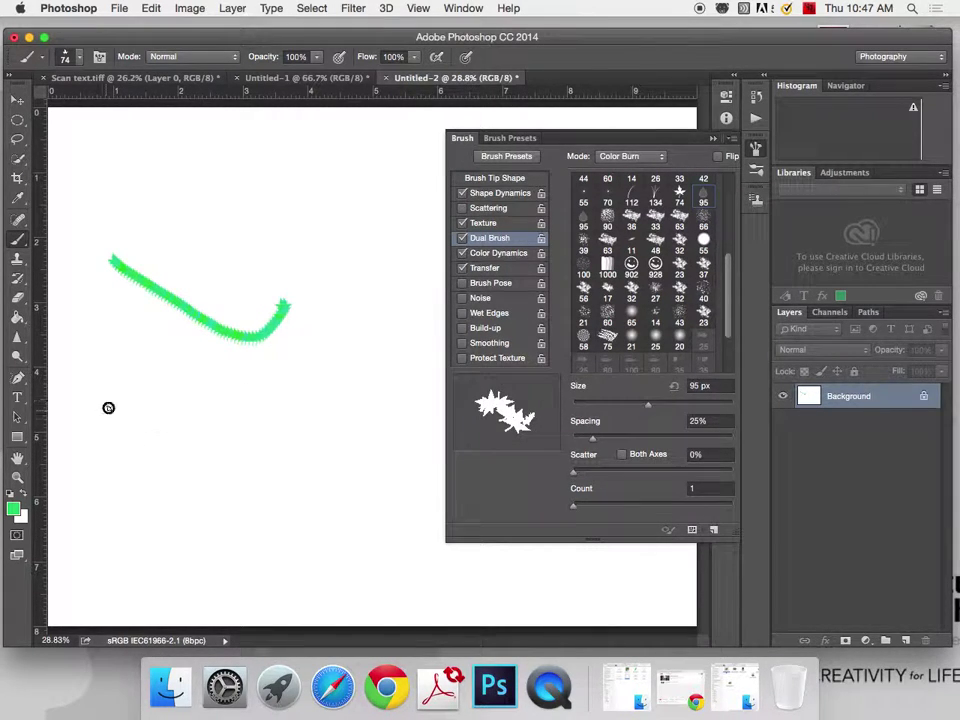
pyautogui.moveTo(118, 415)
pyautogui.mouseDown()
pyautogui.moveTo(288, 474)
pyautogui.moveTo(347, 426)
pyautogui.mouseUp()
pyautogui.click(462, 208)
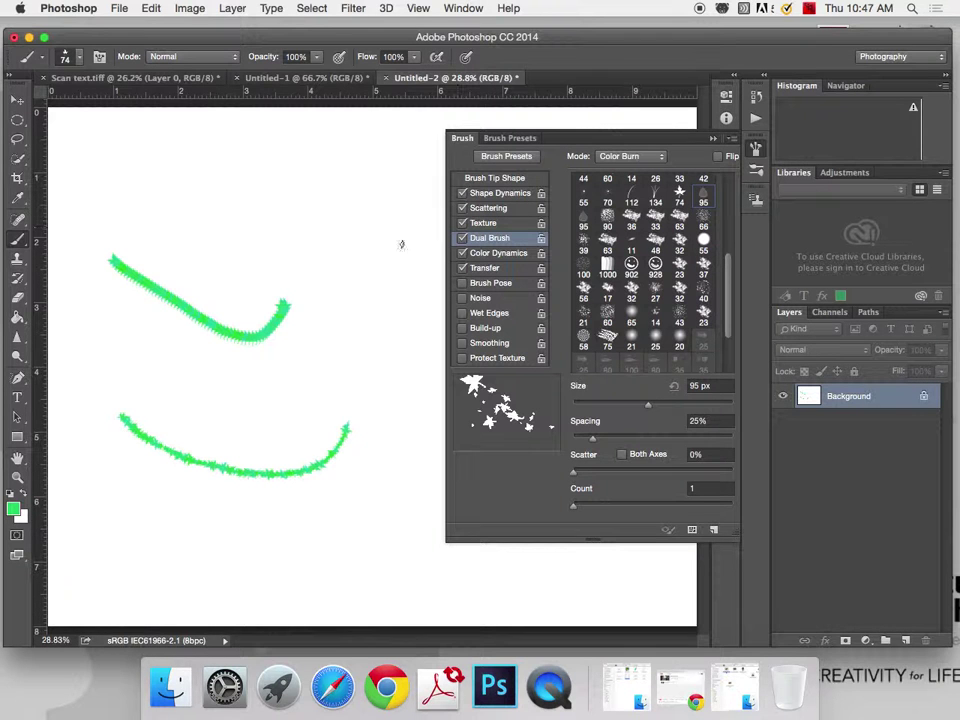
pyautogui.moveTo(175, 165)
pyautogui.mouseDown()
pyautogui.moveTo(317, 259)
pyautogui.moveTo(365, 330)
pyautogui.mouseUp()
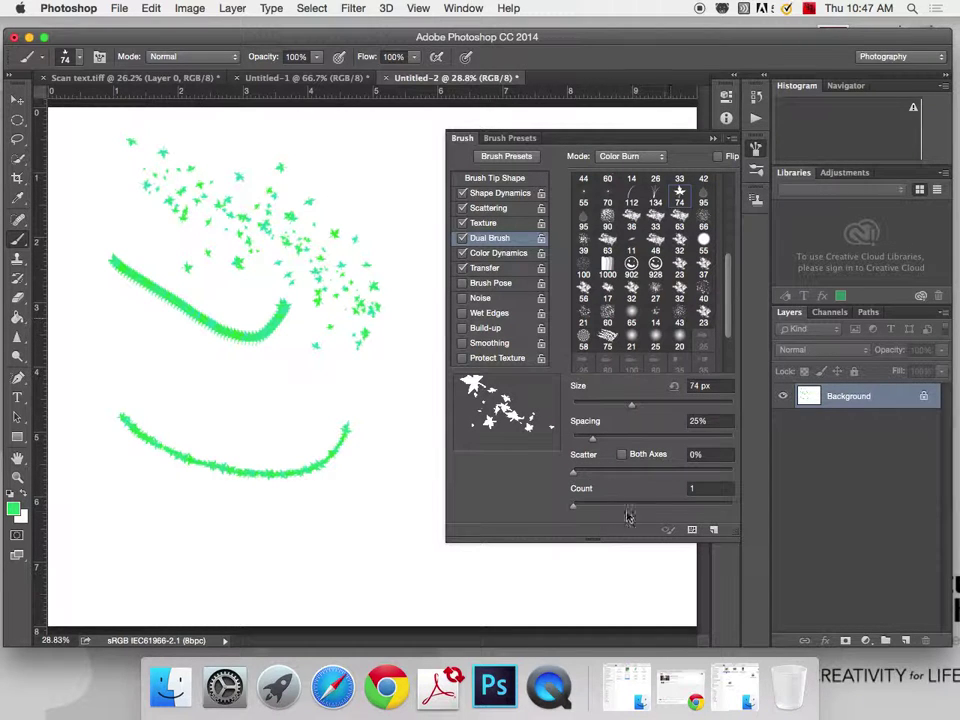
# Step: Set the dual brush to the 74 px leaf tip with scatter on both axes, and turn Dual Brush off
pyautogui.click(704, 204)
pyautogui.click(462, 238)
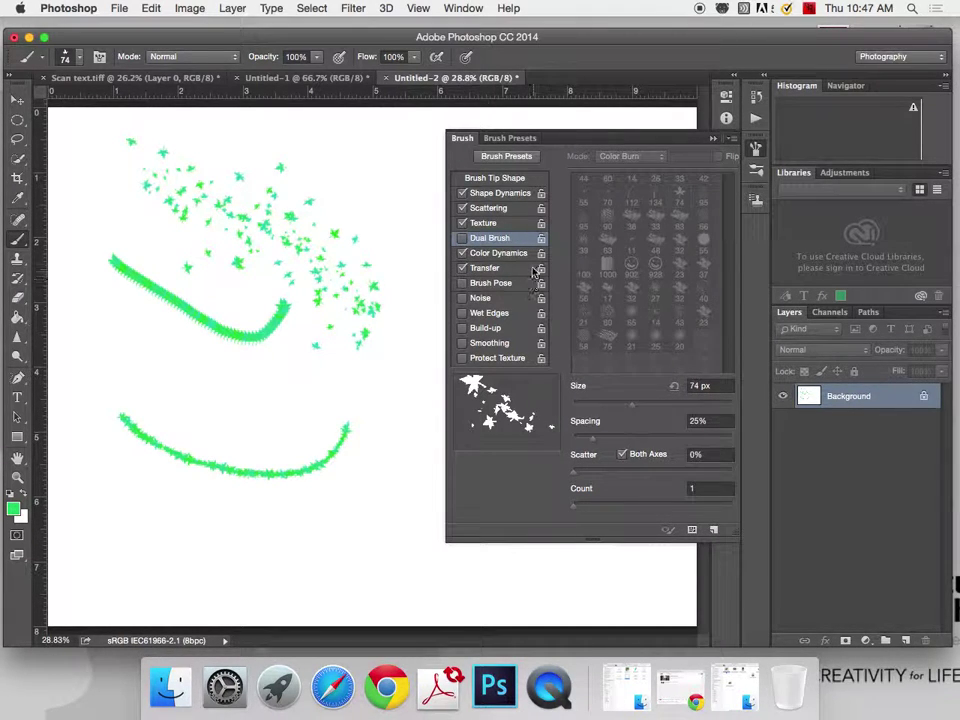
# Step: Undo the remaining test strokes until the canvas is blank
pyautogui.press('super+alt+z')
pyautogui.press('super+alt+z')
pyautogui.press('super+alt+z')
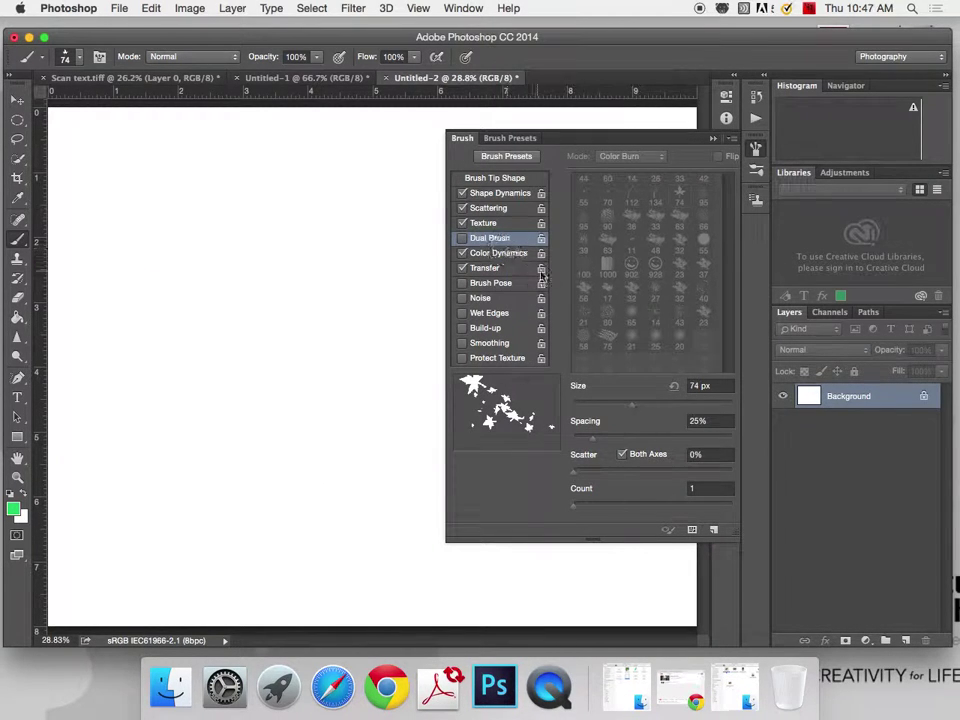
# Step: Open the Color Dynamics settings and set the background color to pure red (ff0000)
pyautogui.click(500, 253)
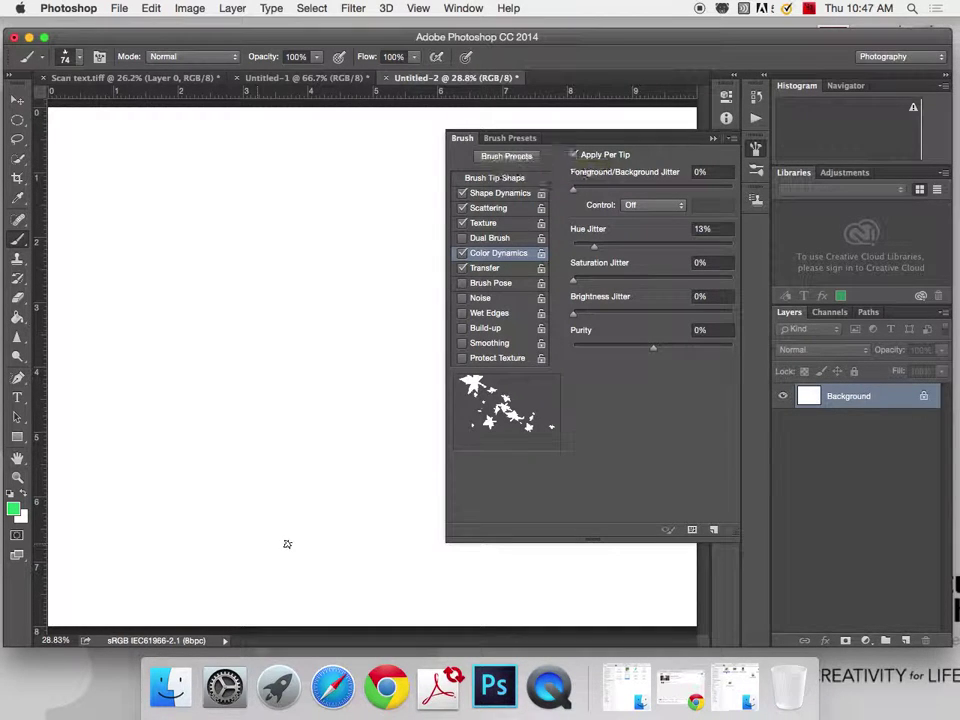
pyautogui.click(20, 516)
pyautogui.click(455, 230)
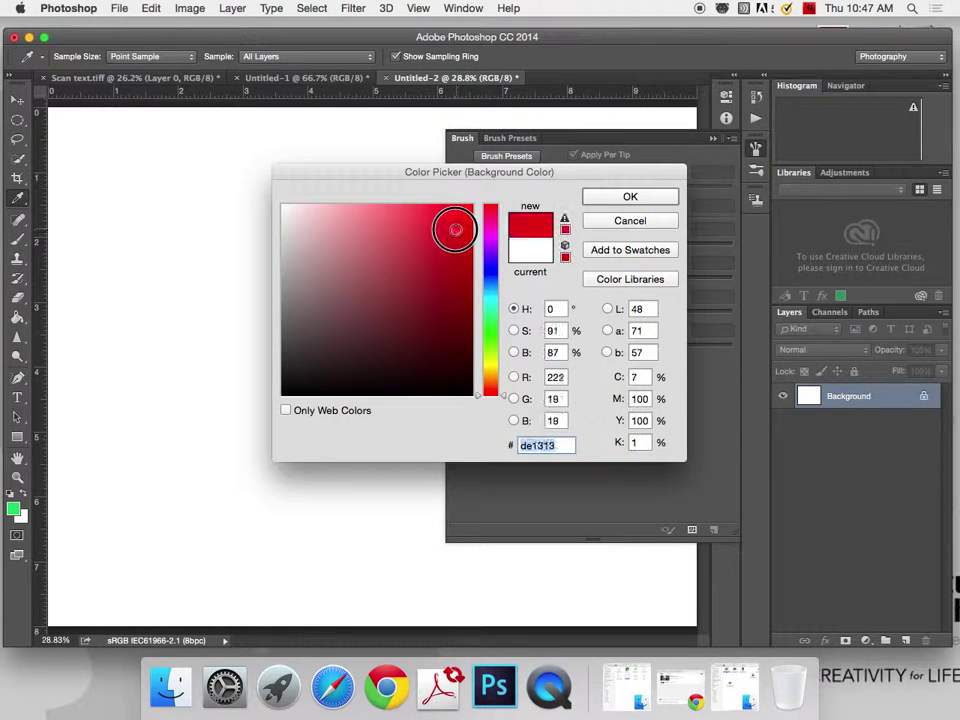
pyautogui.moveTo(455, 230); pyautogui.dragTo(474, 205)
pyautogui.click(617, 200)
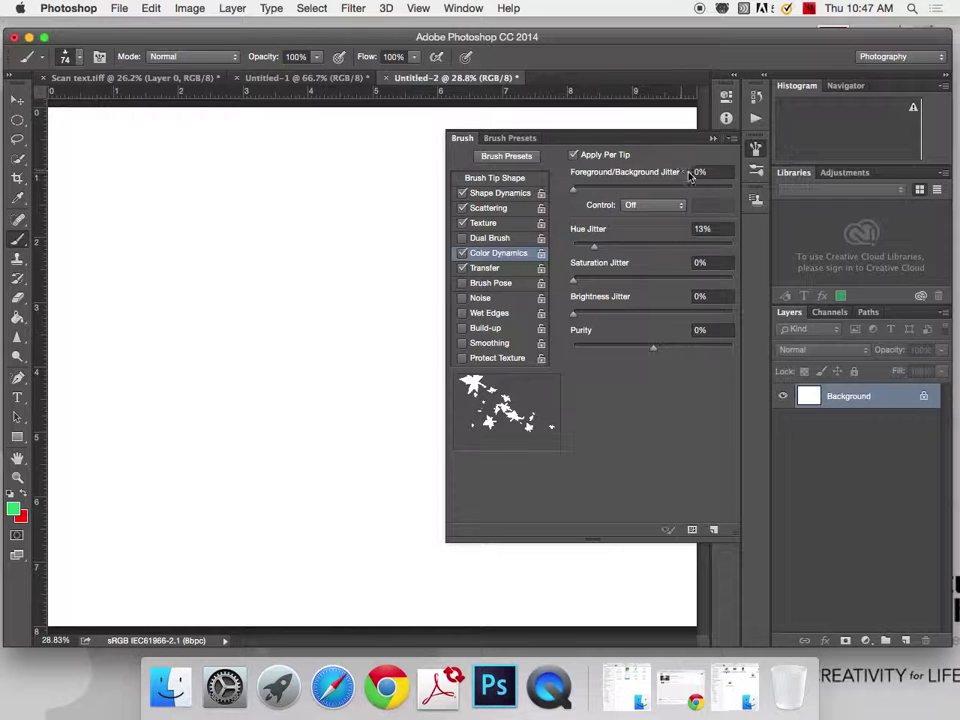
# Step: Paint a leaf test stroke, set Hue Jitter to 0%, paint a second stroke below it, and undo both strokes
pyautogui.moveTo(130, 225)
pyautogui.mouseDown()
pyautogui.moveTo(217, 284)
pyautogui.moveTo(296, 304)
pyautogui.moveTo(362, 298)
pyautogui.moveTo(407, 346)
pyautogui.moveTo(363, 326)
pyautogui.moveTo(340, 284)
pyautogui.mouseUp()
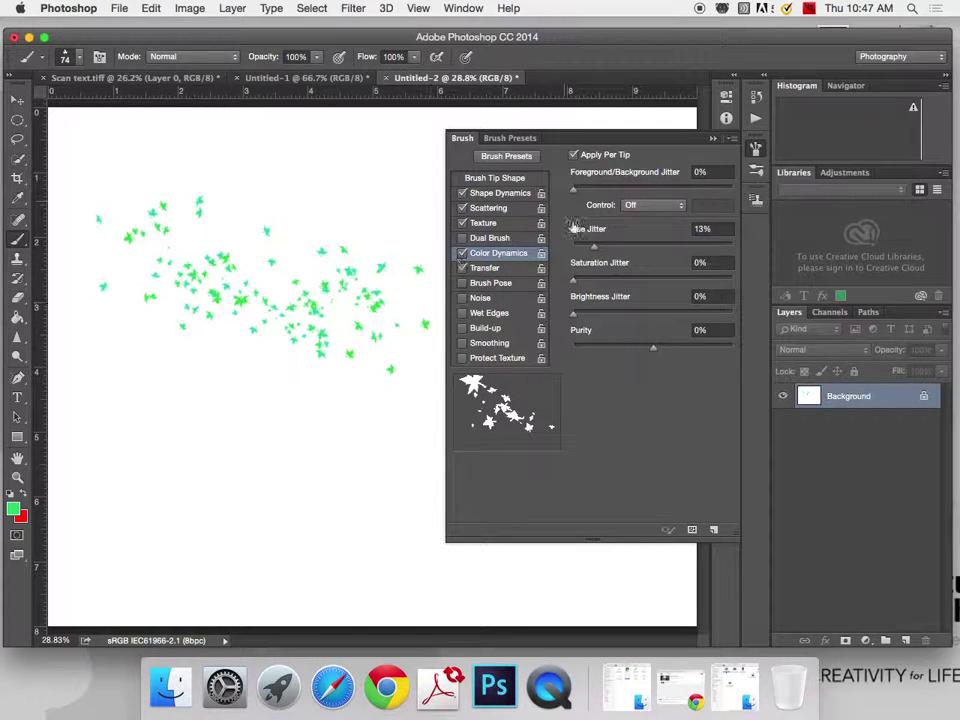
pyautogui.moveTo(589, 243); pyautogui.dragTo(573, 244)
pyautogui.moveTo(116, 437); pyautogui.dragTo(379, 461)
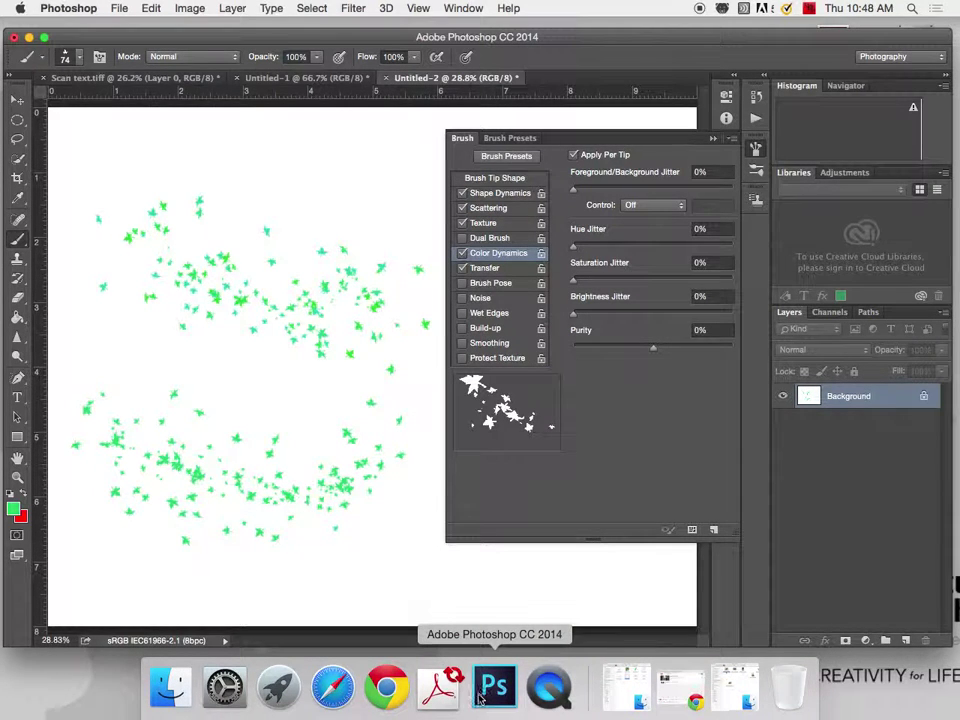
pyautogui.press('super+alt+z')
pyautogui.press('super+alt+z')
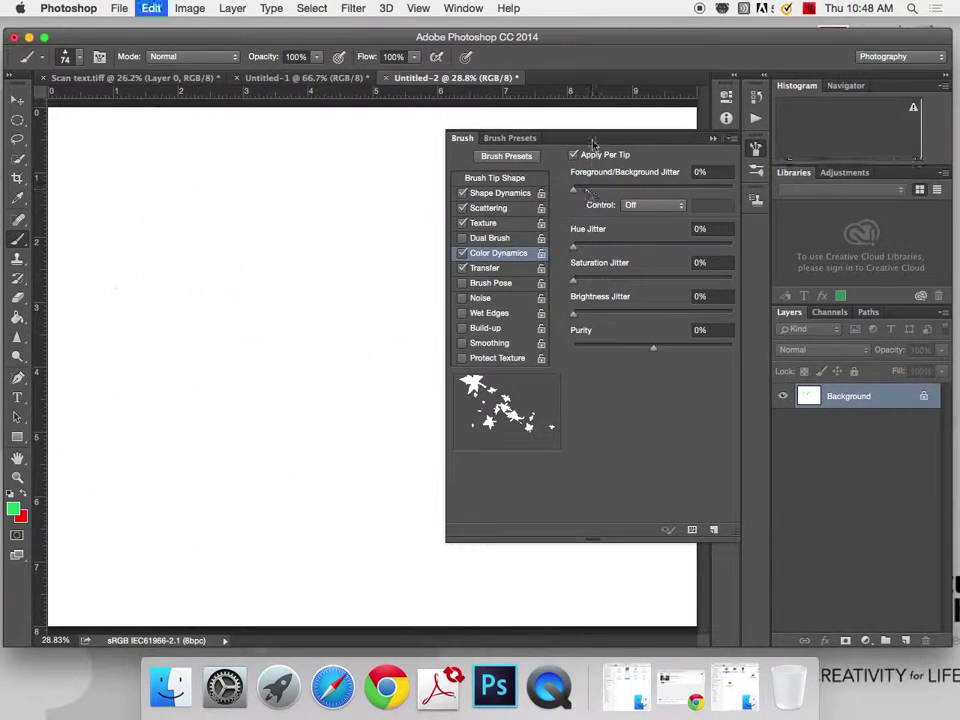
# Step: Paint one leaf test stroke with Foreground/Background Jitter at 39% and another below it at 100%
pyautogui.moveTo(575, 189); pyautogui.dragTo(635, 189)
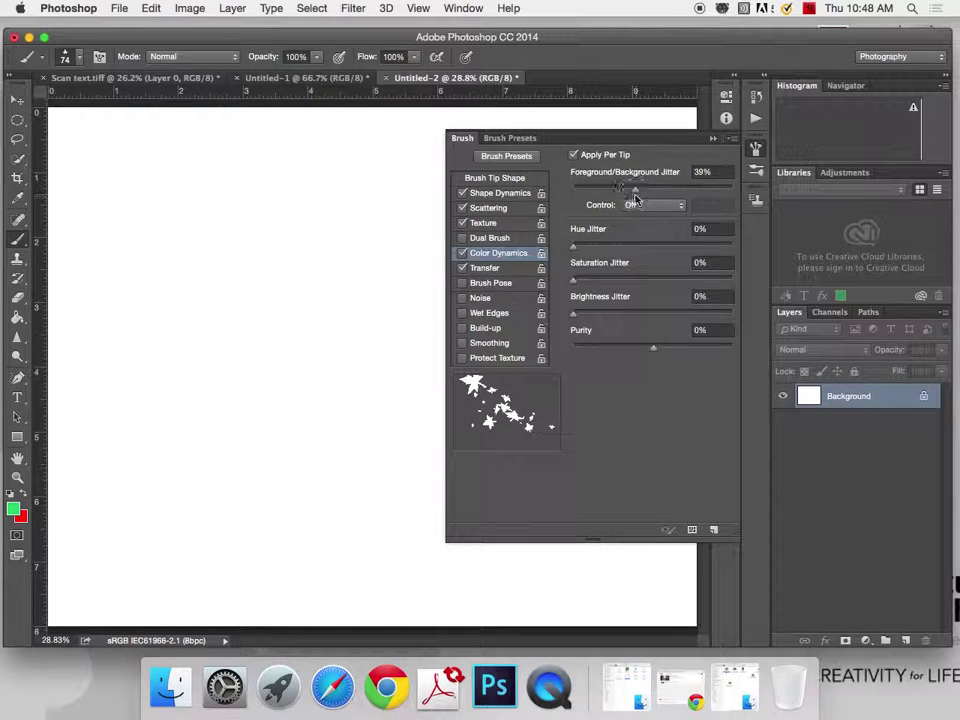
pyautogui.moveTo(101, 232)
pyautogui.mouseDown()
pyautogui.moveTo(179, 306)
pyautogui.moveTo(299, 376)
pyautogui.moveTo(345, 440)
pyautogui.mouseUp()
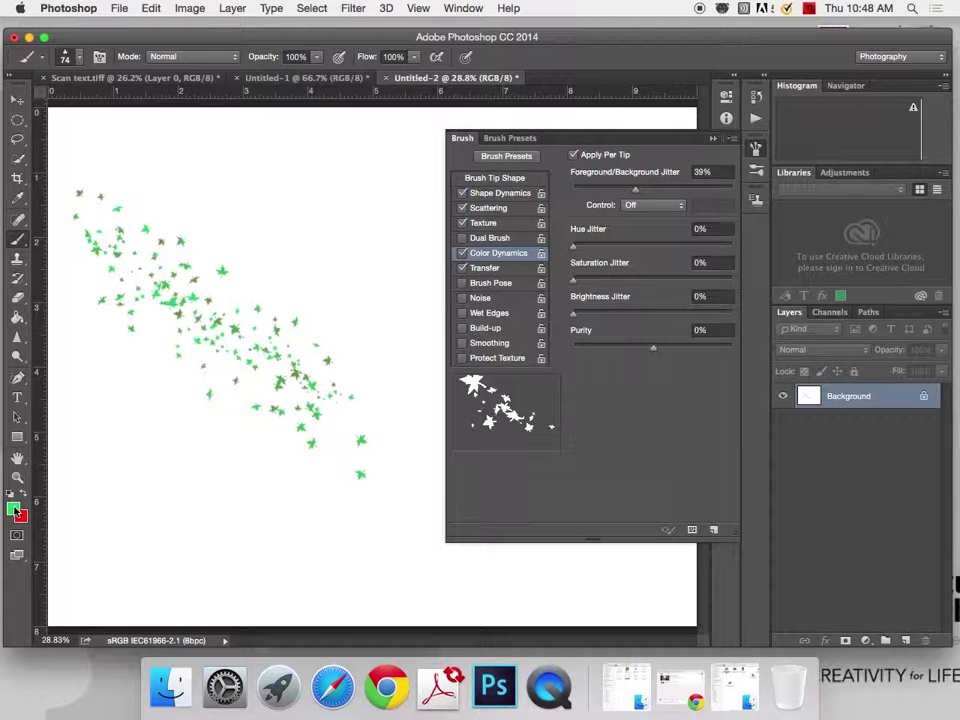
pyautogui.moveTo(636, 189); pyautogui.dragTo(734, 189)
pyautogui.moveTo(103, 447)
pyautogui.mouseDown()
pyautogui.moveTo(288, 563)
pyautogui.moveTo(368, 588)
pyautogui.mouseUp()
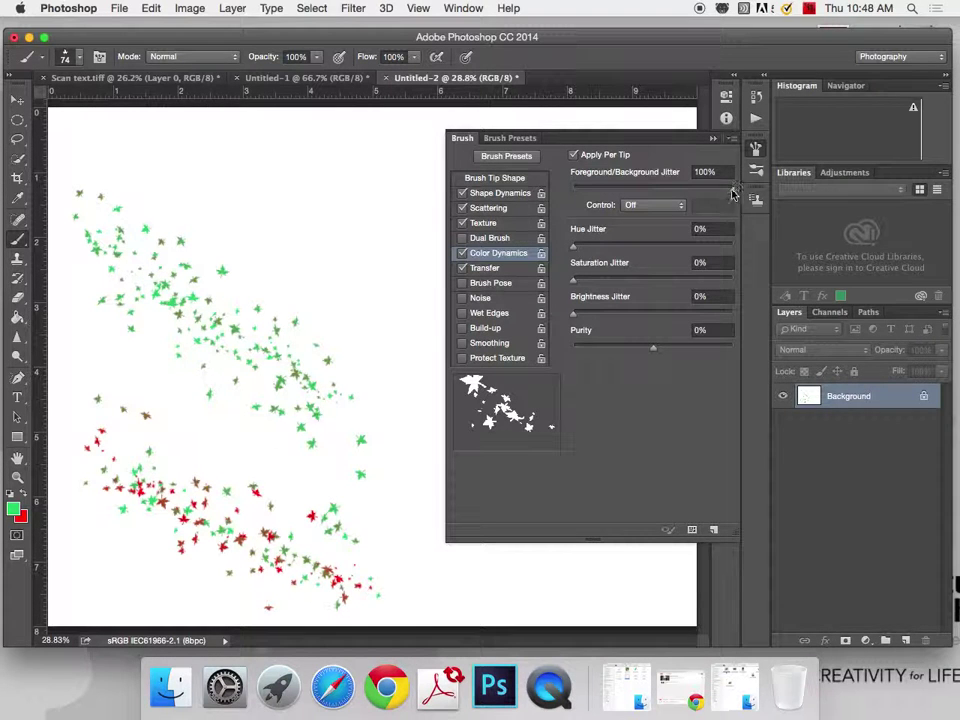
# Step: Set the foreground color to yellow-green (c4cf15)
pyautogui.click(13, 509)
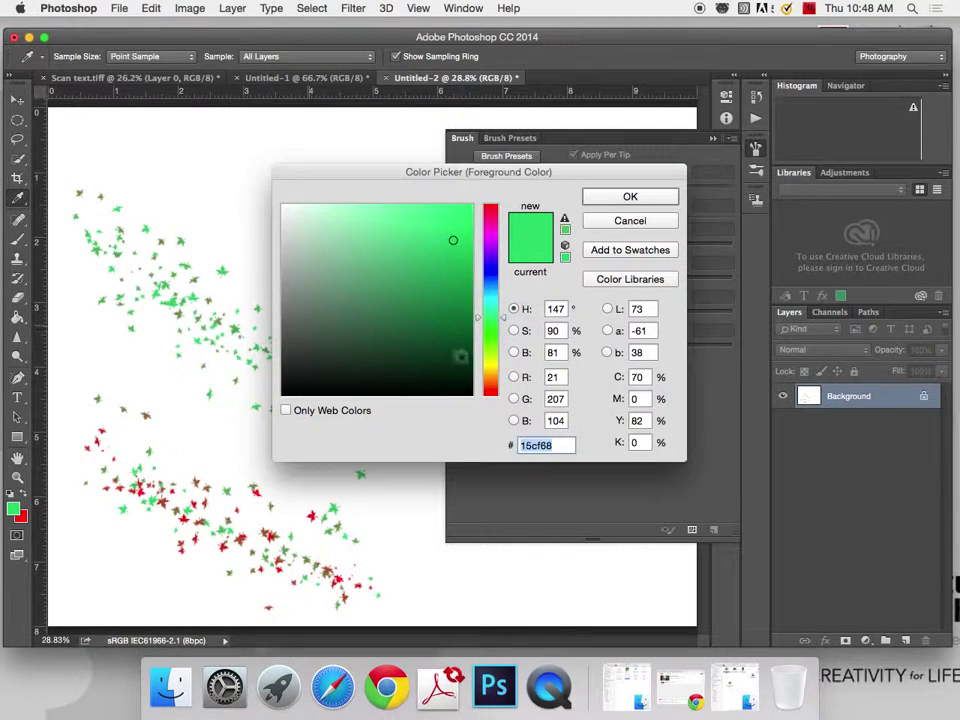
pyautogui.click(490, 361)
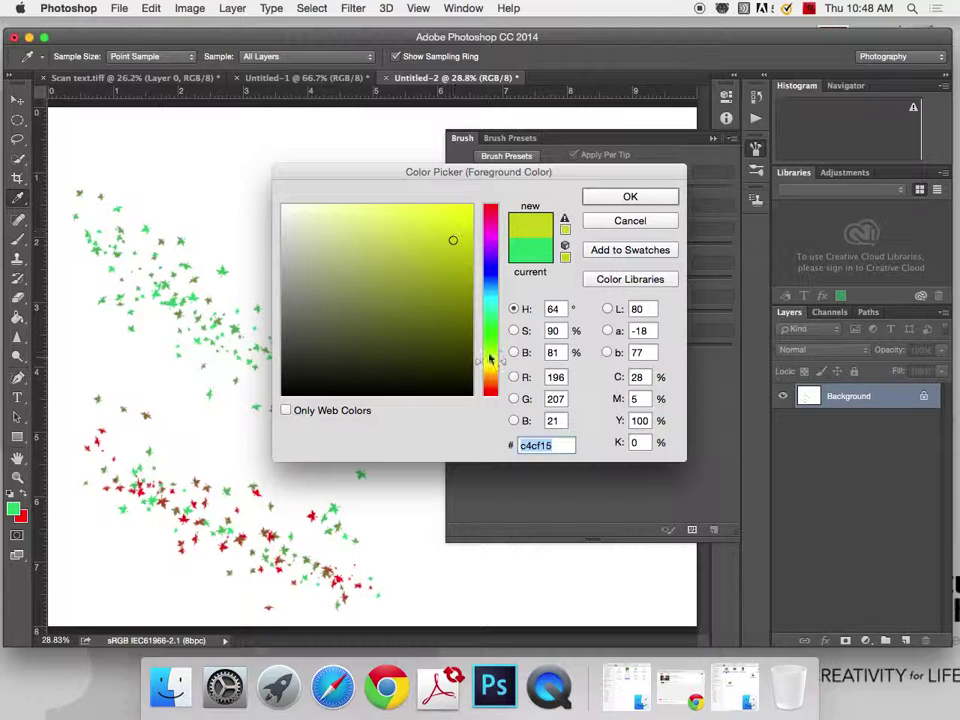
pyautogui.press('Return')
# Step: Undo the green and red test strokes and paint a diagonal leaf stroke mixing yellow-green and red
pyautogui.hotkey('ctrl', 'alt', 'z')
pyautogui.hotkey('ctrl', 'alt', 'z')
pyautogui.hotkey('ctrl', 'alt', 'z')
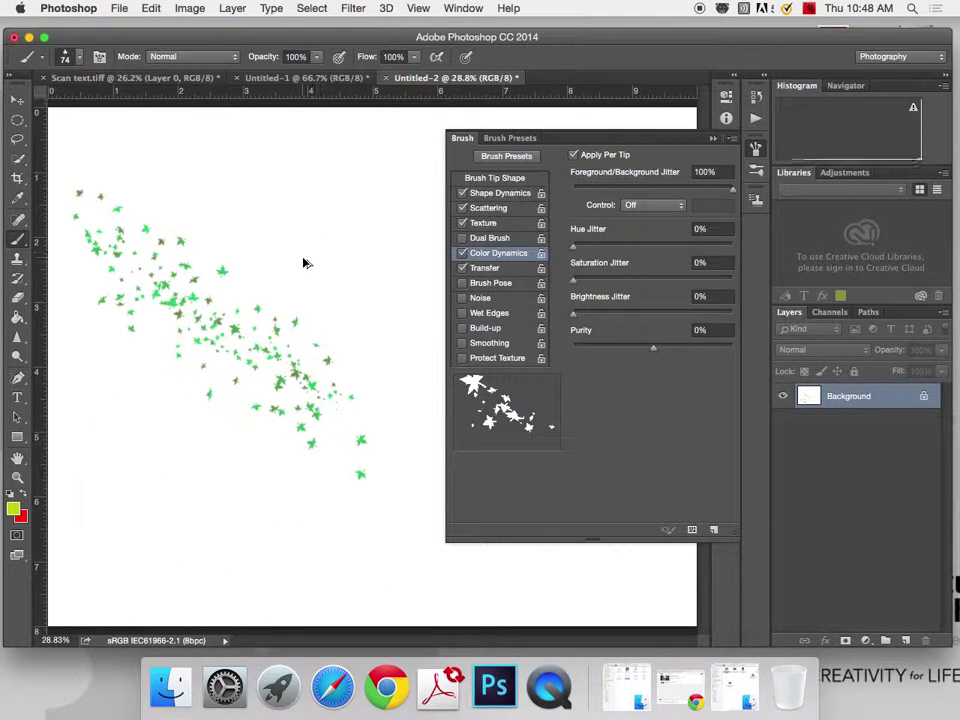
pyautogui.moveTo(122, 184)
pyautogui.mouseDown()
pyautogui.moveTo(175, 272)
pyautogui.moveTo(275, 381)
pyautogui.moveTo(353, 443)
pyautogui.mouseUp()
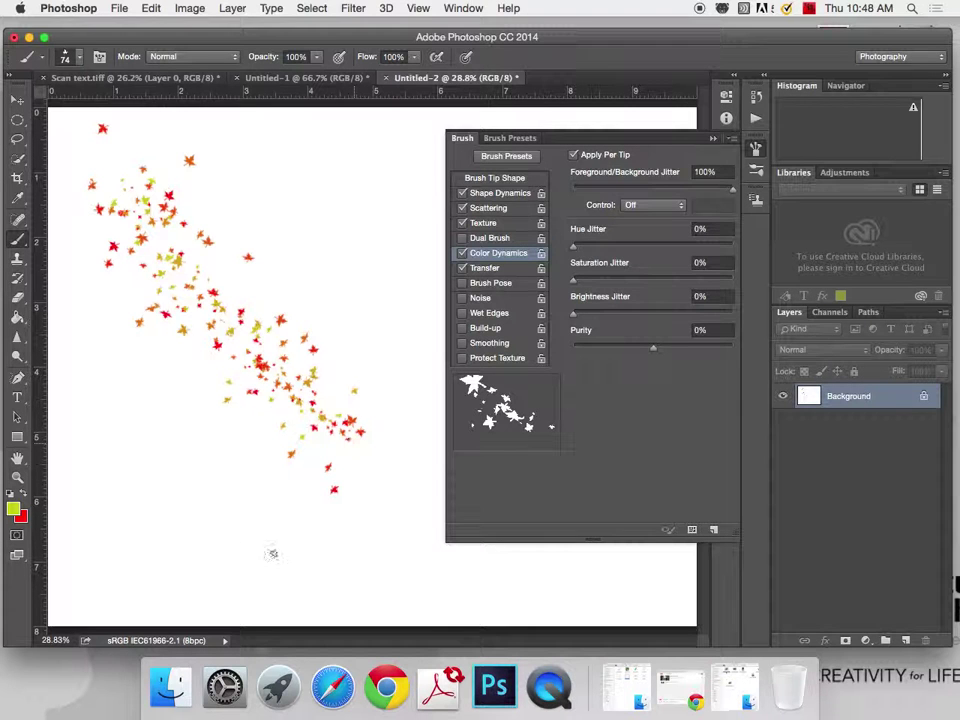
# Step: Set the foreground color to bright green (15cf2b) and the background color to a muted dark green
pyautogui.click(15, 508)
pyautogui.click(490, 328)
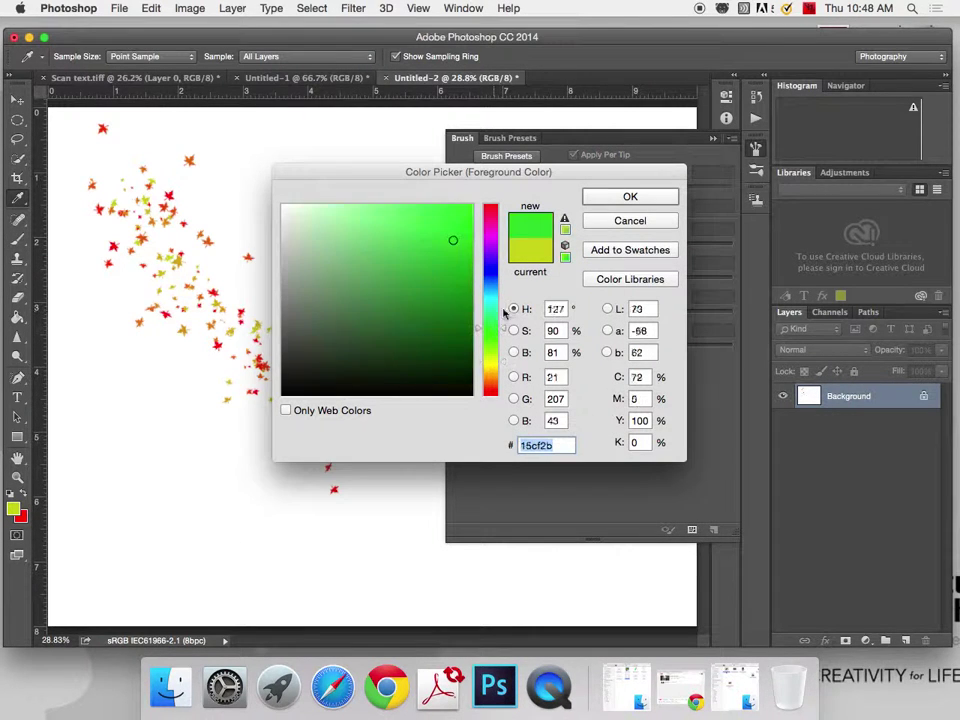
pyautogui.click(630, 196)
pyautogui.click(21, 518)
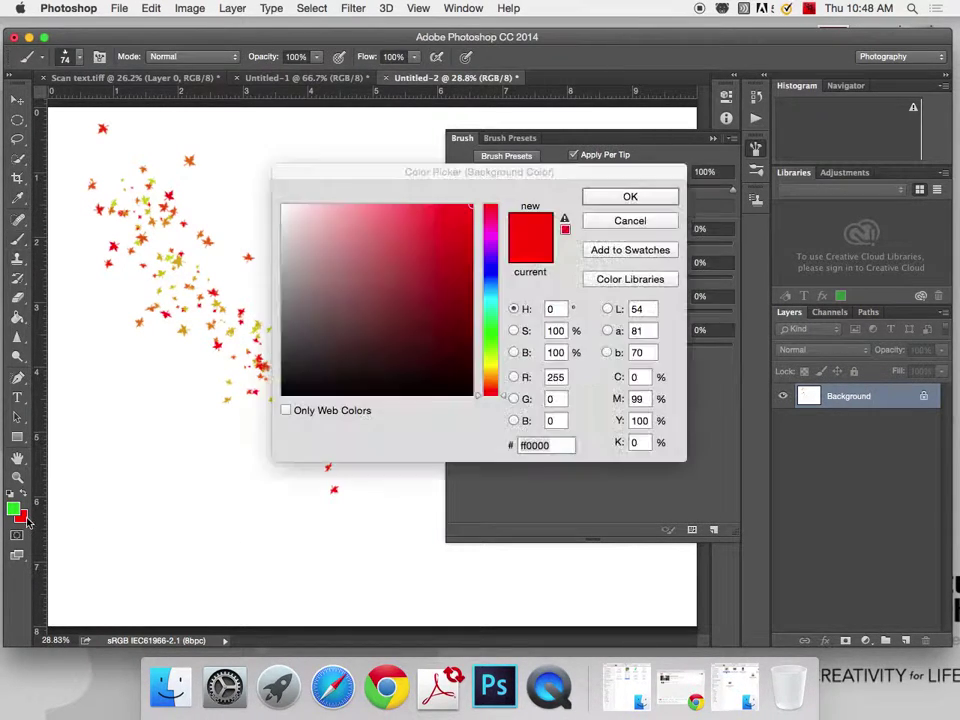
pyautogui.click(490, 343)
pyautogui.click(354, 304)
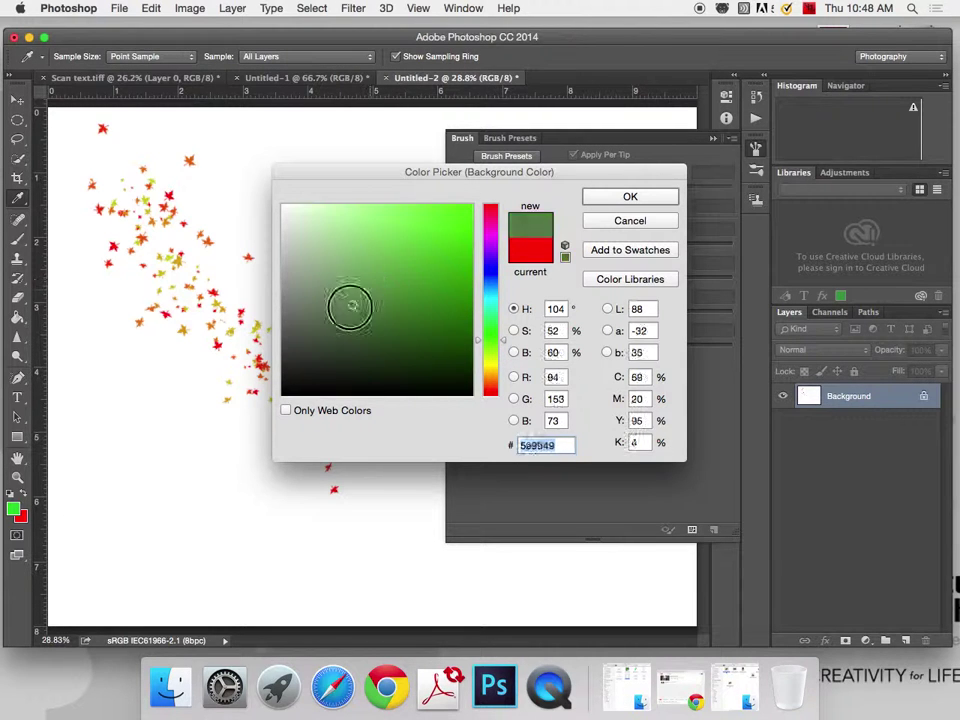
pyautogui.click(341, 317)
pyautogui.click(630, 196)
# Step: Paint a two-green leaf test stroke, set Foreground/Background Jitter to 0%, and undo the strokes to clear the canvas
pyautogui.moveTo(157, 439)
pyautogui.mouseDown()
pyautogui.moveTo(164, 491)
pyautogui.moveTo(295, 570)
pyautogui.mouseUp()
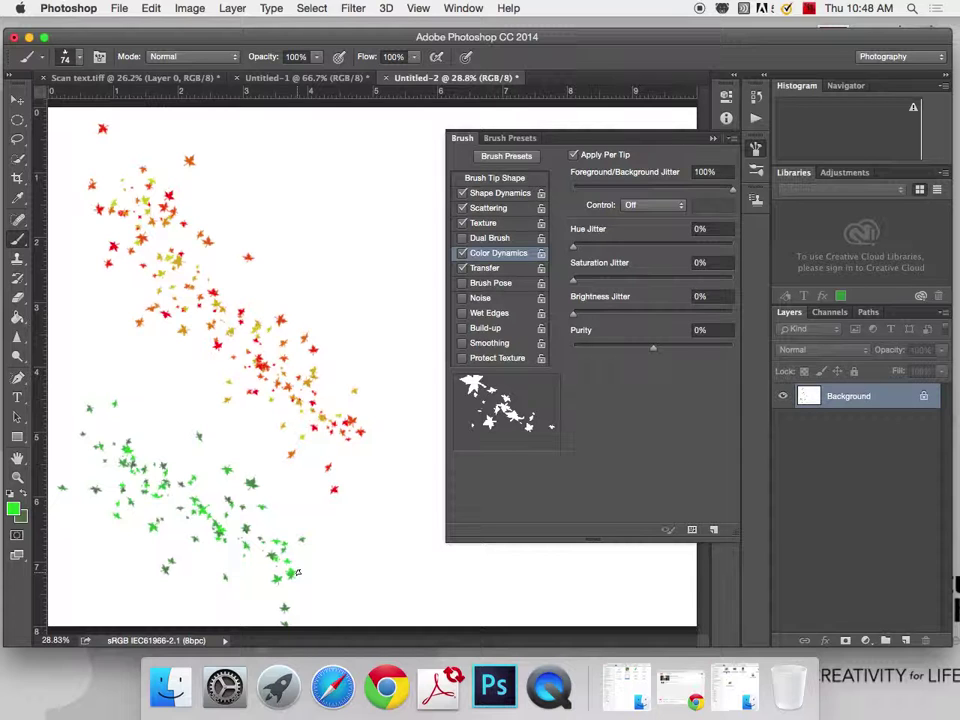
pyautogui.press('super+z')
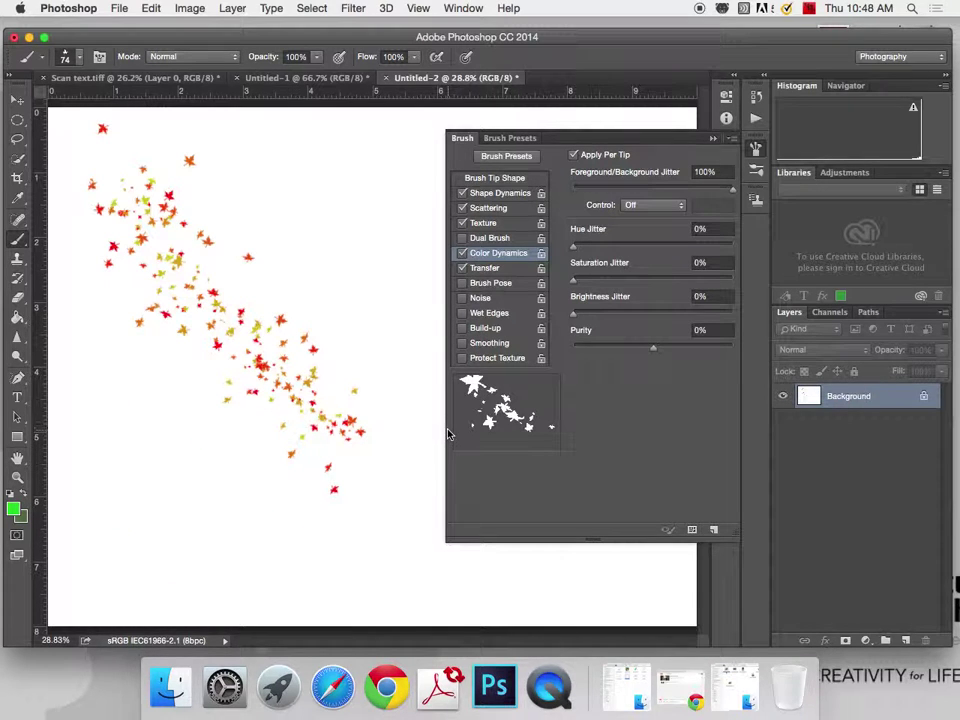
pyautogui.moveTo(731, 189); pyautogui.dragTo(572, 189)
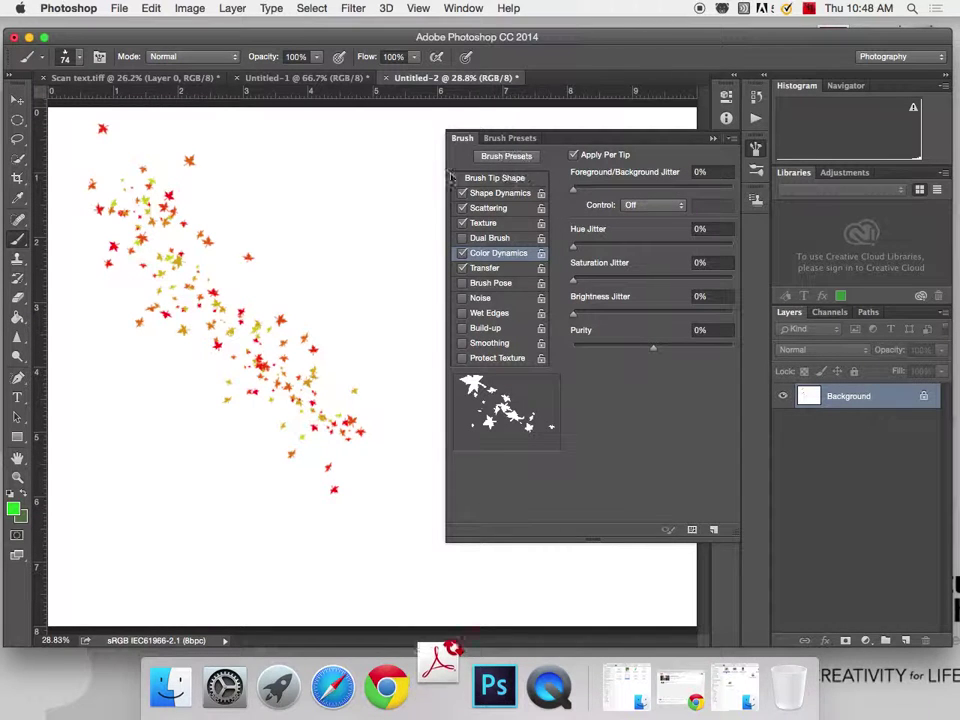
pyautogui.press('super+z')
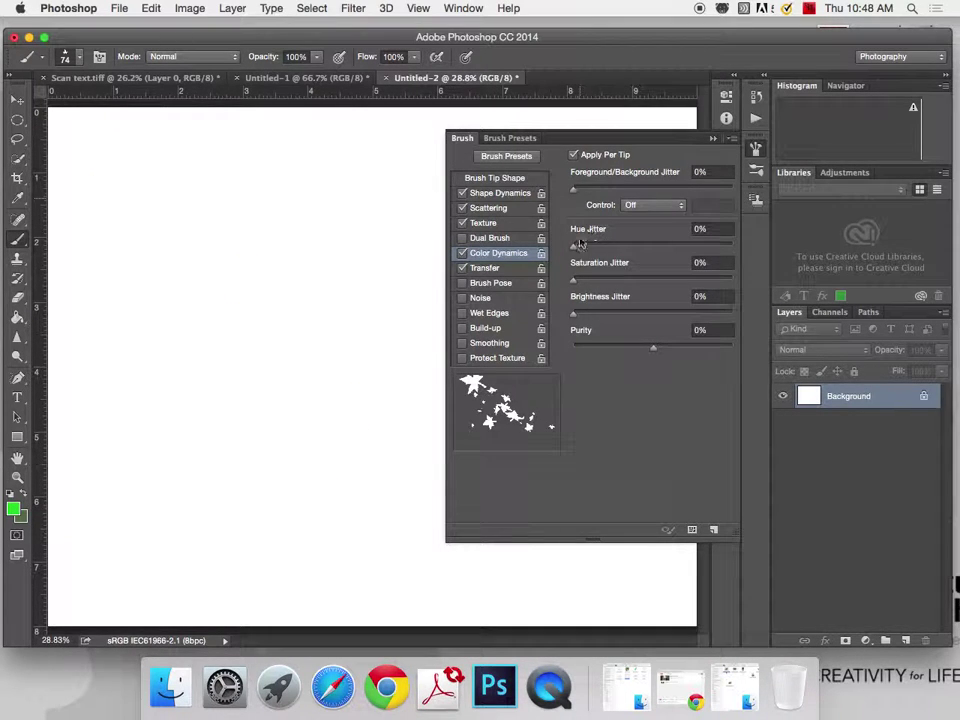
# Step: Paint one leaf test stroke with Hue Jitter at 100% and another at 43%, and undo both
pyautogui.moveTo(574, 246); pyautogui.dragTo(745, 255)
pyautogui.moveTo(95, 155); pyautogui.dragTo(383, 491)
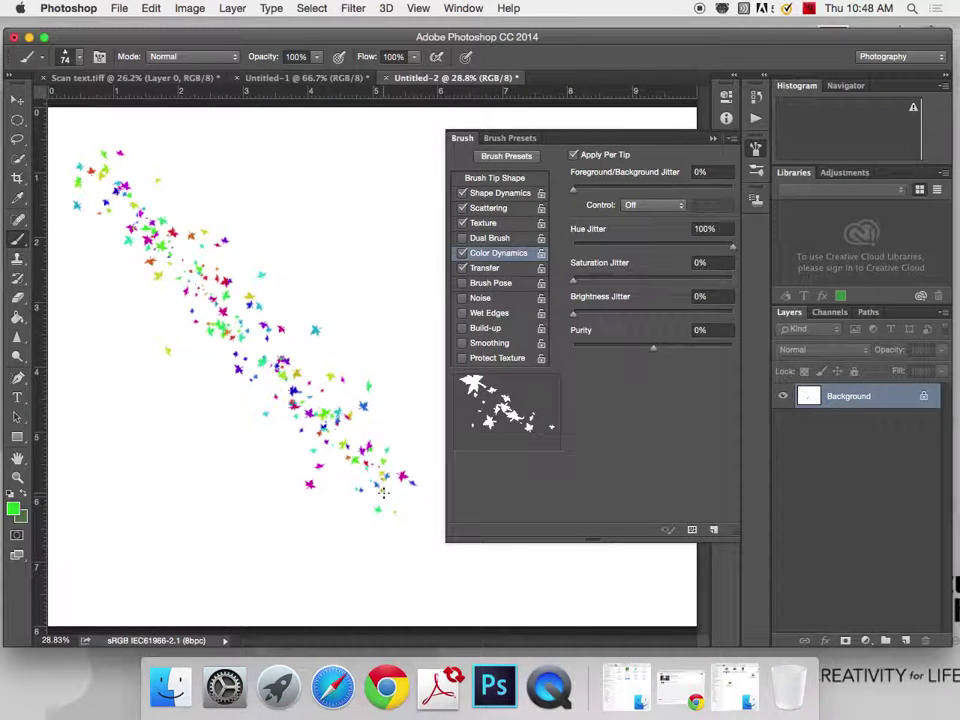
pyautogui.click(642, 246)
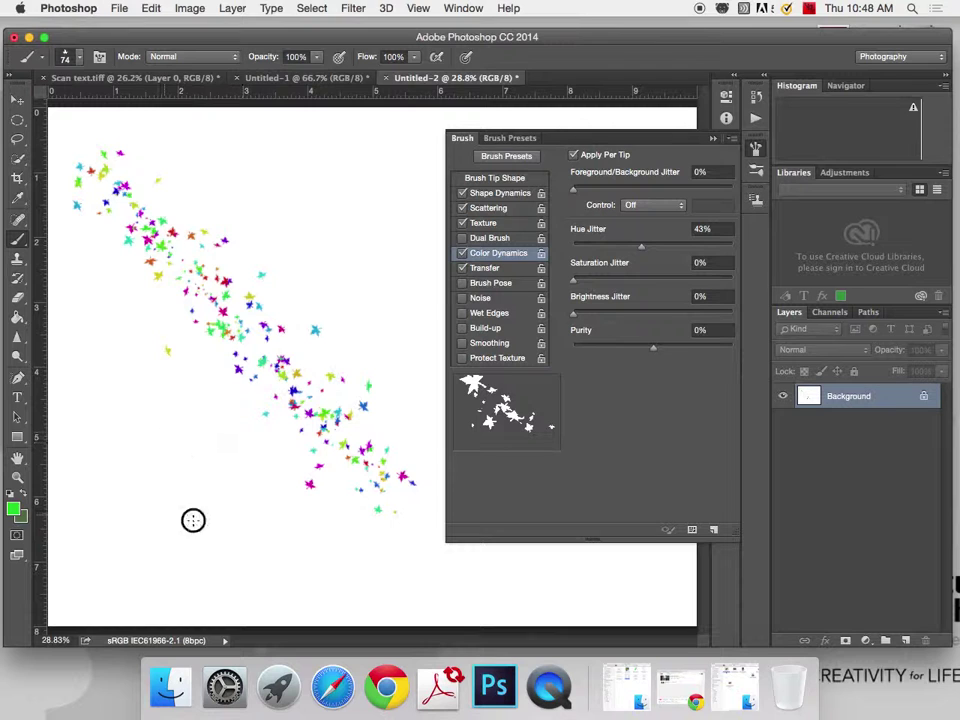
pyautogui.moveTo(105, 420)
pyautogui.mouseDown()
pyautogui.moveTo(354, 579)
pyautogui.moveTo(403, 583)
pyautogui.mouseUp()
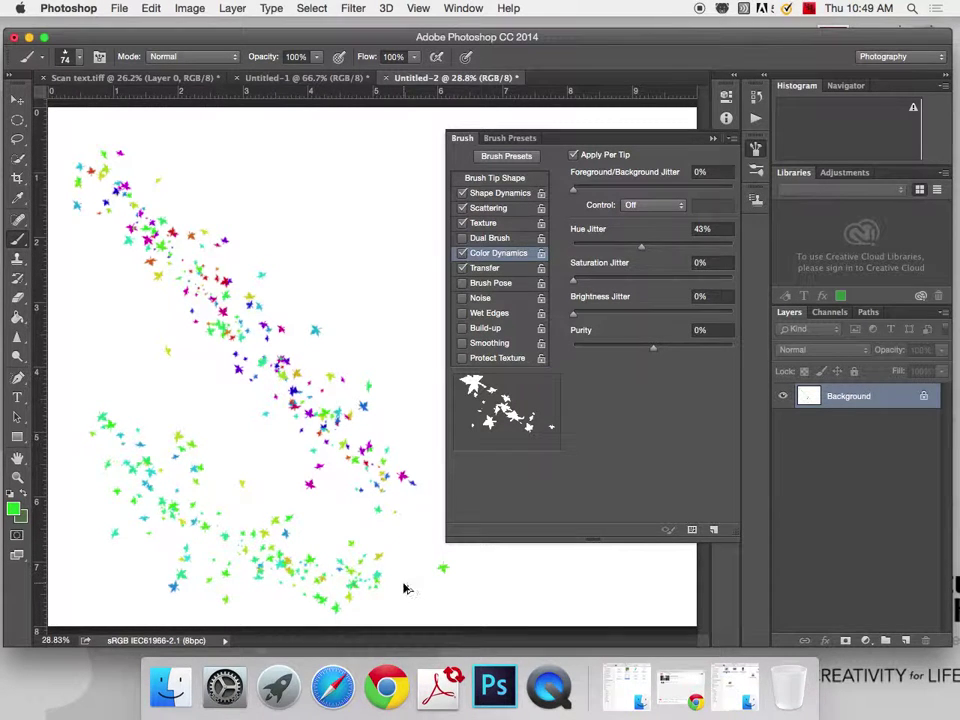
pyautogui.press('super+z')
pyautogui.press('super+z')
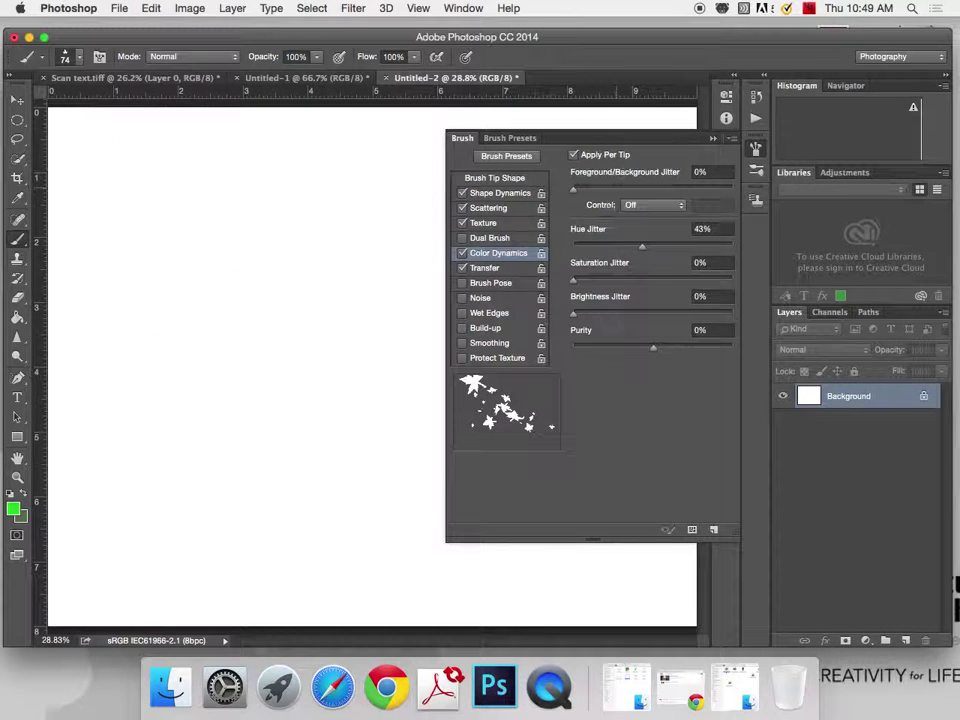
# Step: Set Hue Jitter to 0%, Saturation Jitter to 52% and the brush size to 300, and paint a leaf test stroke
pyautogui.moveTo(636, 249); pyautogui.dragTo(656, 283)
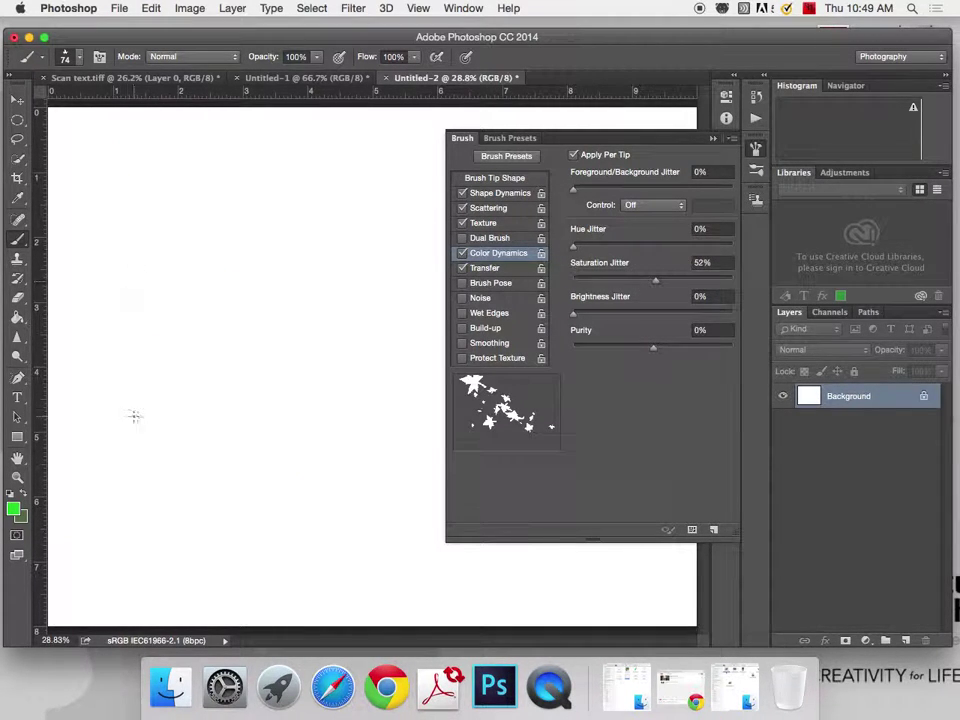
pyautogui.press(']')
pyautogui.press(']')
pyautogui.press(']')
pyautogui.moveTo(103, 208)
pyautogui.mouseDown()
pyautogui.moveTo(290, 478)
pyautogui.moveTo(340, 500)
pyautogui.mouseUp()
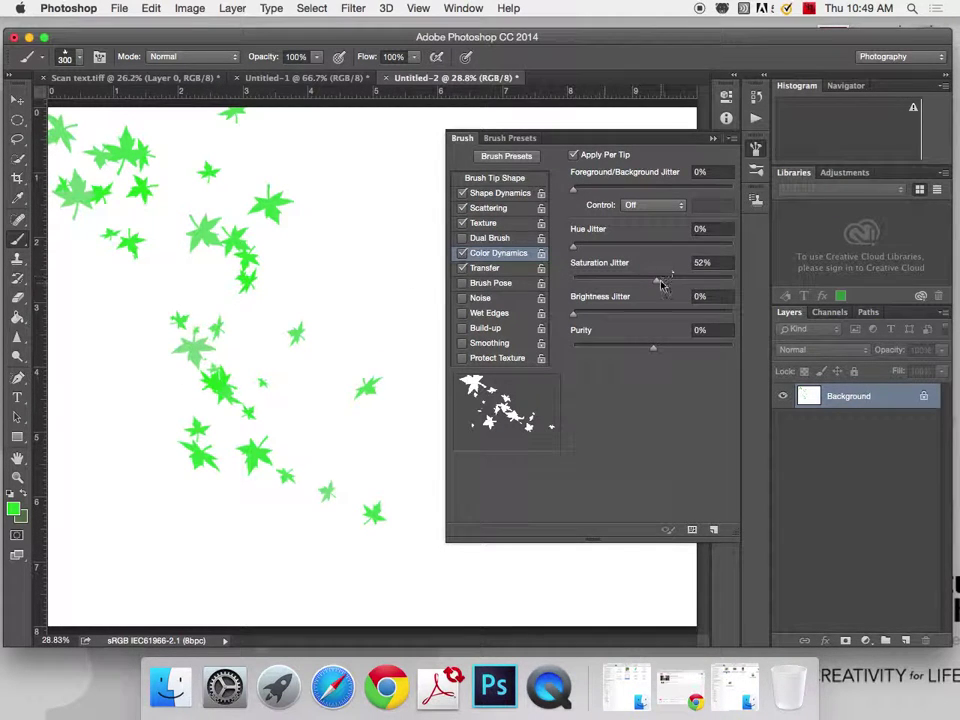
# Step: Raise Saturation Jitter to 100%, paint a second large leaf stroke, and undo all strokes on the canvas
pyautogui.moveTo(656, 280); pyautogui.dragTo(736, 280)
pyautogui.moveTo(349, 222)
pyautogui.mouseDown()
pyautogui.moveTo(175, 448)
pyautogui.moveTo(273, 520)
pyautogui.mouseUp()
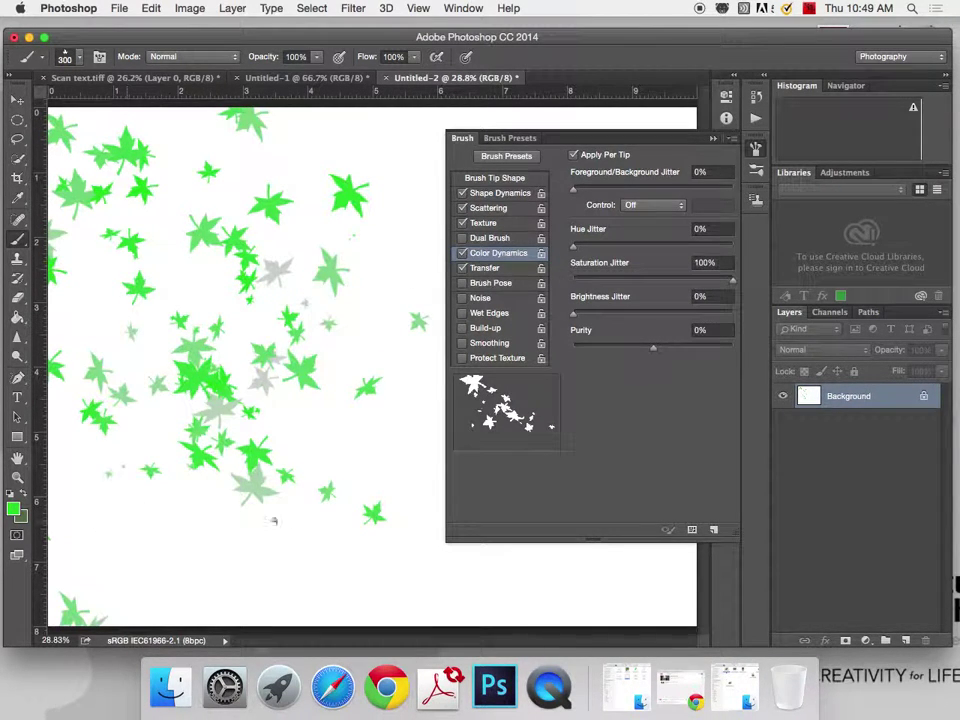
pyautogui.press('super+alt+z')
pyautogui.press('super+alt+z')
pyautogui.press('super+alt+z')
pyautogui.press('super+alt+z')
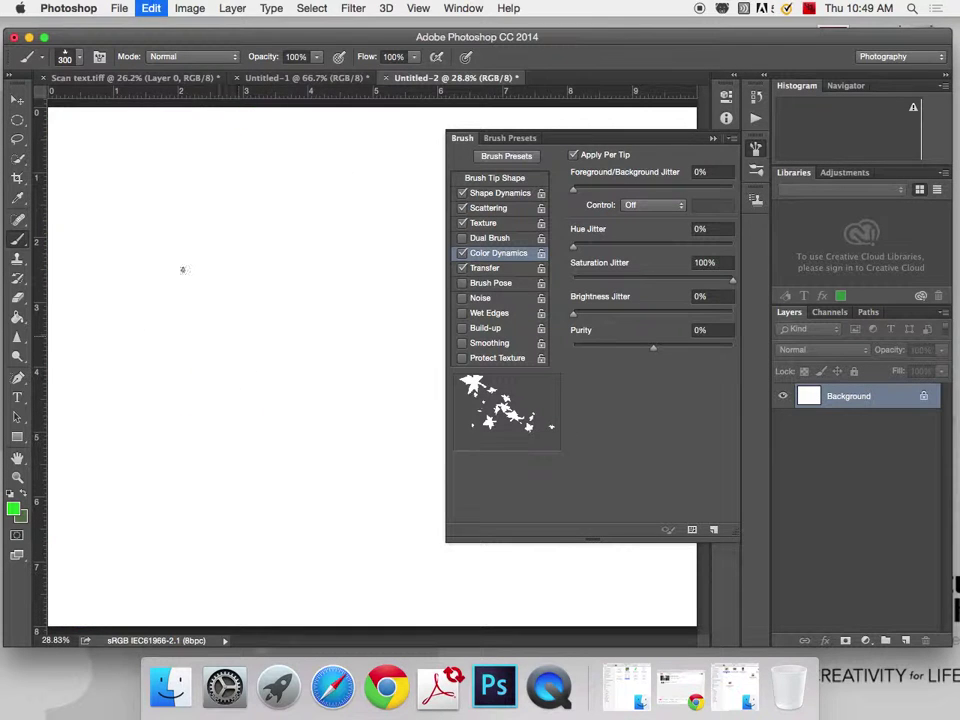
# Step: Paint fresh scattered leaves across the blank canvas with Saturation Jitter at 100%
pyautogui.press('super+shift+z')
pyautogui.press('super+shift+z')
pyautogui.press('super+shift+z')
pyautogui.press('super+shift+z')
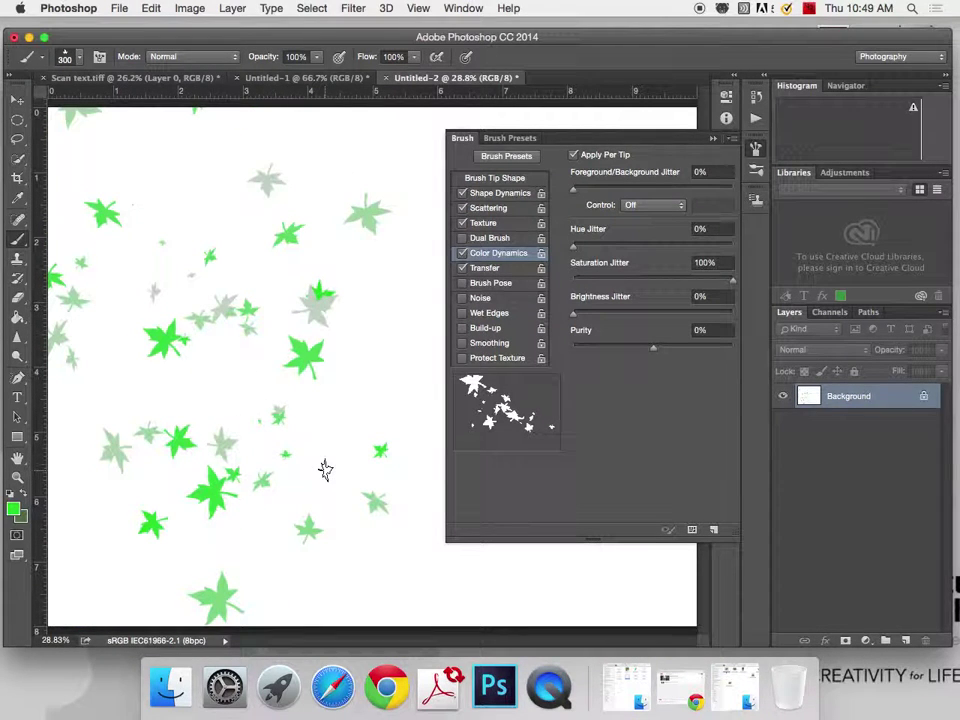
# Step: Set Saturation Jitter to 0% and undo the scattered leaf strokes to clear the canvas
pyautogui.moveTo(732, 279); pyautogui.dragTo(572, 276)
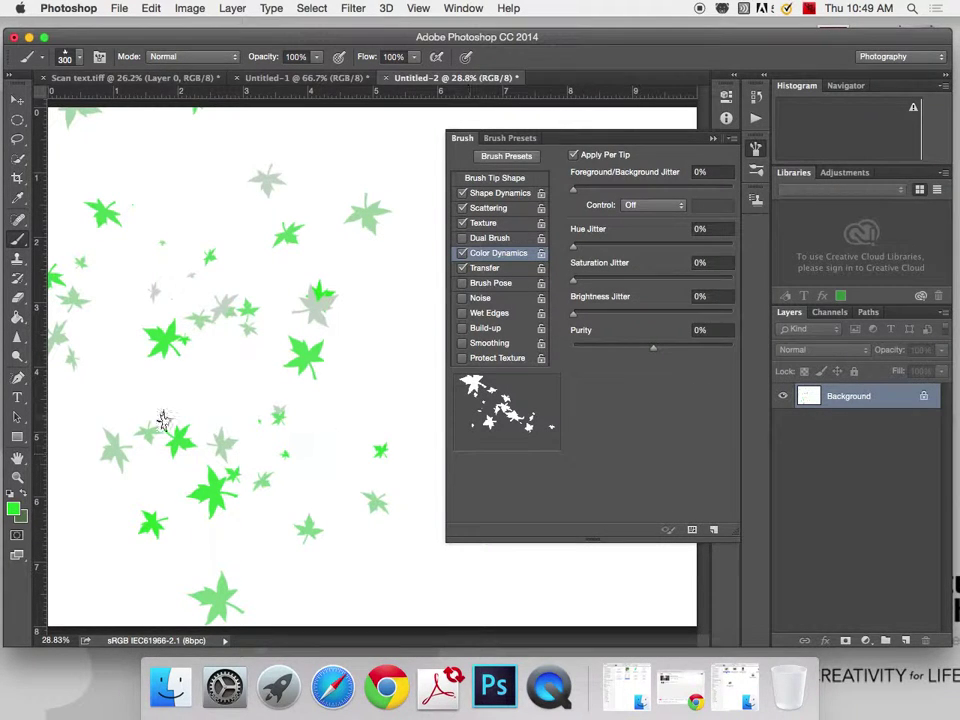
pyautogui.press('super+alt+z')
pyautogui.press('super+alt+z')
pyautogui.press('super+alt+z')
pyautogui.press('super+alt+z')
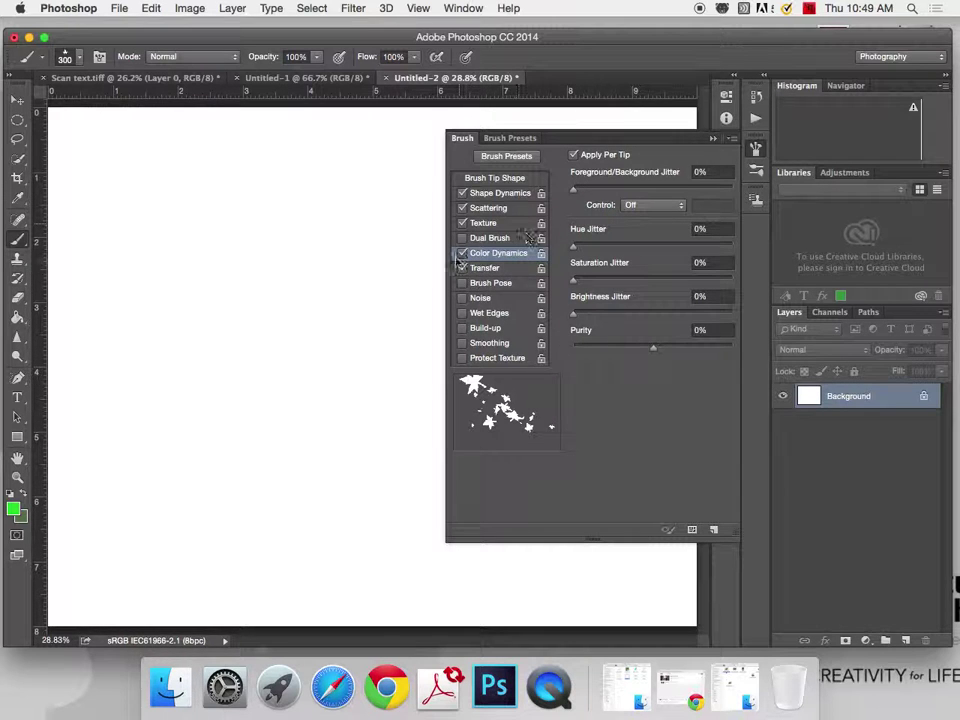
# Step: Turn on Wet Edges, Brush Pose and Noise for the leaf brush, viewing the Transfer and Brush Pose settings
pyautogui.click(492, 314)
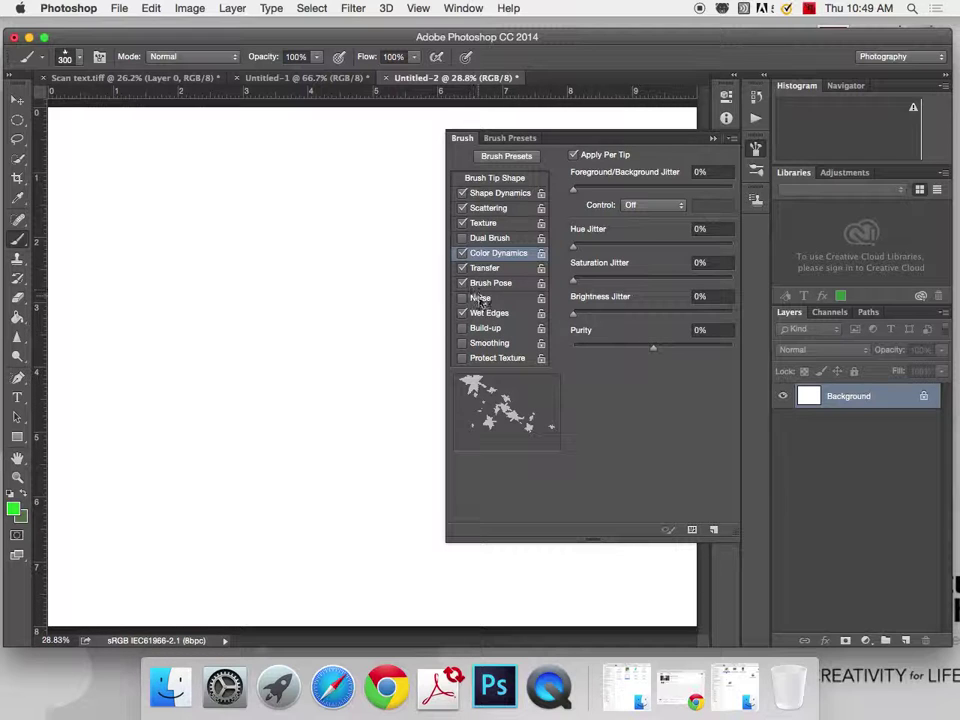
pyautogui.click(500, 283)
pyautogui.click(487, 268)
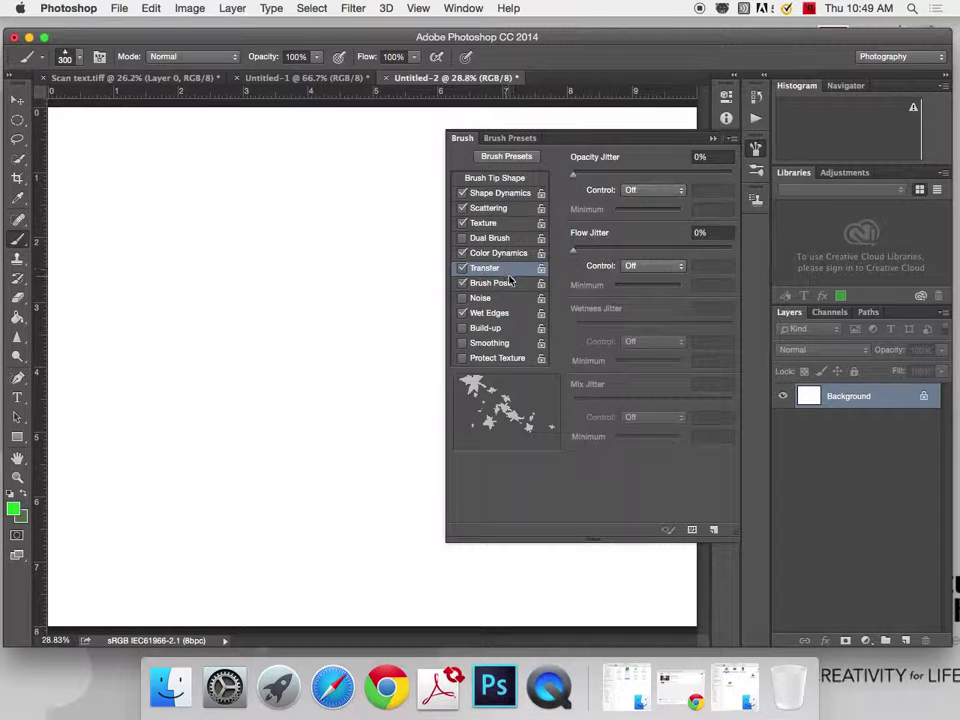
pyautogui.click(510, 284)
pyautogui.click(501, 300)
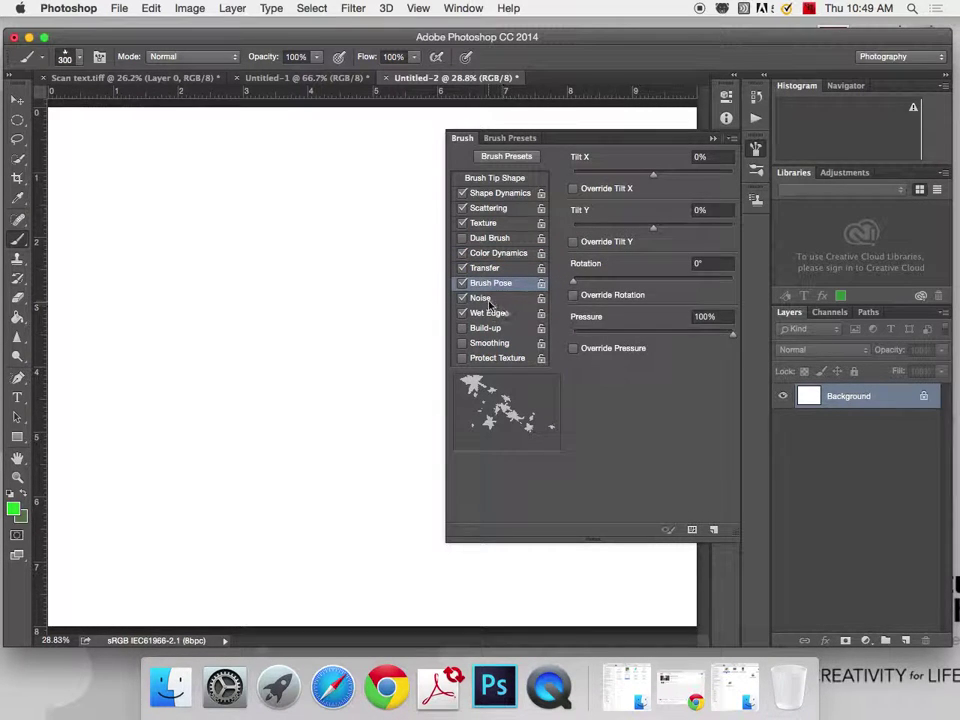
# Step: Turn off Noise, Brush Pose and Texture for the leaf brush, toggling Color Dynamics and Scattering off and on again
pyautogui.click(490, 299)
pyautogui.click(462, 283)
pyautogui.click(462, 253)
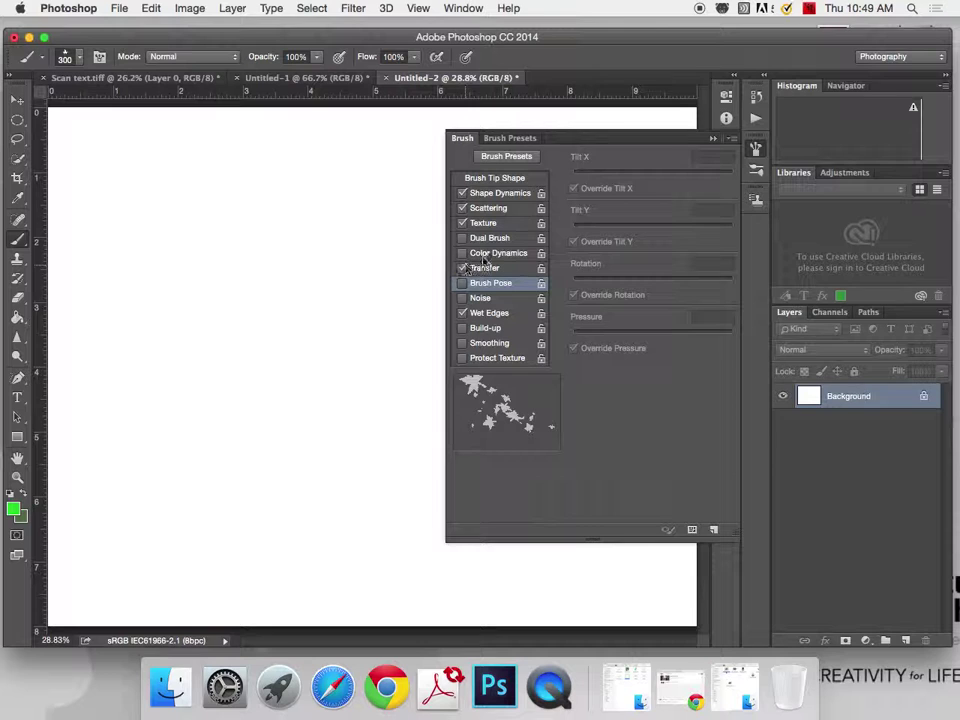
pyautogui.click(498, 253)
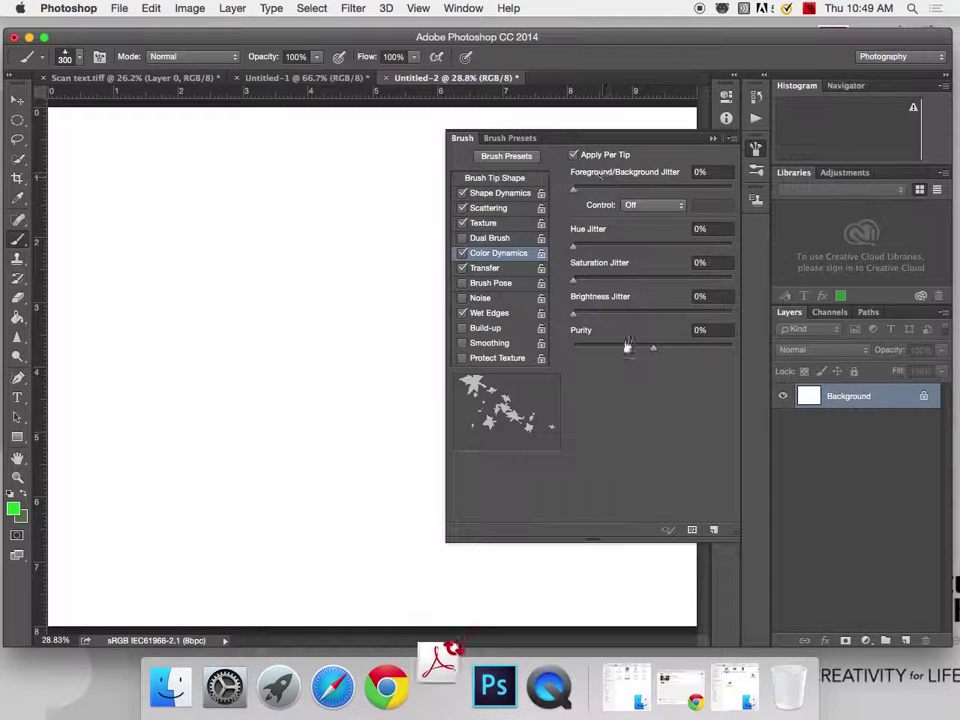
pyautogui.click(483, 223)
pyautogui.click(462, 223)
pyautogui.click(463, 208)
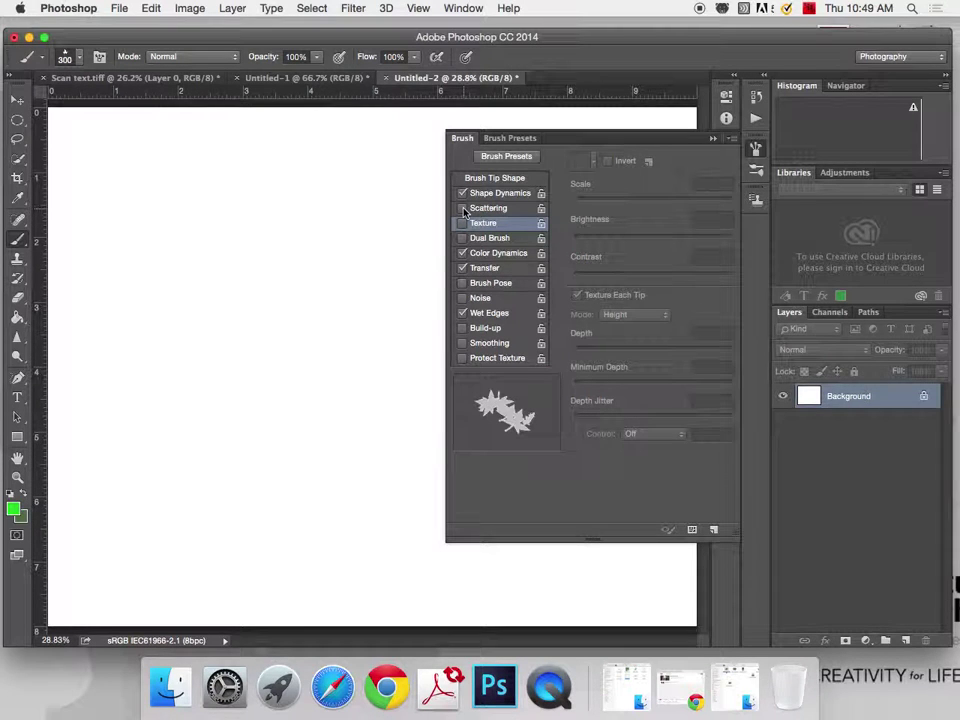
pyautogui.click(463, 208)
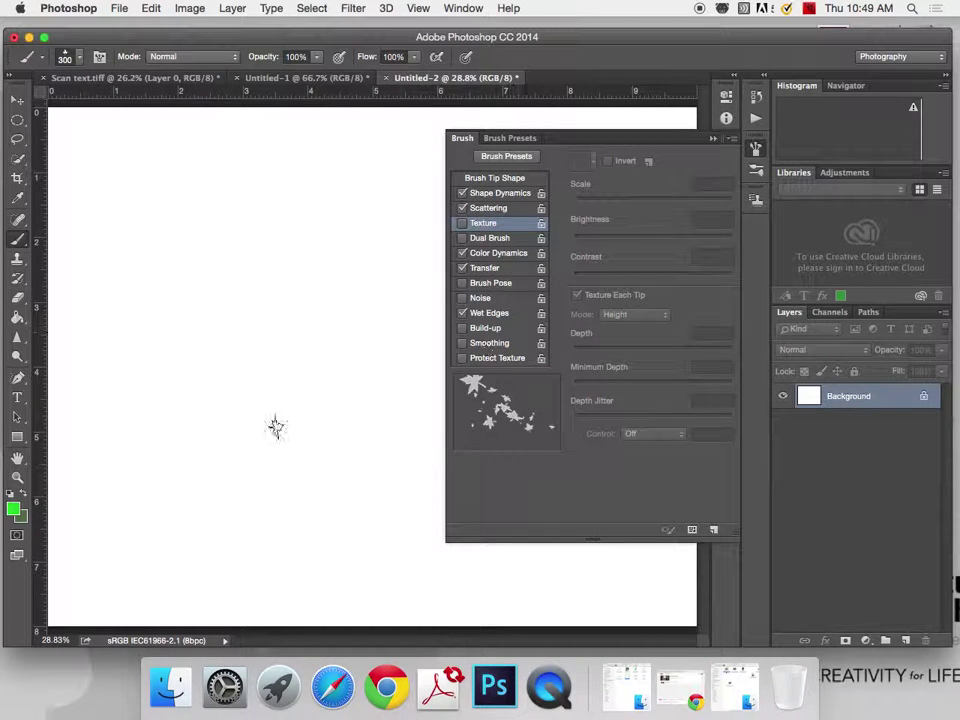
# Step: Choose the 902 px smiley brush and stamp one green smiley without Wet Edges and a second below it with Wet Edges
pyautogui.click(66, 56)
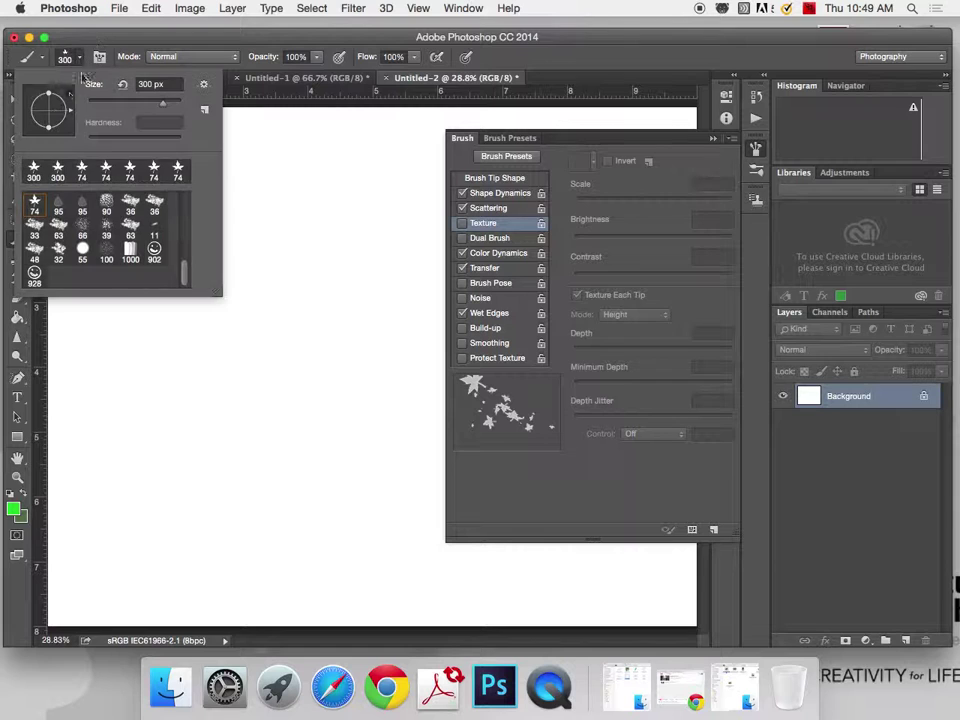
pyautogui.click(154, 250)
pyautogui.click(200, 37)
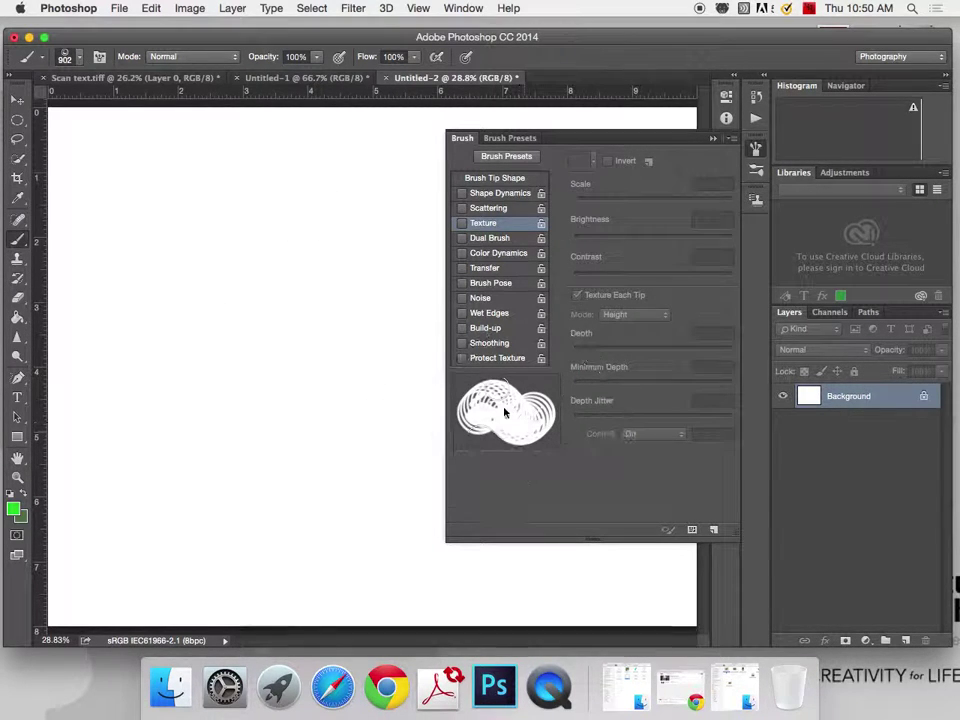
pyautogui.click(208, 295)
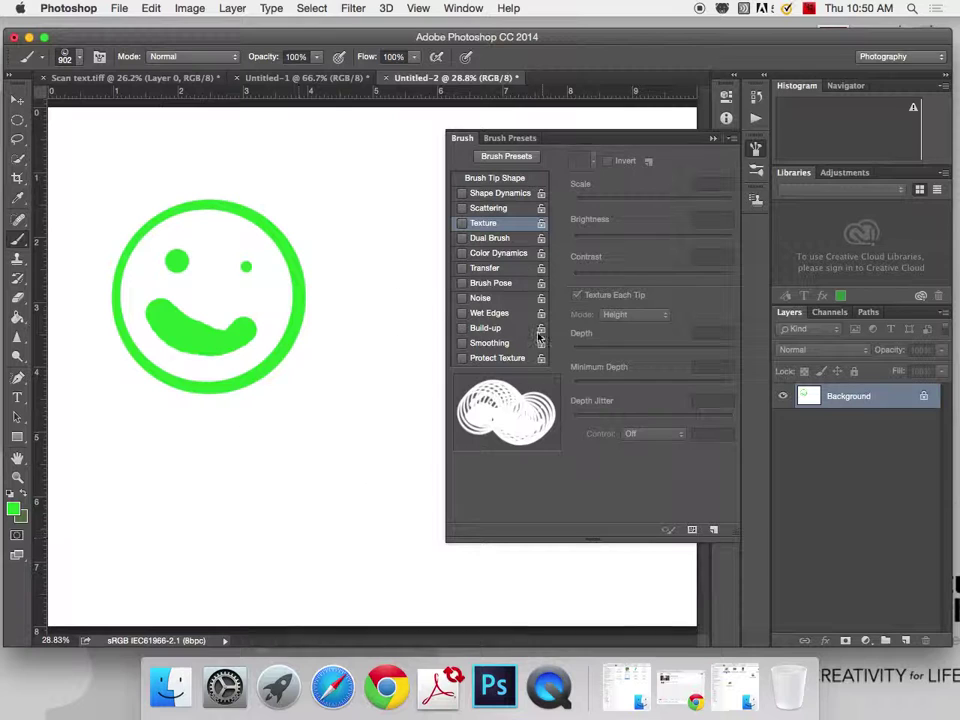
pyautogui.click(462, 313)
pyautogui.click(257, 489)
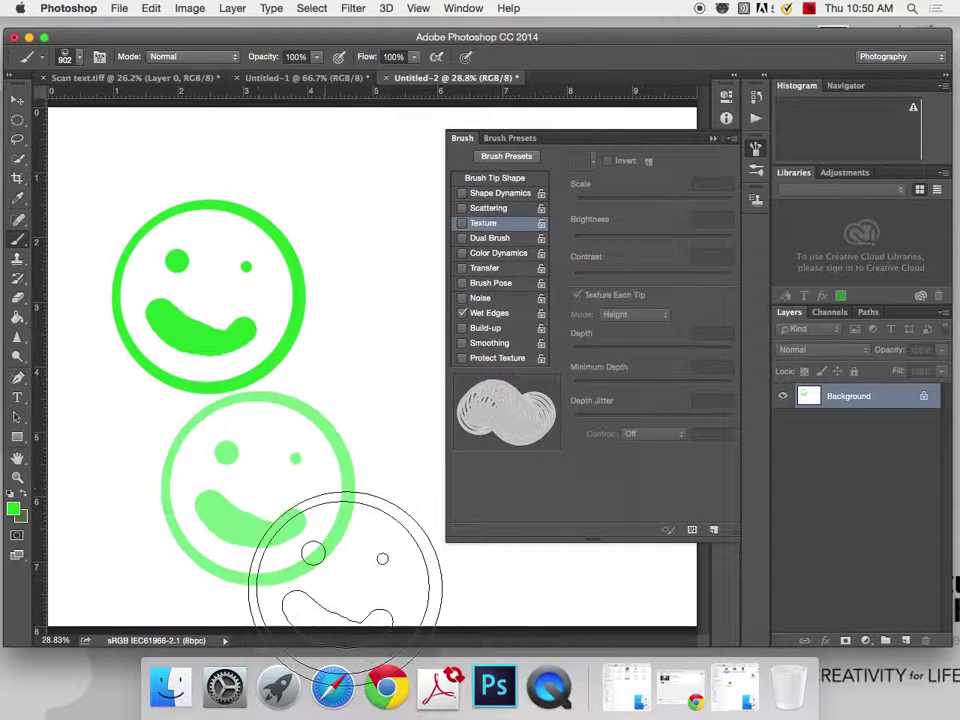
# Step: Toggle Wet Edges off and on to compare its effect in the smiley brush preview
pyautogui.click(462, 313)
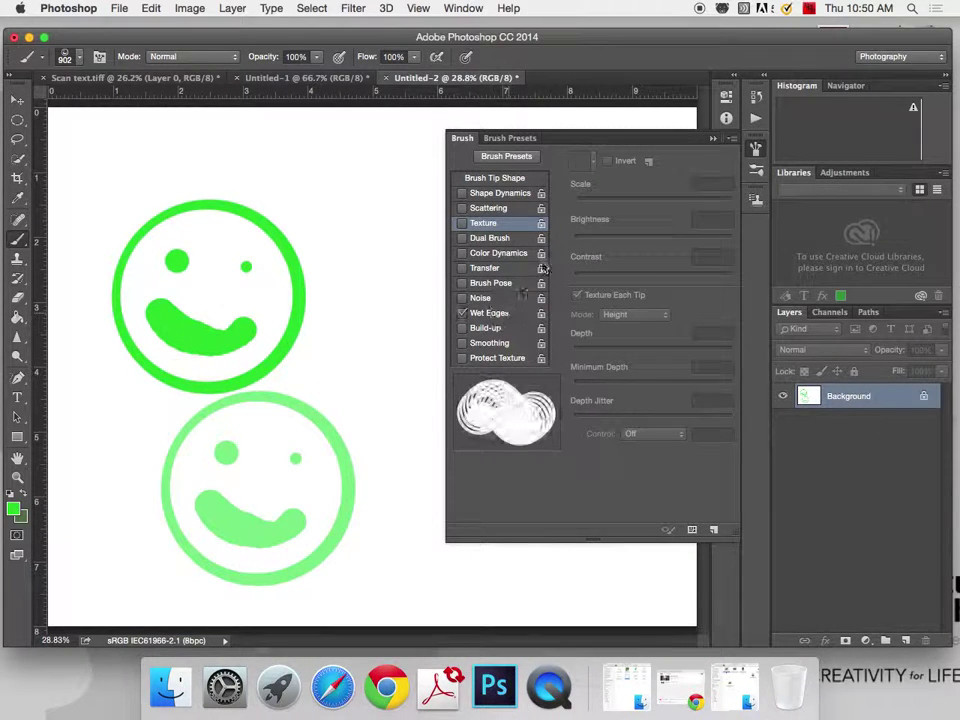
pyautogui.click(463, 314)
pyautogui.click(463, 314)
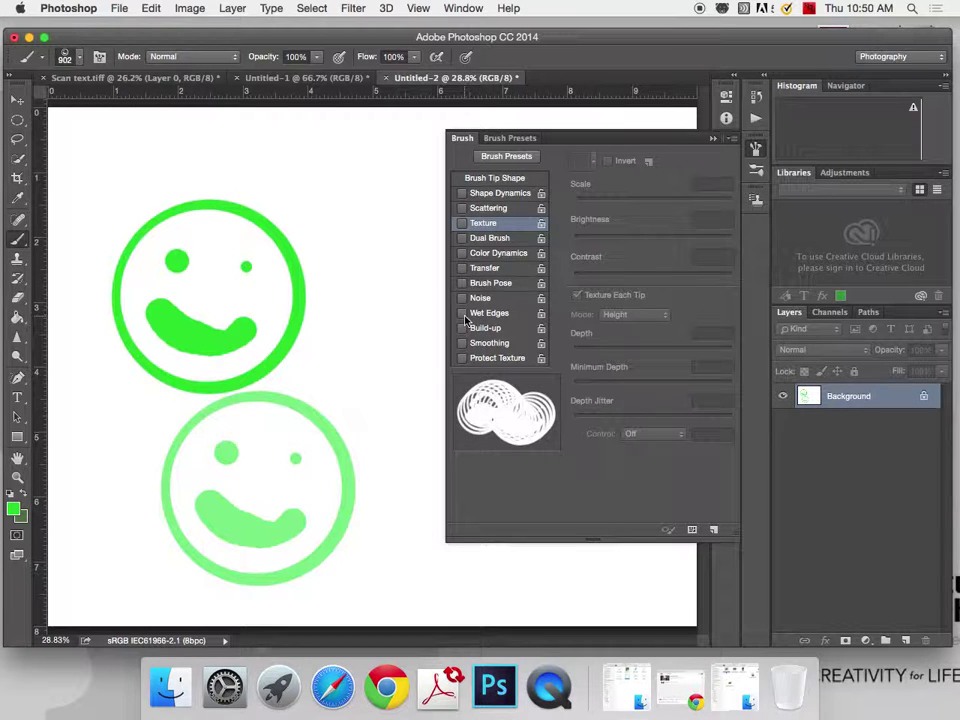
pyautogui.click(463, 314)
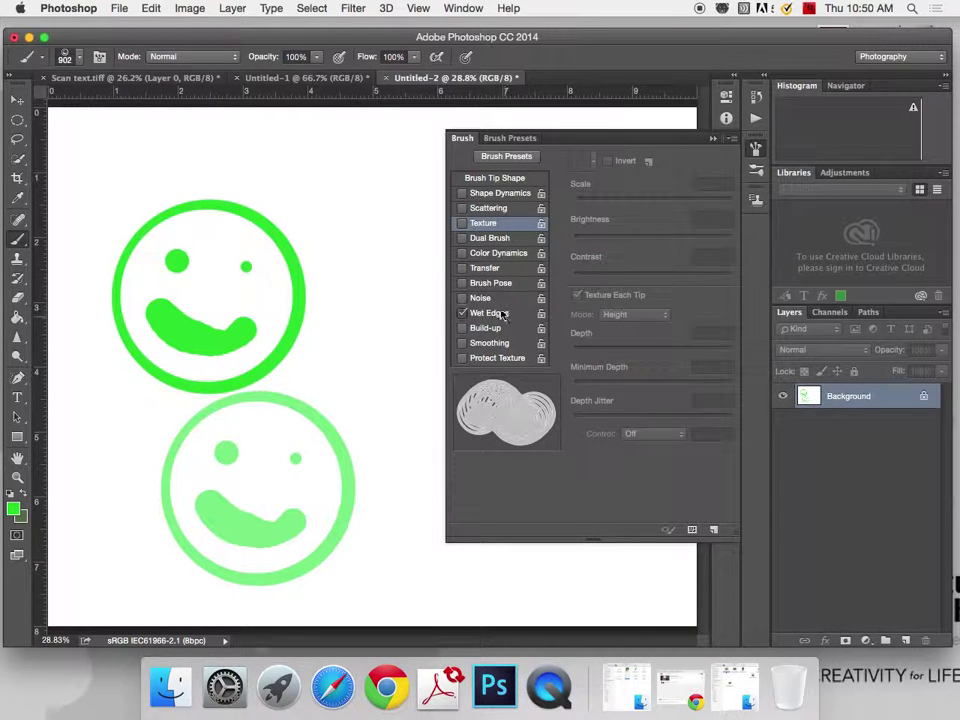
pyautogui.click(500, 314)
pyautogui.click(500, 314)
# Step: Stamp two overlapping Wet Edges smileys between the existing ones, turning on Shape Dynamics before the second stamp
pyautogui.press('super+equal')
pyautogui.press('super+equal')
pyautogui.press('super+equal')
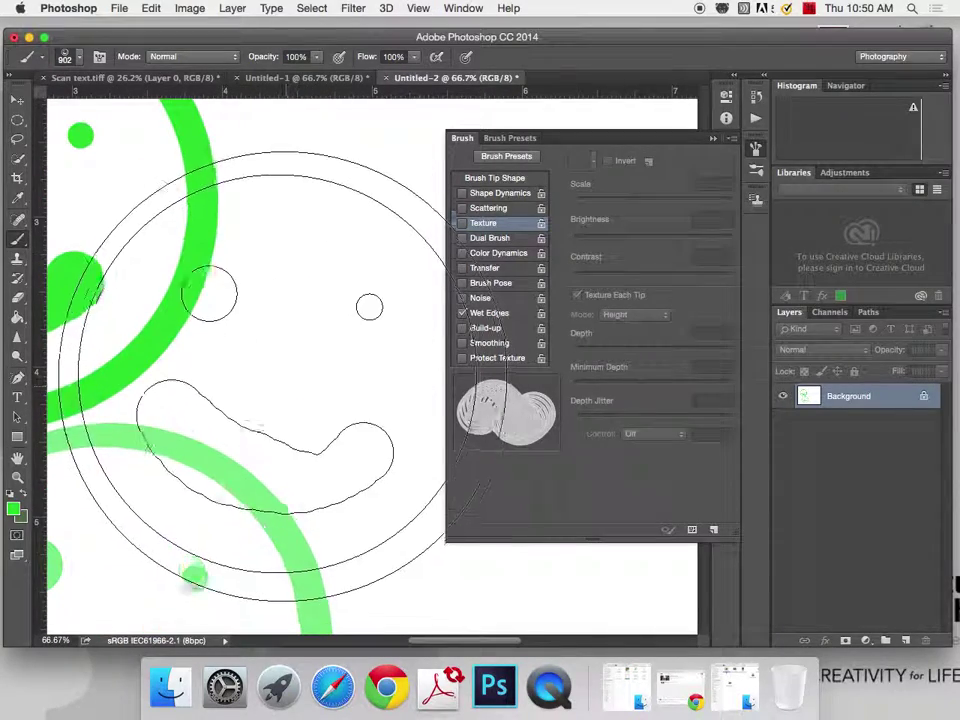
pyautogui.click(252, 376)
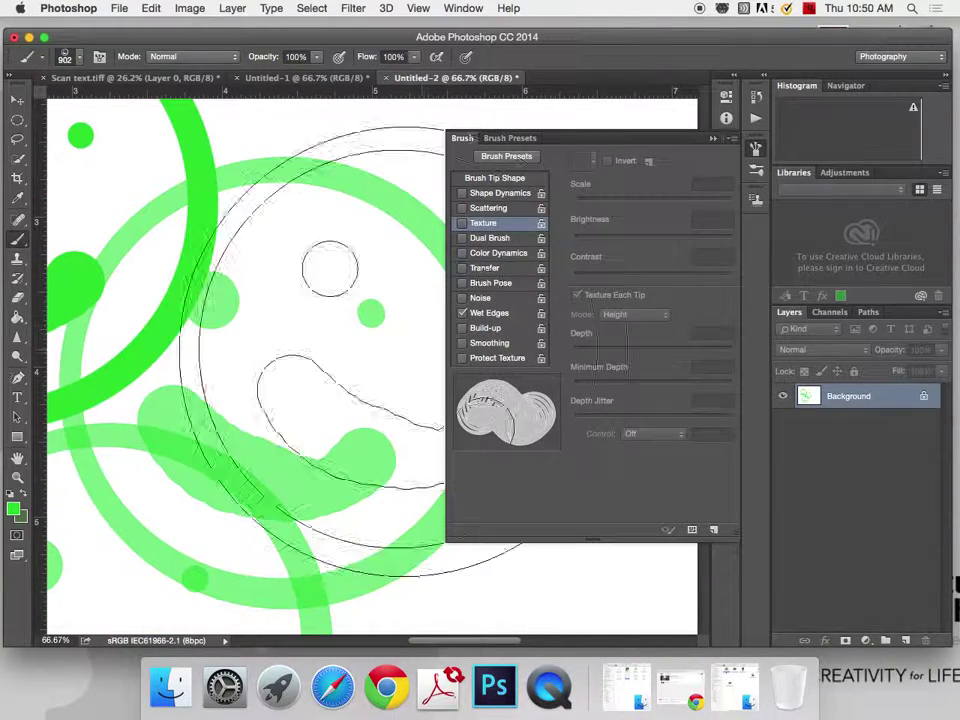
pyautogui.click(462, 193)
pyautogui.click(277, 350)
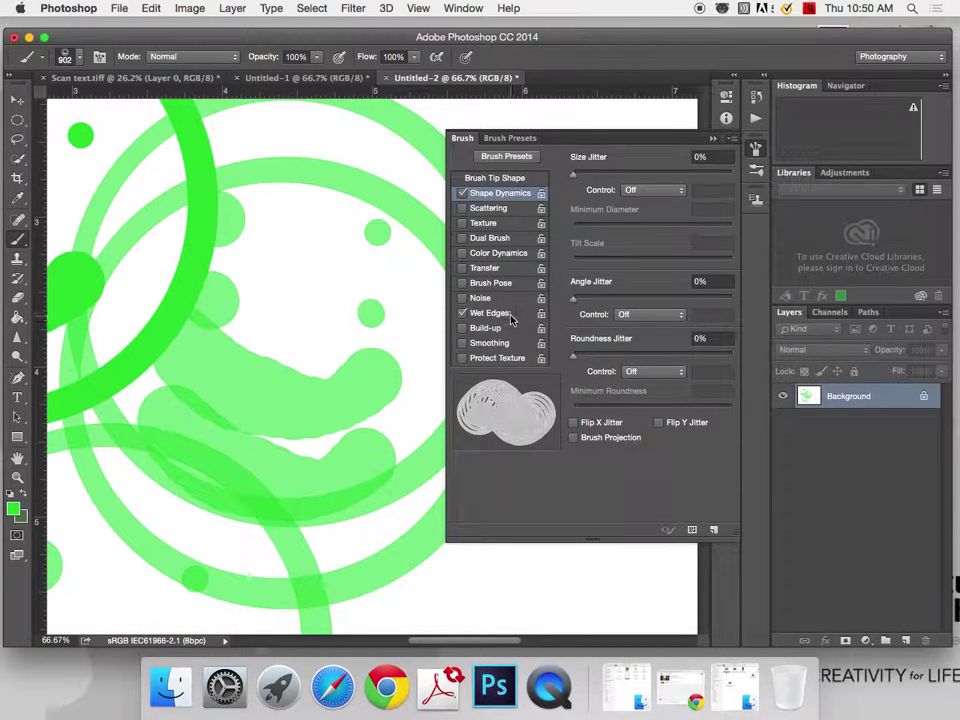
# Step: Undo all the smiley stamps to leave the whole canvas blank
pyautogui.press('super+0')
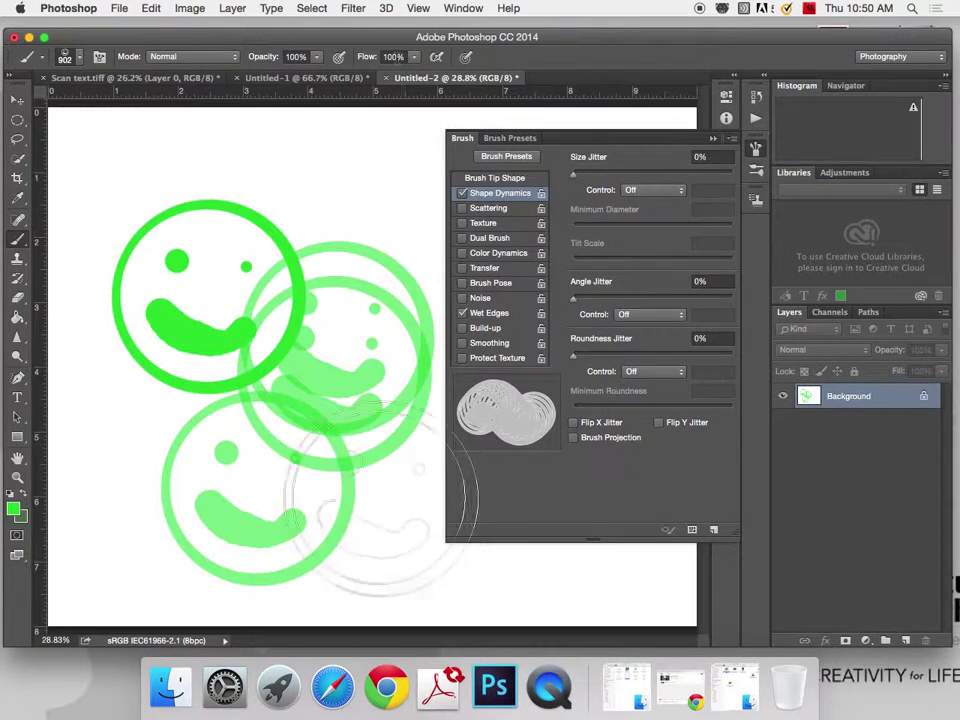
pyautogui.press('super+alt+z')
pyautogui.press('super+alt+z')
pyautogui.press('super+alt+z')
pyautogui.press('super+alt+z')
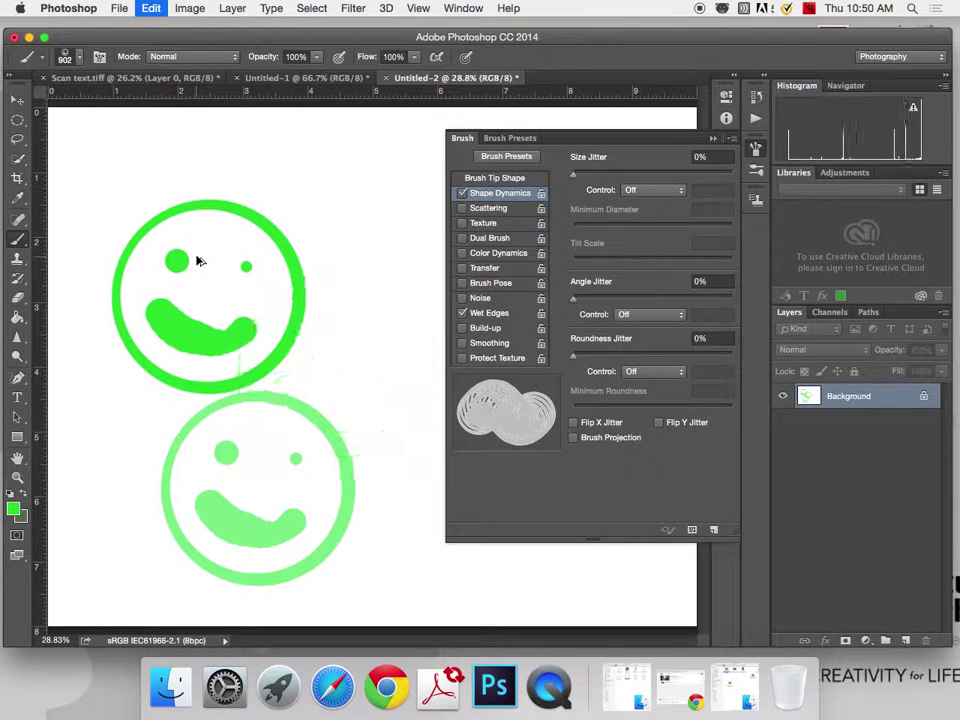
pyautogui.press('super+alt+z')
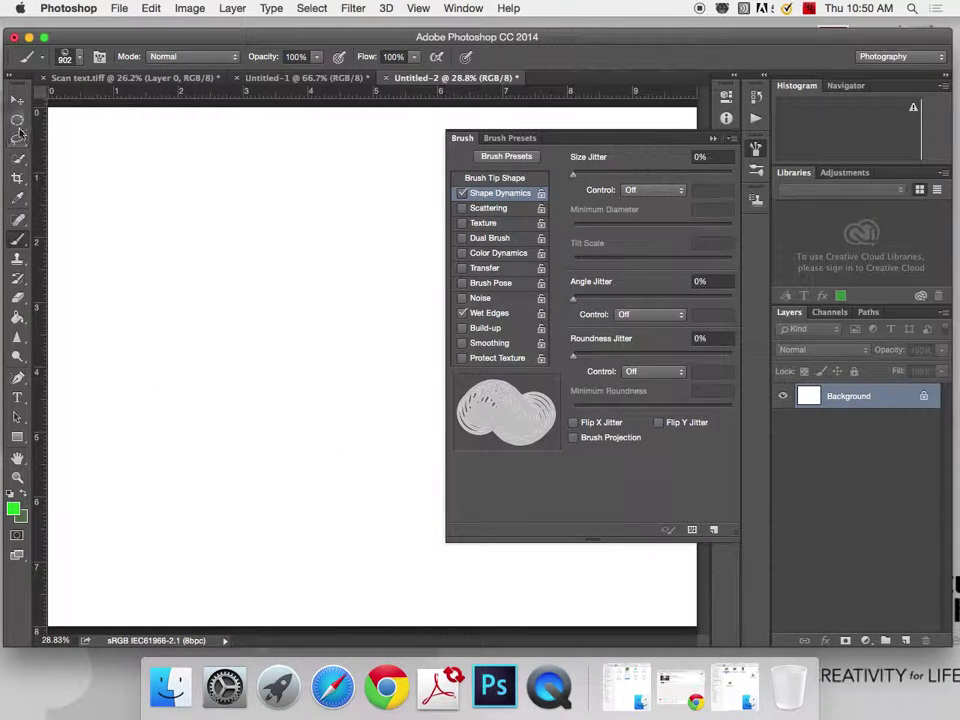
# Step: Choose a hard round brush at 902 px and paint one thick diagonal stroke without Wet Edges and another with it
pyautogui.click(17, 240)
pyautogui.click(84, 59)
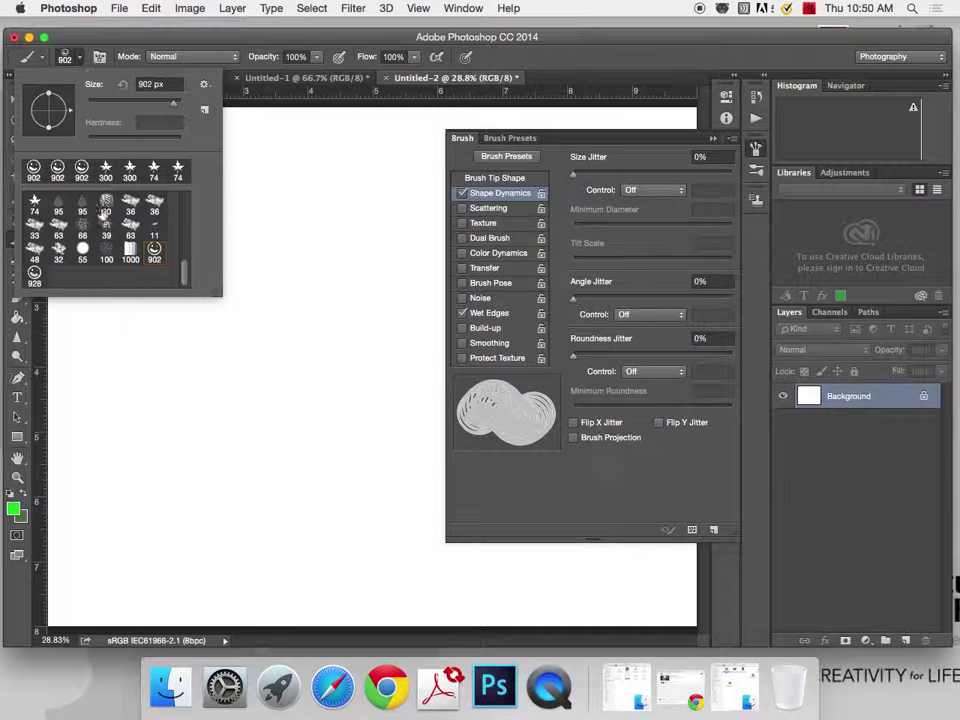
pyautogui.scroll(5, 105, 220)
pyautogui.click(106, 203)
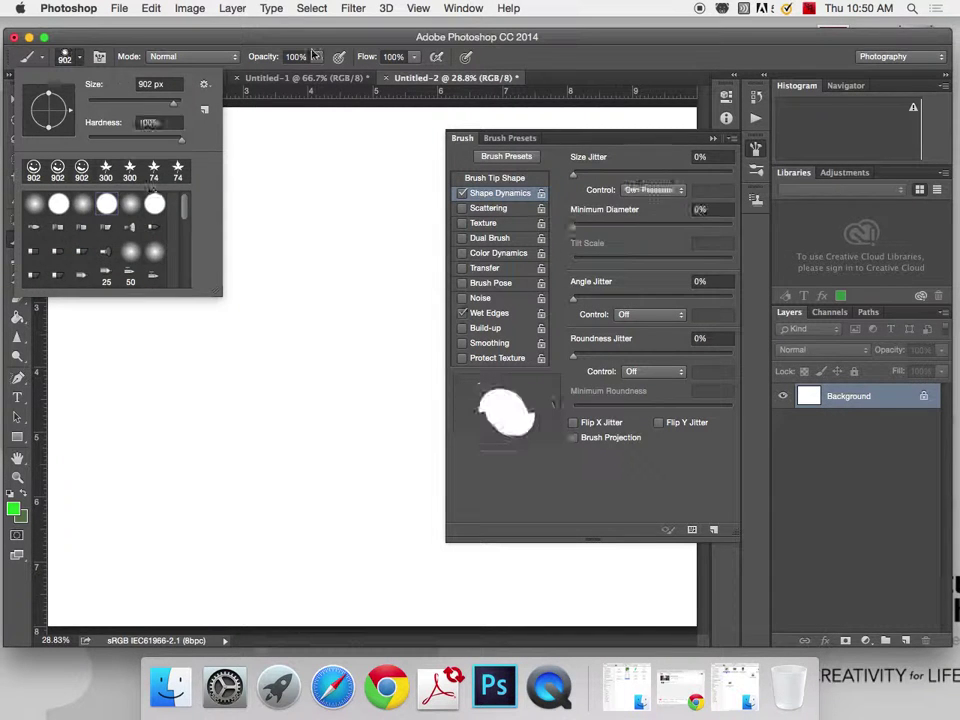
pyautogui.press('Return')
pyautogui.moveTo(148, 255); pyautogui.dragTo(255, 422)
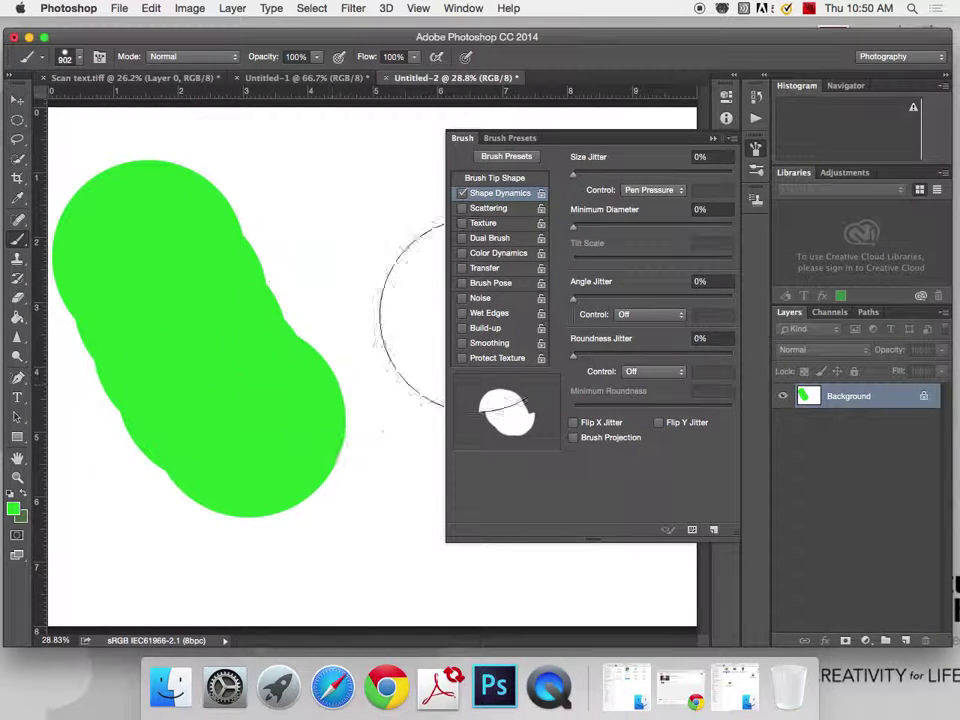
pyautogui.click(462, 313)
pyautogui.moveTo(304, 219); pyautogui.dragTo(370, 348)
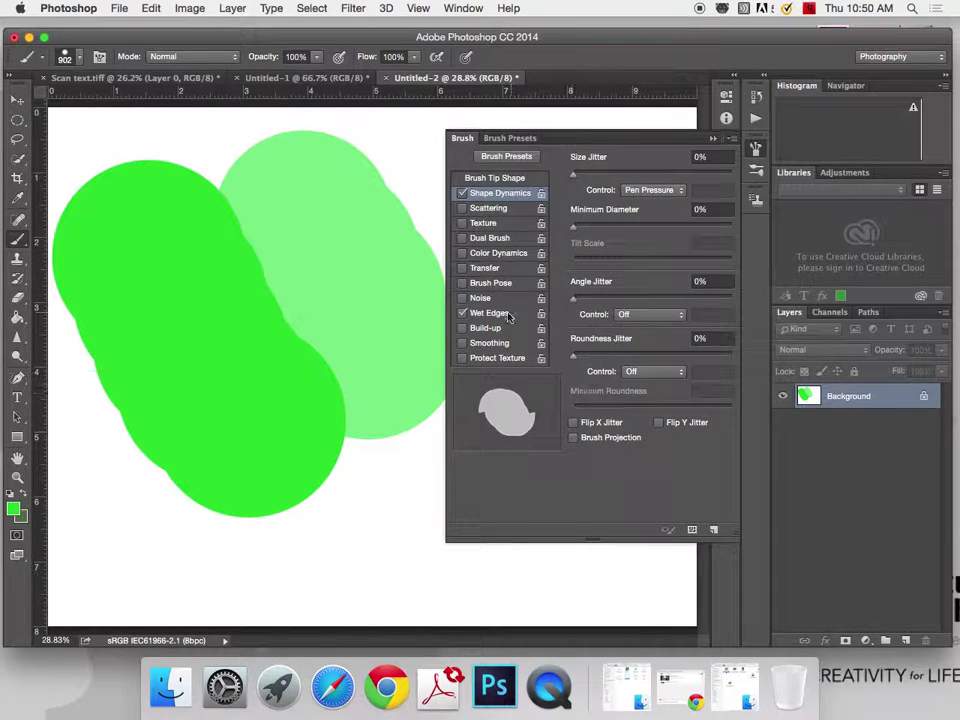
# Step: Turn off Shape Dynamics for the hard round brush and undo both thick green strokes
pyautogui.click(462, 193)
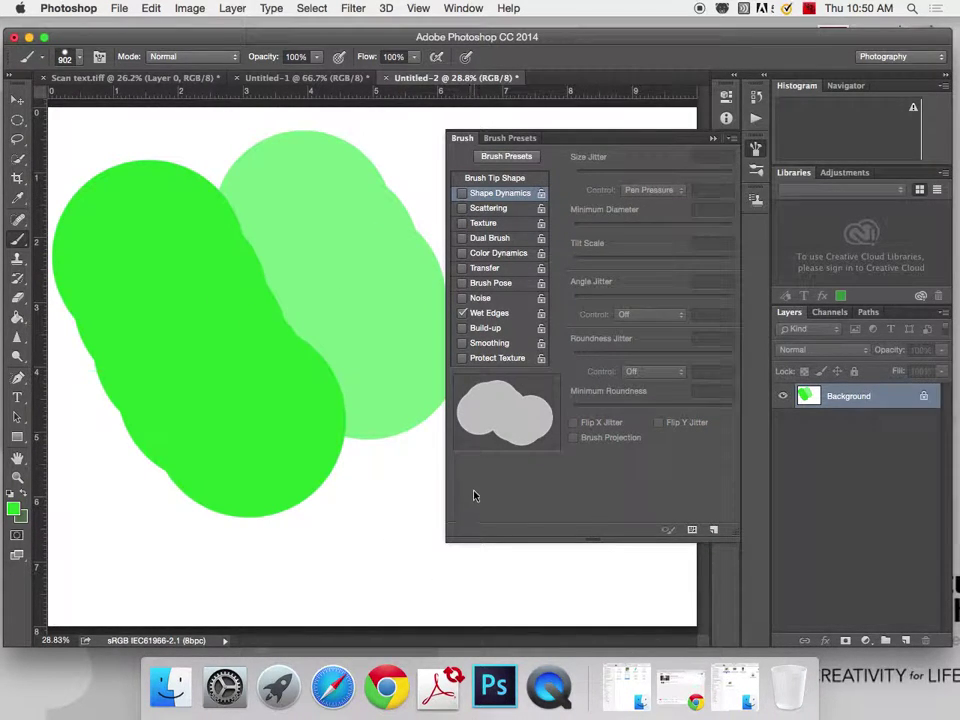
pyautogui.press('super+alt+z')
pyautogui.press('super+alt+z')
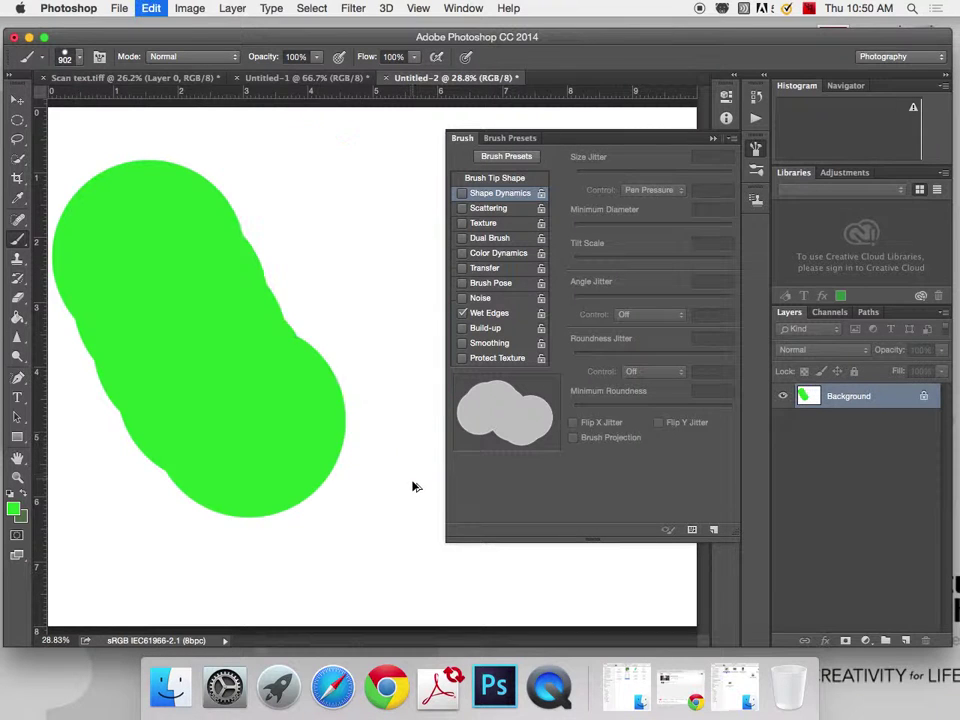
# Step: Reduce the hard round brush to 400 px, paint a short vertical Wet Edges stroke and undo it
pyautogui.press('[')
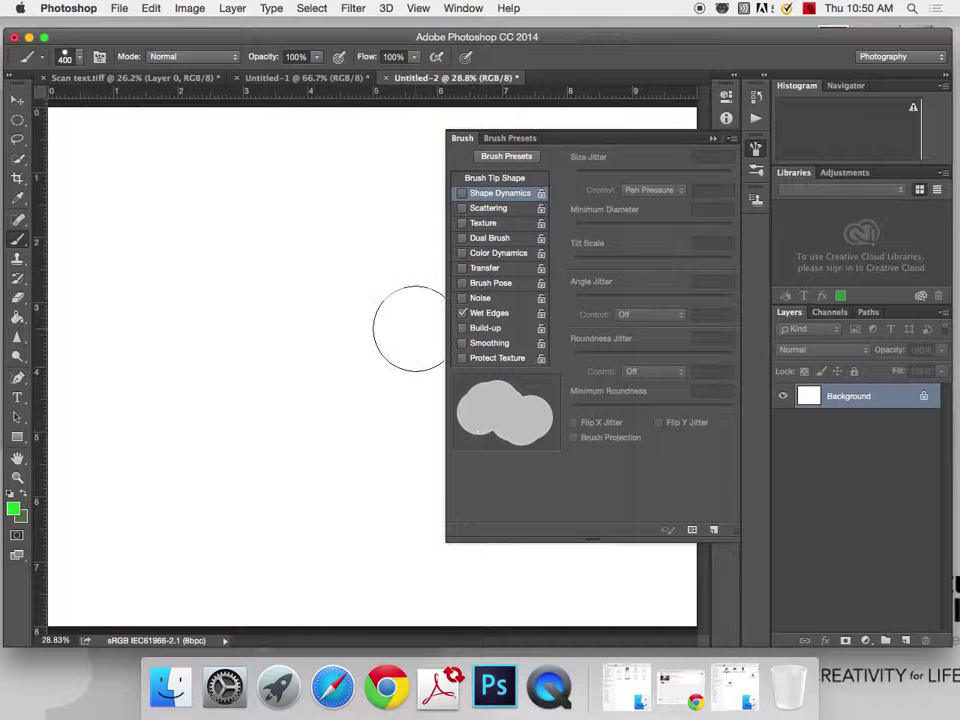
pyautogui.moveTo(232, 214)
pyautogui.mouseDown()
pyautogui.moveTo(230, 280)
pyautogui.moveTo(255, 348)
pyautogui.mouseUp()
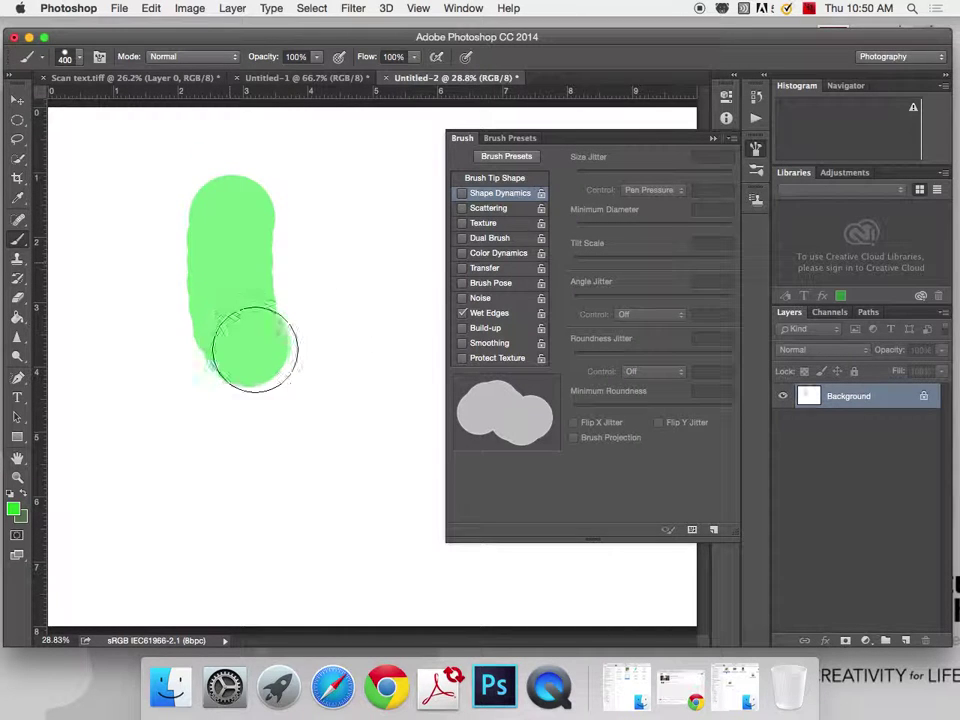
pyautogui.press('super+alt+z')
pyautogui.press('super+alt+z')
# Step: Choose the soft round brush, test a looping stroke without Wet Edges and a short one with it, and undo both
pyautogui.click(66, 57)
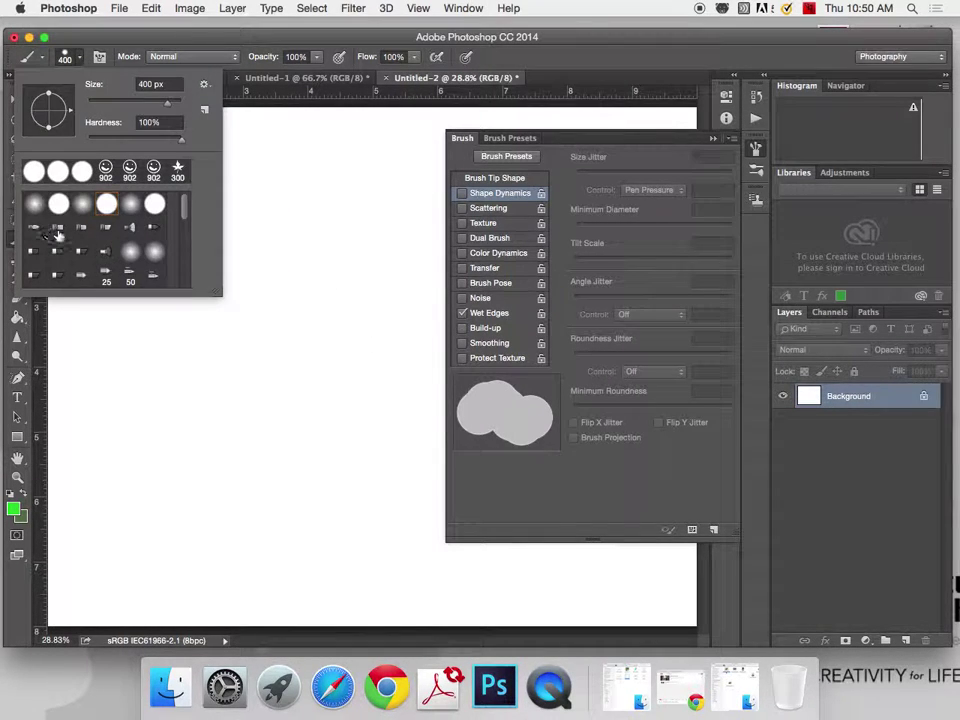
pyautogui.click(34, 204)
pyautogui.click(240, 30)
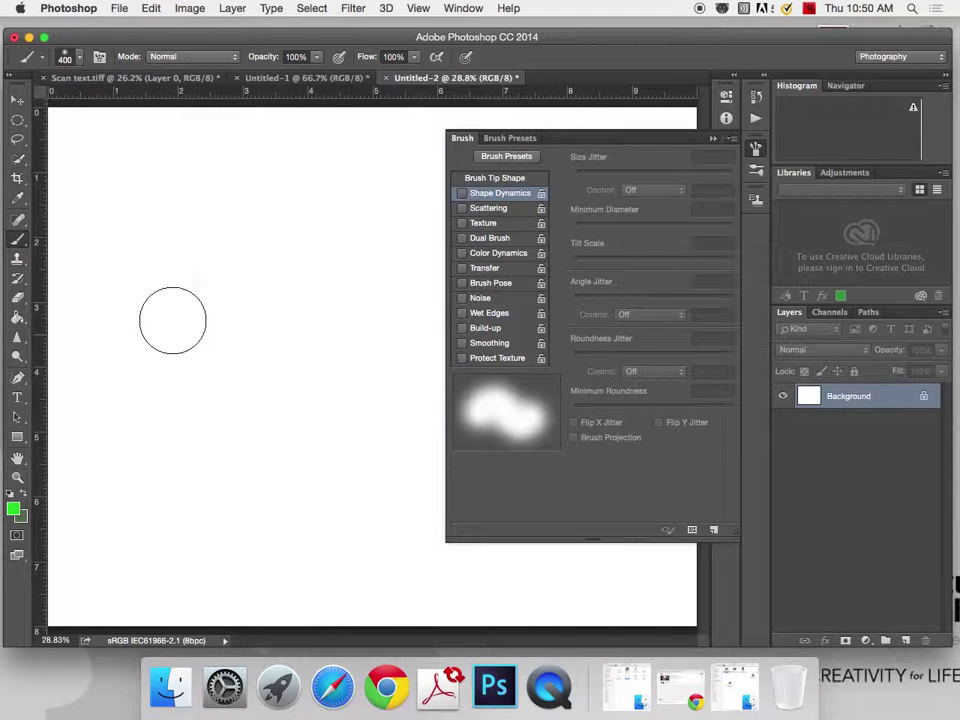
pyautogui.moveTo(165, 250)
pyautogui.mouseDown()
pyautogui.moveTo(259, 439)
pyautogui.moveTo(345, 294)
pyautogui.moveTo(135, 281)
pyautogui.moveTo(280, 555)
pyautogui.moveTo(350, 598)
pyautogui.mouseUp()
pyautogui.click(500, 314)
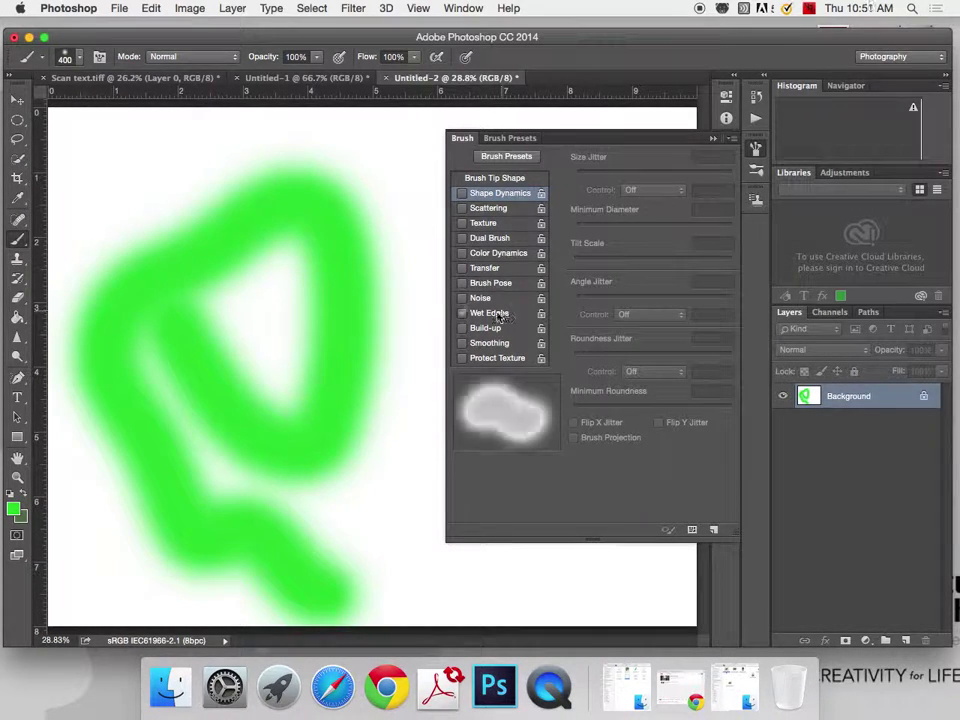
pyautogui.moveTo(125, 186); pyautogui.dragTo(282, 211)
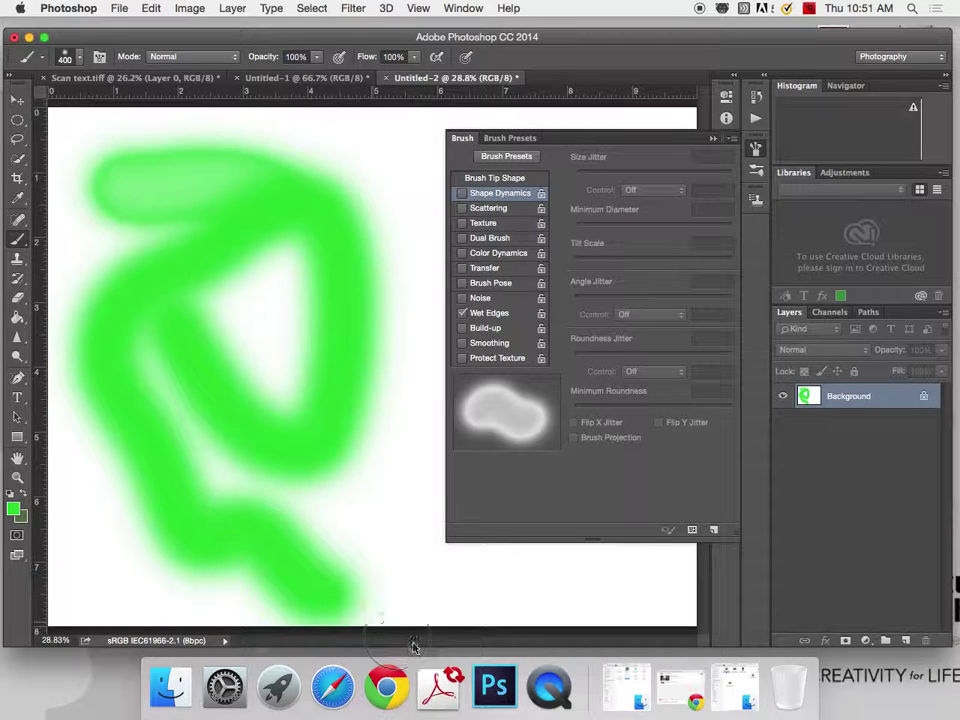
pyautogui.press('alt+super+z')
pyautogui.press('alt+super+z')
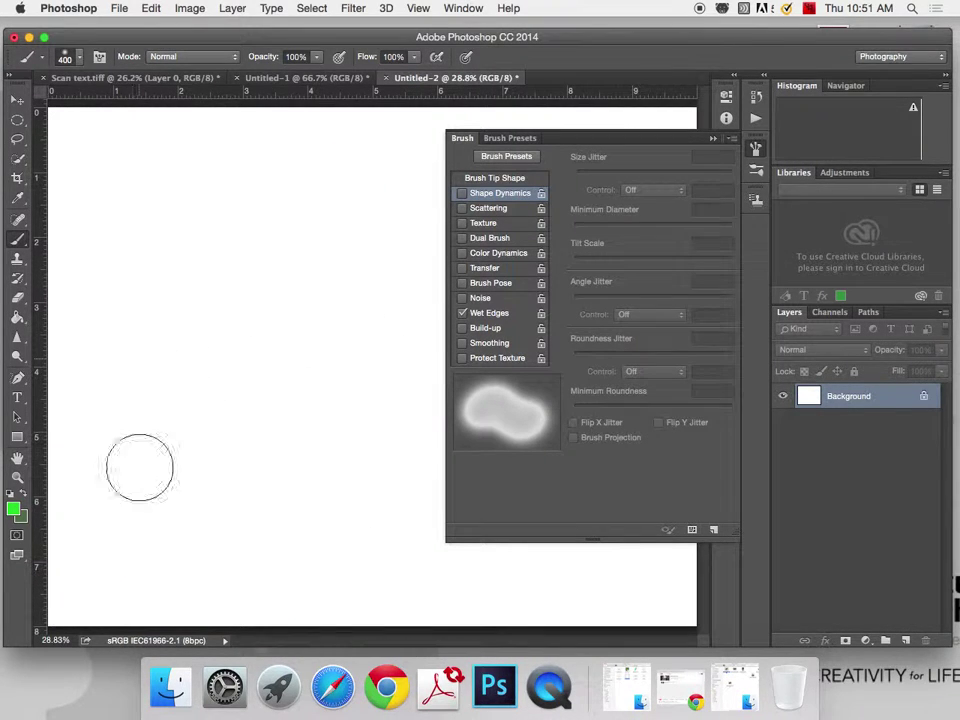
# Step: Paint parallel soft diagonal strokes with Wet Edges on and off, and cross both with another Wet Edges stroke
pyautogui.moveTo(122, 505)
pyautogui.mouseDown()
pyautogui.moveTo(180, 399)
pyautogui.moveTo(315, 223)
pyautogui.moveTo(336, 214)
pyautogui.mouseUp()
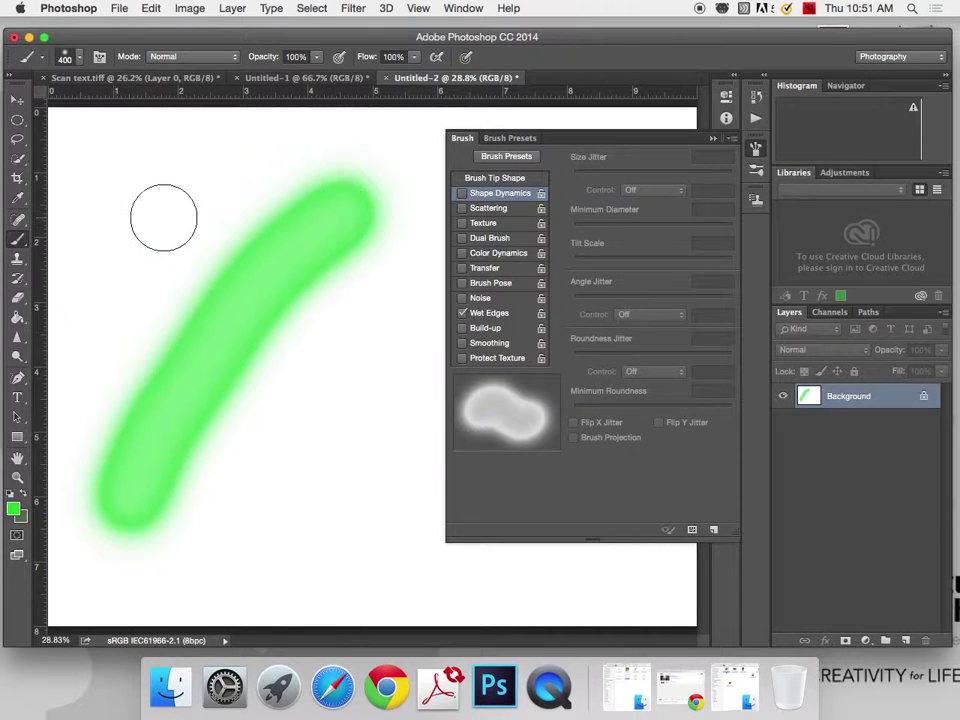
pyautogui.click(463, 314)
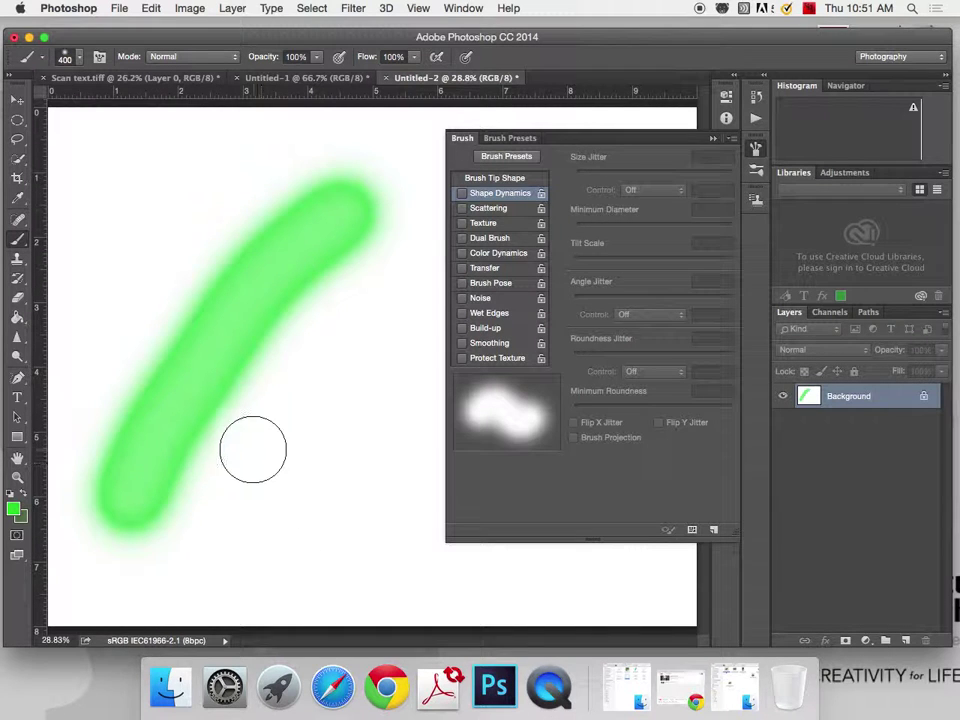
pyautogui.moveTo(242, 557); pyautogui.dragTo(382, 316)
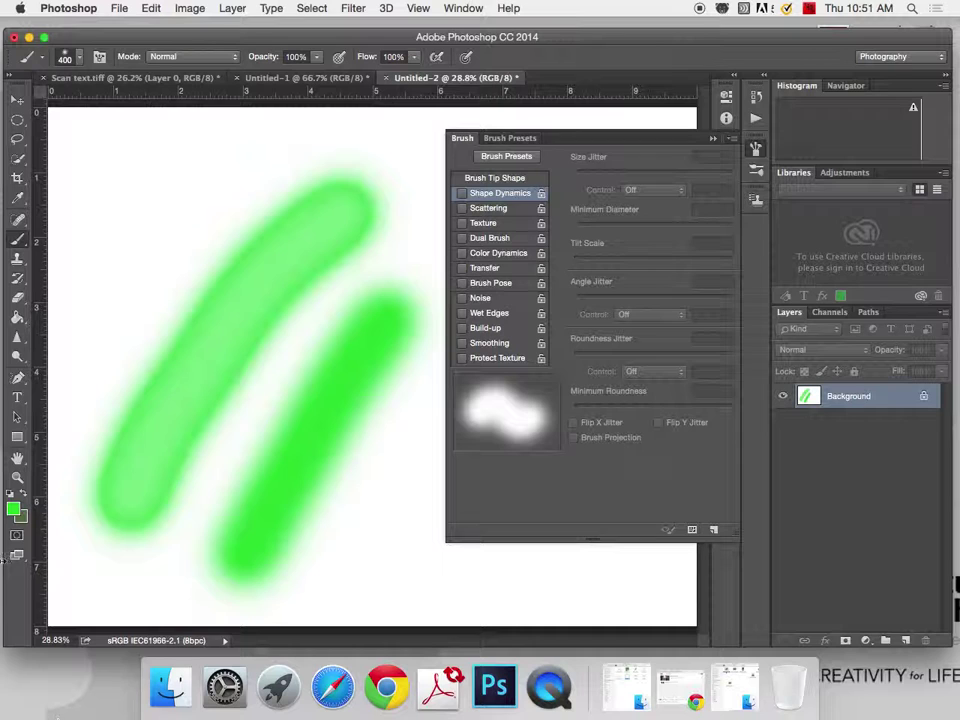
pyautogui.click(462, 314)
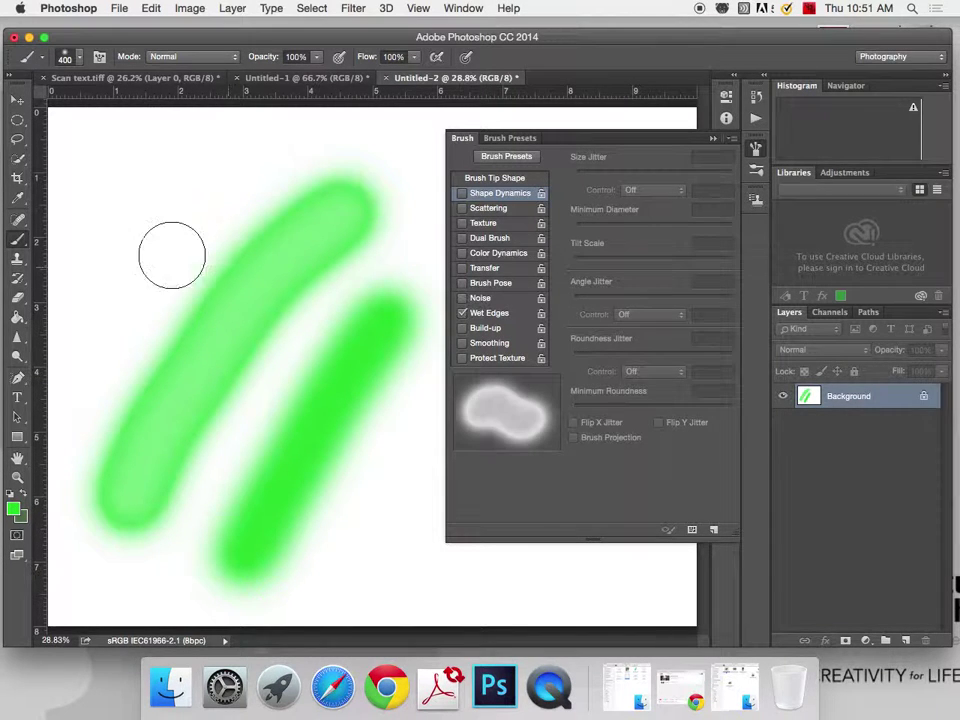
pyautogui.moveTo(112, 170)
pyautogui.mouseDown()
pyautogui.moveTo(219, 351)
pyautogui.moveTo(311, 411)
pyautogui.moveTo(405, 437)
pyautogui.mouseUp()
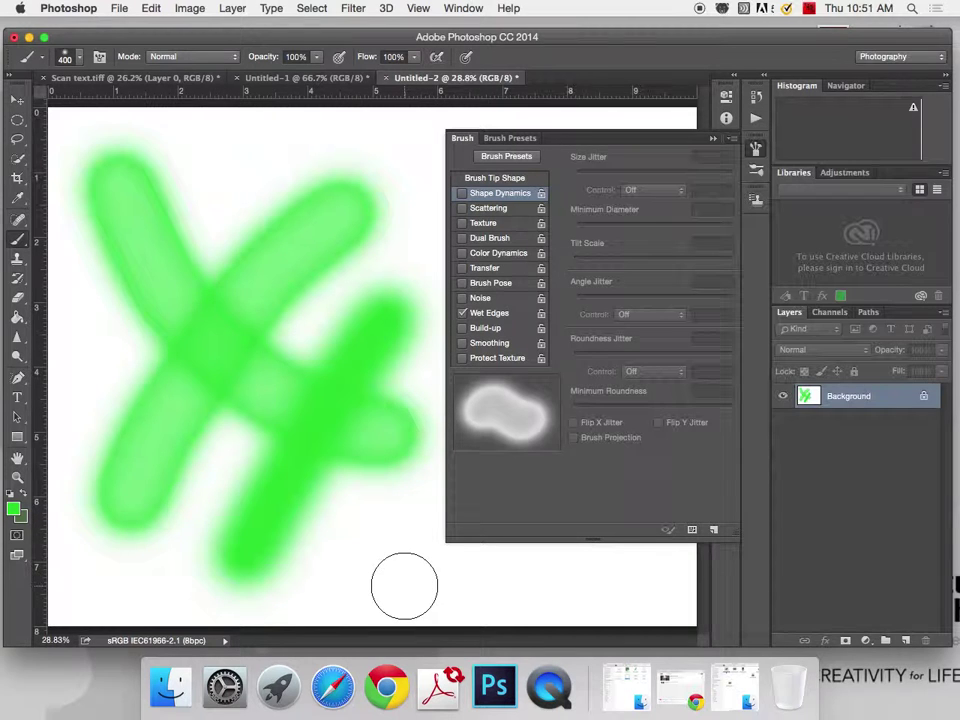
# Step: Choose a pointed bristle brush at 300 px and undo the remaining soft green strokes
pyautogui.click(65, 56)
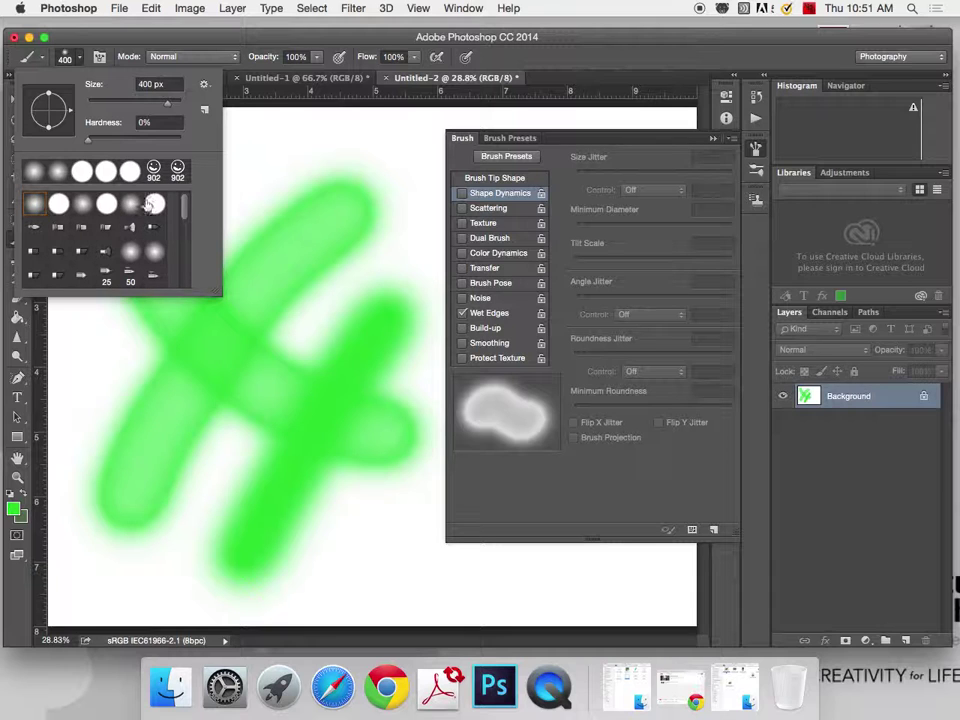
pyautogui.click(47, 255)
pyautogui.press('Return')
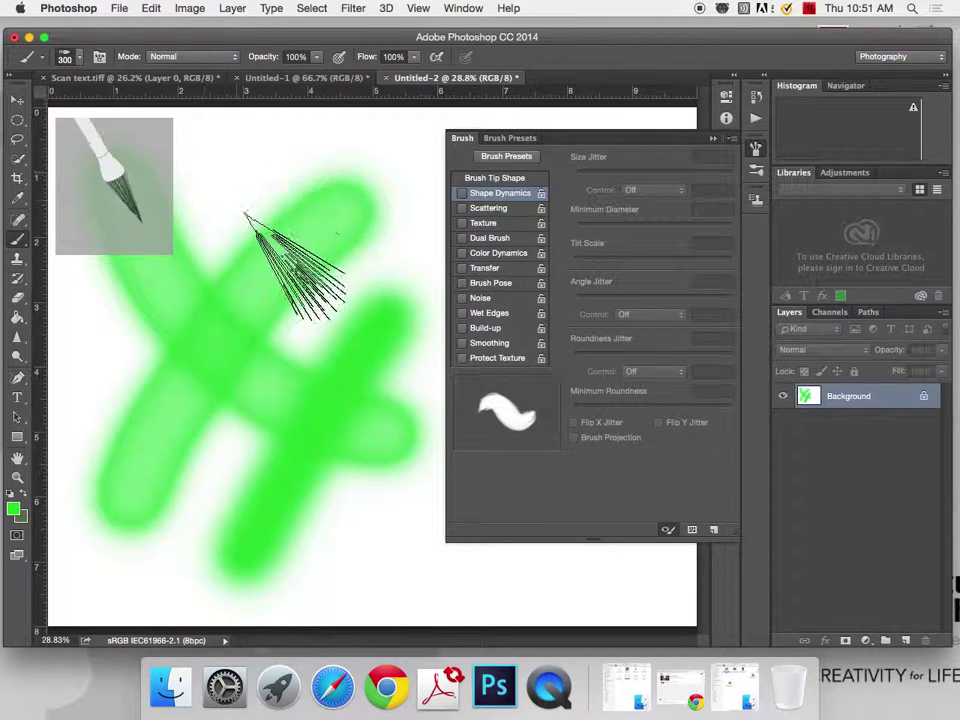
pyautogui.press('super+alt+z')
pyautogui.press('super+alt+z')
pyautogui.press('super+alt+z')
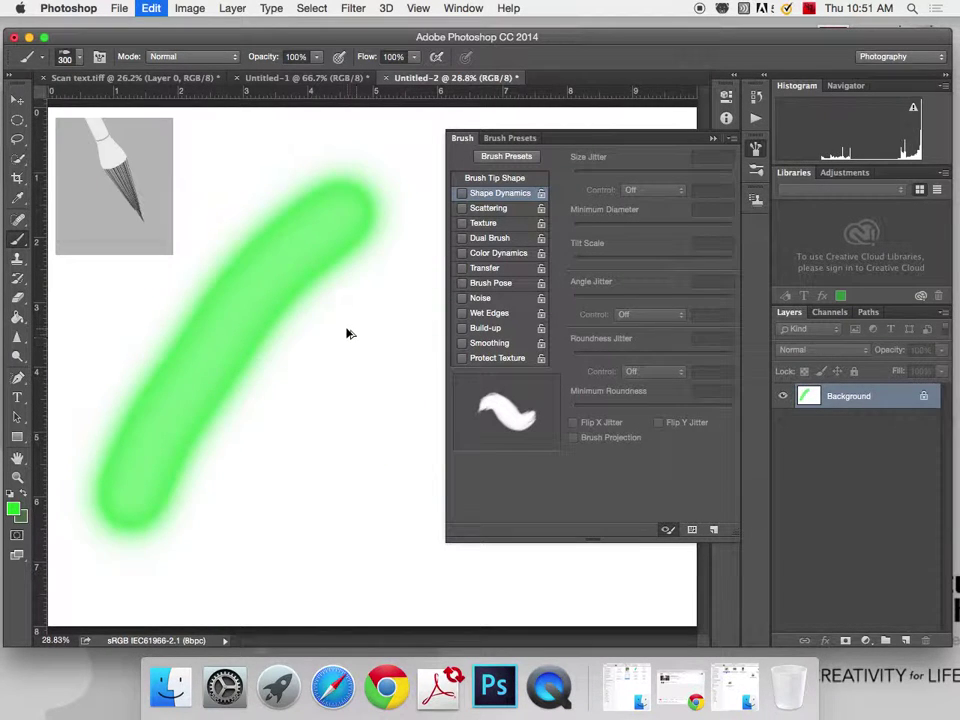
pyautogui.press('super+alt+z')
# Step: Paint a curved green bristle stroke without Wet Edges and another beside it with Wet Edges on
pyautogui.moveTo(362, 182); pyautogui.dragTo(255, 405)
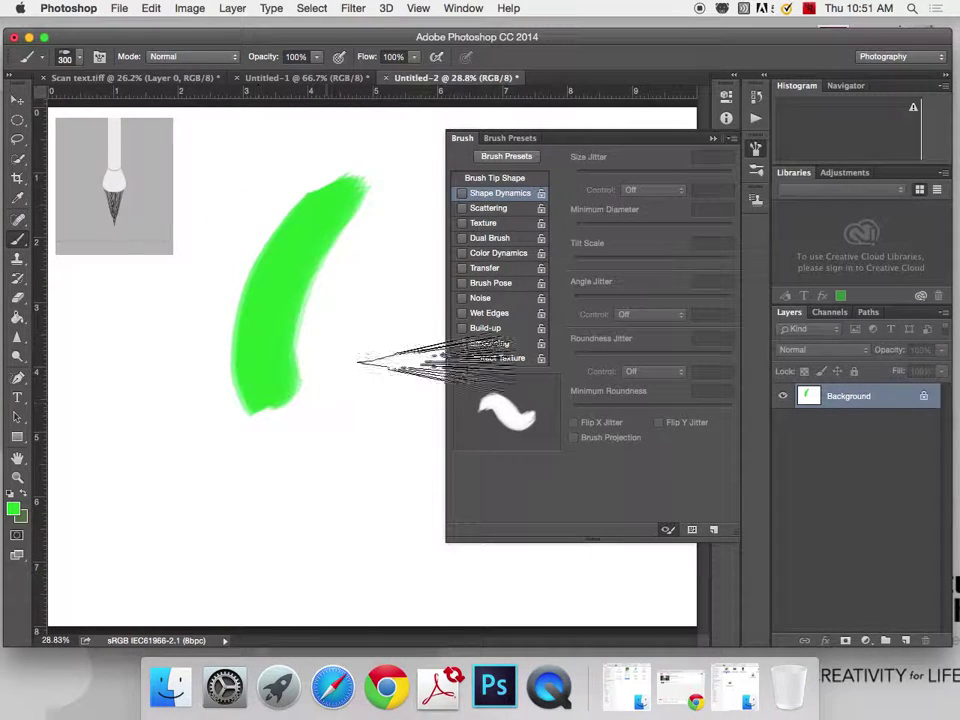
pyautogui.click(462, 313)
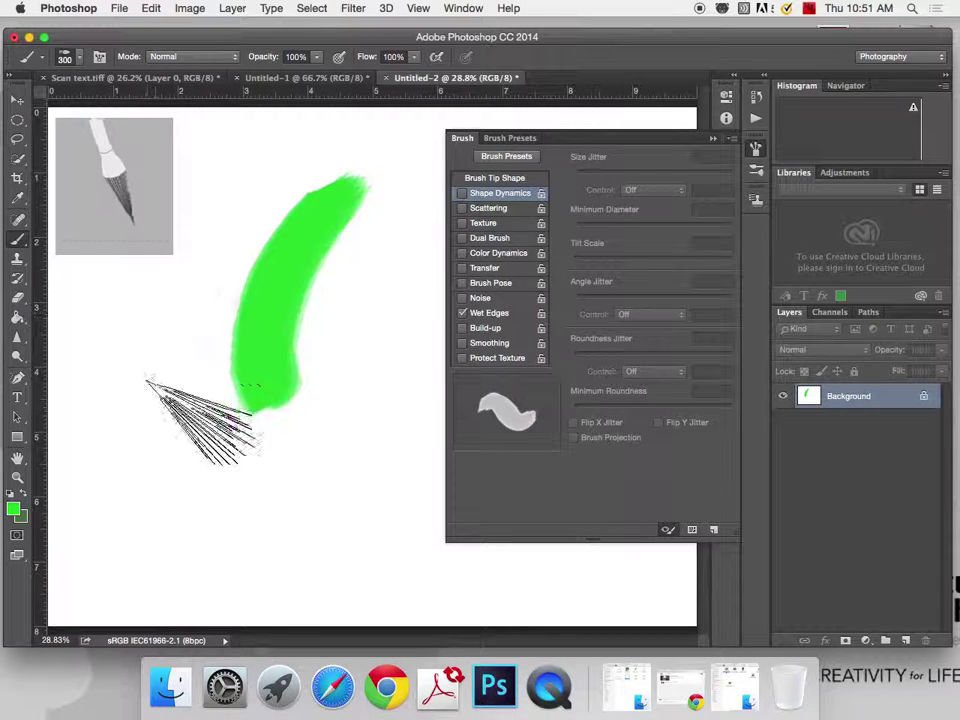
pyautogui.moveTo(158, 315)
pyautogui.mouseDown()
pyautogui.moveTo(223, 514)
pyautogui.moveTo(245, 545)
pyautogui.mouseUp()
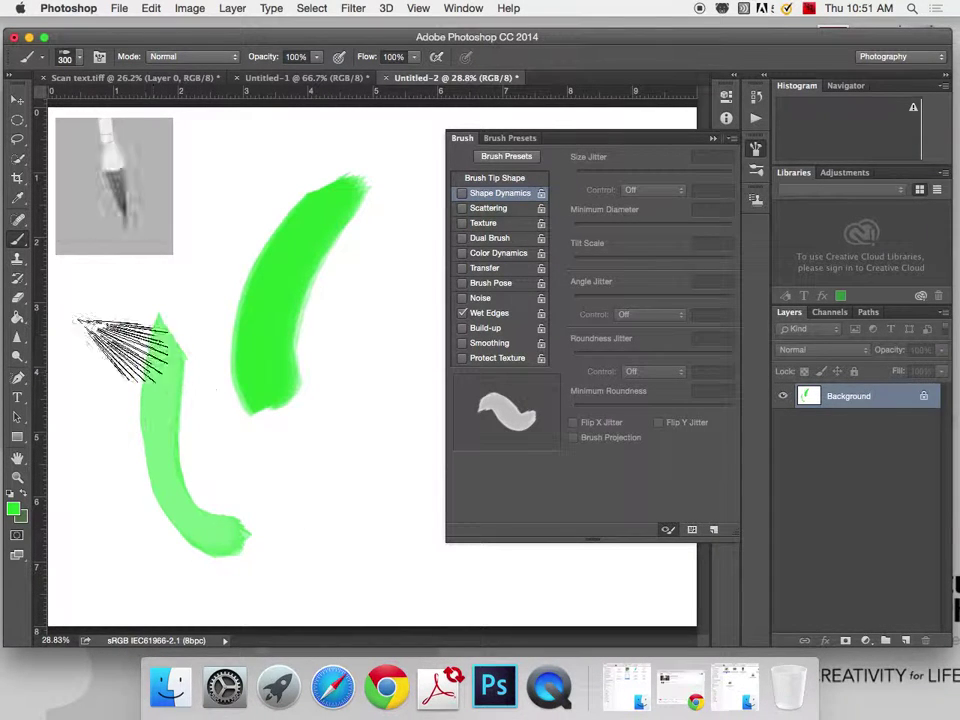
# Step: Set the foreground color to black (000000) and paint a tall curved Wet Edges stroke beside the green ones
pyautogui.click(14, 509)
pyautogui.moveTo(431, 364); pyautogui.dragTo(175, 487)
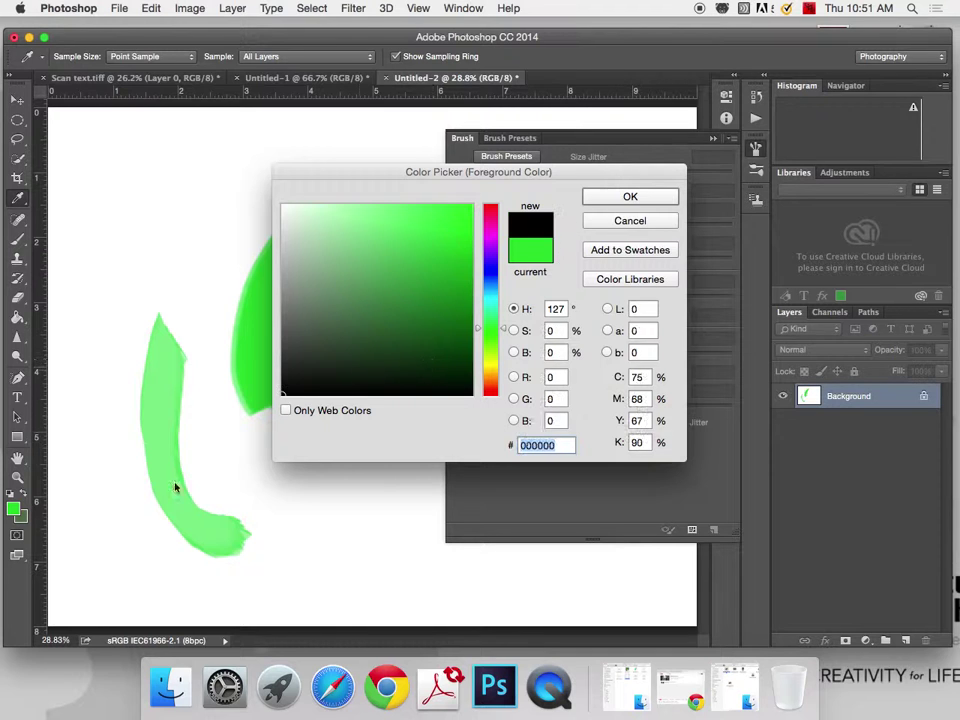
pyautogui.click(628, 197)
pyautogui.moveTo(360, 279); pyautogui.dragTo(364, 504)
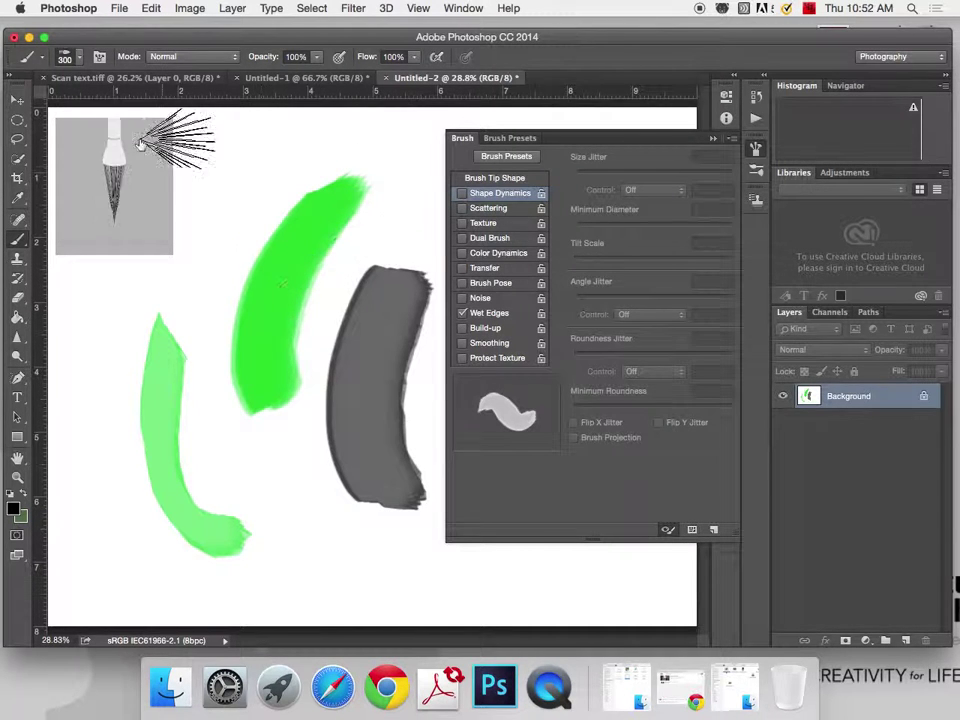
# Step: Switch to a flat bristle brush at 300 px and paint a short curved black stroke above the green one
pyautogui.click(64, 57)
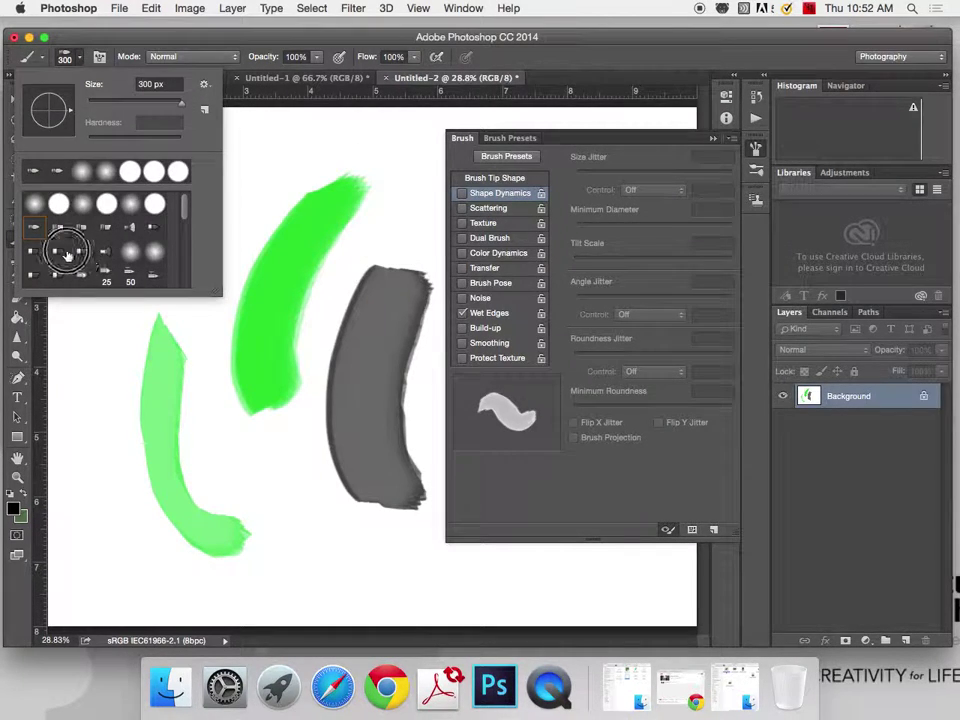
pyautogui.click(66, 253)
pyautogui.click(285, 150)
pyautogui.moveTo(300, 135); pyautogui.dragTo(245, 235)
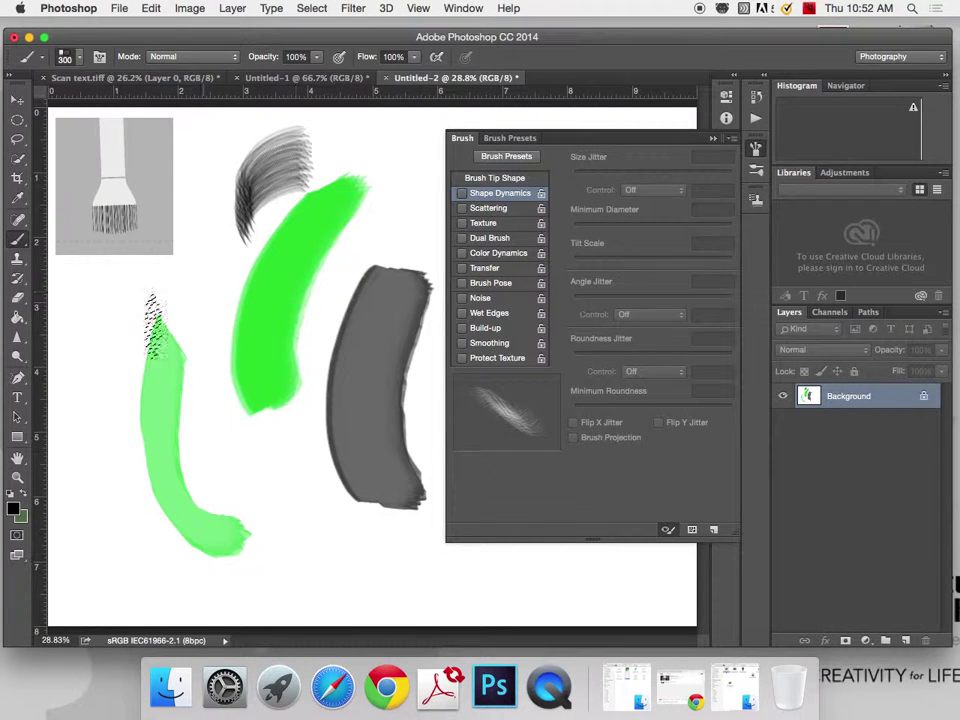
# Step: Turn on Wet Edges for the flat bristle brush and paint two curved strokes across the light green stroke
pyautogui.click(462, 313)
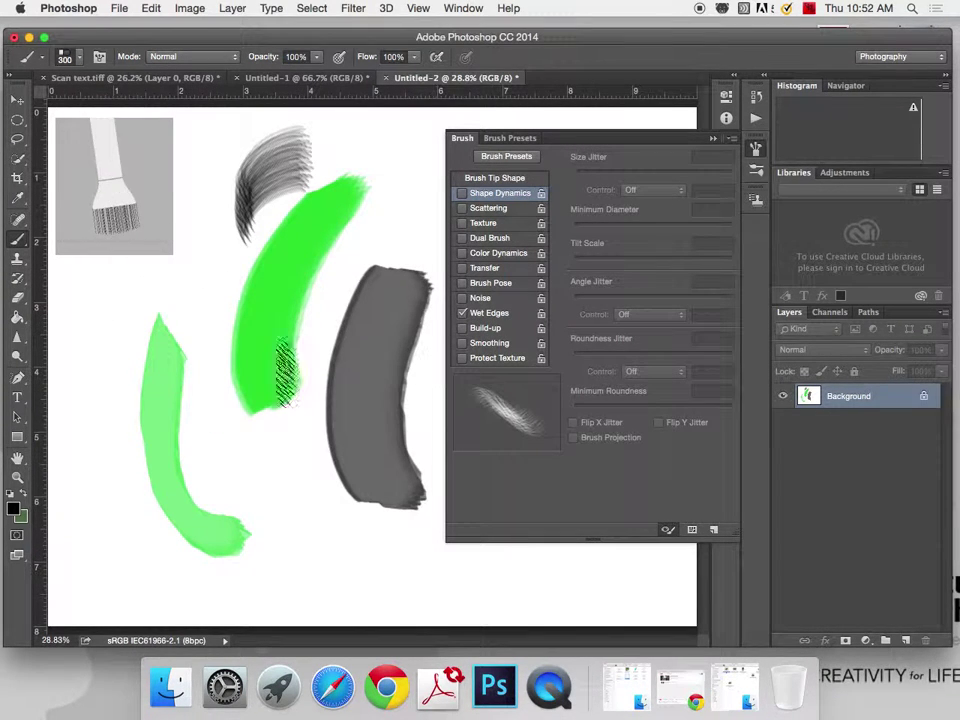
pyautogui.moveTo(72, 310); pyautogui.dragTo(182, 390)
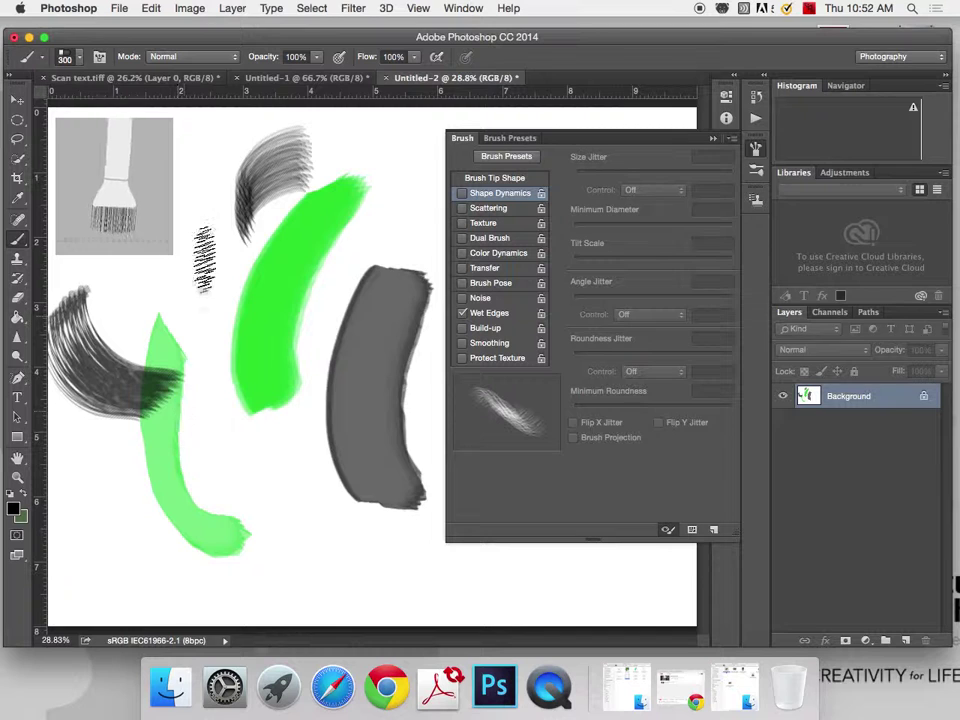
pyautogui.moveTo(165, 470); pyautogui.dragTo(300, 462)
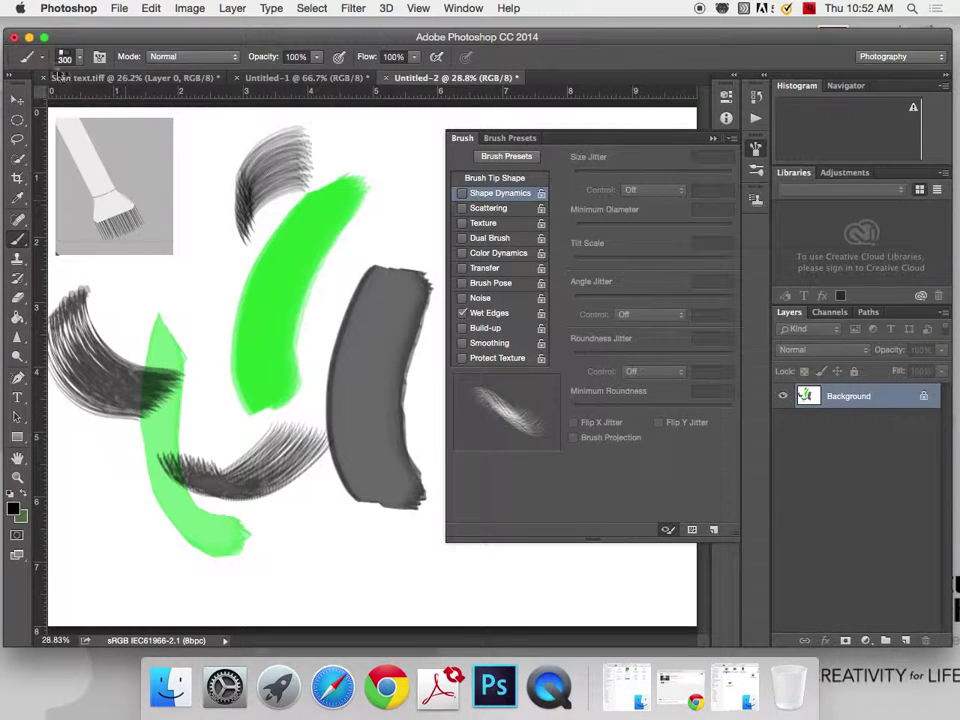
# Step: Return to the pointed bristle brush, paint a thick zigzag stroke without Wet Edges and undo it
pyautogui.click(82, 62)
pyautogui.click(33, 231)
pyautogui.moveTo(290, 210)
pyautogui.mouseDown()
pyautogui.moveTo(330, 140)
pyautogui.moveTo(354, 139)
pyautogui.moveTo(396, 204)
pyautogui.moveTo(400, 288)
pyautogui.moveTo(190, 400)
pyautogui.mouseUp()
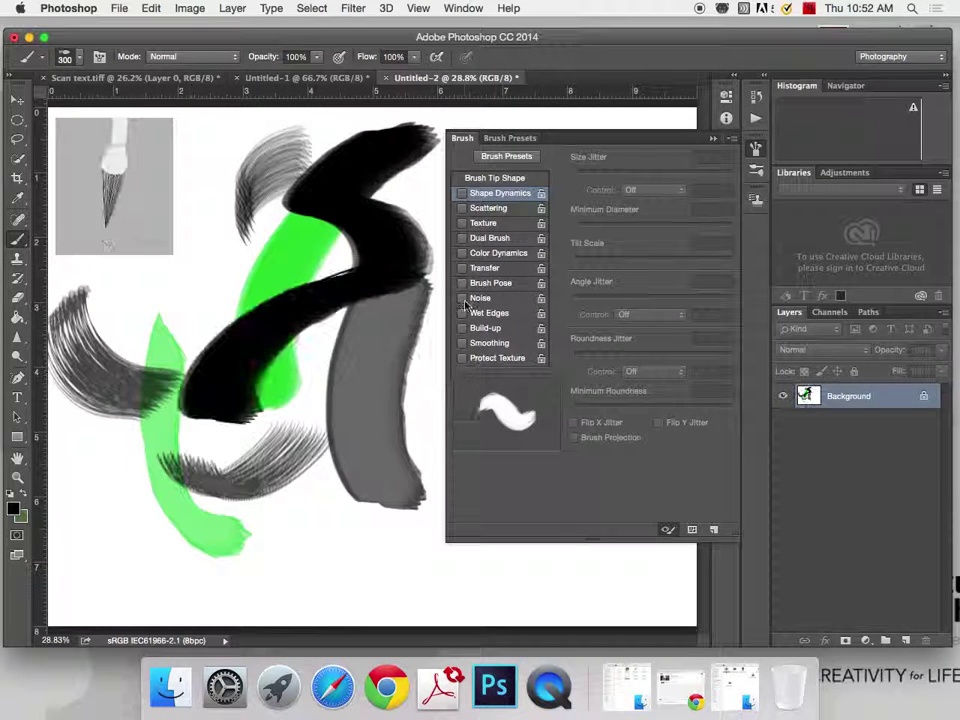
pyautogui.press('super+z')
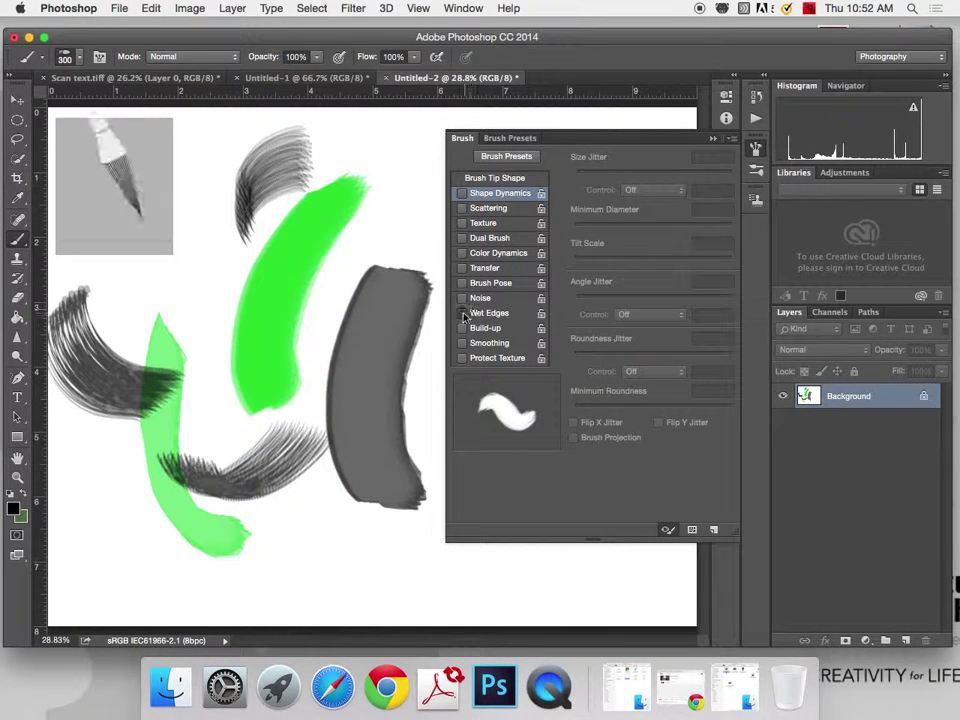
# Step: Turn on Wet Edges for the pointed bristle brush and paint a black stroke over the bright green one
pyautogui.click(463, 313)
pyautogui.moveTo(335, 420); pyautogui.dragTo(395, 525)
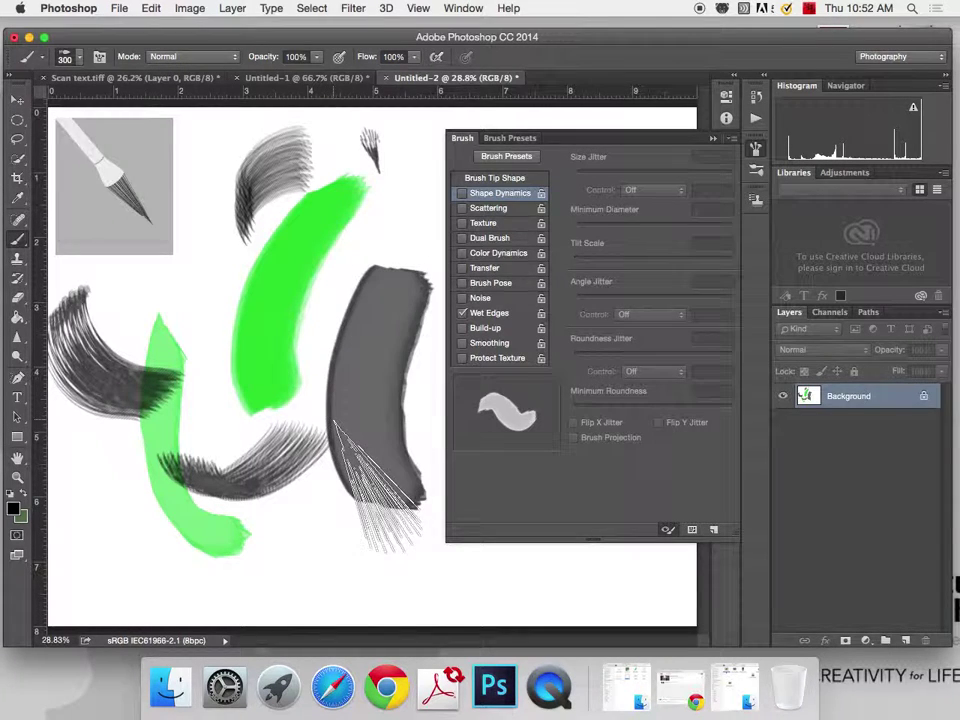
pyautogui.moveTo(350, 175)
pyautogui.mouseDown()
pyautogui.moveTo(355, 200)
pyautogui.moveTo(265, 400)
pyautogui.mouseUp()
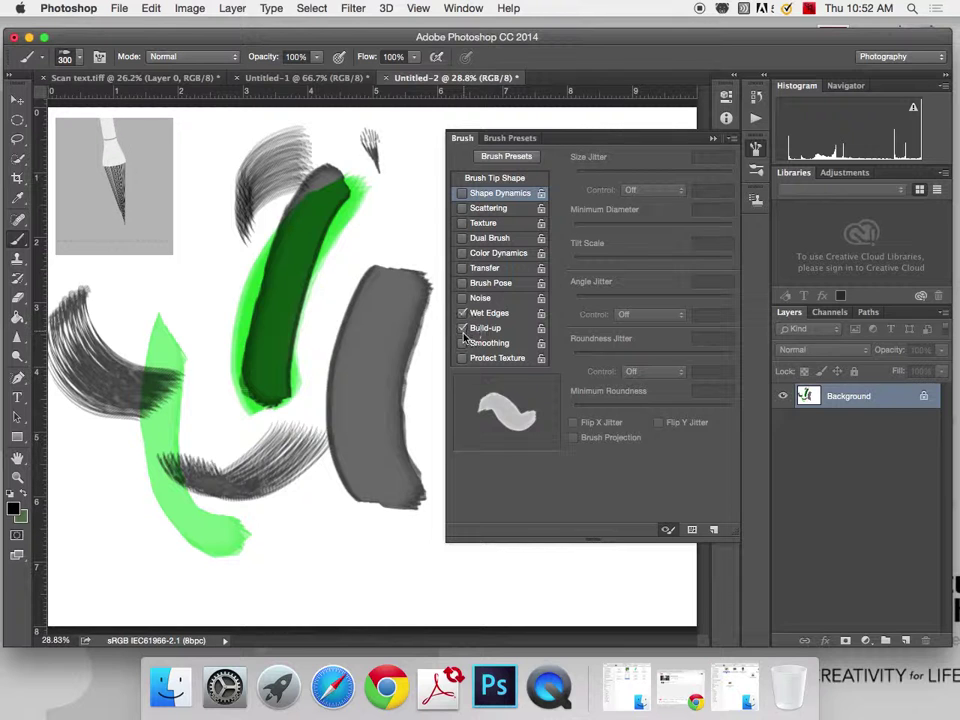
# Step: Turn on Build-up together with Wet Edges and paint several overlapping black bristle strokes across the canvas
pyautogui.click(505, 331)
pyautogui.click(463, 328)
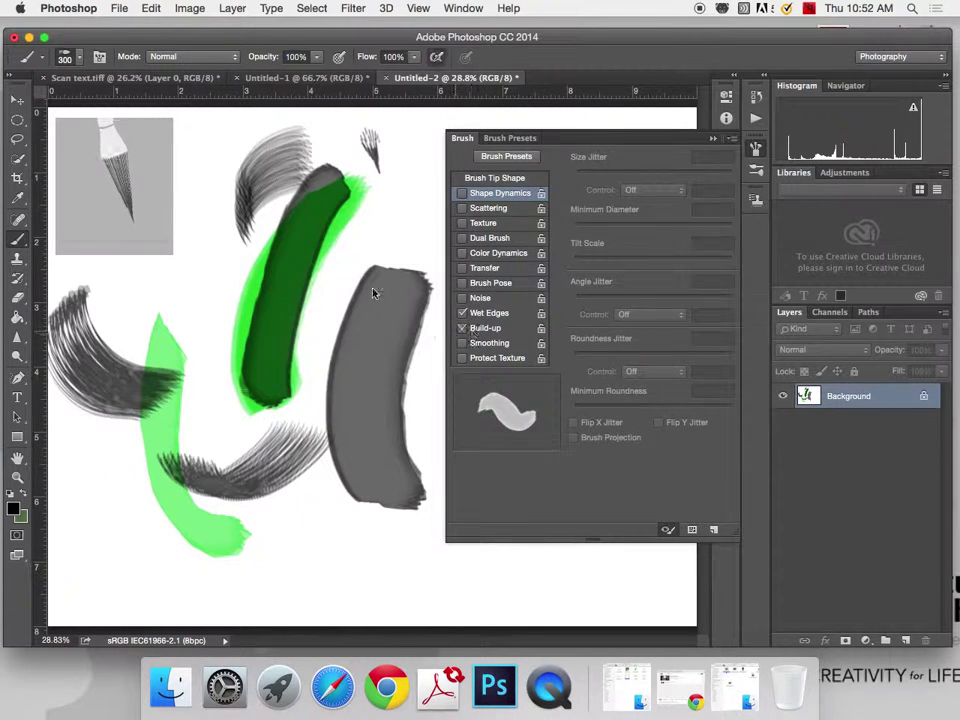
pyautogui.moveTo(170, 240); pyautogui.dragTo(243, 395)
pyautogui.moveTo(265, 330)
pyautogui.mouseDown()
pyautogui.moveTo(236, 285)
pyautogui.moveTo(236, 300)
pyautogui.moveTo(225, 294)
pyautogui.moveTo(235, 400)
pyautogui.moveTo(195, 350)
pyautogui.moveTo(189, 300)
pyautogui.moveTo(210, 295)
pyautogui.moveTo(212, 305)
pyautogui.mouseUp()
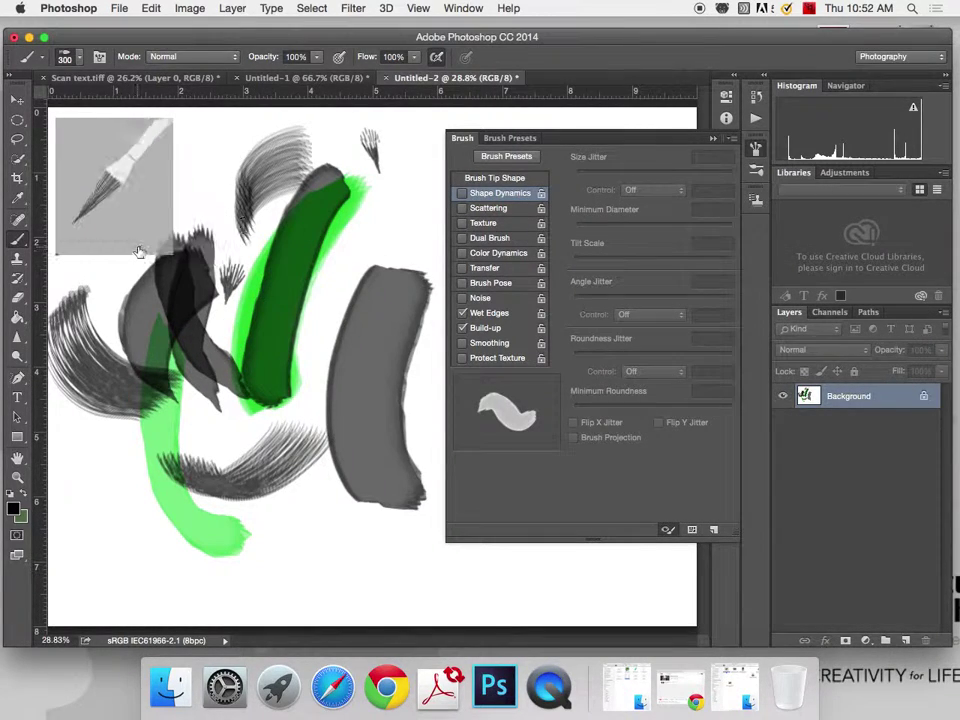
pyautogui.moveTo(257, 418)
pyautogui.mouseDown()
pyautogui.moveTo(340, 300)
pyautogui.moveTo(300, 290)
pyautogui.moveTo(318, 335)
pyautogui.mouseUp()
pyautogui.moveTo(300, 525)
pyautogui.mouseDown()
pyautogui.moveTo(310, 570)
pyautogui.moveTo(295, 515)
pyautogui.moveTo(302, 492)
pyautogui.mouseUp()
pyautogui.moveTo(240, 540)
pyautogui.mouseDown()
pyautogui.moveTo(300, 460)
pyautogui.moveTo(350, 420)
pyautogui.mouseUp()
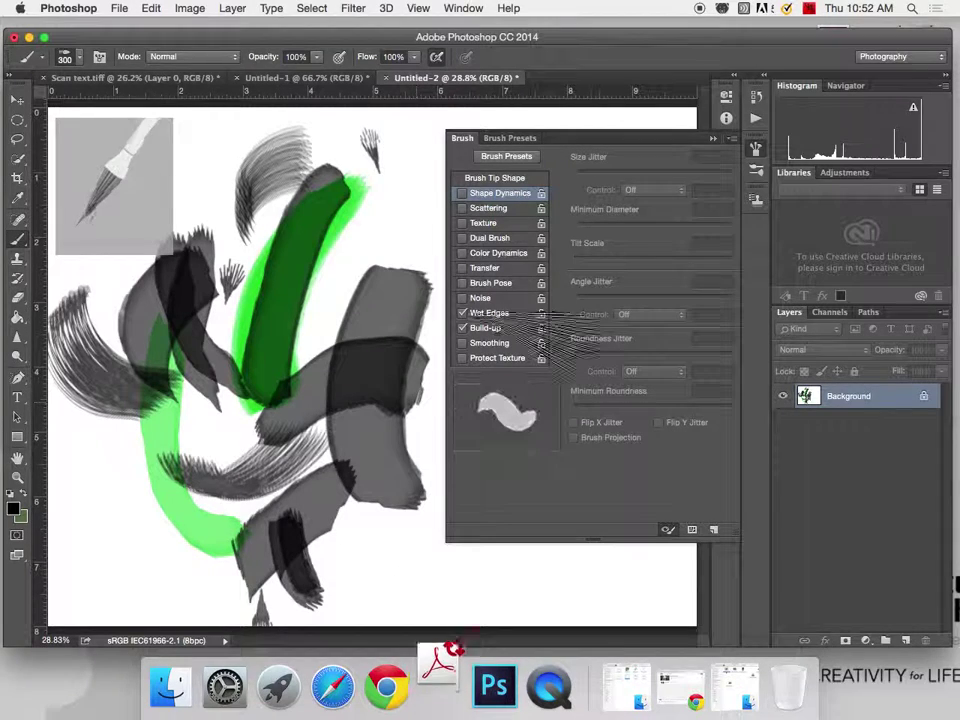
# Step: Turn off Build-up and paint two crossing Wet Edges strokes near the lower end of the canvas
pyautogui.click(462, 328)
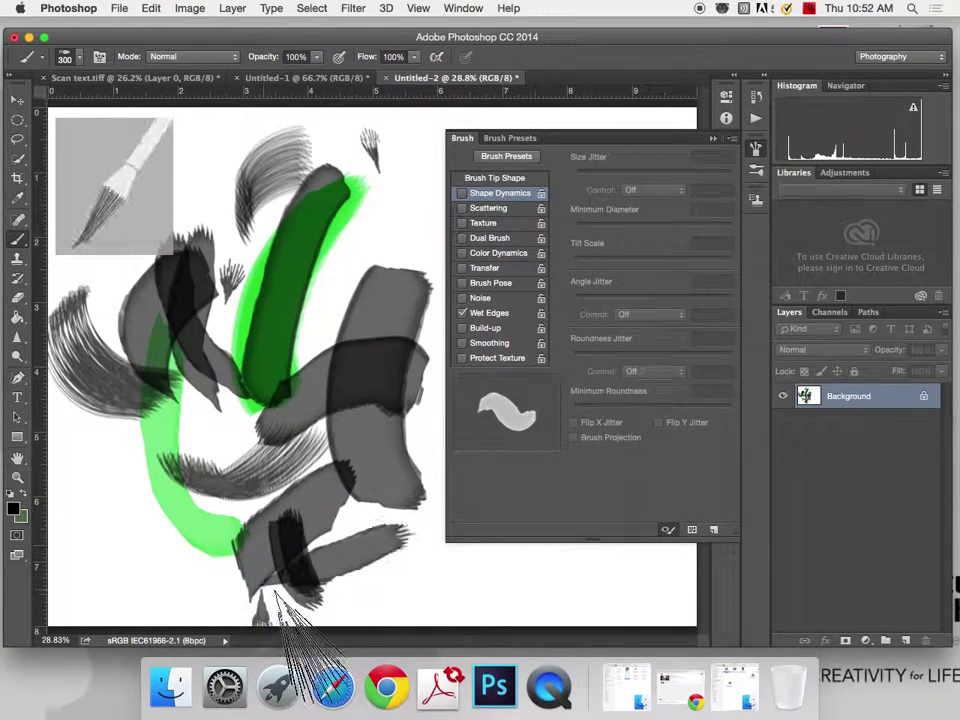
pyautogui.moveTo(275, 605)
pyautogui.mouseDown()
pyautogui.moveTo(385, 615)
pyautogui.moveTo(415, 590)
pyautogui.mouseUp()
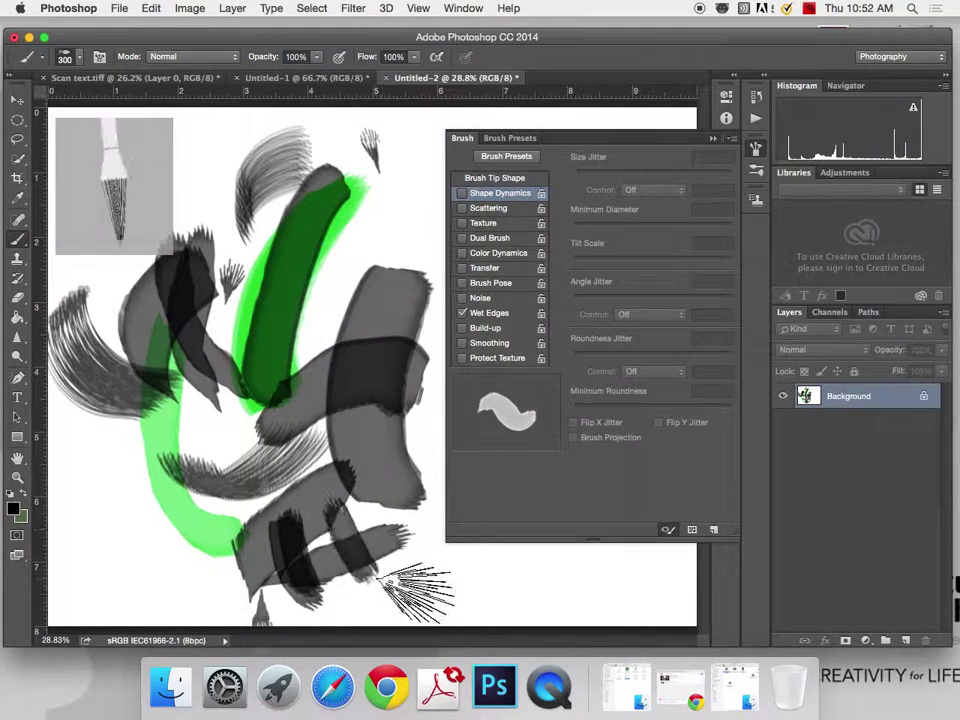
# Step: Turn on Smoothing, choose the hard round brush at 300 px and place a single black dab
pyautogui.click(499, 350)
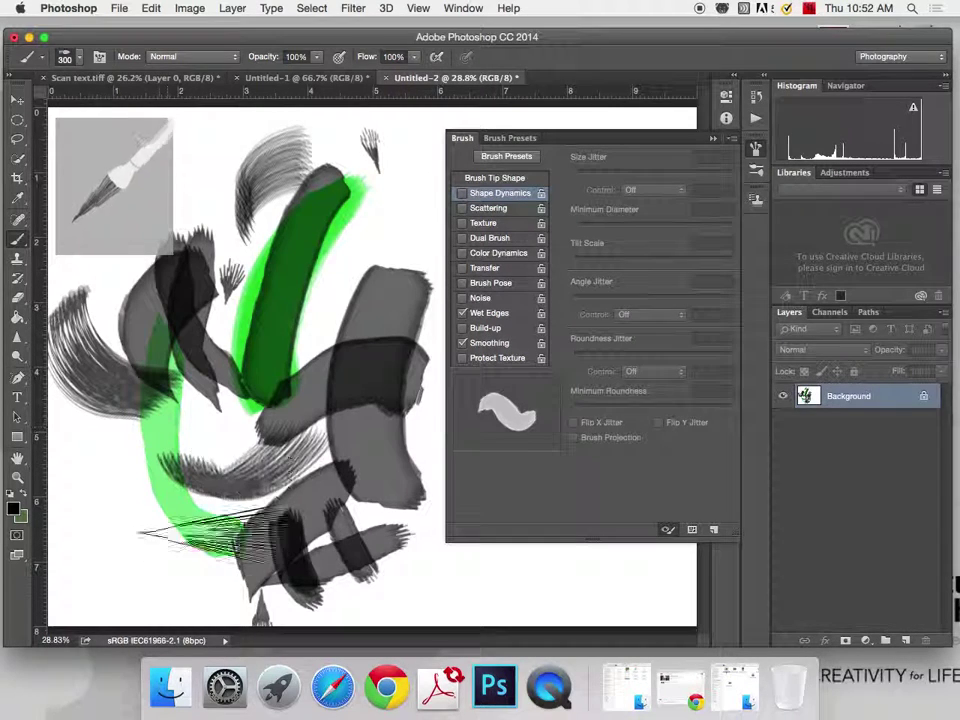
pyautogui.click(80, 62)
pyautogui.click(59, 204)
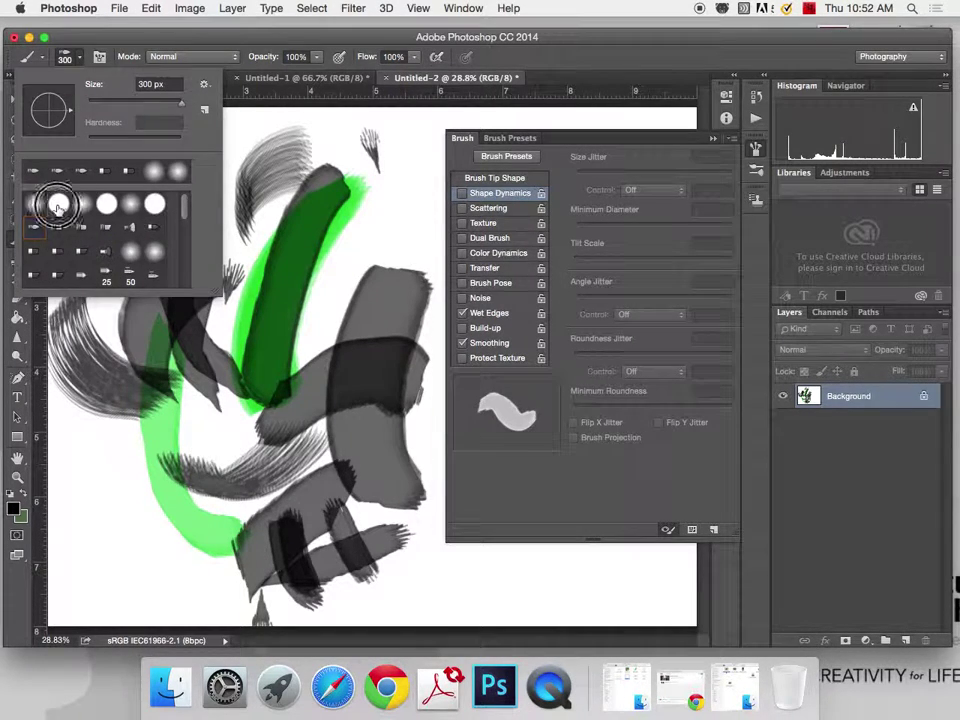
pyautogui.click(313, 310)
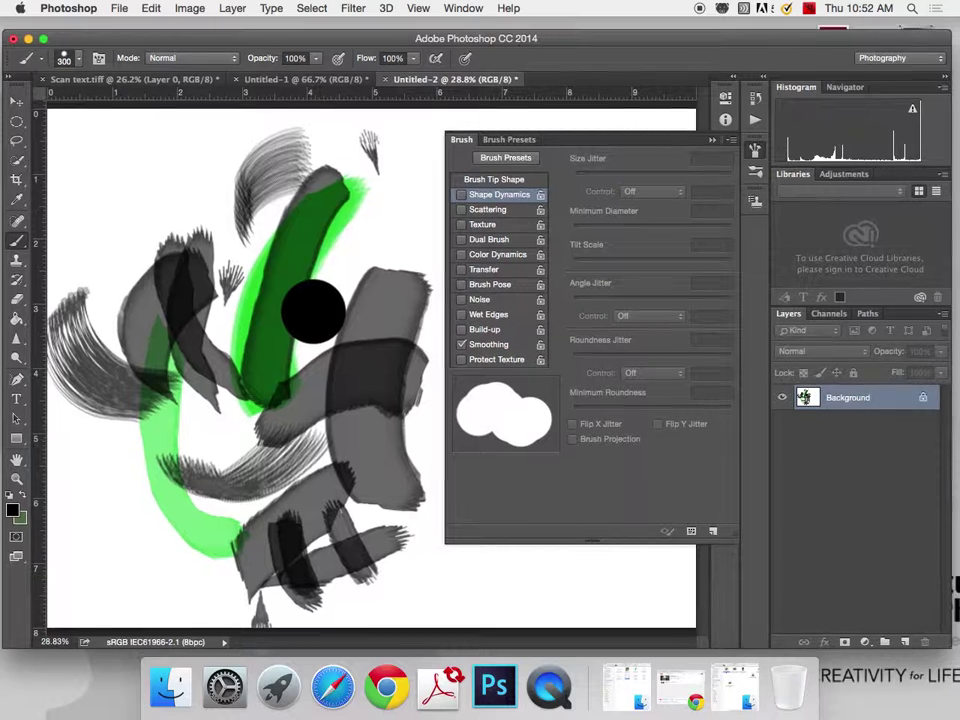
# Step: Undo the hard round dab and step back through the recent overlapping black bristle strokes
pyautogui.press('super+z')
pyautogui.press('alt+super+z')
pyautogui.press('alt+super+z')
pyautogui.press('alt+super+z')
pyautogui.press('alt+super+z')
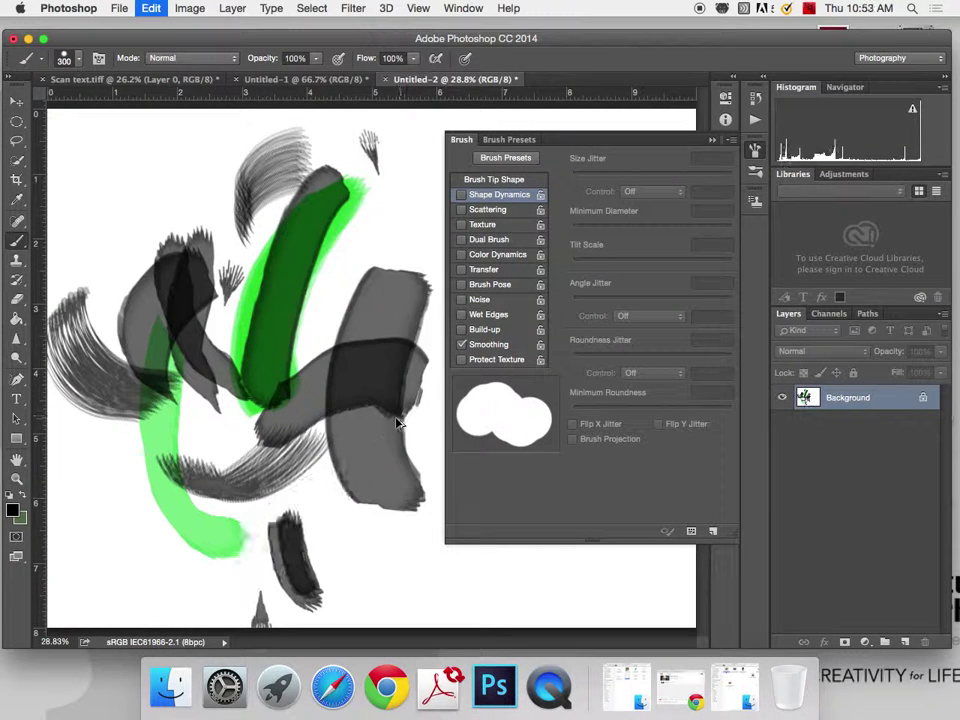
pyautogui.press('alt+super+z')
pyautogui.press('alt+super+z')
pyautogui.press('alt+super+z')
pyautogui.press('alt+super+z')
pyautogui.press('alt+super+z')
pyautogui.press('alt+super+z')
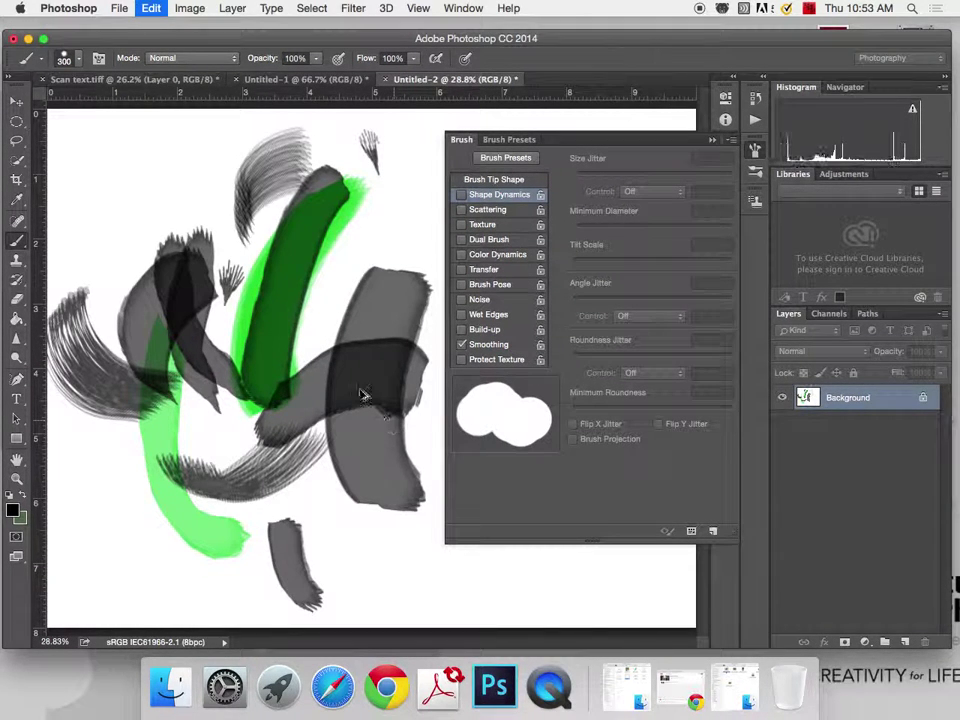
# Step: Erase all remaining strokes with the 700 px Eraser, using white as the background color to blank the canvas
pyautogui.press('e')
pyautogui.moveTo(310, 215)
pyautogui.mouseDown()
pyautogui.moveTo(203, 325)
pyautogui.moveTo(236, 307)
pyautogui.moveTo(214, 461)
pyautogui.mouseUp()
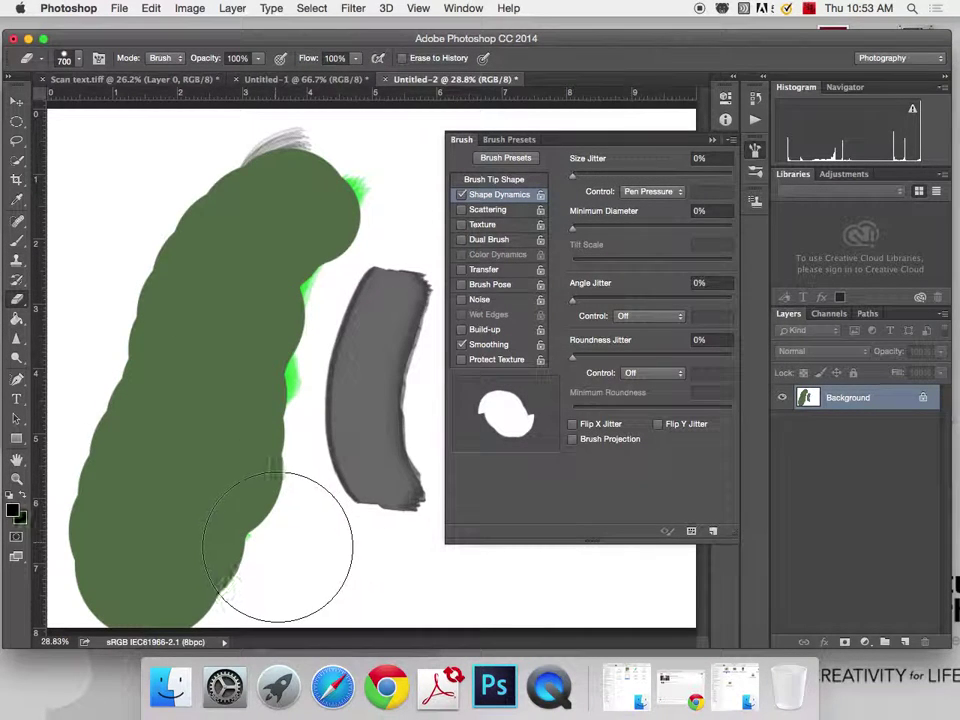
pyautogui.moveTo(261, 544)
pyautogui.mouseDown()
pyautogui.moveTo(120, 465)
pyautogui.moveTo(135, 440)
pyautogui.moveTo(174, 497)
pyautogui.moveTo(248, 530)
pyautogui.moveTo(283, 567)
pyautogui.moveTo(367, 485)
pyautogui.moveTo(395, 315)
pyautogui.moveTo(380, 316)
pyautogui.moveTo(318, 160)
pyautogui.moveTo(218, 290)
pyautogui.moveTo(151, 340)
pyautogui.moveTo(188, 411)
pyautogui.mouseUp()
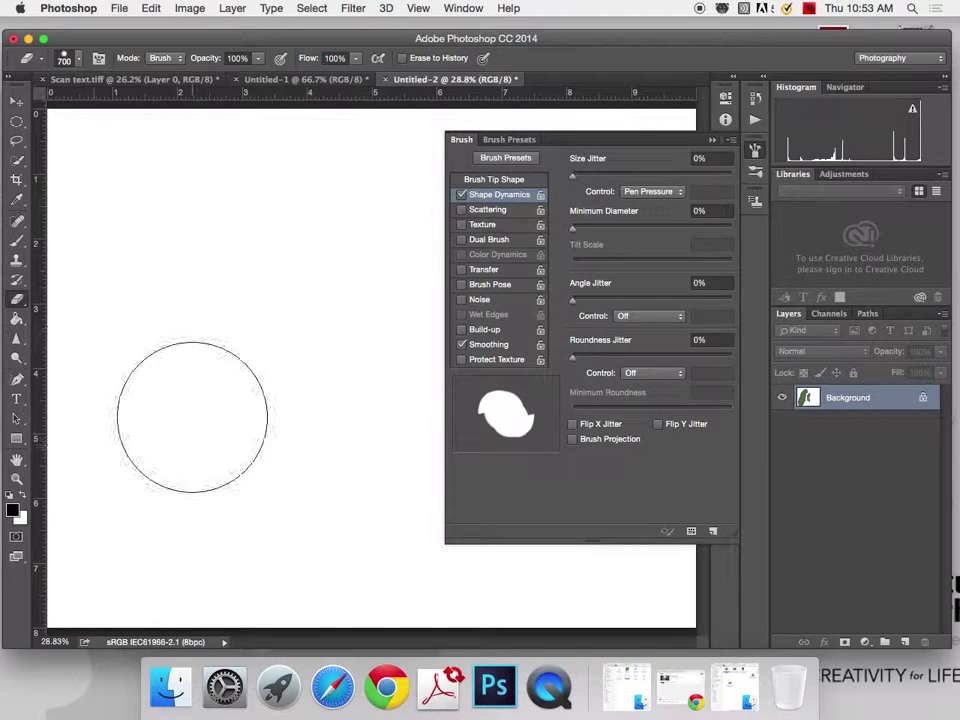
# Step: Paint black hard round strokes at 300 px, a curved one with Smoothing on and a short curved one with Smoothing off
pyautogui.press('b')
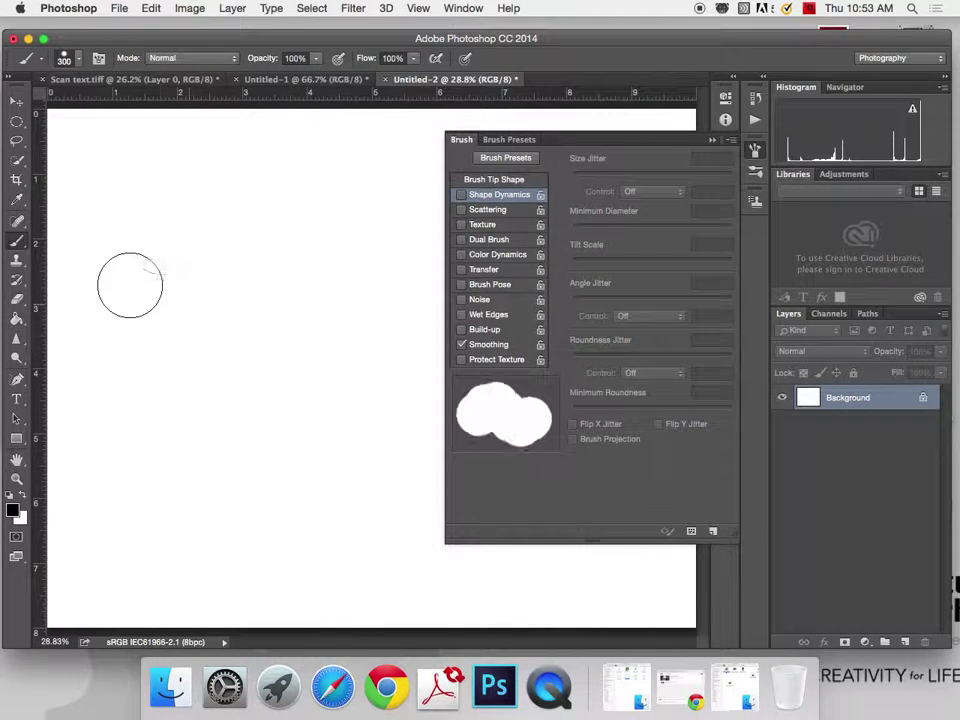
pyautogui.moveTo(158, 215)
pyautogui.mouseDown()
pyautogui.moveTo(229, 396)
pyautogui.moveTo(270, 425)
pyautogui.mouseUp()
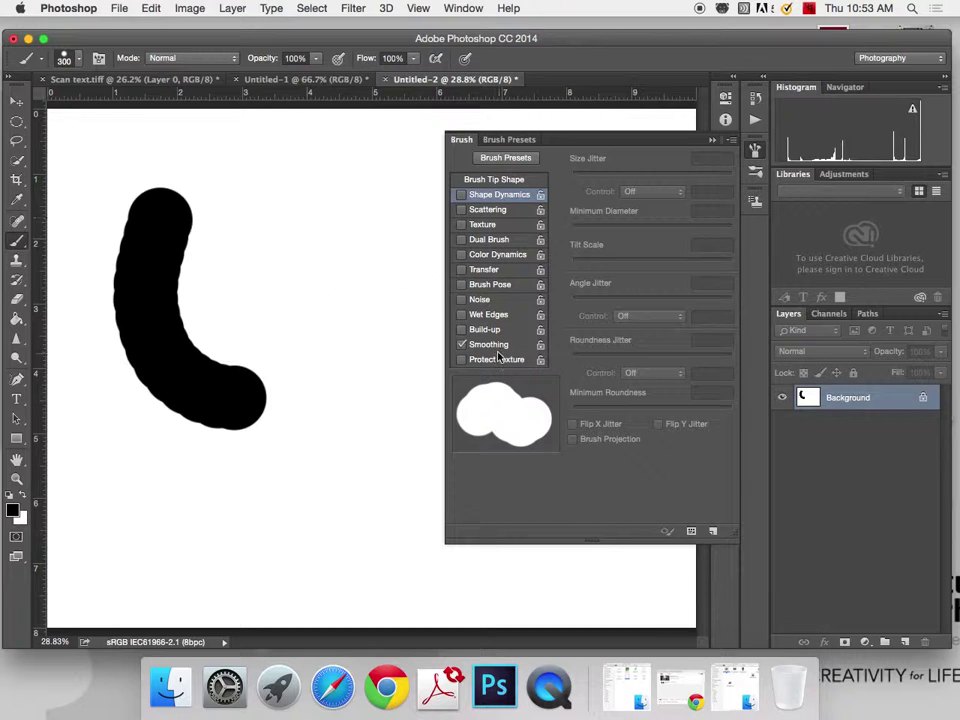
pyautogui.moveTo(279, 236); pyautogui.dragTo(369, 510)
pyautogui.rightClick(385, 352)
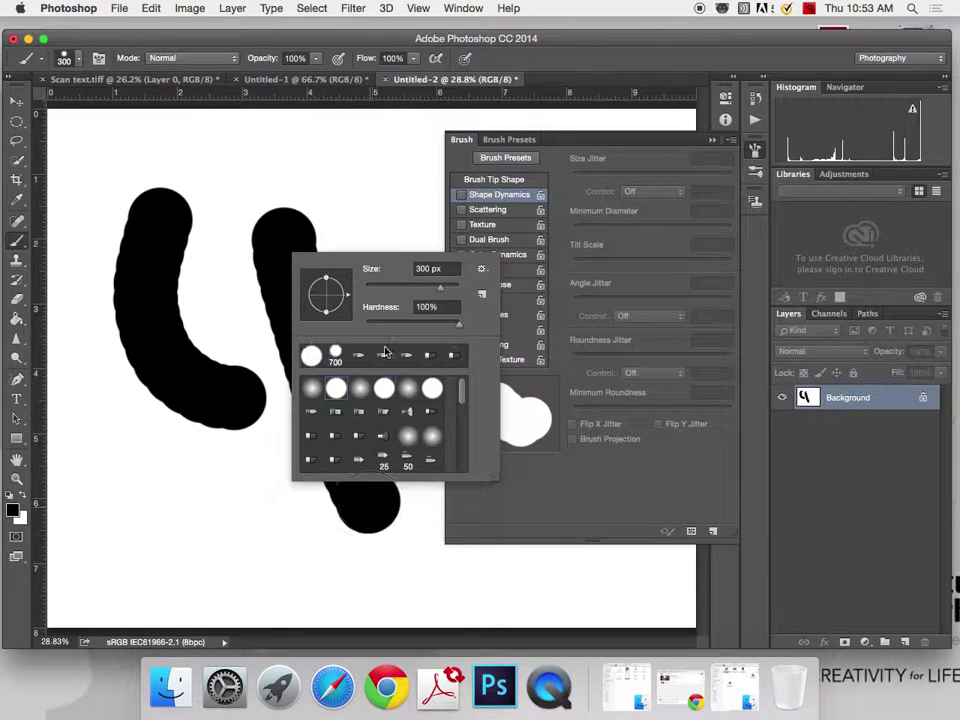
pyautogui.click(425, 185)
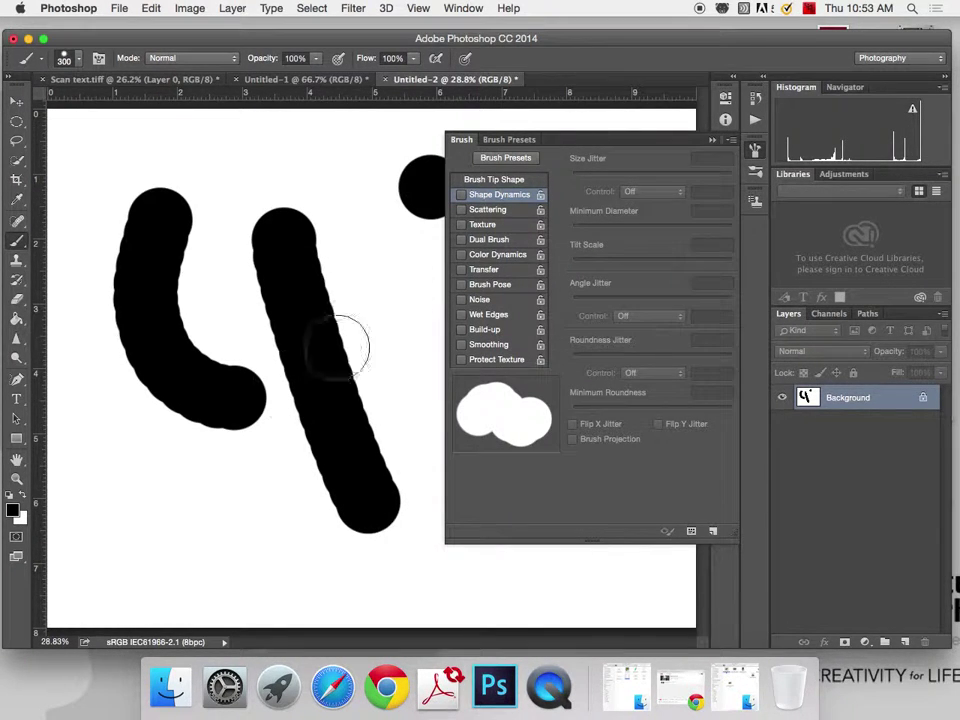
pyautogui.moveTo(144, 570)
pyautogui.mouseDown()
pyautogui.moveTo(166, 530)
pyautogui.moveTo(229, 471)
pyautogui.mouseUp()
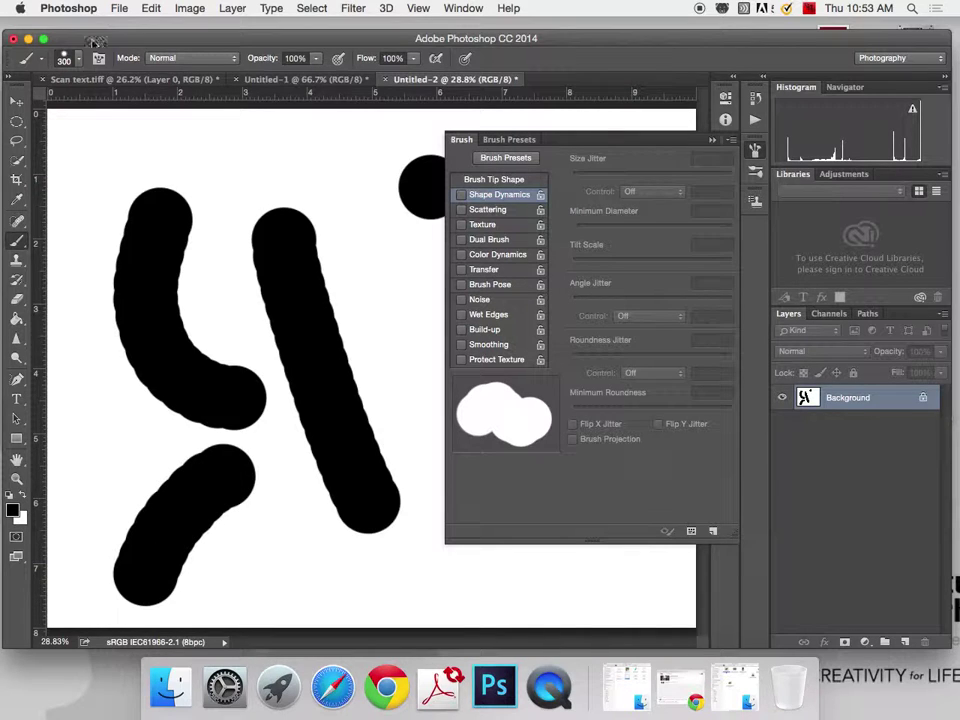
# Step: Paint black test strokes with the 300 px soft round brush, two with Smoothing off and a vertical one with Smoothing on
pyautogui.click(78, 58)
pyautogui.click(33, 205)
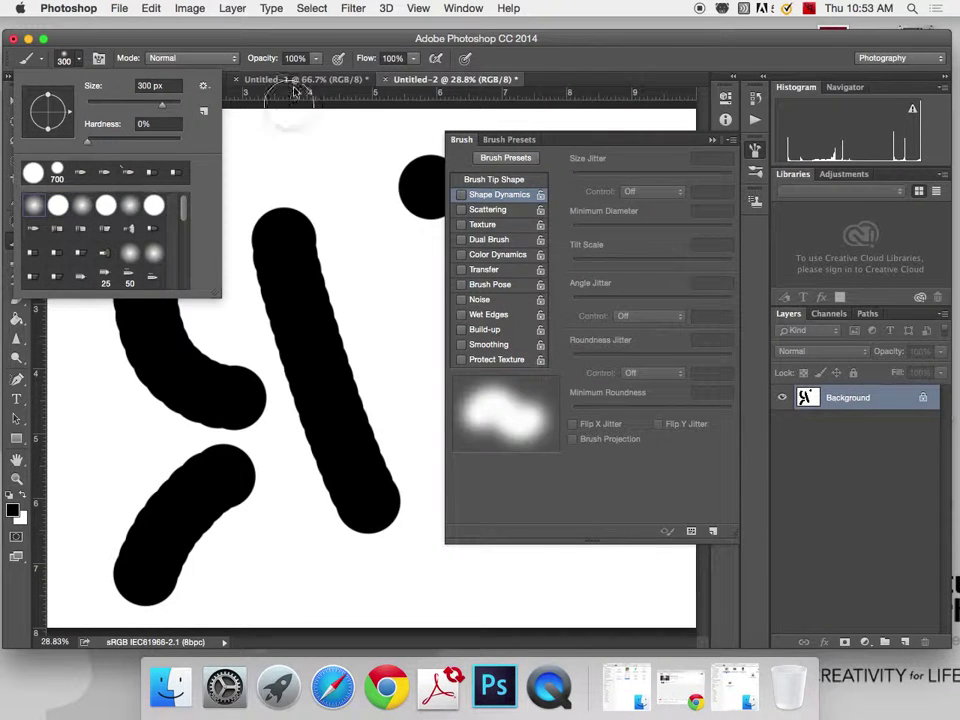
pyautogui.press('Return')
pyautogui.moveTo(155, 143)
pyautogui.mouseDown()
pyautogui.moveTo(238, 188)
pyautogui.moveTo(365, 180)
pyautogui.mouseUp()
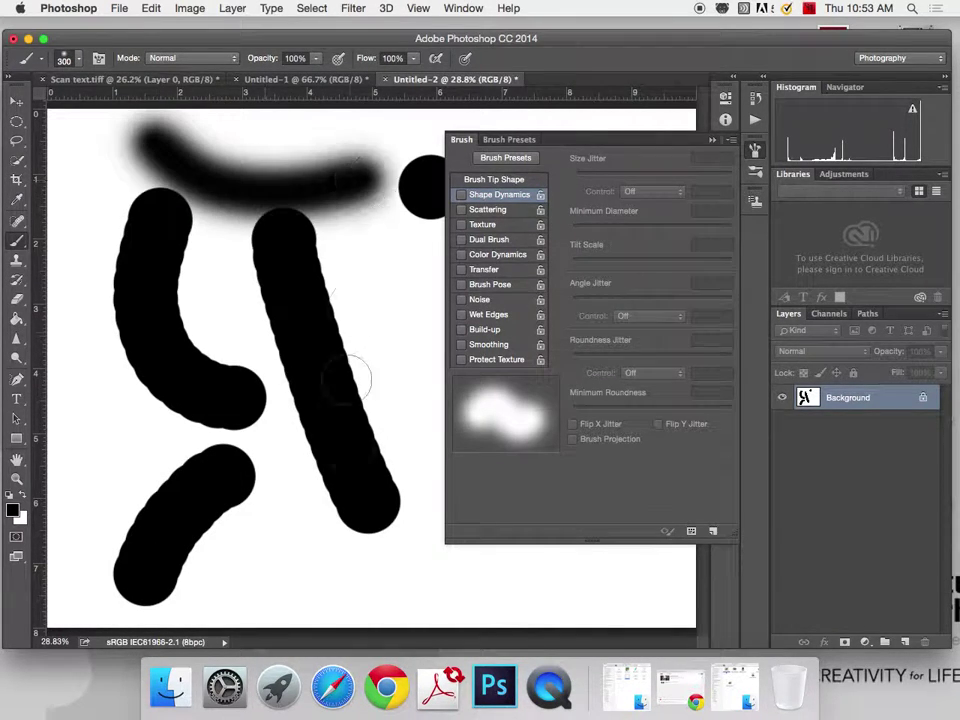
pyautogui.moveTo(280, 520); pyautogui.dragTo(352, 575)
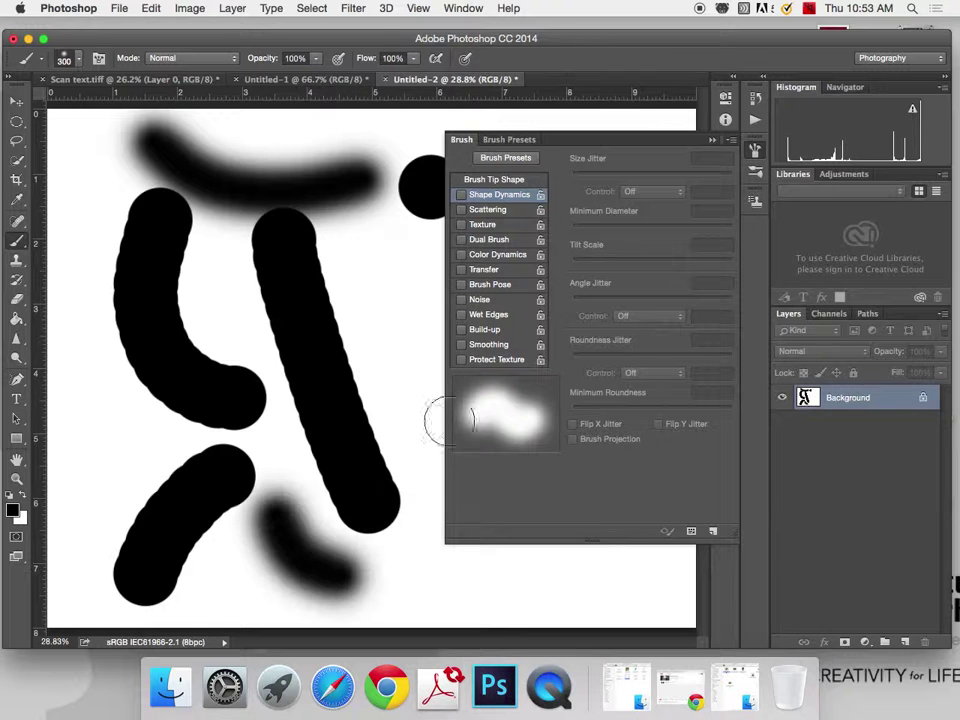
pyautogui.click(462, 344)
pyautogui.moveTo(394, 250); pyautogui.dragTo(392, 485)
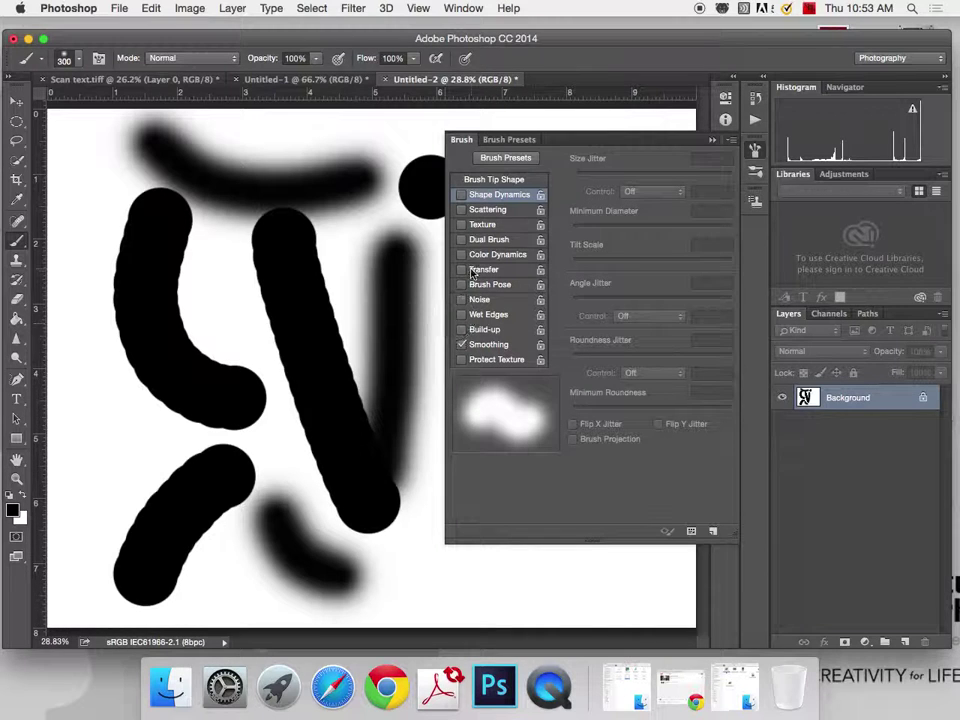
# Step: Undo all the soft and hard round strokes back to a blank white canvas
pyautogui.press('super+alt+z')
pyautogui.press('super+alt+z')
pyautogui.press('super+alt+z')
pyautogui.press('super+alt+z')
pyautogui.press('super+alt+z')
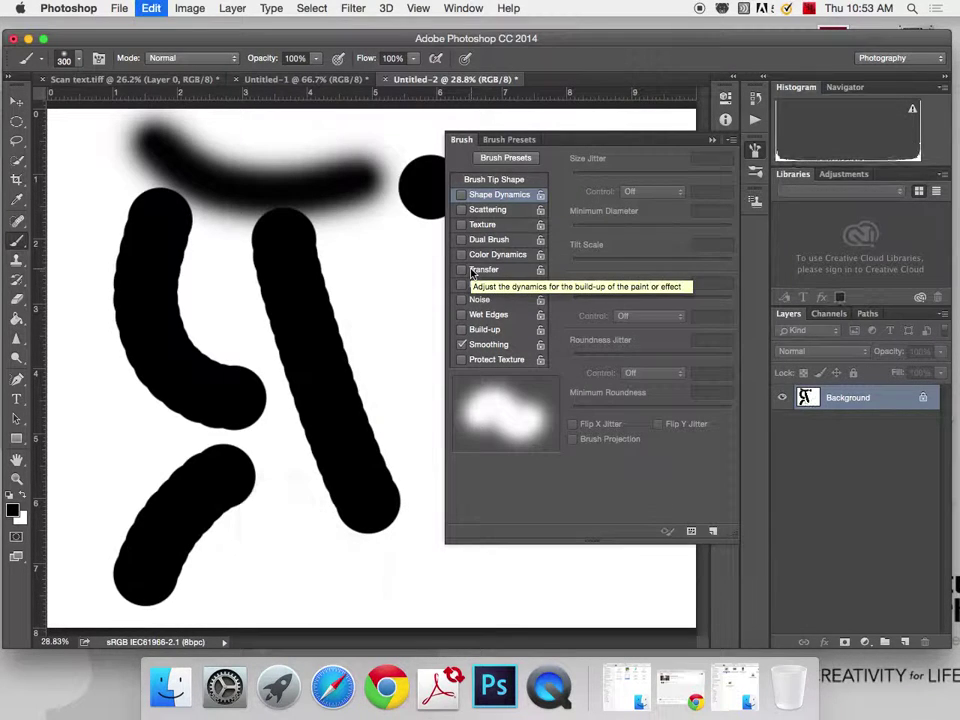
pyautogui.press('super+alt+z')
pyautogui.press('super+alt+z')
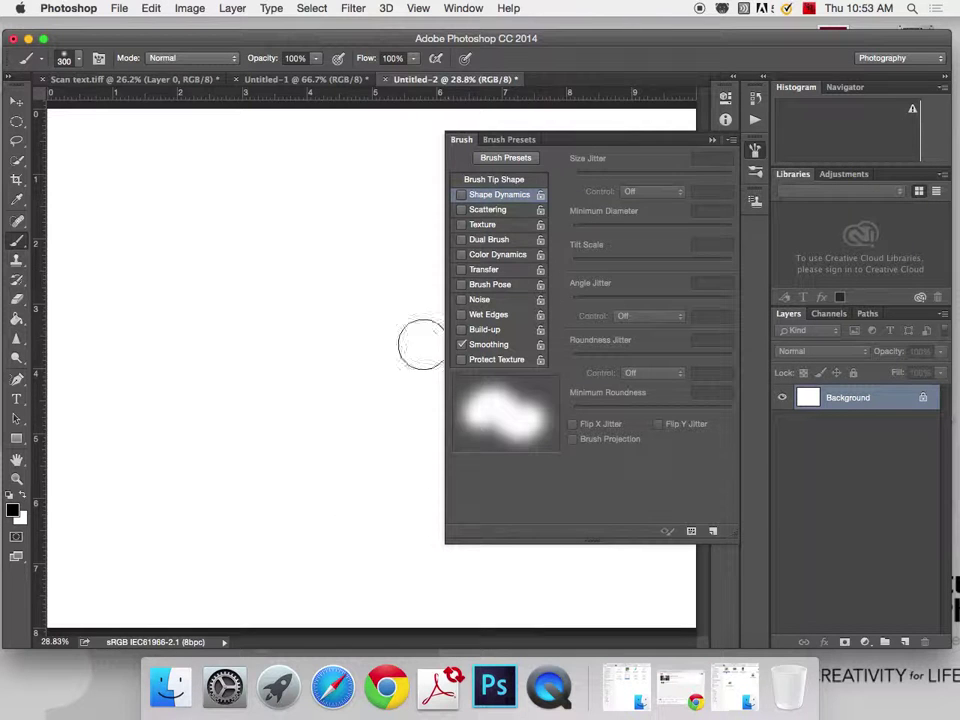
# Step: Try Wet Edges, Dual Brush, Color Dynamics and Shape Dynamics on the soft round brush
pyautogui.click(461, 315)
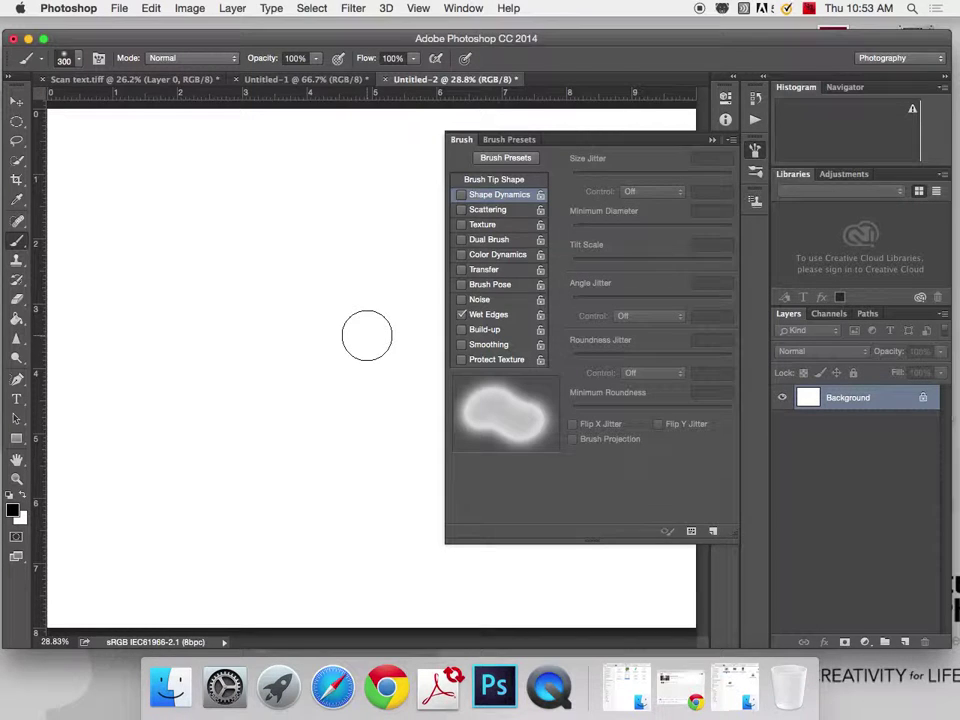
pyautogui.click(461, 315)
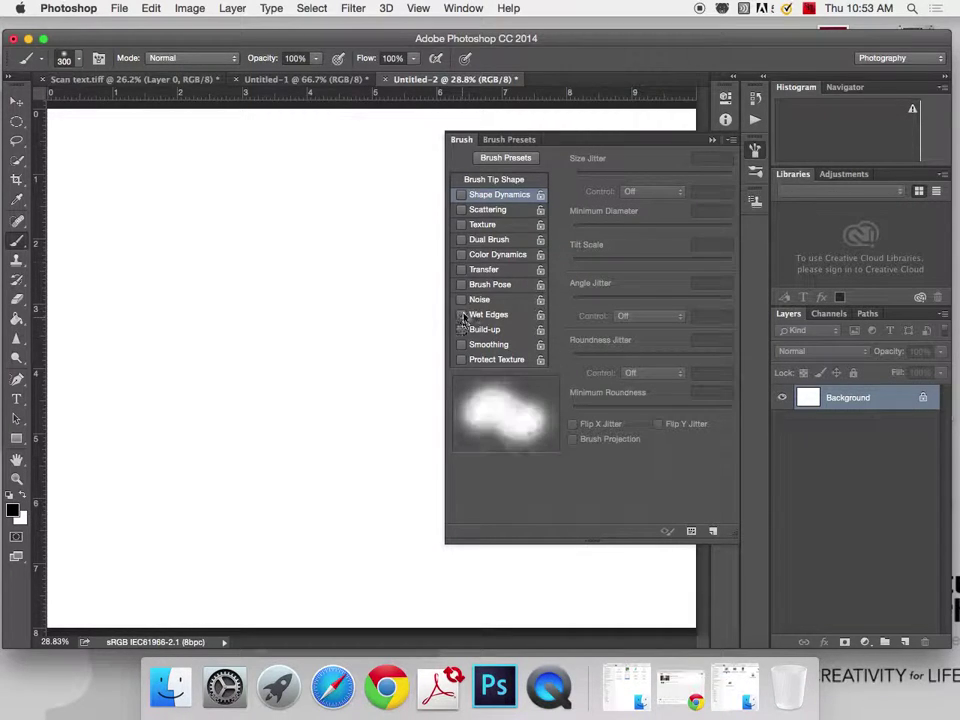
pyautogui.click(493, 240)
pyautogui.click(497, 254)
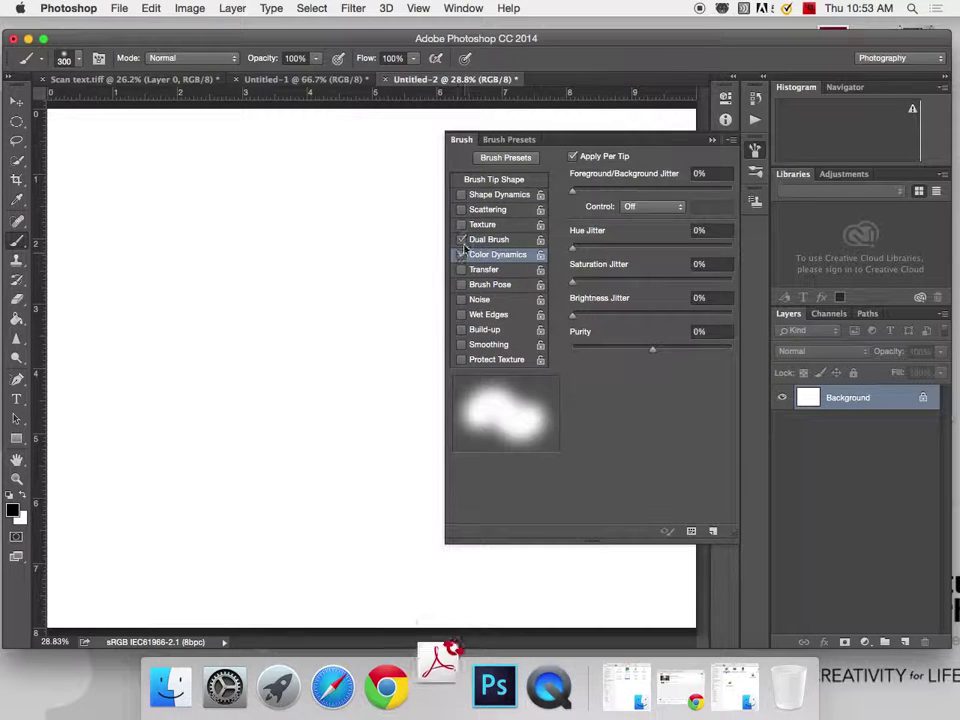
pyautogui.click(461, 240)
pyautogui.click(505, 195)
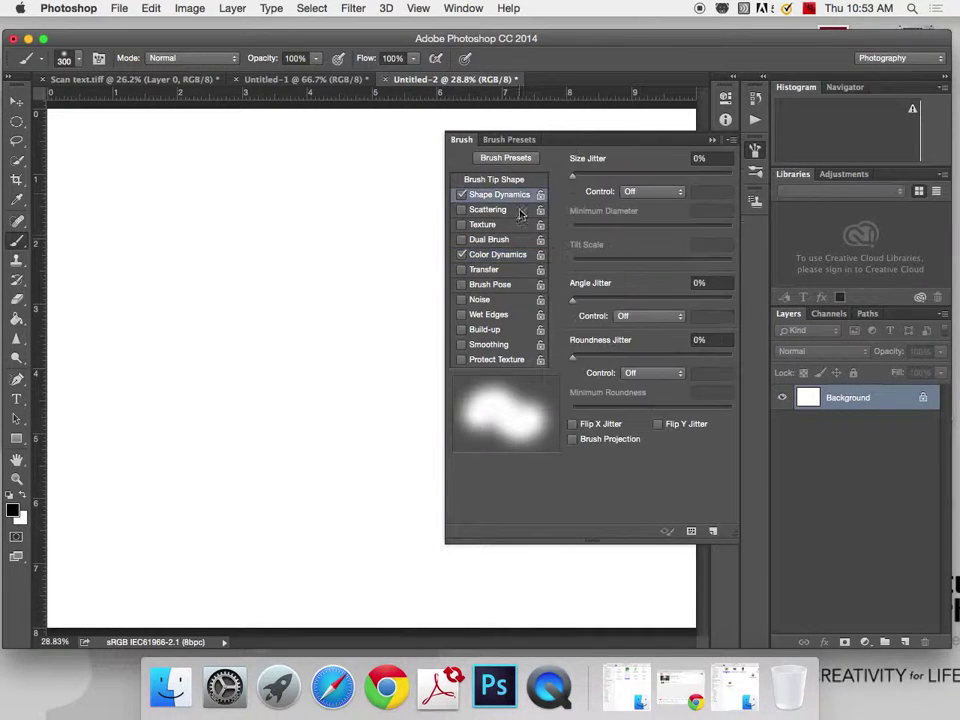
# Step: Choose the 902 px smiley brush and turn on Shape Dynamics, removing the black test stroke from the canvas
pyautogui.click(79, 61)
pyautogui.moveTo(182, 214); pyautogui.dragTo(163, 293)
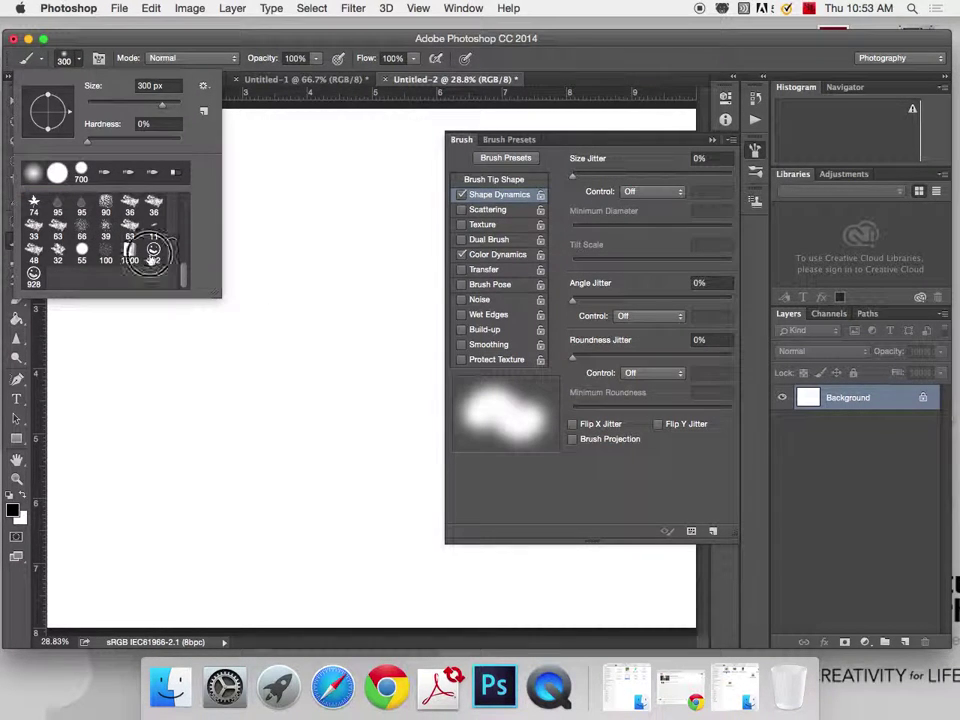
pyautogui.doubleClick(155, 250)
pyautogui.moveTo(168, 288); pyautogui.dragTo(260, 375)
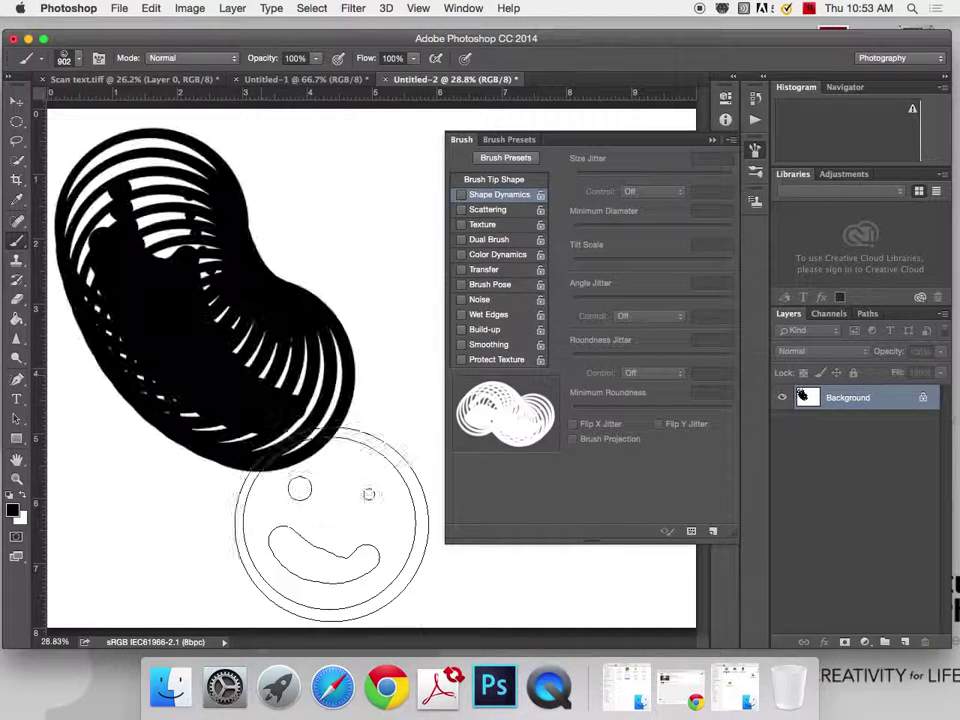
pyautogui.click(462, 196)
pyautogui.press('super+z')
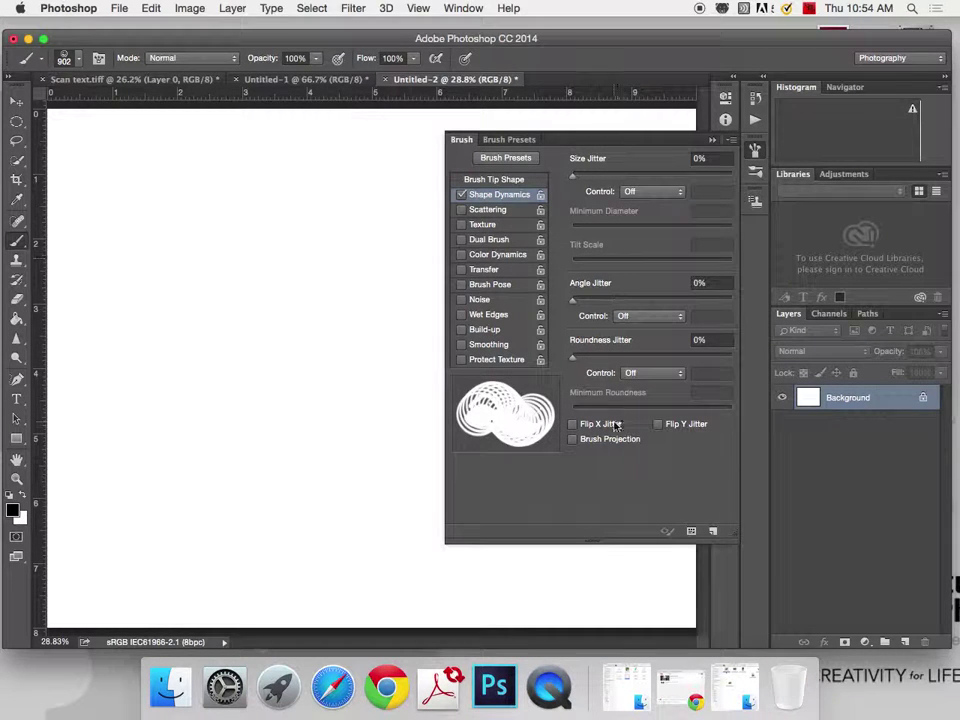
# Step: Turn on Scattering with Scatter 718%, Count 6 and Count Jitter 49%, undoing the test stroke painted along the way
pyautogui.click(505, 212)
pyautogui.moveTo(572, 266); pyautogui.dragTo(650, 266)
pyautogui.moveTo(573, 236); pyautogui.dragTo(622, 233)
pyautogui.moveTo(124, 220)
pyautogui.mouseDown()
pyautogui.moveTo(396, 568)
pyautogui.moveTo(458, 600)
pyautogui.mouseUp()
pyautogui.moveTo(576, 182); pyautogui.dragTo(687, 178)
pyautogui.press('super+z')
# Step: Reduce the smiley brush to 250 px and paint a scattered black test stroke across the canvas's upper part
pyautogui.press('[')
pyautogui.press('[')
pyautogui.press('[')
pyautogui.press('[')
pyautogui.press('[')
pyautogui.press('[')
pyautogui.press('[')
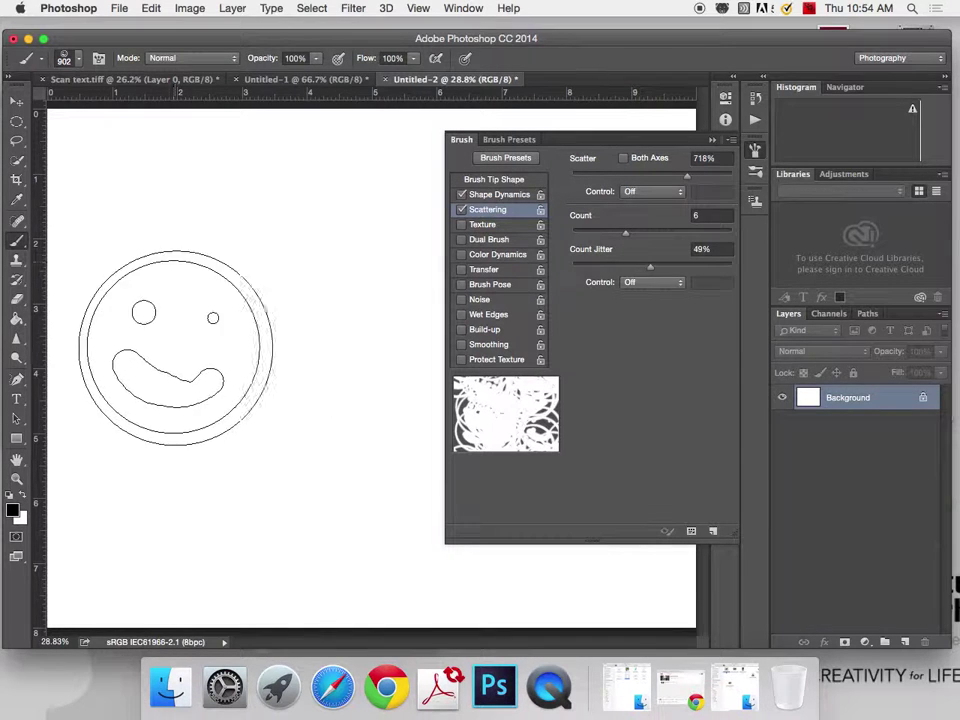
pyautogui.press('[')
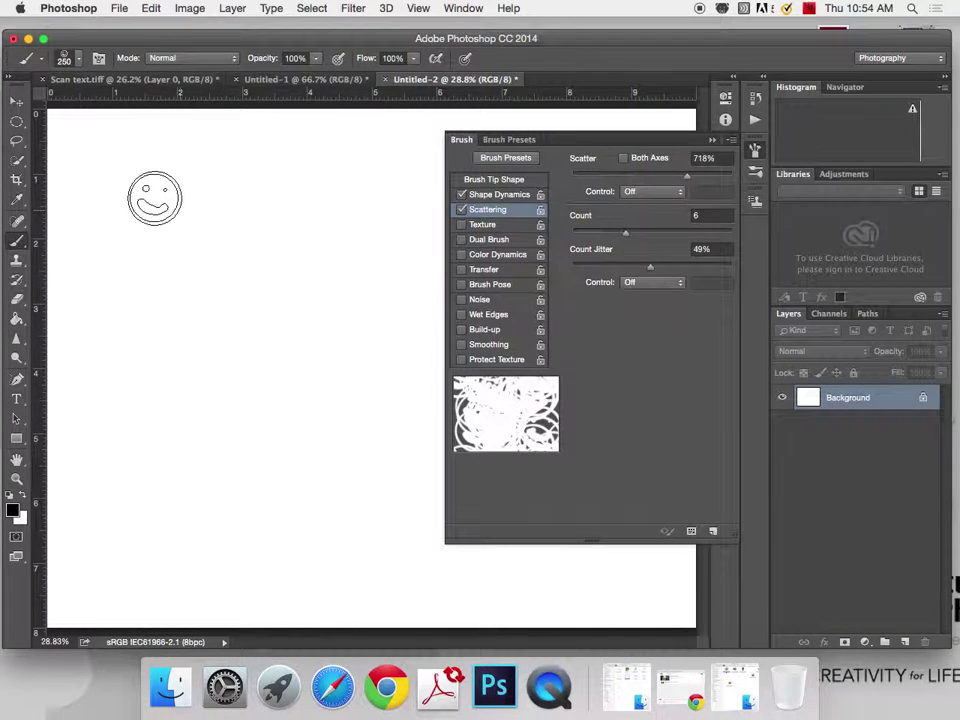
pyautogui.moveTo(152, 201)
pyautogui.mouseDown()
pyautogui.moveTo(293, 371)
pyautogui.moveTo(331, 515)
pyautogui.moveTo(363, 503)
pyautogui.mouseUp()
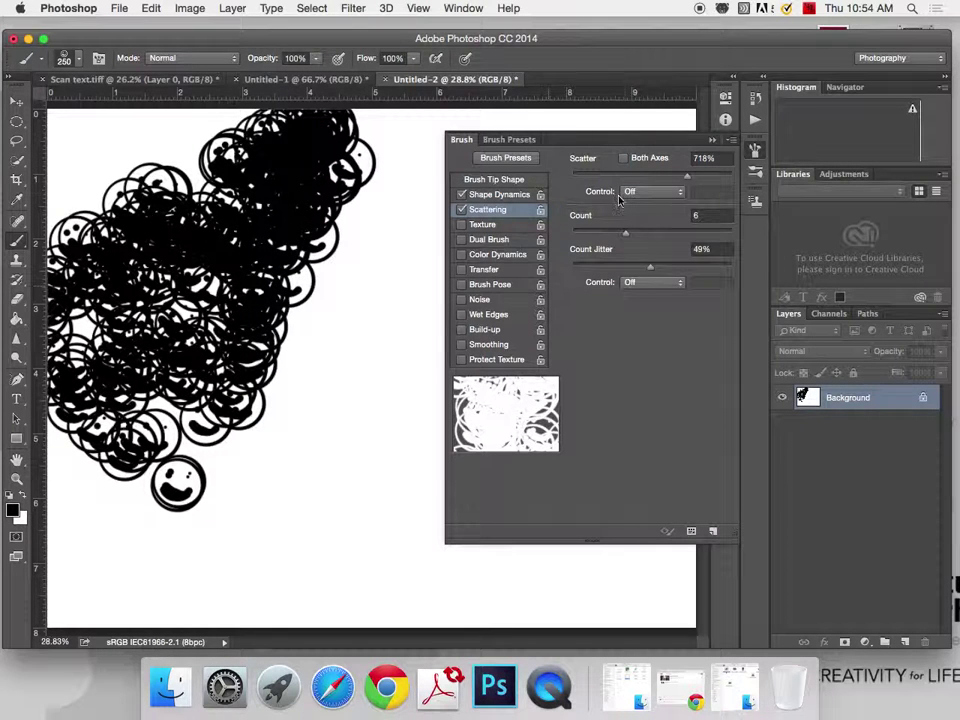
# Step: Lower the scattering to Count 3, Count Jitter 13% and Scatter 277%, replacing the dense test stroke with a new one
pyautogui.moveTo(625, 236); pyautogui.dragTo(592, 236)
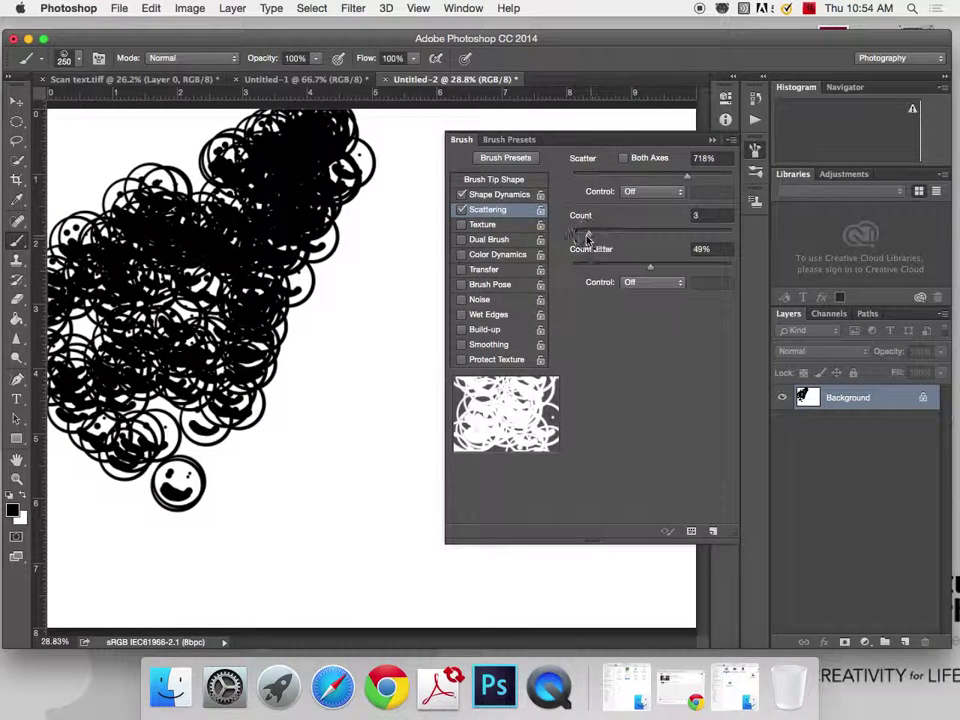
pyautogui.press('super+z')
pyautogui.moveTo(650, 267); pyautogui.dragTo(593, 268)
pyautogui.moveTo(160, 180); pyautogui.dragTo(150, 340)
pyautogui.moveTo(687, 177); pyautogui.dragTo(616, 176)
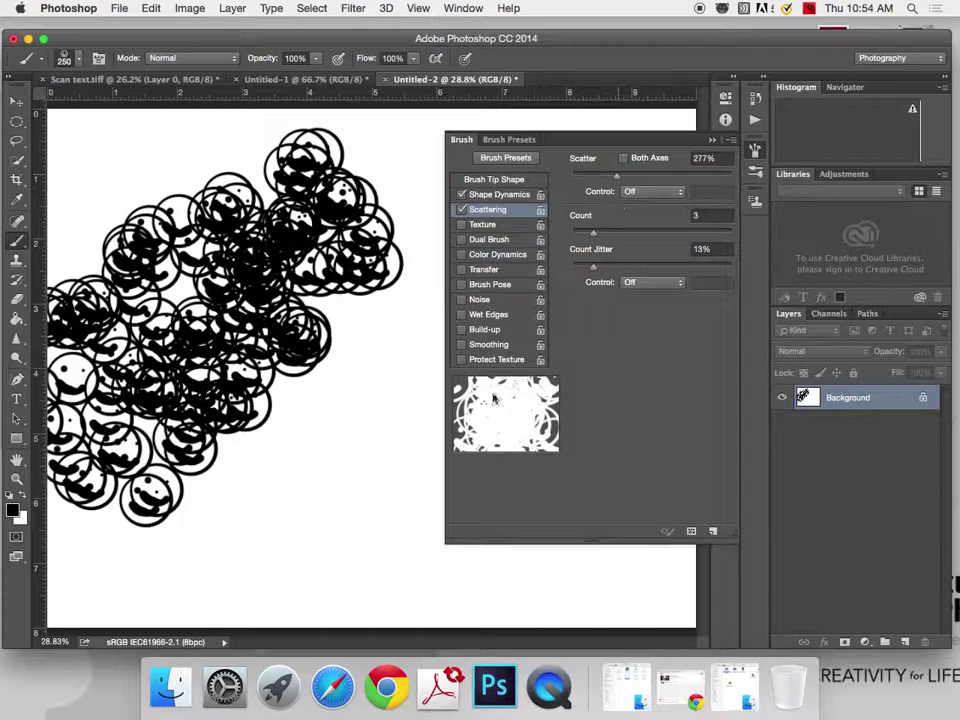
# Step: Set the Shape Dynamics Angle Jitter to 41% and undo the last scattered smiley stroke
pyautogui.click(500, 195)
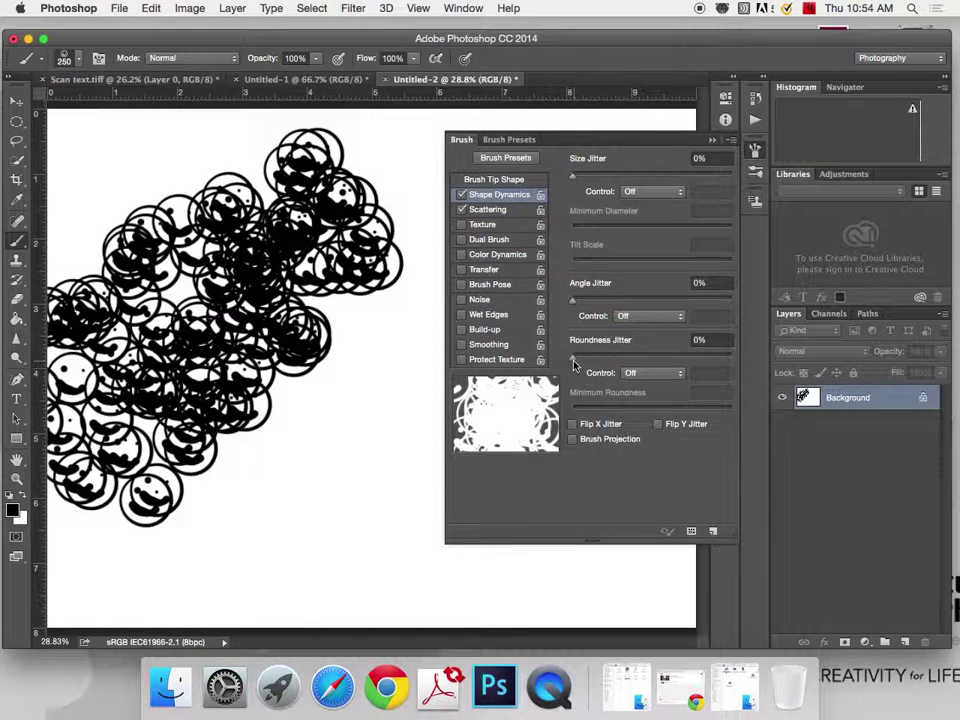
pyautogui.moveTo(590, 295)
pyautogui.mouseDown()
pyautogui.moveTo(596, 306)
pyautogui.moveTo(638, 313)
pyautogui.mouseUp()
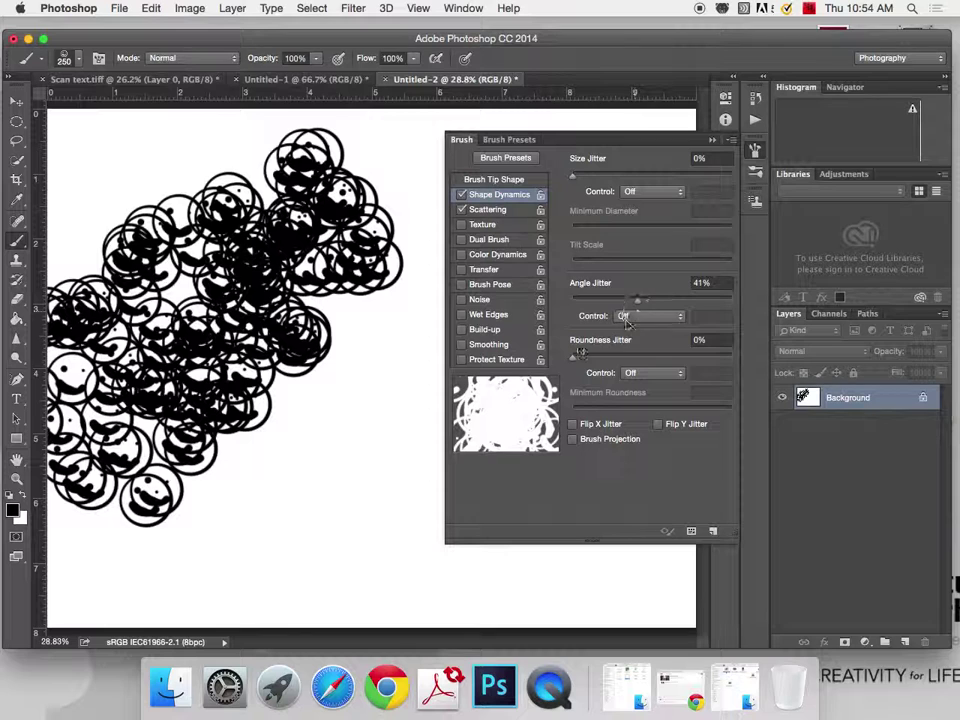
pyautogui.hotkey('ctrl', 'z')
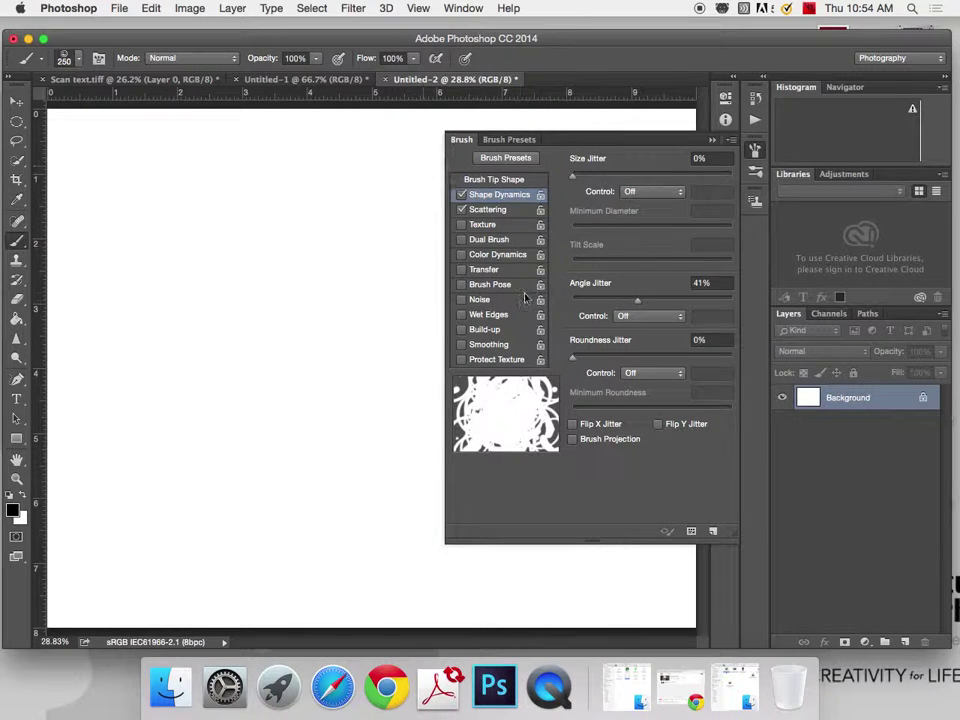
# Step: Turn on Color Dynamics with Hue Jitter 82% and paint black smiley clusters before and after setting the jitter
pyautogui.click(496, 255)
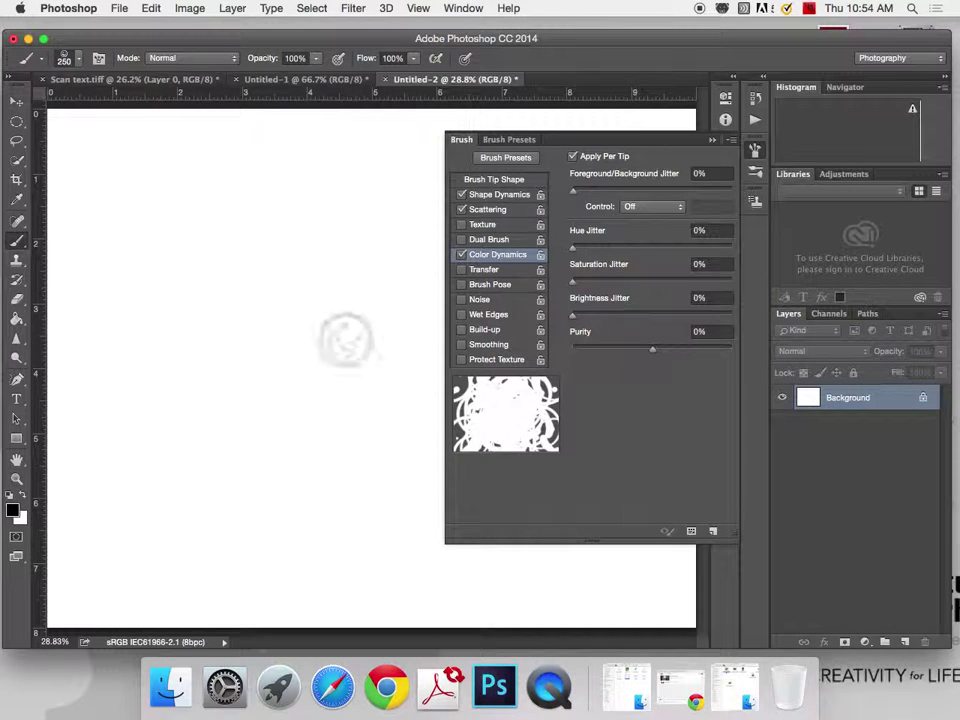
pyautogui.moveTo(613, 259); pyautogui.dragTo(449, 333)
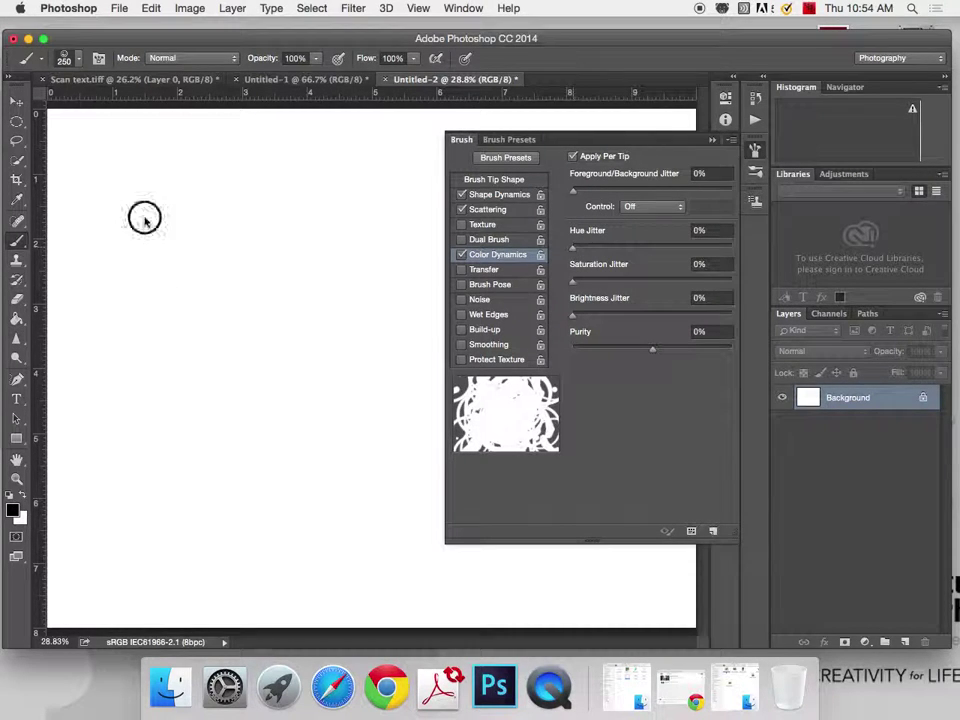
pyautogui.moveTo(167, 225)
pyautogui.mouseDown()
pyautogui.moveTo(195, 262)
pyautogui.moveTo(285, 300)
pyautogui.mouseUp()
pyautogui.moveTo(674, 249); pyautogui.dragTo(703, 249)
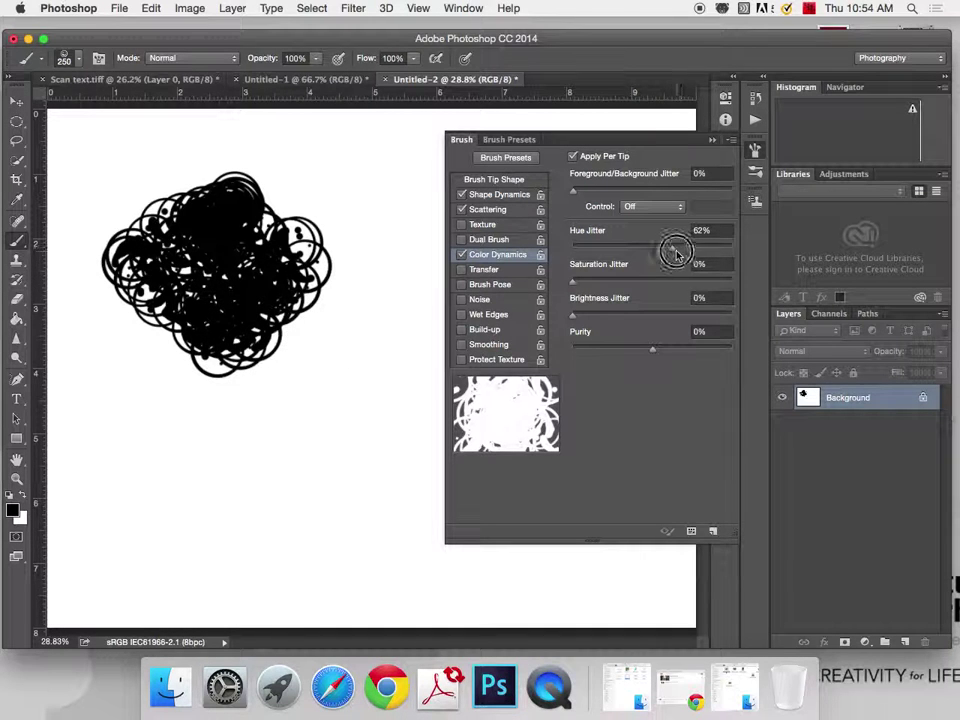
pyautogui.moveTo(182, 444)
pyautogui.mouseDown()
pyautogui.moveTo(188, 458)
pyautogui.moveTo(203, 365)
pyautogui.mouseUp()
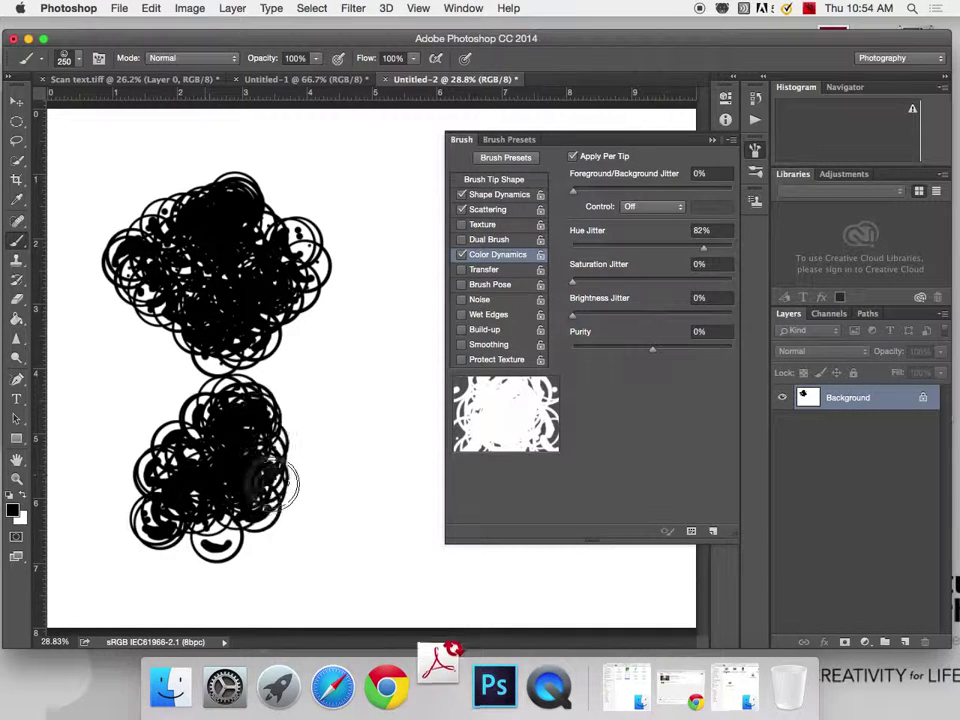
# Step: Set the foreground color to bright red and replace the black smiley clusters with a multicolored one
pyautogui.click(14, 512)
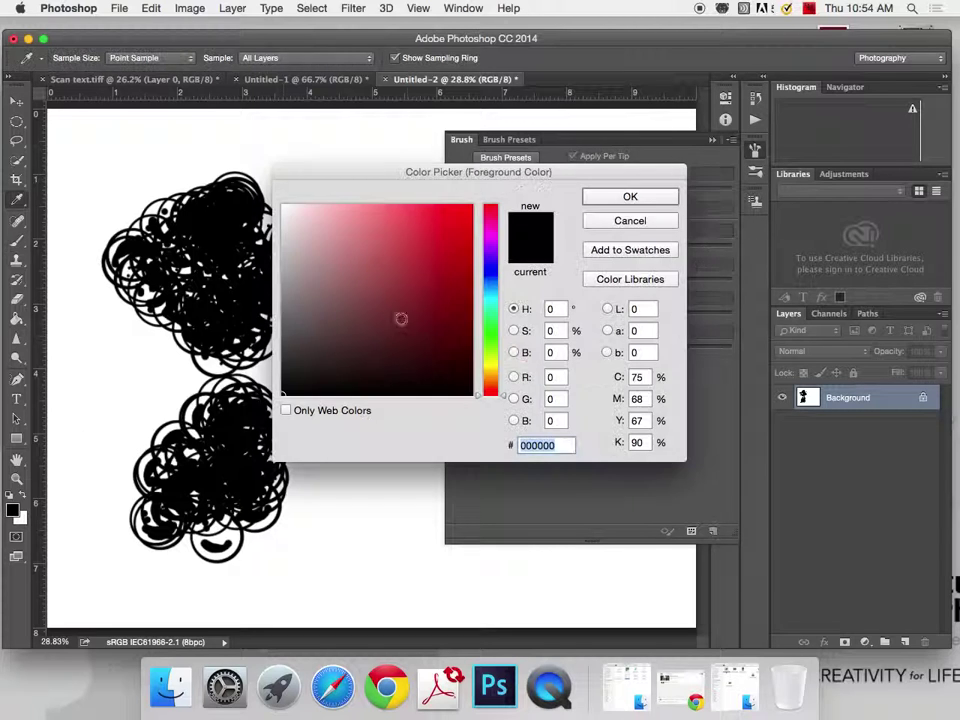
pyautogui.click(460, 231)
pyautogui.click(630, 197)
pyautogui.press('super+alt+z')
pyautogui.press('super+alt+z')
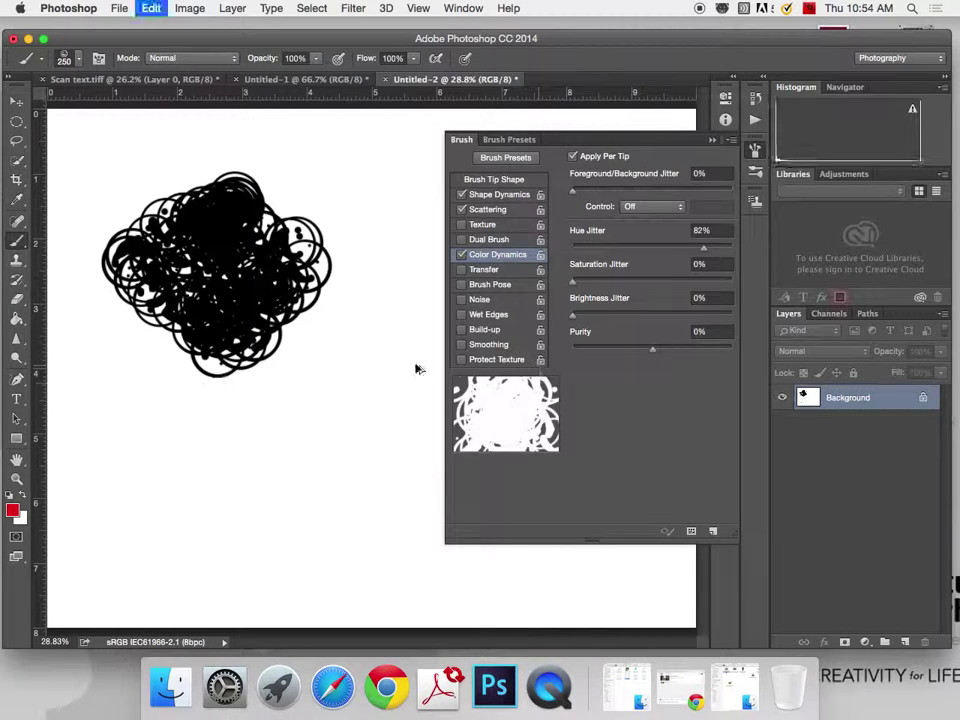
pyautogui.moveTo(274, 317)
pyautogui.mouseDown()
pyautogui.moveTo(230, 250)
pyautogui.moveTo(360, 380)
pyautogui.mouseUp()
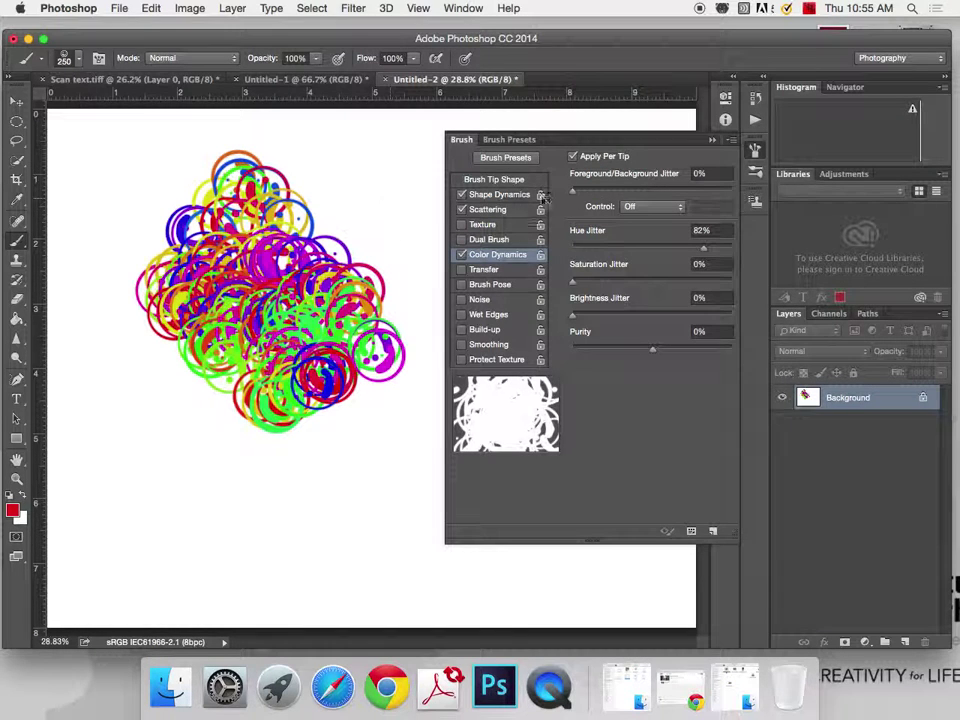
# Step: Set Scattering to Scatter 437%, Count 2 and Count Jitter 0%, and paint smileys below the multicolored cluster
pyautogui.click(485, 210)
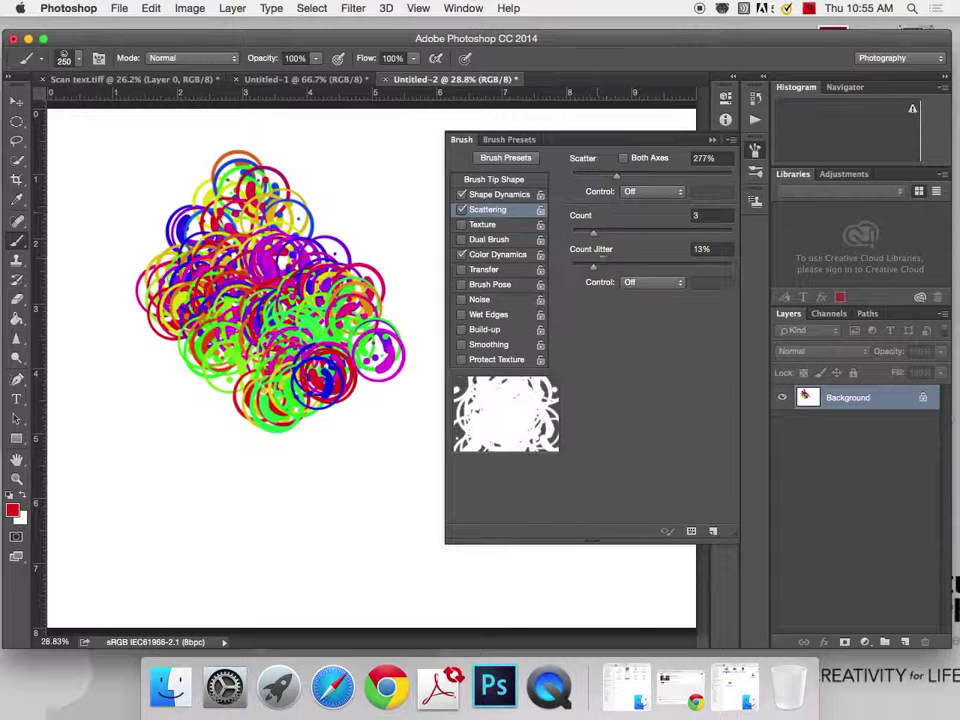
pyautogui.moveTo(589, 231); pyautogui.dragTo(579, 230)
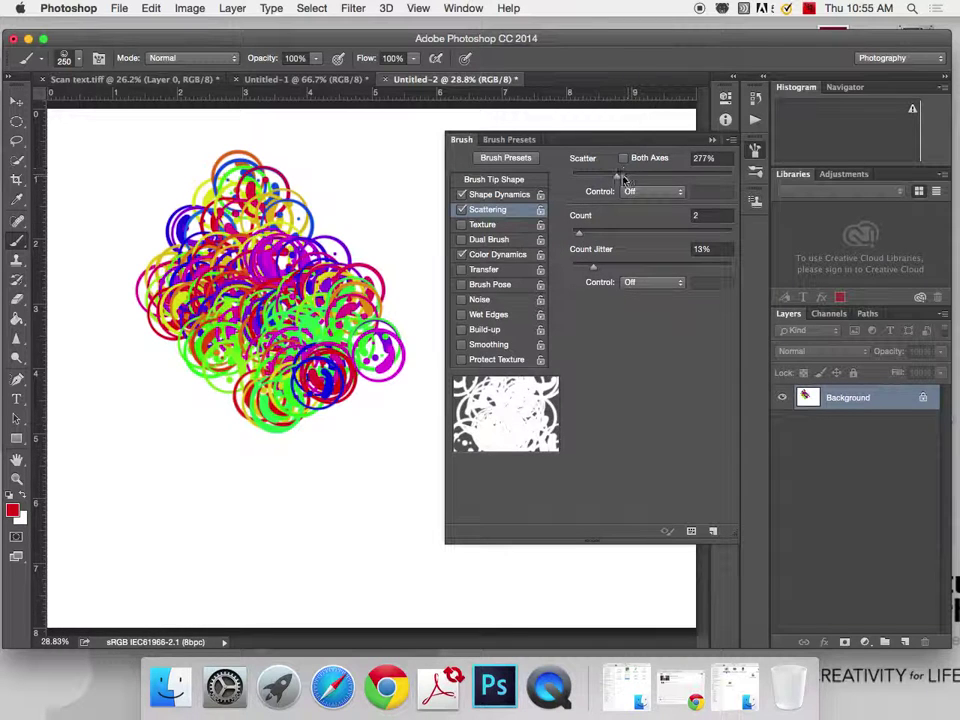
pyautogui.moveTo(623, 178); pyautogui.dragTo(642, 177)
pyautogui.moveTo(593, 267); pyautogui.dragTo(574, 268)
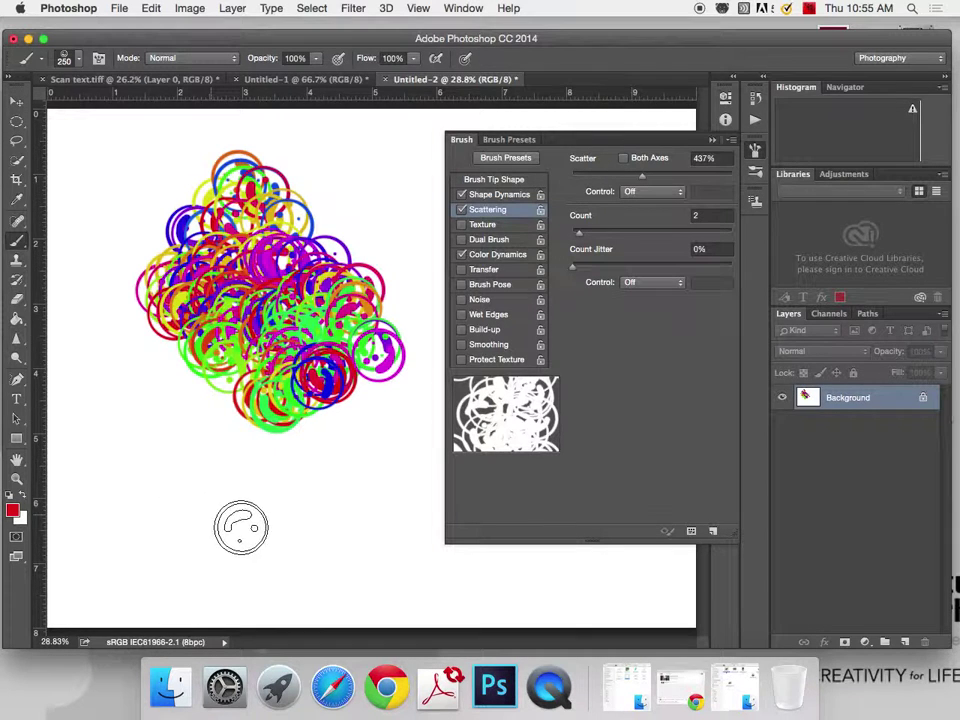
pyautogui.moveTo(240, 527)
pyautogui.mouseDown()
pyautogui.moveTo(311, 542)
pyautogui.moveTo(290, 480)
pyautogui.mouseUp()
# Step: Raise the smiley brush's Angle Jitter slightly and set its brush tip Spacing to 60%
pyautogui.click(486, 195)
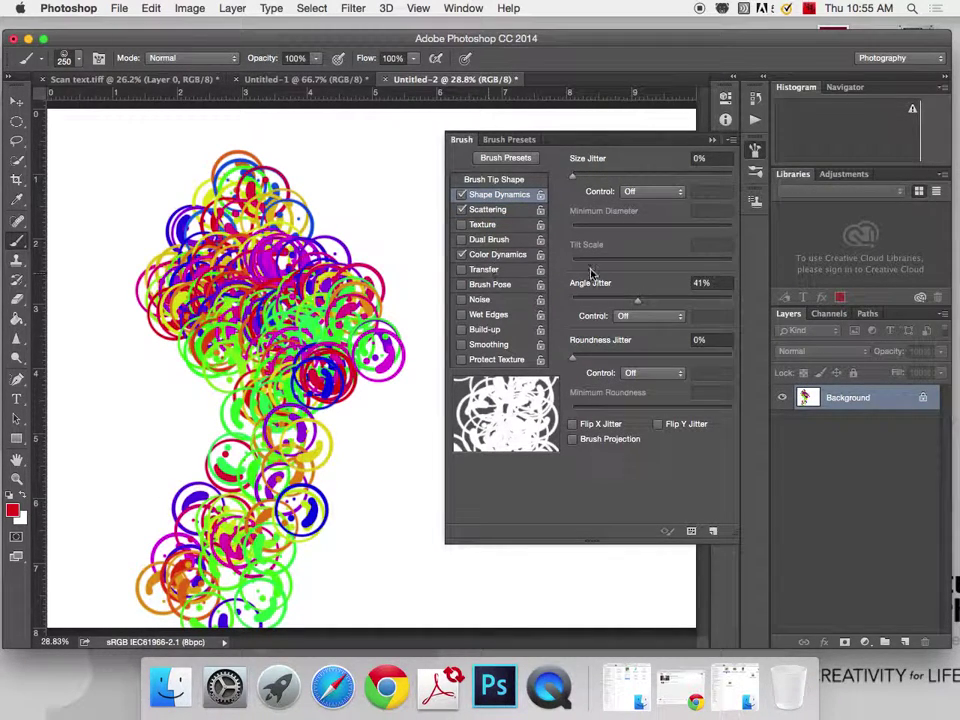
pyautogui.moveTo(643, 303)
pyautogui.mouseDown()
pyautogui.moveTo(598, 300)
pyautogui.moveTo(648, 300)
pyautogui.mouseUp()
pyautogui.click(515, 182)
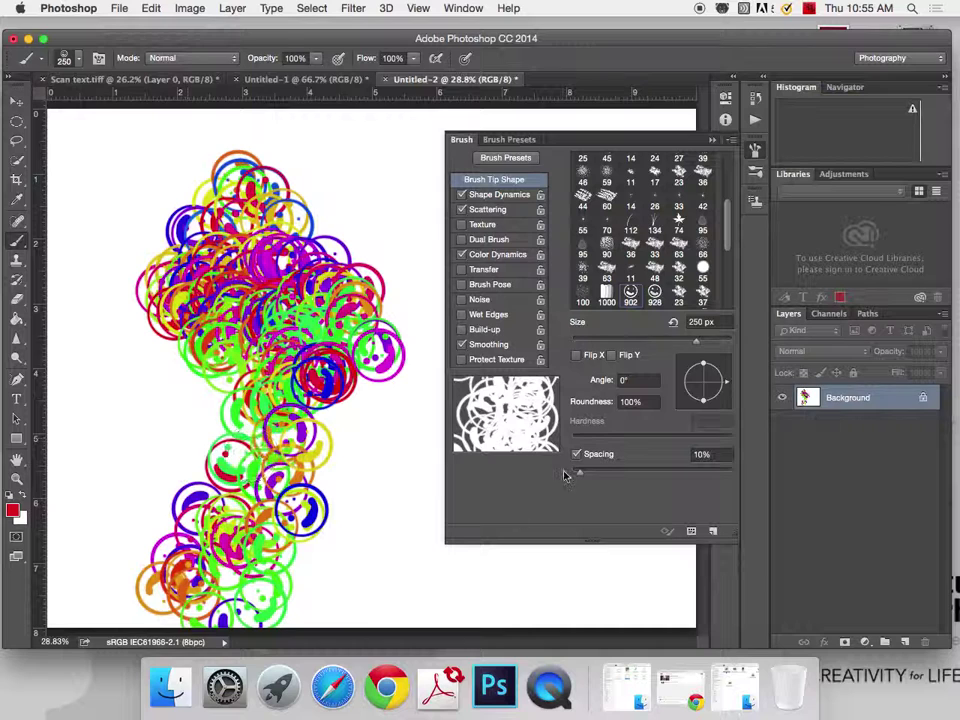
pyautogui.moveTo(578, 470); pyautogui.dragTo(619, 471)
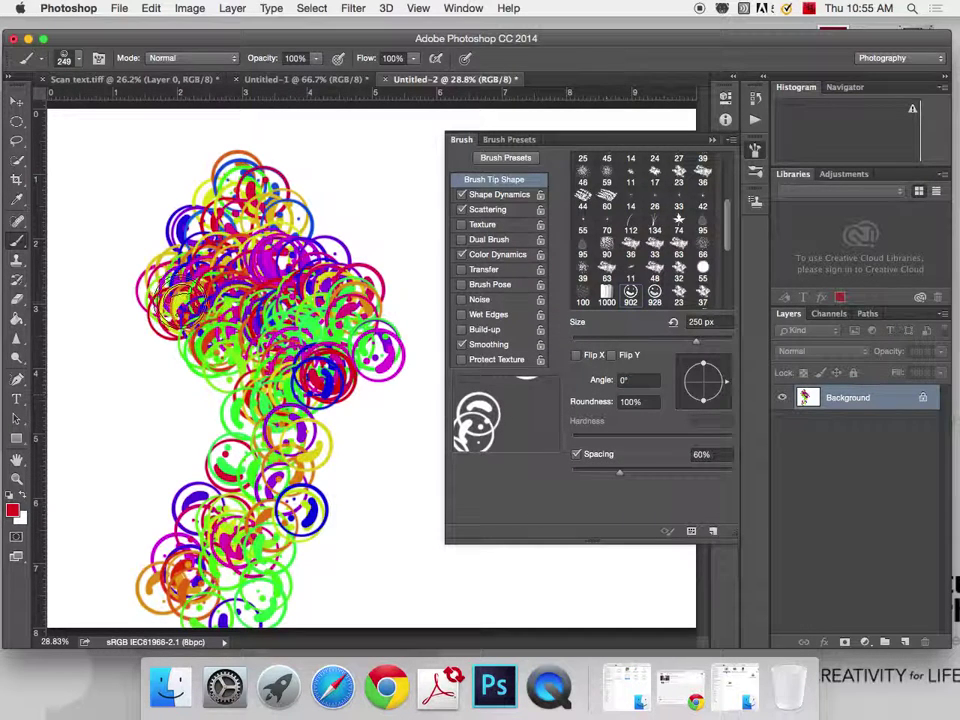
# Step: Undo the multicolored smileys painted below the first cluster
pyautogui.press('super+alt+z')
pyautogui.press('super+alt+z')
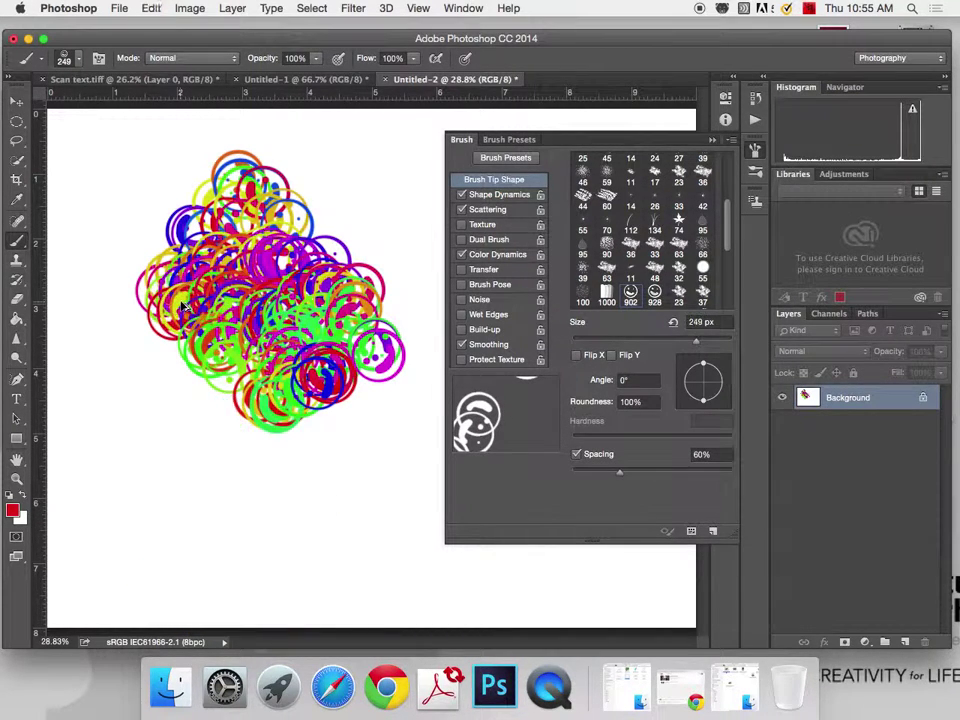
# Step: Paint multicolored smileys at the current spacing, and set the brush tip Spacing to 180% for a second stroke across the canvas
pyautogui.moveTo(252, 347)
pyautogui.mouseDown()
pyautogui.moveTo(343, 418)
pyautogui.moveTo(400, 482)
pyautogui.mouseUp()
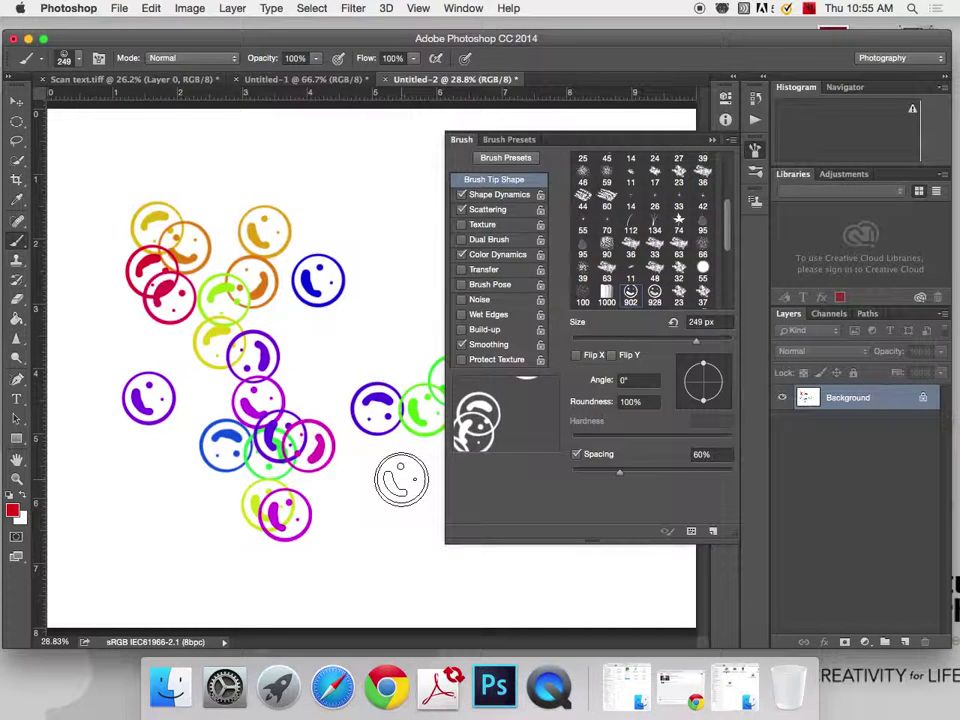
pyautogui.moveTo(619, 471); pyautogui.dragTo(684, 471)
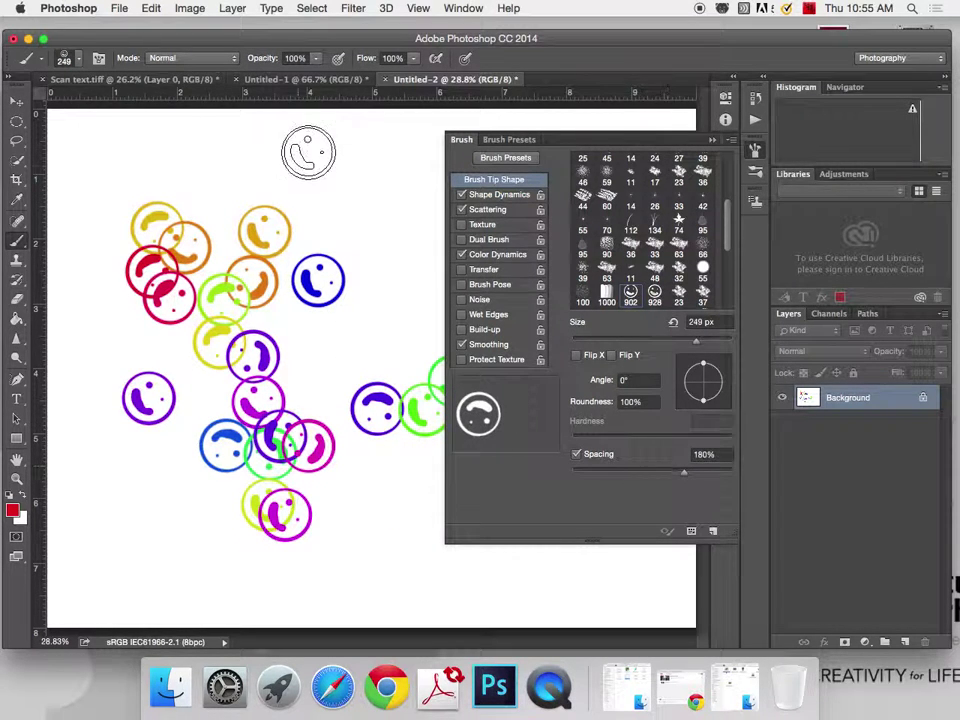
pyautogui.moveTo(311, 154)
pyautogui.mouseDown()
pyautogui.moveTo(212, 282)
pyautogui.moveTo(185, 375)
pyautogui.moveTo(190, 452)
pyautogui.moveTo(220, 518)
pyautogui.moveTo(348, 548)
pyautogui.moveTo(402, 470)
pyautogui.moveTo(362, 282)
pyautogui.moveTo(340, 310)
pyautogui.mouseUp()
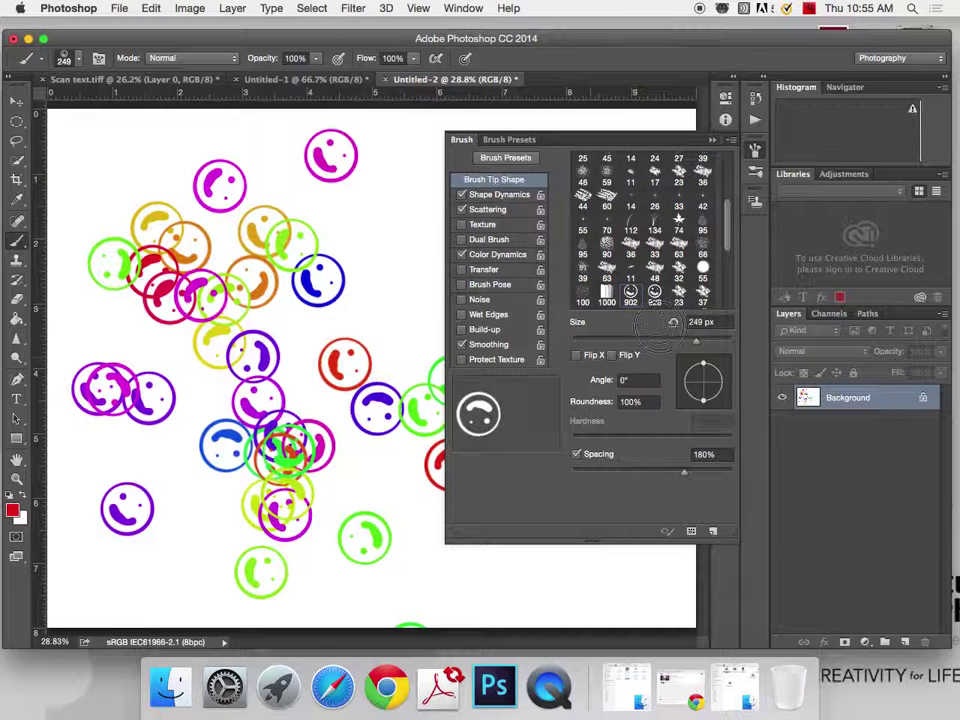
# Step: Collapse the Brush panel, activate the Move tool and bring up the Scan text.tiff document
pyautogui.click(277, 85)
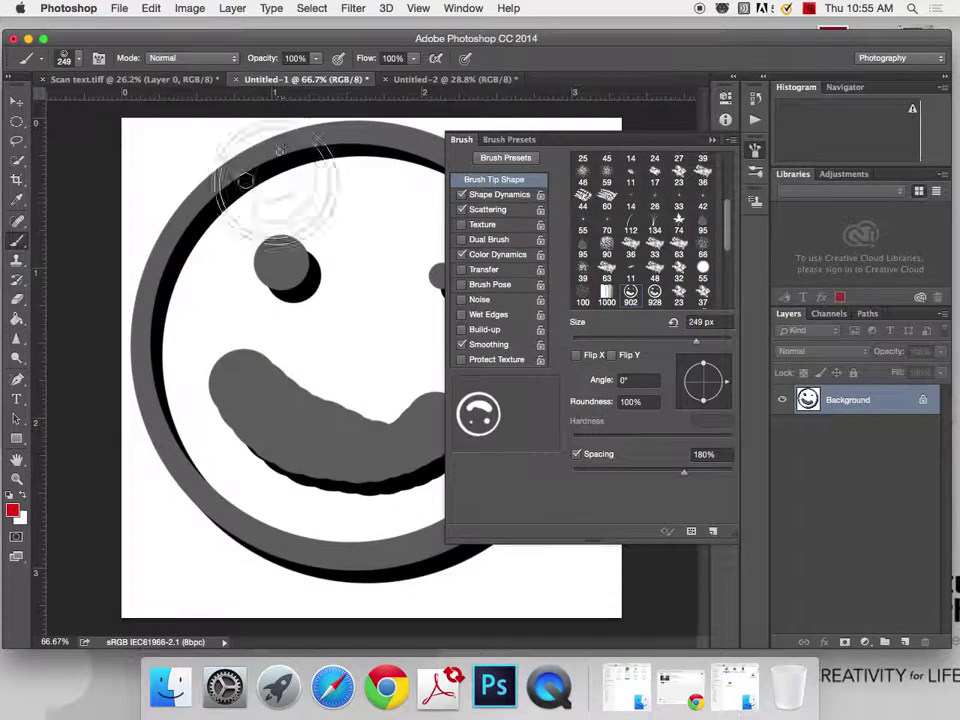
pyautogui.click(712, 142)
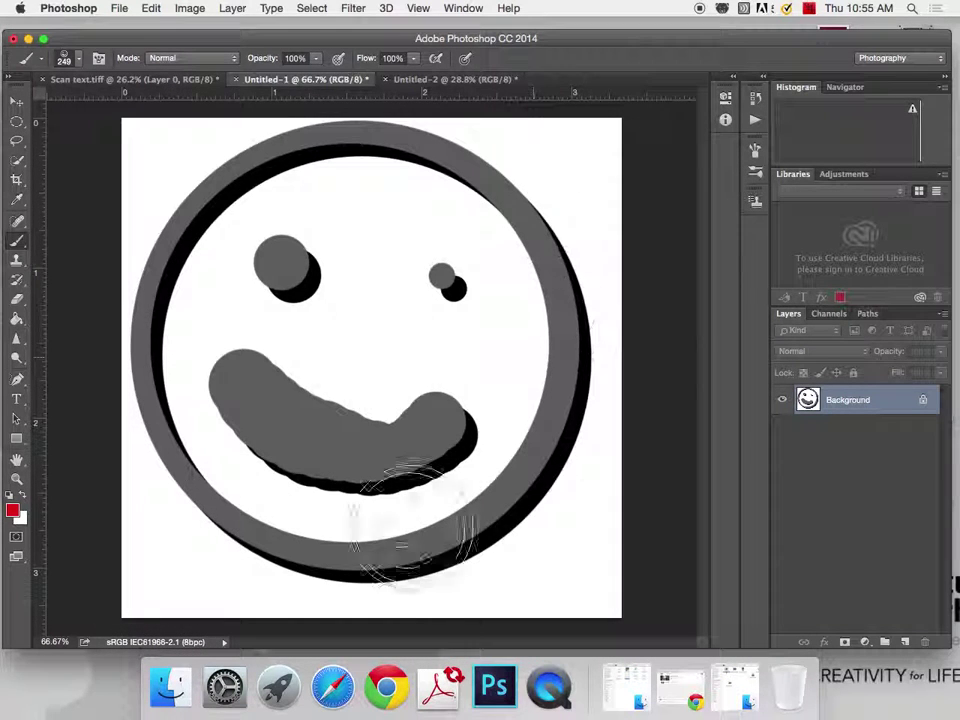
pyautogui.click(16, 101)
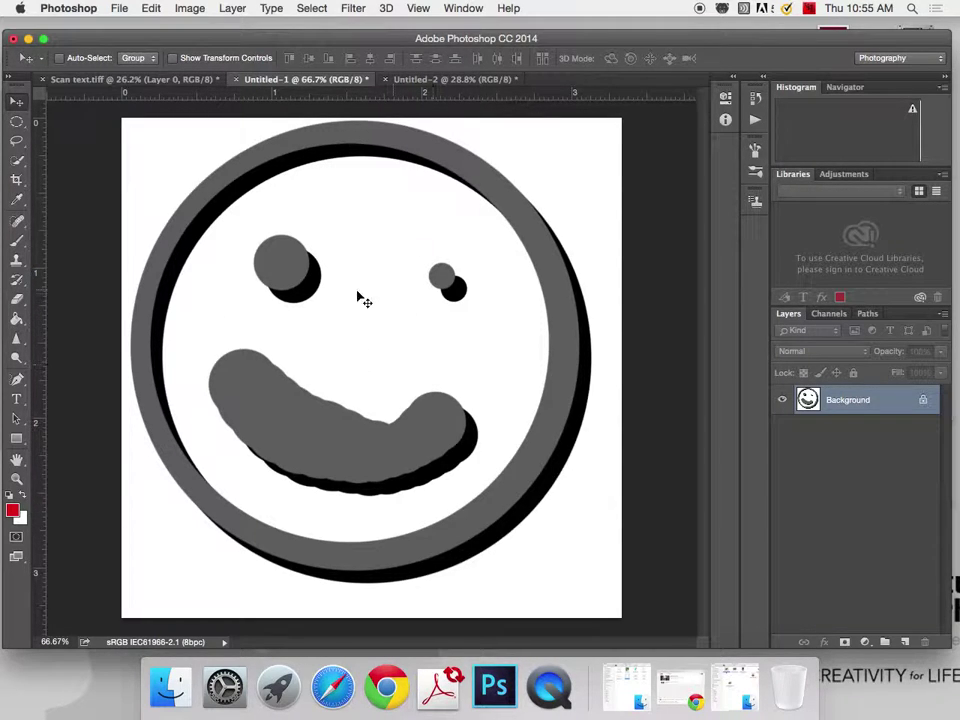
pyautogui.click(140, 79)
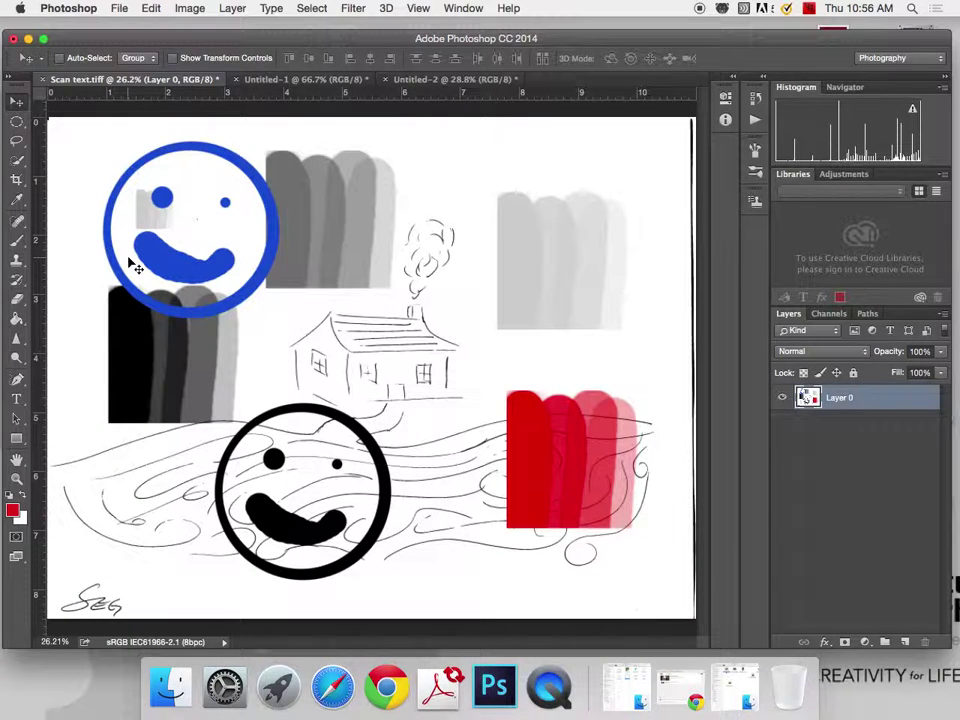
# Step: Enlarge the smiley brush to 1400 px and stamp two smileys, one over the house and one over the light gray strokes
pyautogui.press('b')
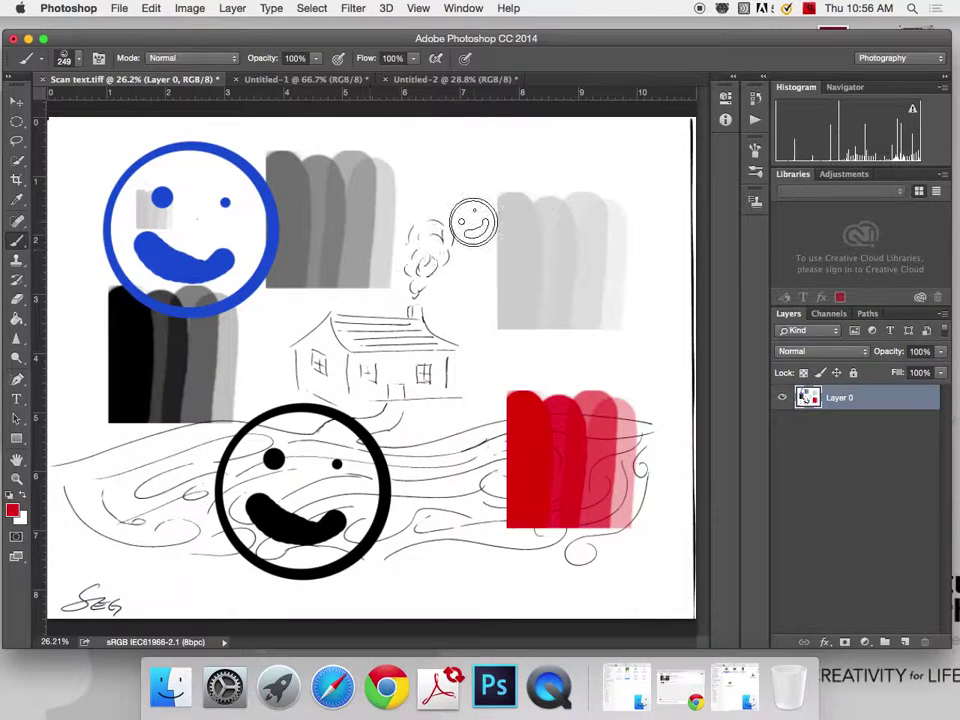
pyautogui.press(']')
pyautogui.press(']')
pyautogui.press(']')
pyautogui.press(']')
pyautogui.press(']')
pyautogui.press(']')
pyautogui.press(']')
pyautogui.press(']')
pyautogui.press(']')
pyautogui.press(']')
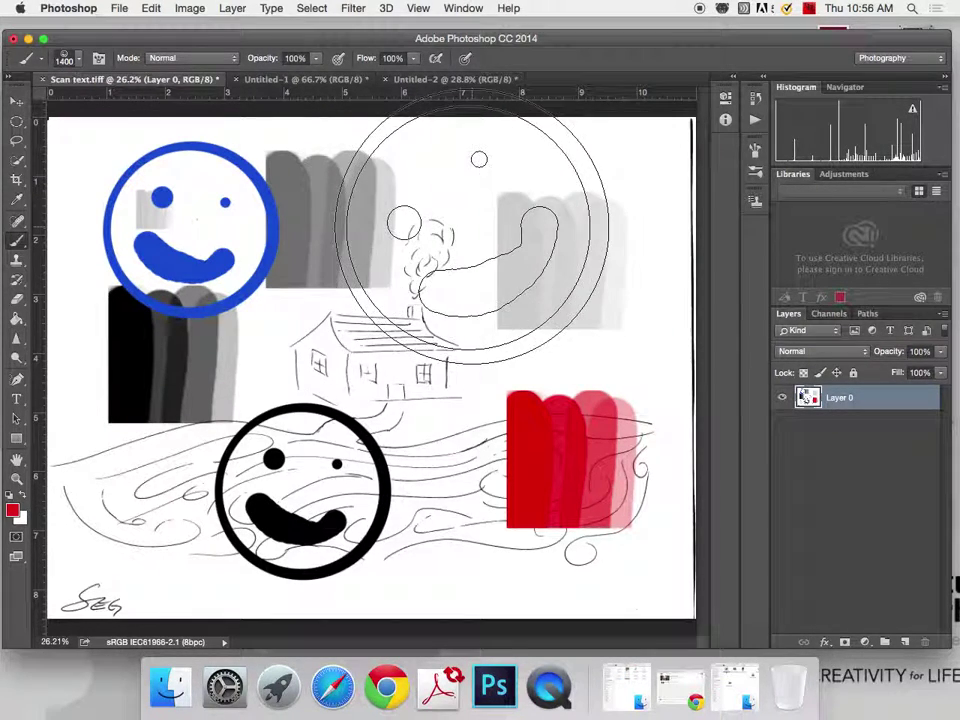
pyautogui.press(']')
pyautogui.press(']')
pyautogui.click(384, 331)
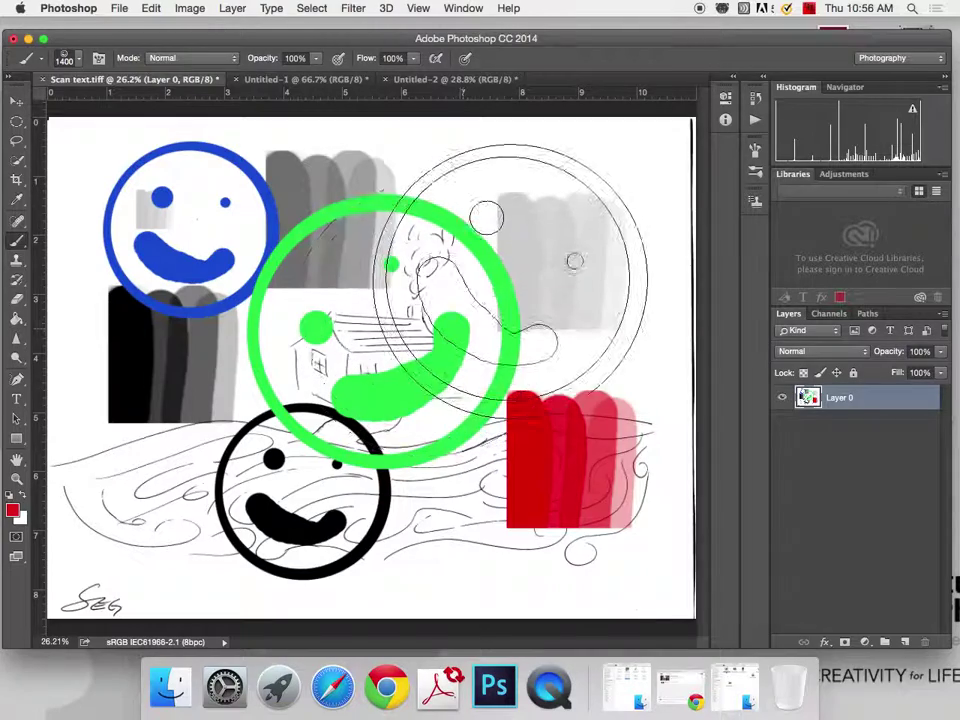
pyautogui.click(510, 278)
# Step: Enlarge the smiley brush to 2500 px and stamp one huge smiley over the blue, green and black ones
pyautogui.press(']')
pyautogui.press(']')
pyautogui.press(']')
pyautogui.press(']')
pyautogui.press(']')
pyautogui.press(']')
pyautogui.press(']')
pyautogui.press(']')
pyautogui.press(']')
pyautogui.press(']')
pyautogui.press(']')
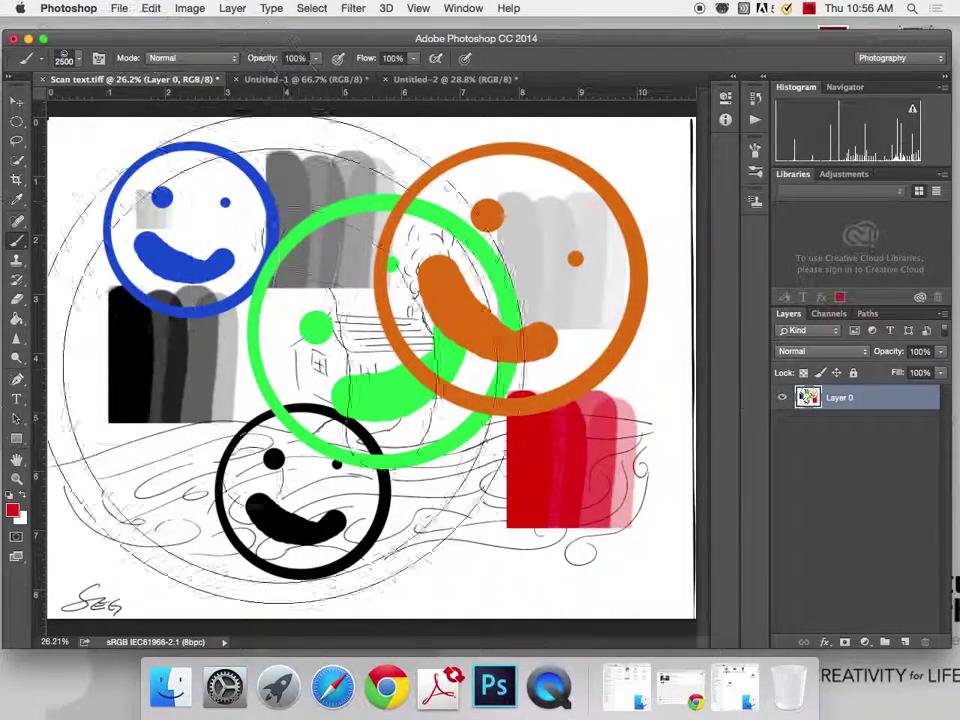
pyautogui.click(292, 362)
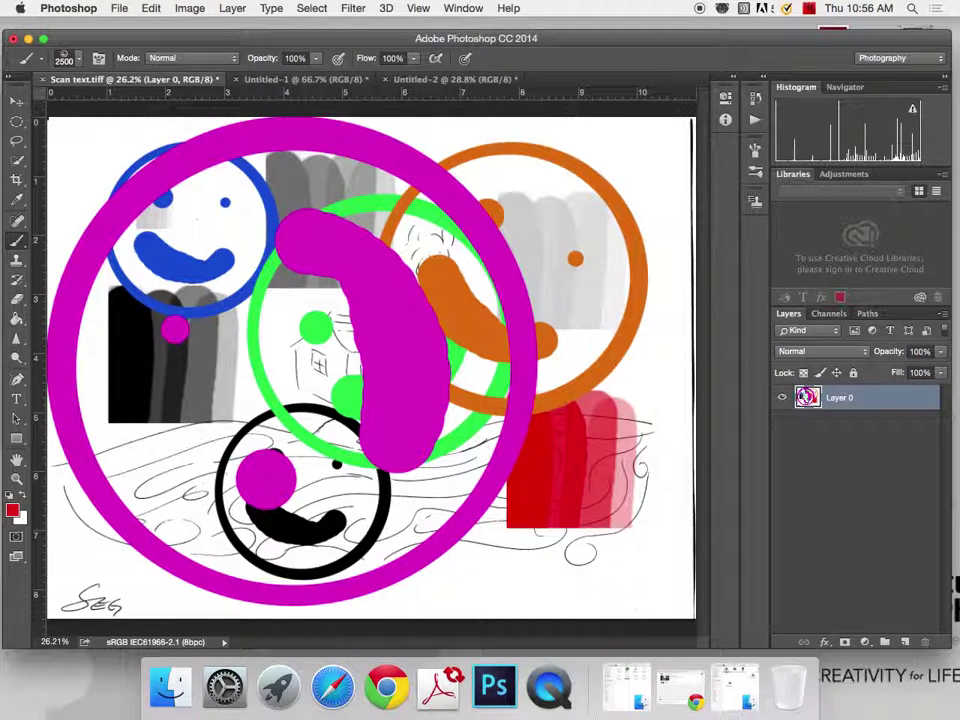
# Step: Step back through the history of Scan text.tiff to the original grayscale house drawing without any painted strokes or smileys
pyautogui.press('super+alt+z')
pyautogui.press('super+alt+z')
pyautogui.press('super+alt+z')
pyautogui.press('super+alt+z')
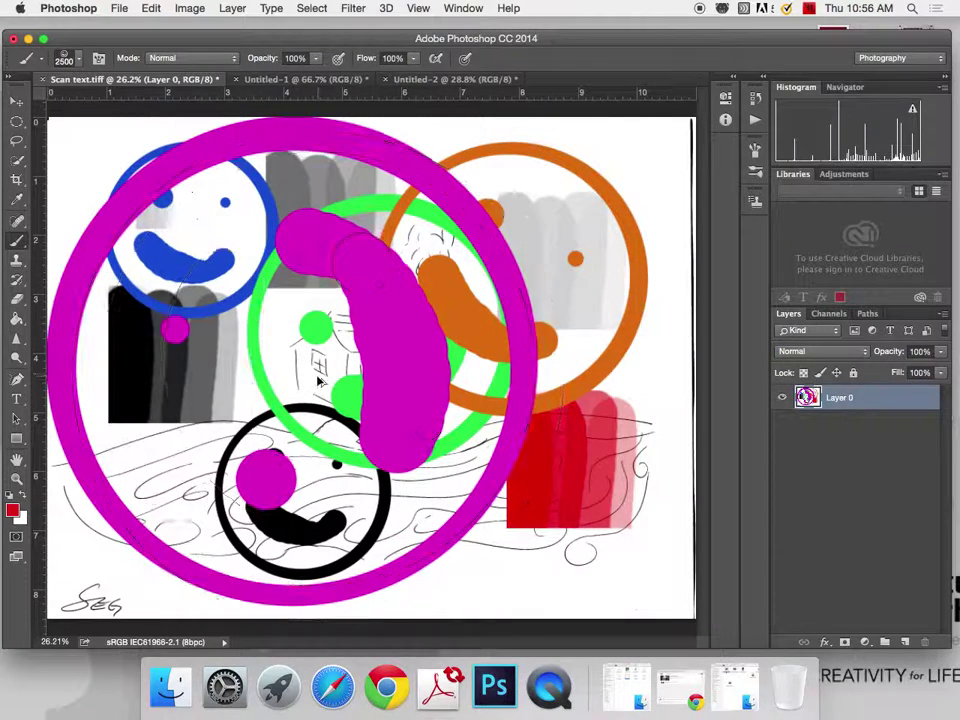
pyautogui.press('super+alt+z')
pyautogui.press('super+alt+z')
pyautogui.press('super+alt+z')
pyautogui.press('super+alt+z')
pyautogui.press('super+alt+z')
pyautogui.press('super+alt+z')
pyautogui.press('super+alt+z')
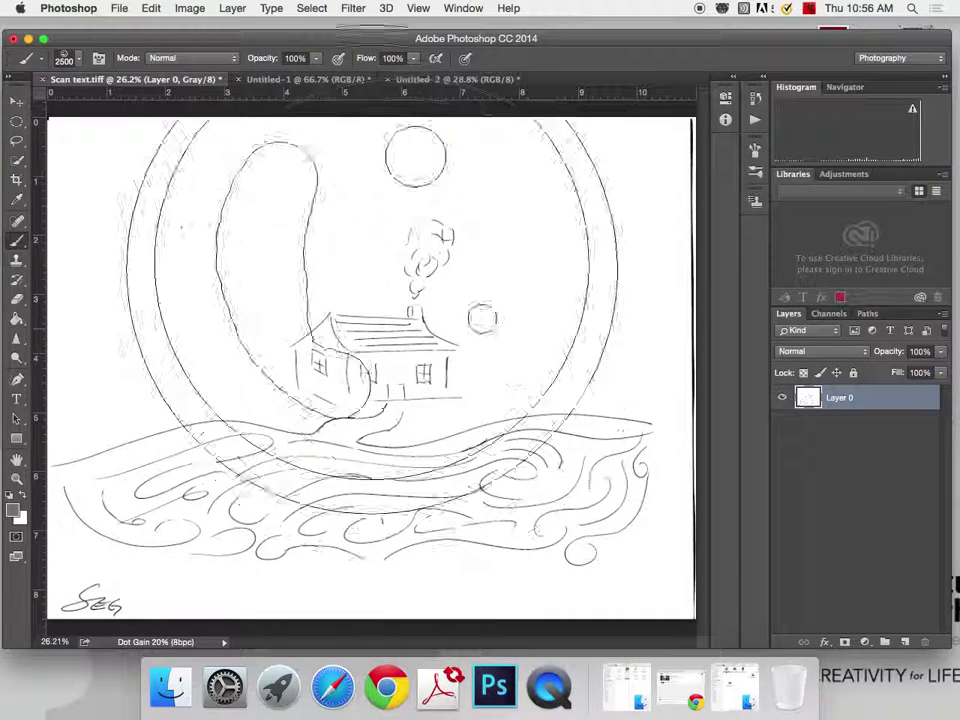
# Step: Return to the Untitled-1 smiley document and reduce the smiley brush size to 250 px
pyautogui.press('[')
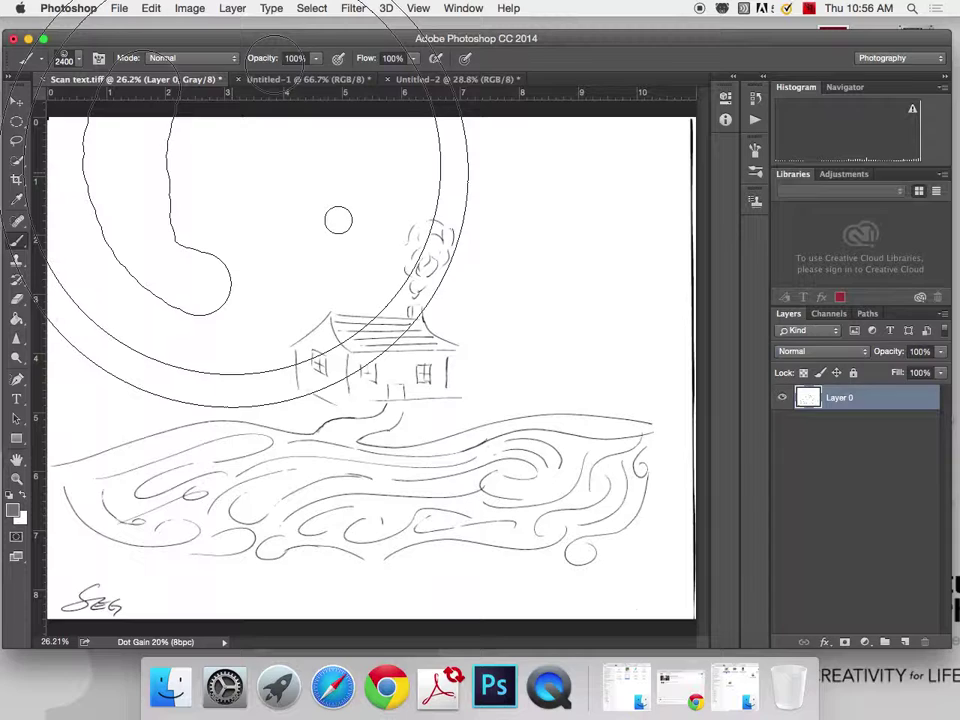
pyautogui.press('[')
pyautogui.press('[')
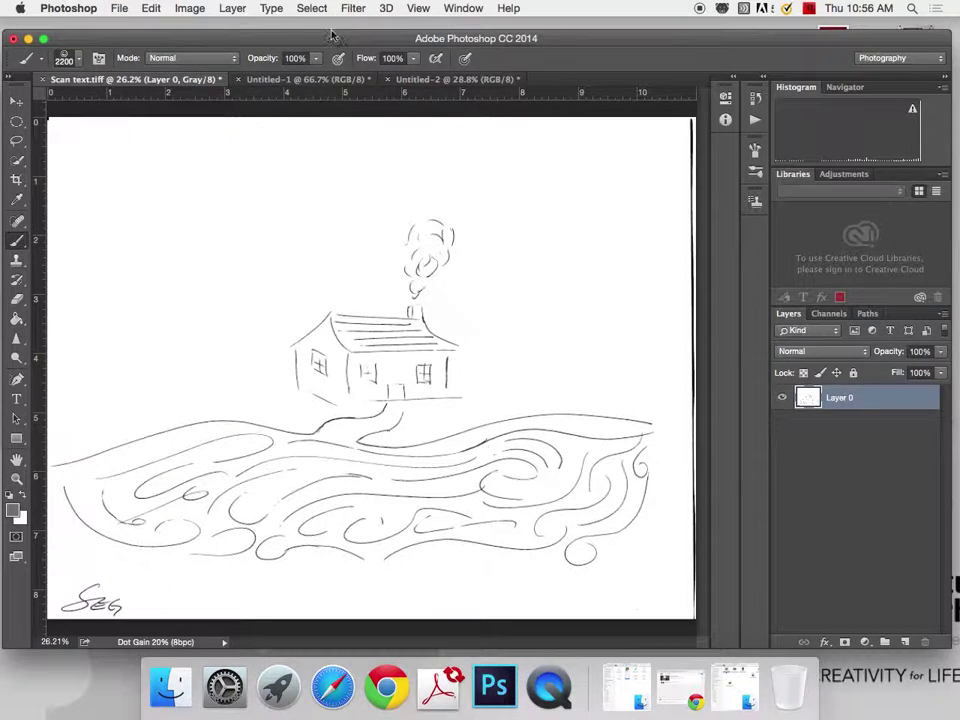
pyautogui.click(322, 82)
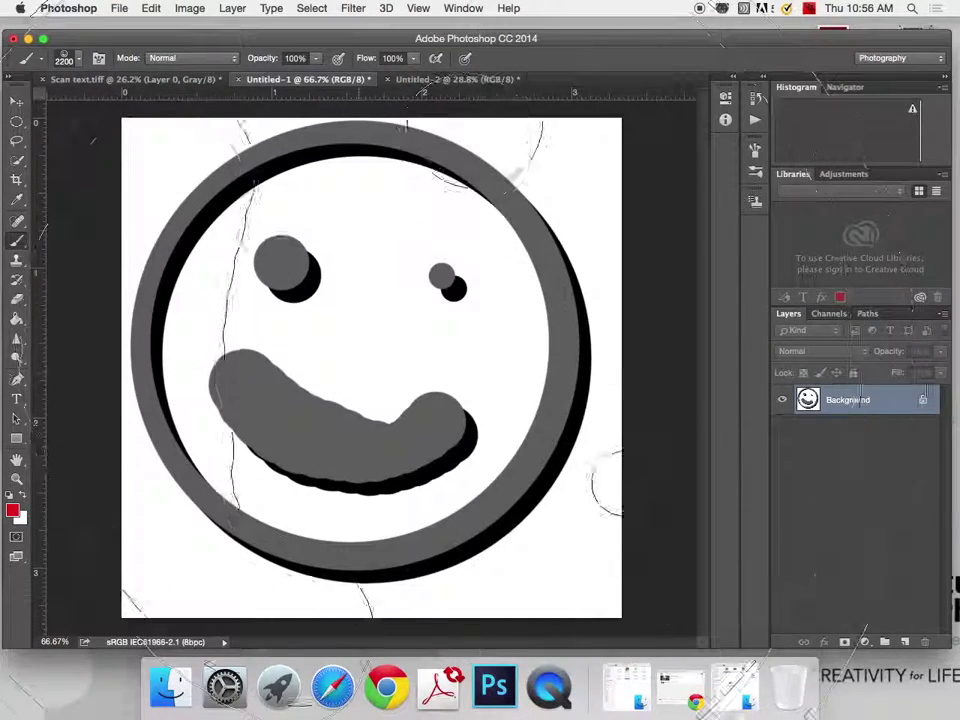
pyautogui.press('[')
pyautogui.press('[')
pyautogui.press('[')
pyautogui.press('[')
pyautogui.press('[')
pyautogui.press('[')
pyautogui.press('[')
pyautogui.press('[')
pyautogui.press('[')
pyautogui.press('[')
pyautogui.press('[')
pyautogui.press('[')
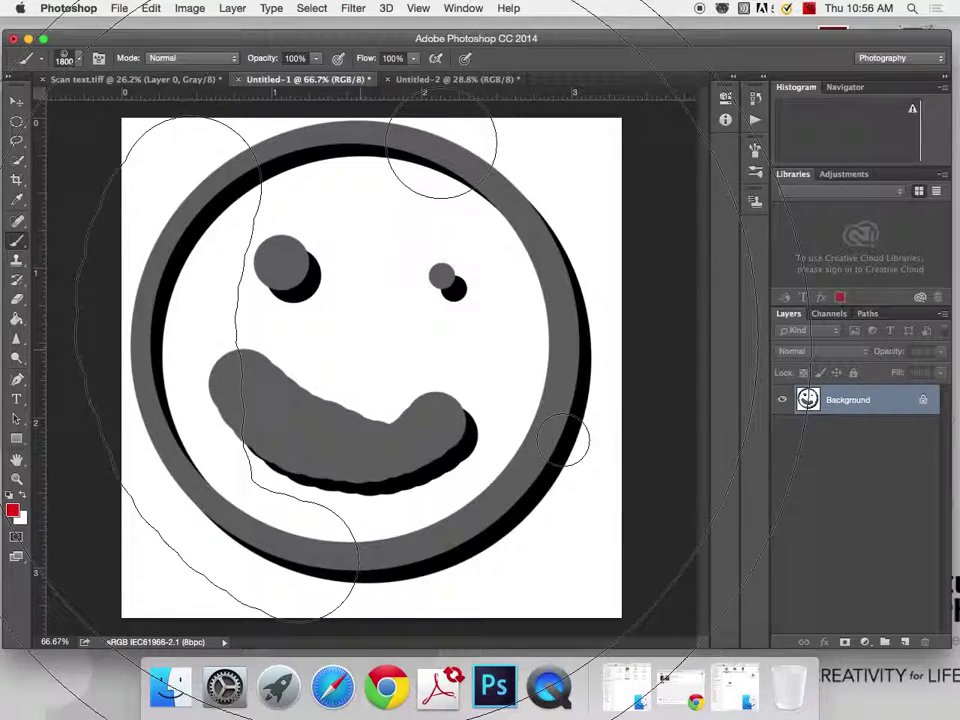
pyautogui.press('[')
pyautogui.press('[')
pyautogui.press('[')
pyautogui.press('[')
pyautogui.press('[')
pyautogui.press('[')
pyautogui.press('[')
pyautogui.press('[')
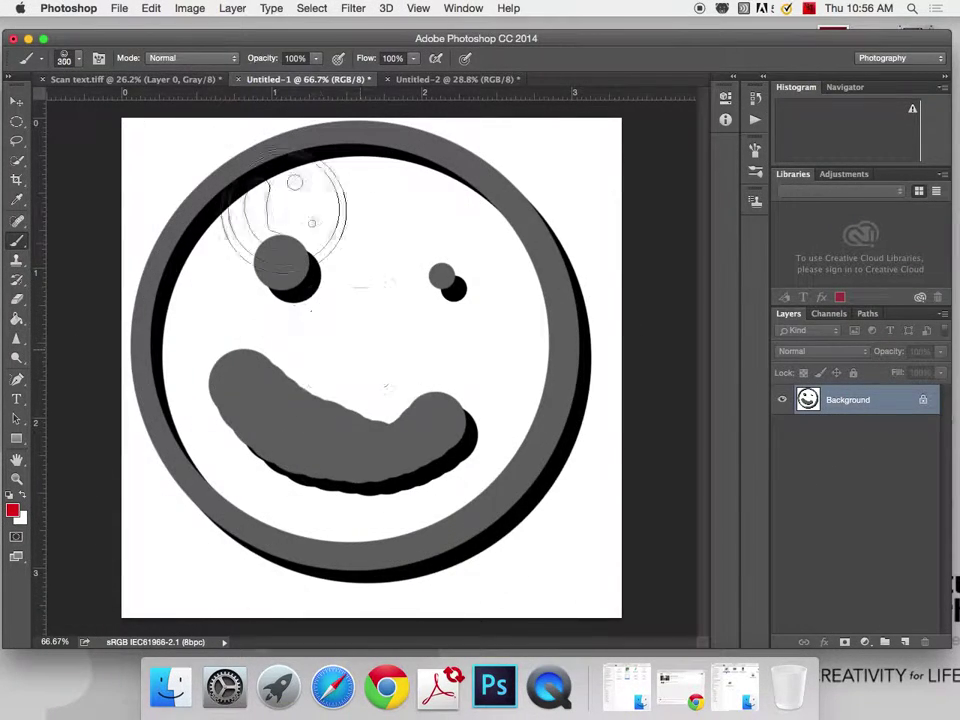
pyautogui.click(151, 8)
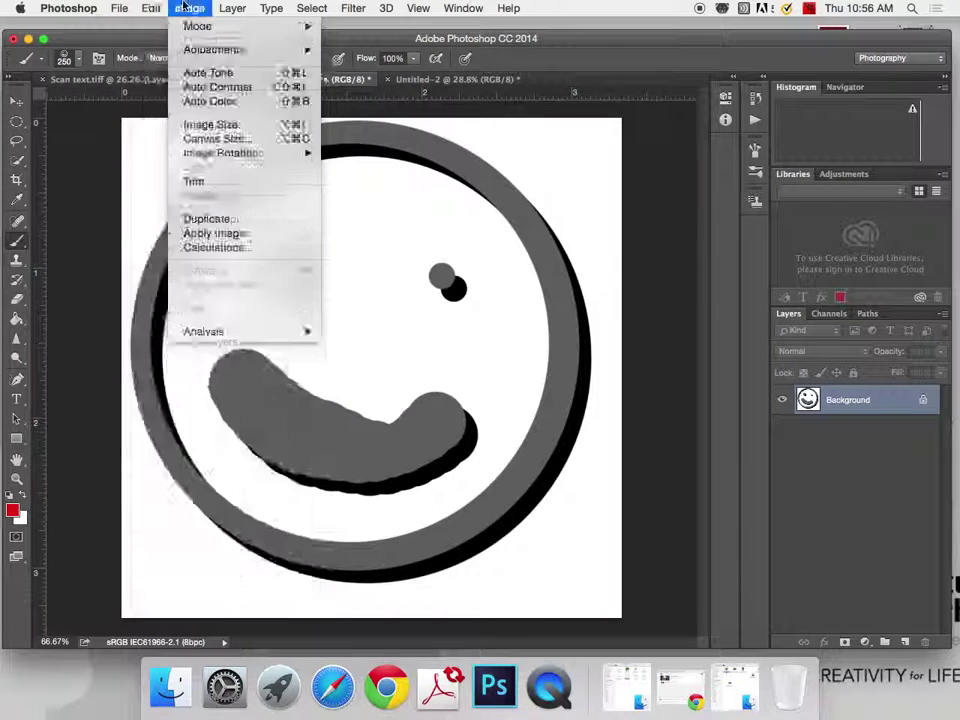
pyautogui.click(151, 8)
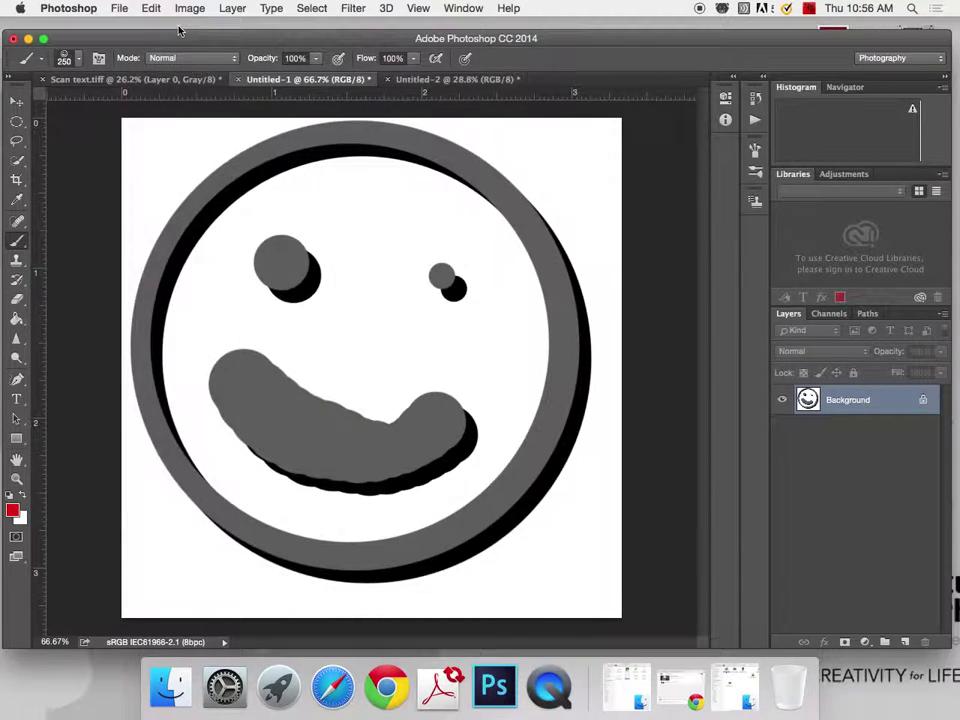
pyautogui.click(549, 688)
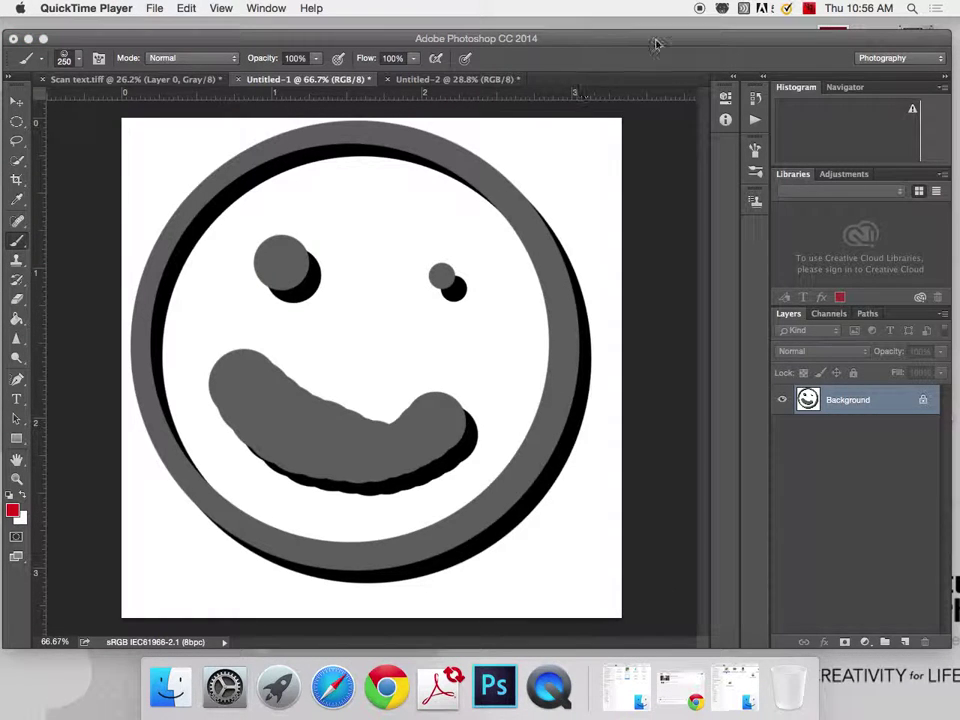